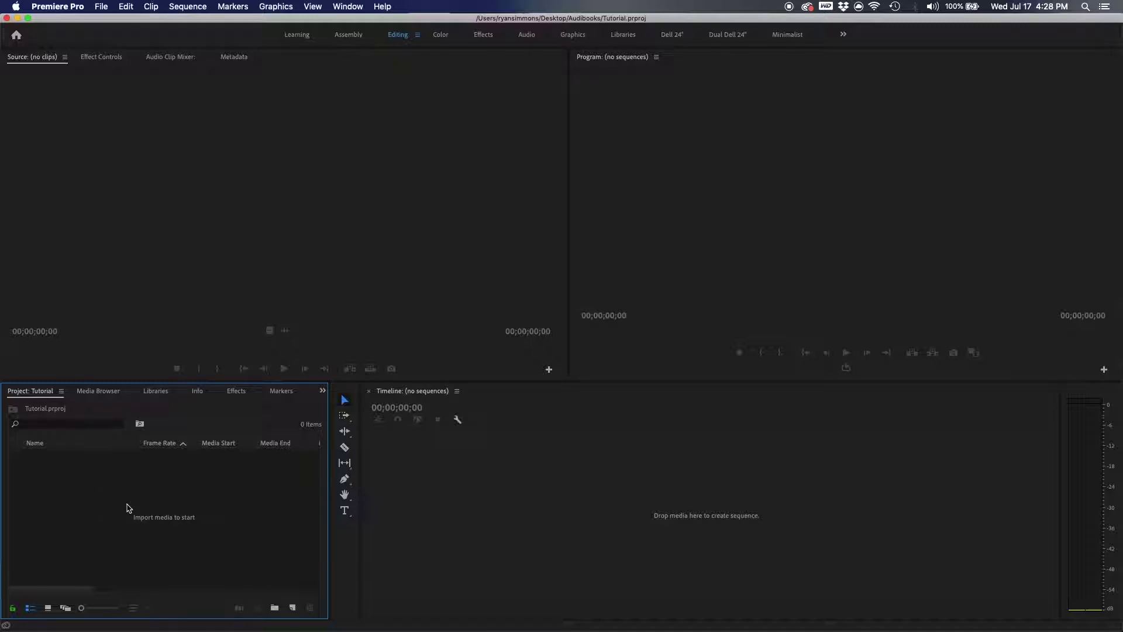
Import all six clips from the Detroit Footage folder into the project
{"action": "double_click", "coordinate": [128, 507]}
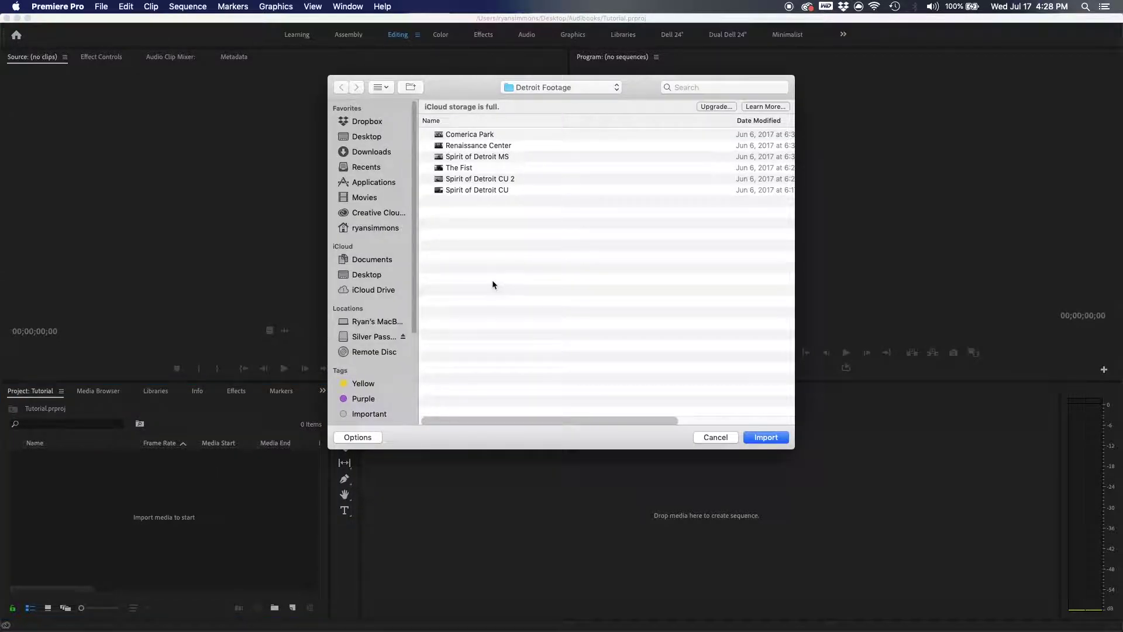
{"action": "left_click", "coordinate": [711, 437]}
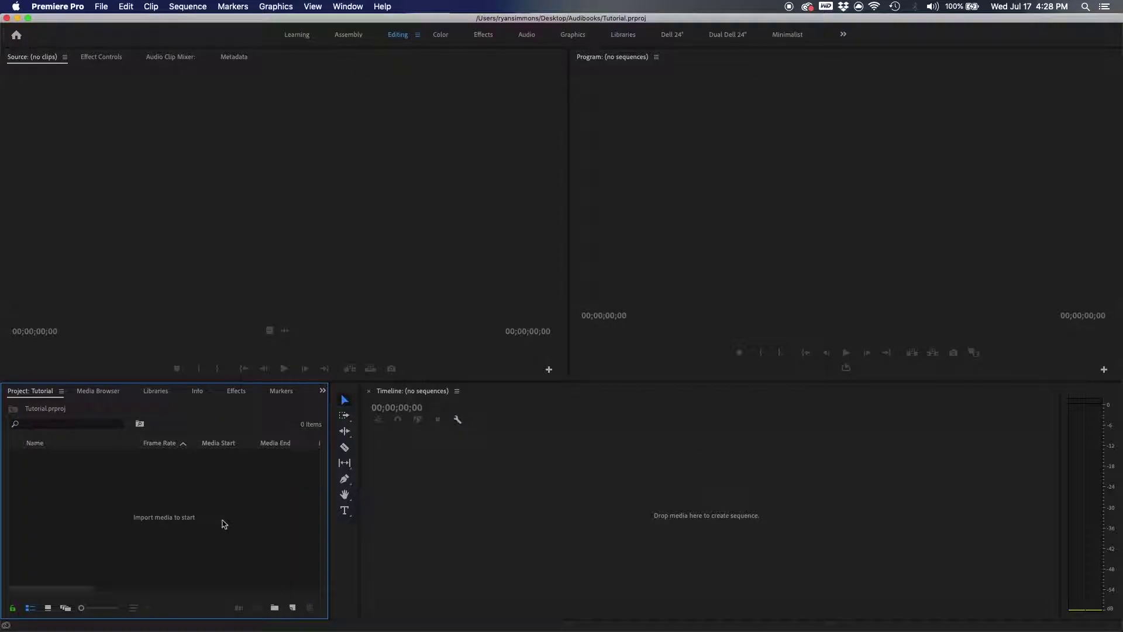
{"action": "key", "text": "super+i"}
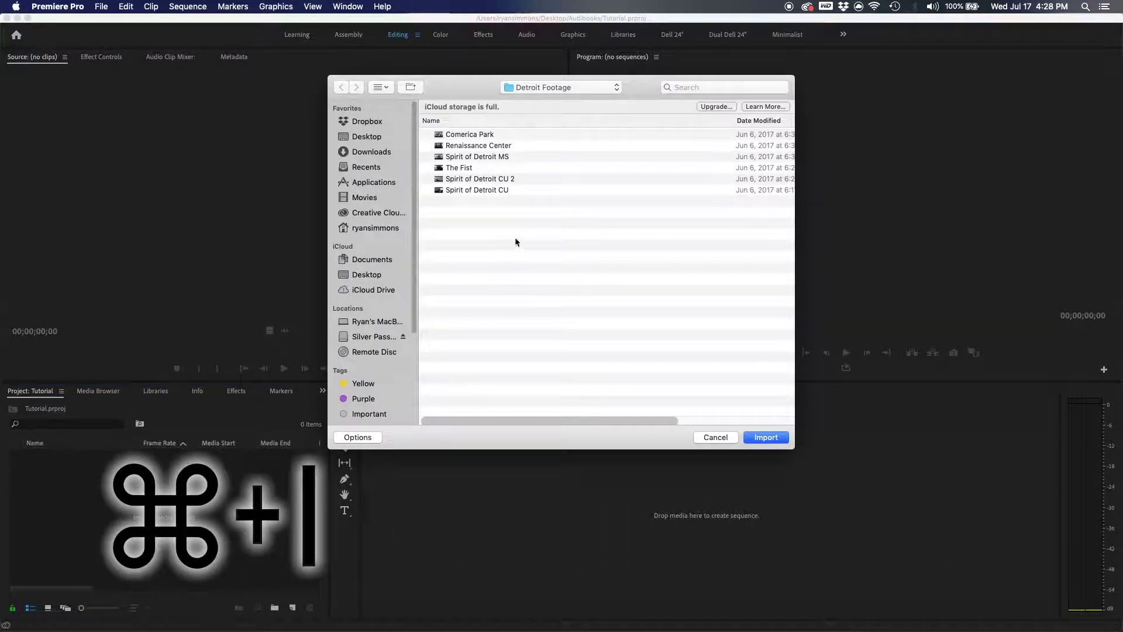
{"action": "left_click_drag", "start_coordinate": [518, 214], "coordinate": [527, 132]}
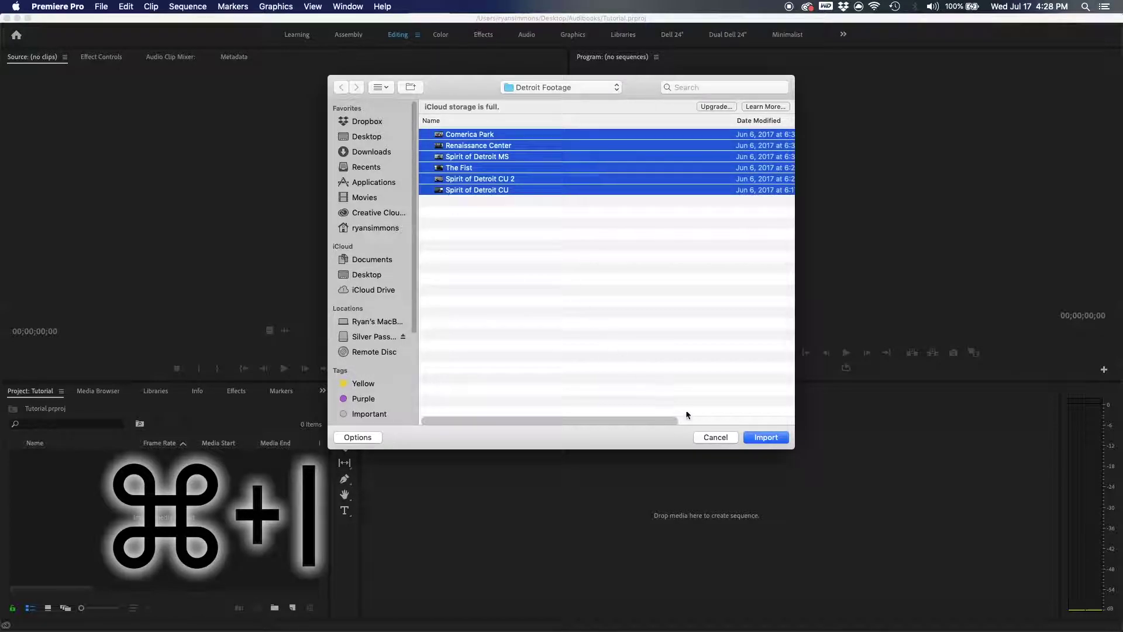
{"action": "key", "text": "Return"}
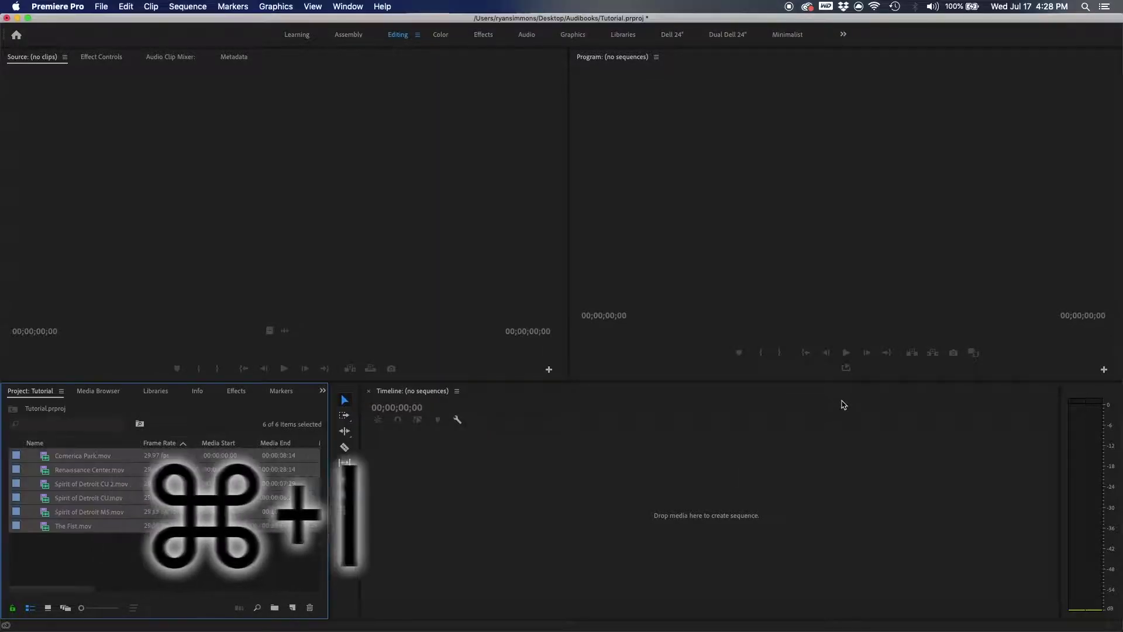
Preview Renaissance Center.mov and load Comerica Park.mov into the Source monitor
{"action": "left_click", "coordinate": [118, 561]}
{"action": "double_click", "coordinate": [188, 470]}
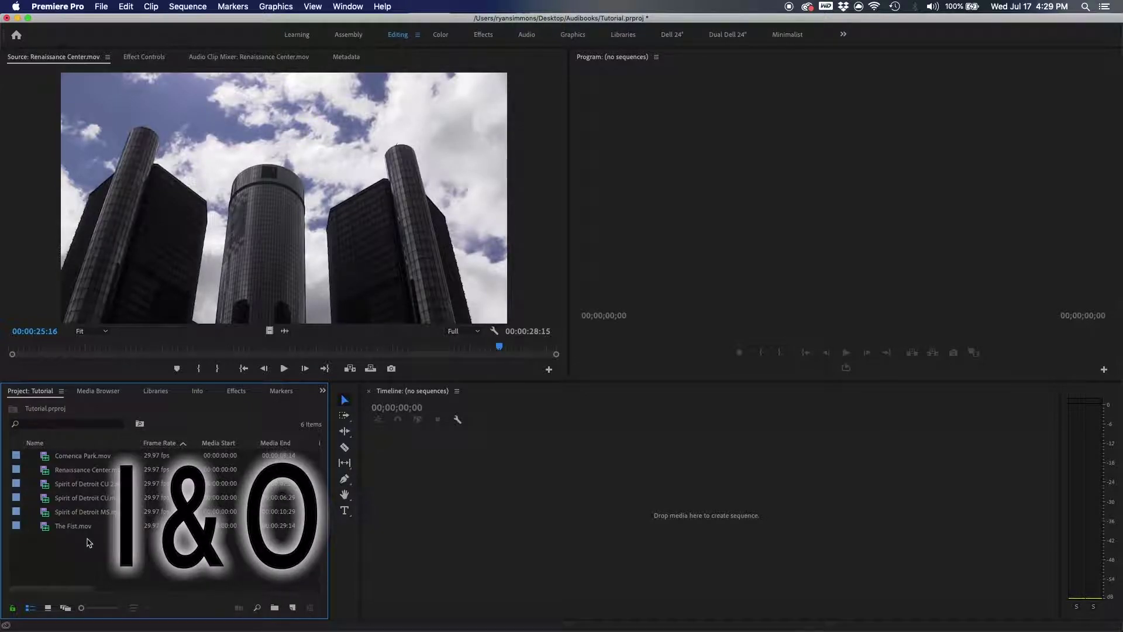
{"action": "double_click", "coordinate": [41, 458]}
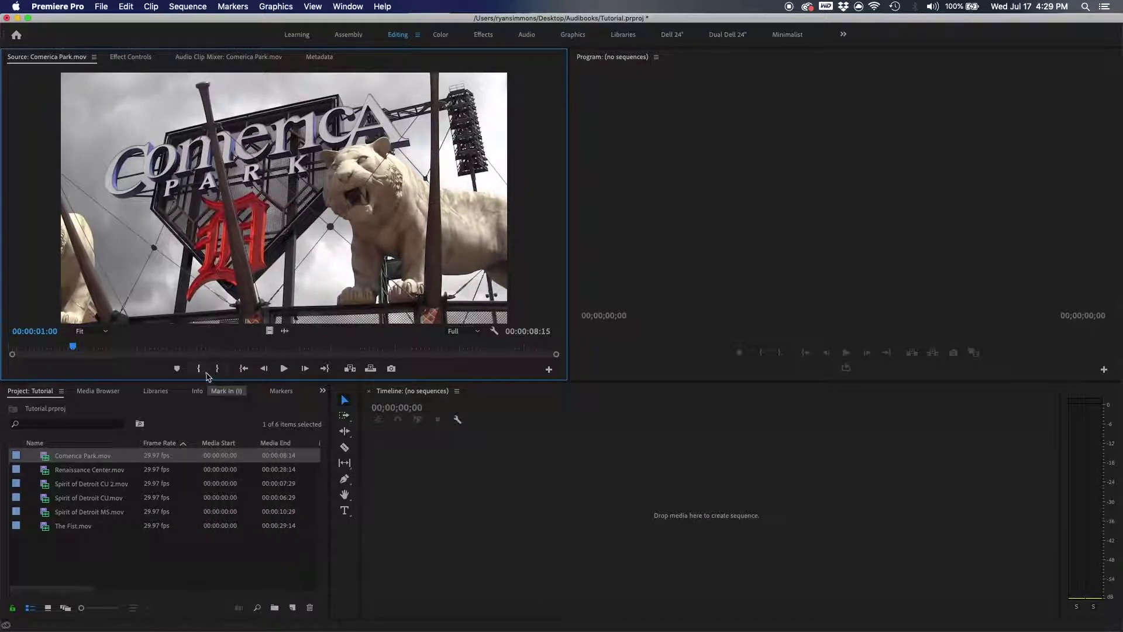
Mark Comerica Park.mov with an In point at 00:00:01:26 and an Out point at 00:00:06:21, and clear both marks
{"action": "left_click_drag", "start_coordinate": [88, 348], "coordinate": [144, 349]}
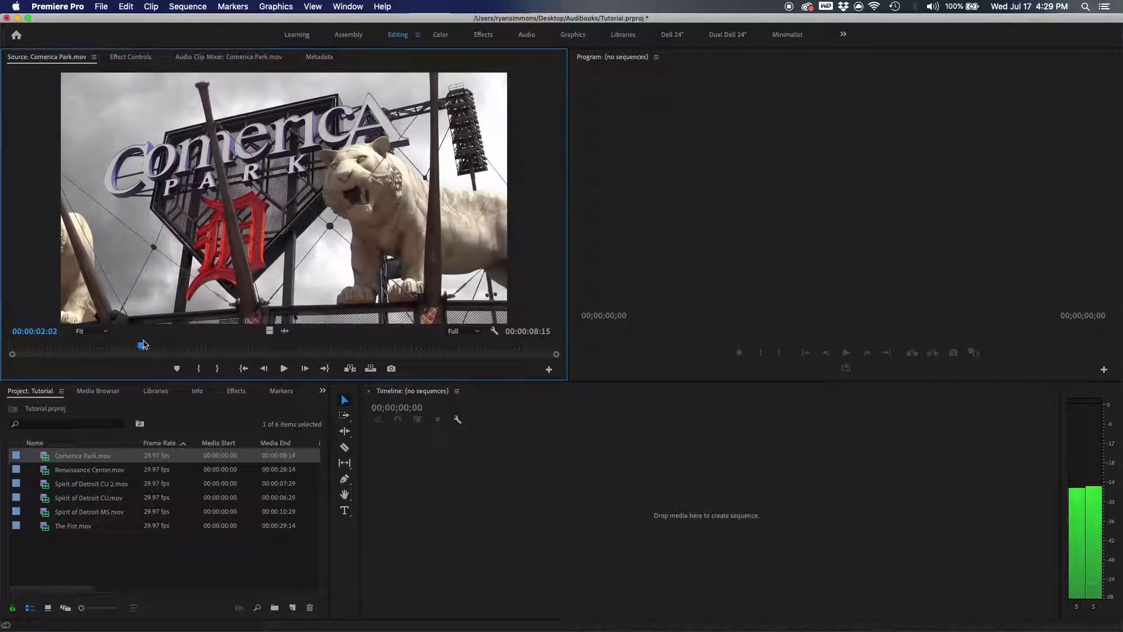
{"action": "left_click", "coordinate": [222, 386]}
{"action": "left_click_drag", "start_coordinate": [252, 347], "coordinate": [129, 352]}
{"action": "left_click", "coordinate": [199, 370]}
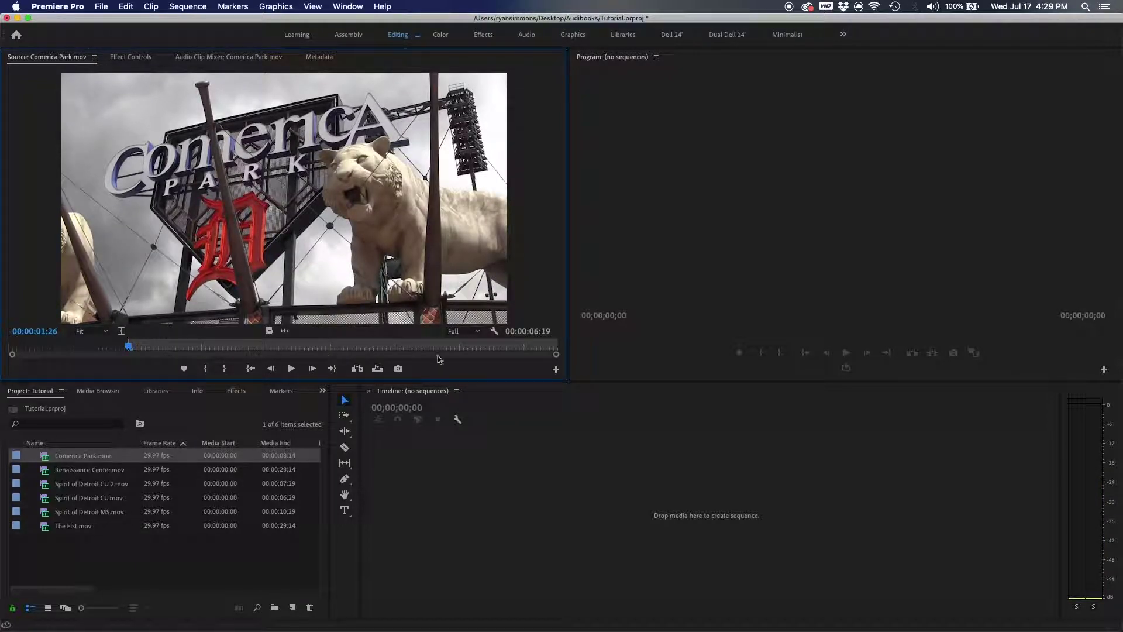
{"action": "left_click", "coordinate": [440, 346]}
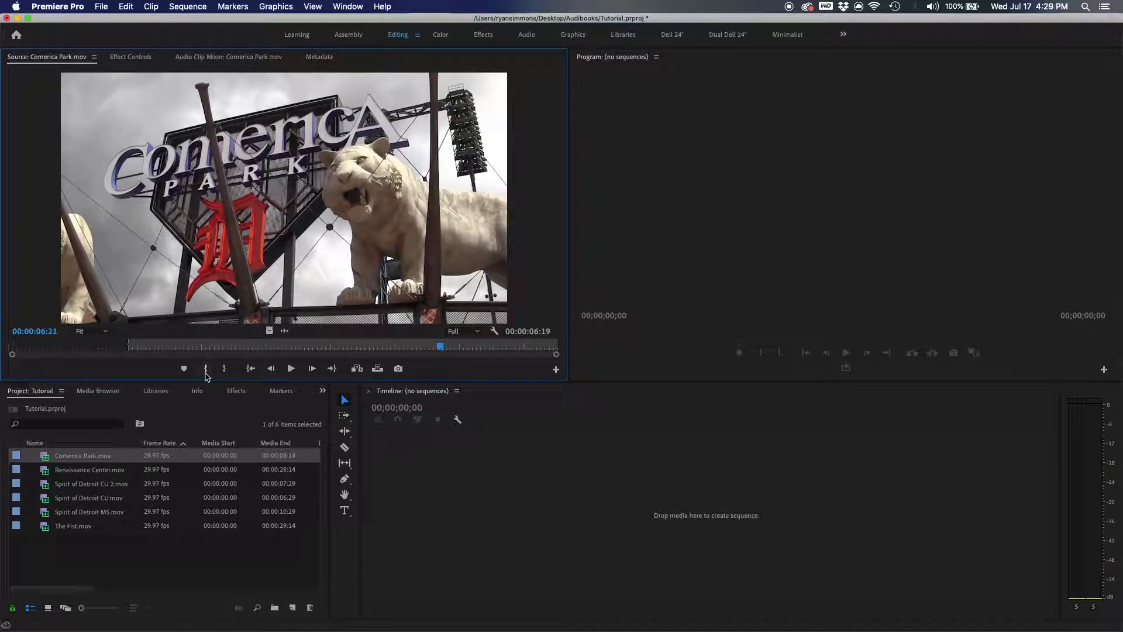
{"action": "key", "text": "o"}
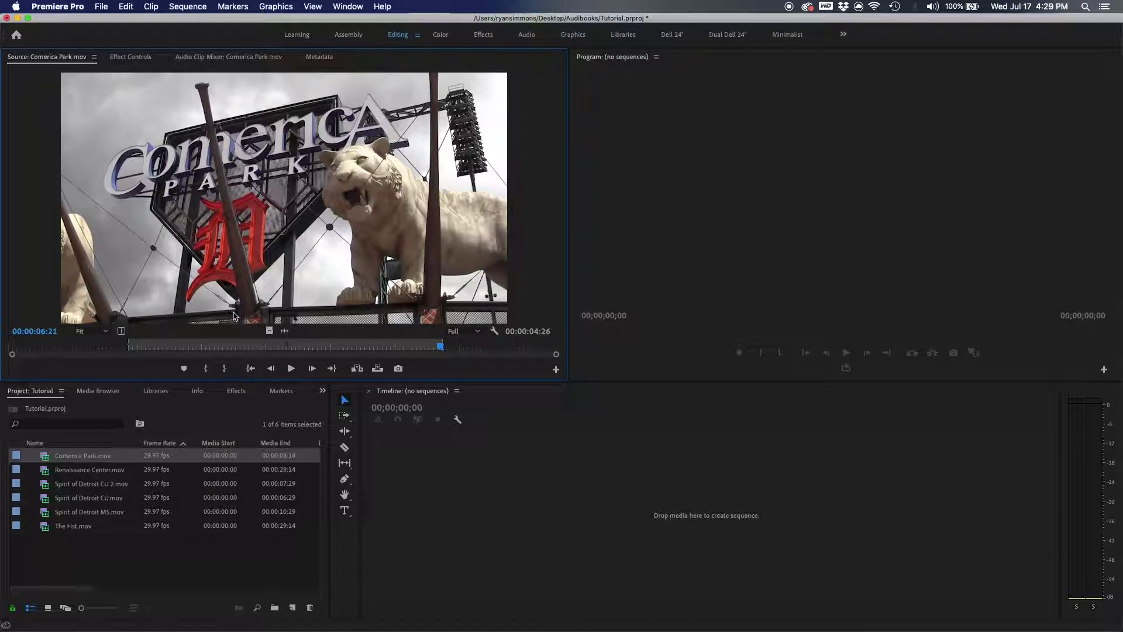
{"action": "key", "text": "alt+x"}
Mark an In point at 00:00:02:10 and an Out point at 00:00:06:06 on Comerica Park.mov
{"action": "left_click_drag", "start_coordinate": [189, 348], "coordinate": [158, 362]}
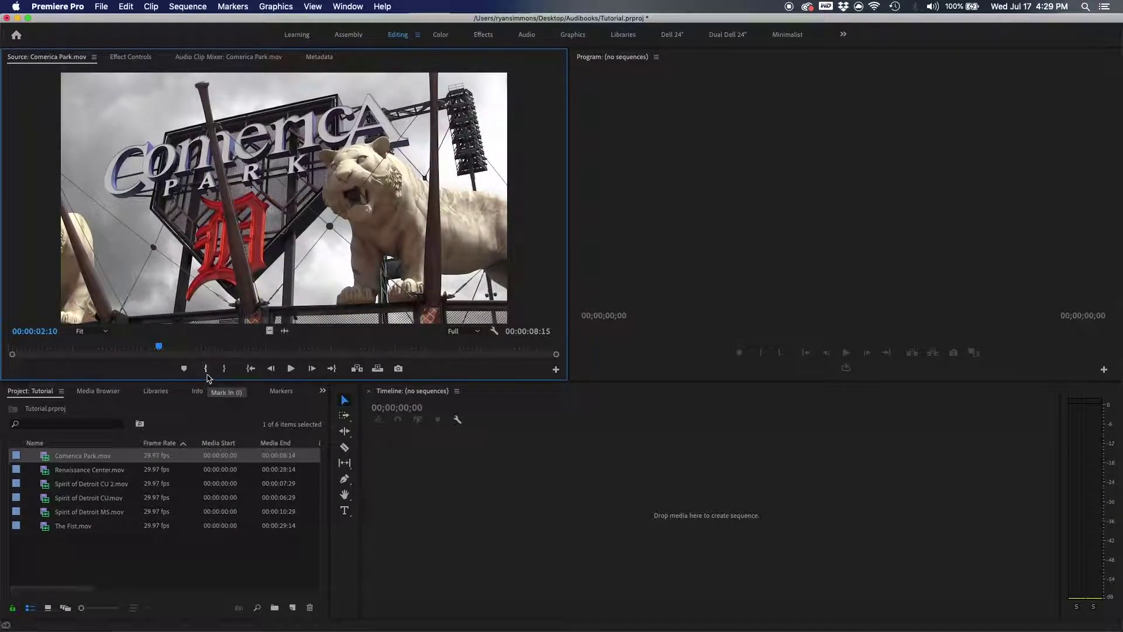
{"action": "left_click", "coordinate": [206, 369]}
{"action": "left_click", "coordinate": [409, 350]}
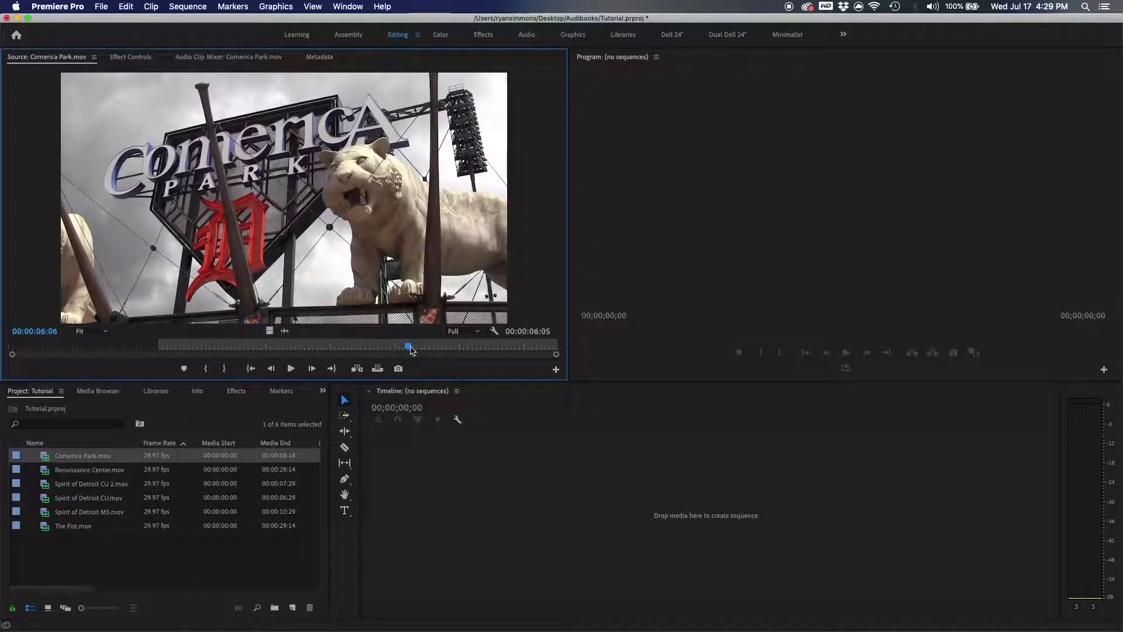
{"action": "key", "text": "o"}
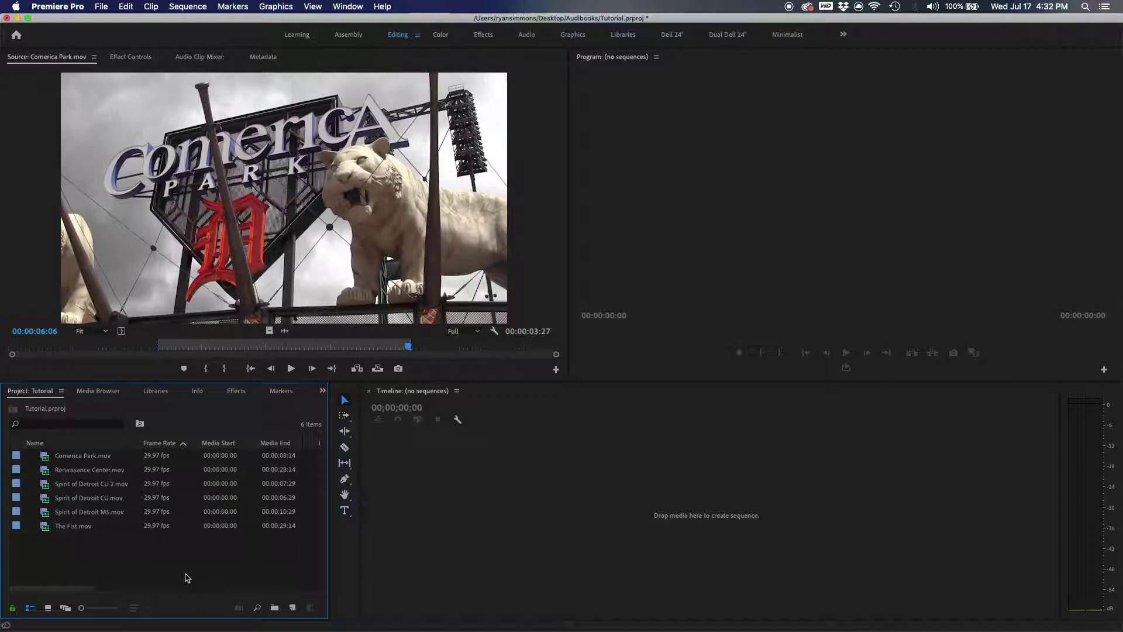
Create a sequence directly from the marked Comerica Park.mov clip and undo it
{"action": "key", "text": "super+n"}
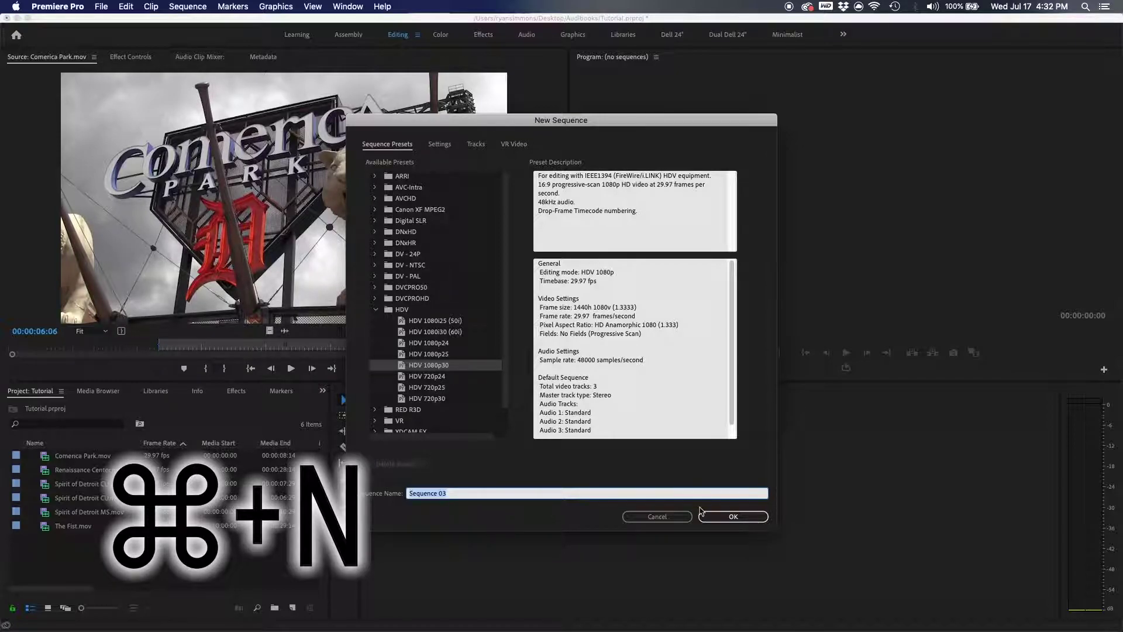
{"action": "left_click", "coordinate": [657, 517]}
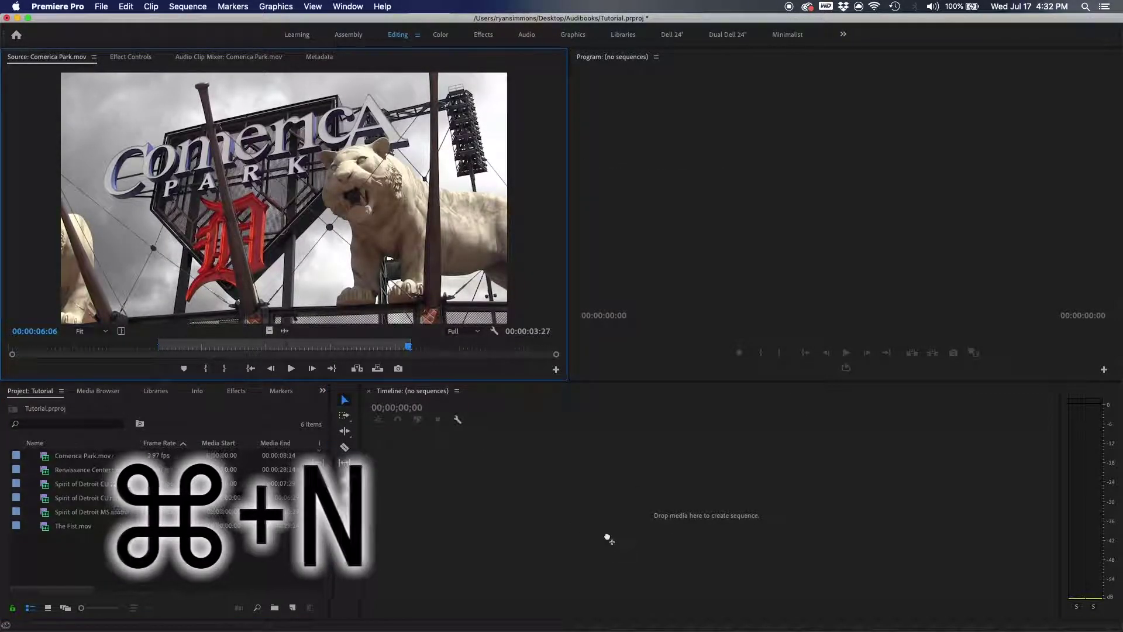
{"action": "left_click_drag", "start_coordinate": [608, 538], "coordinate": [608, 537]}
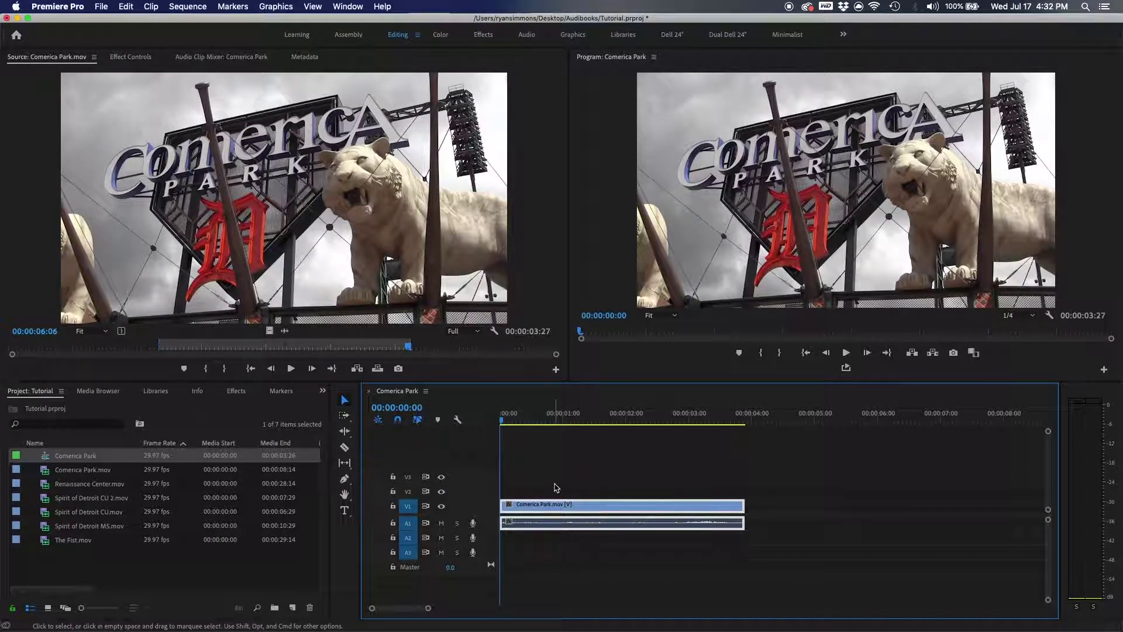
{"action": "key", "text": "super+z"}
{"action": "key", "text": "super+z"}
{"action": "left_click", "coordinate": [157, 544]}
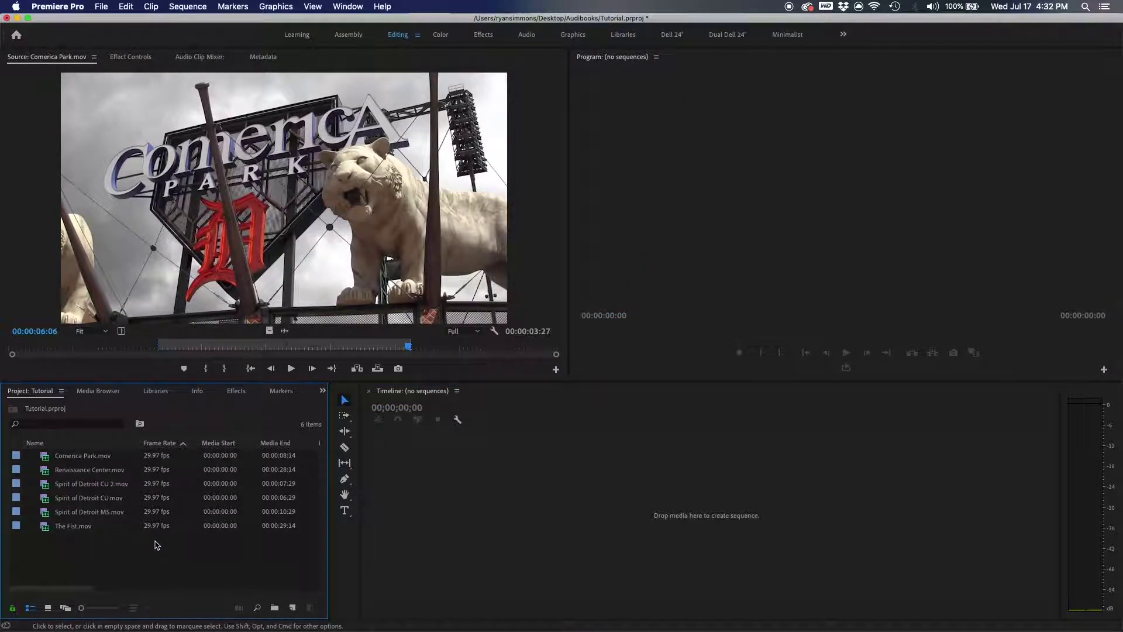
Create a new sequence named Tutorial, keeping the HDV 1080p30 preset
{"action": "key", "text": "super+n"}
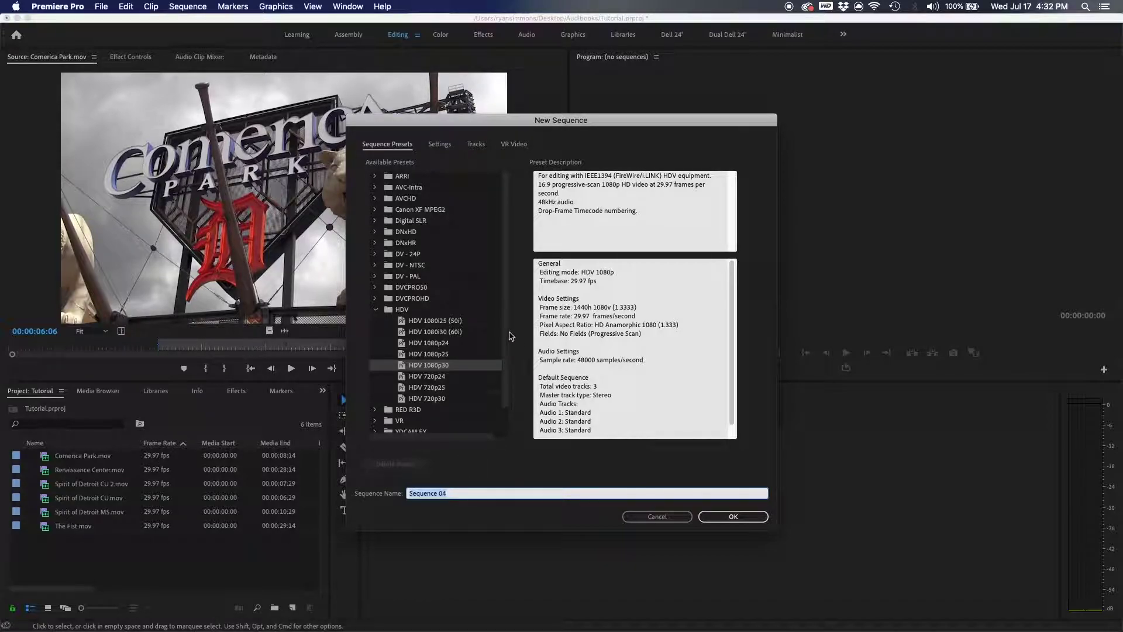
{"action": "scroll", "coordinate": [508, 345], "scroll_direction": "down", "scroll_amount": 3}
{"action": "left_click_drag", "start_coordinate": [503, 391], "coordinate": [504, 452]}
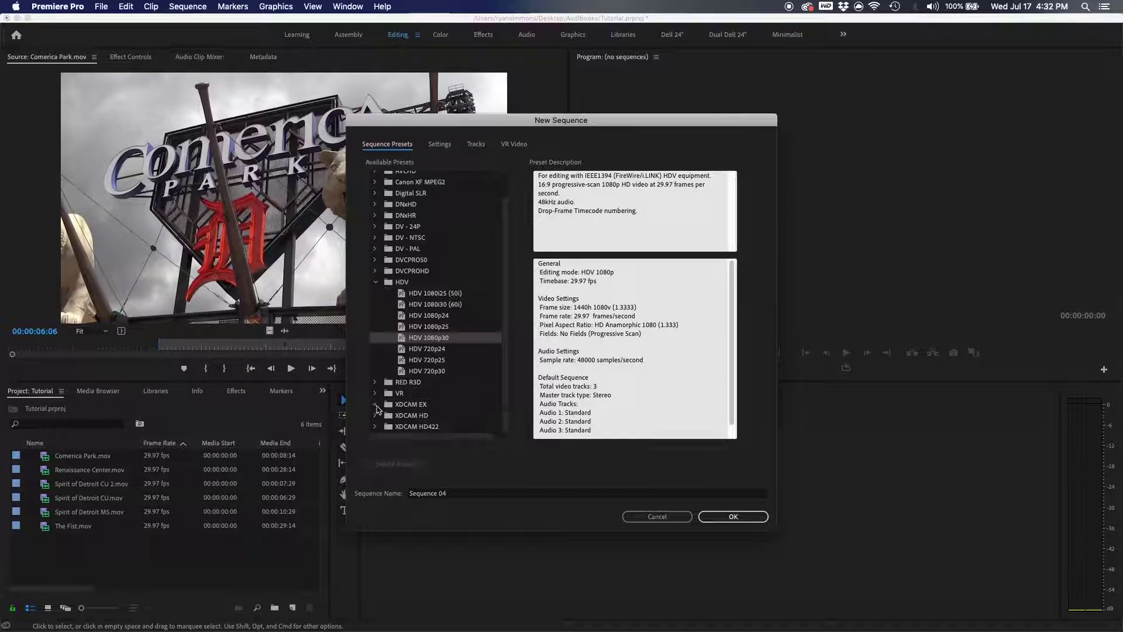
{"action": "left_click", "coordinate": [375, 281]}
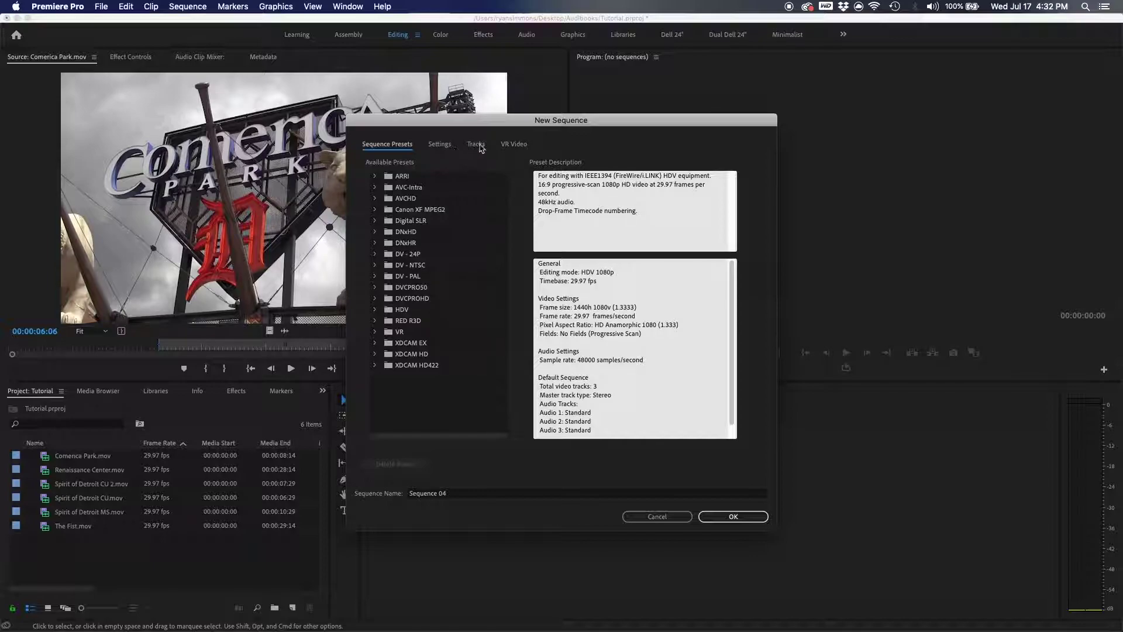
{"action": "left_click", "coordinate": [468, 495]}
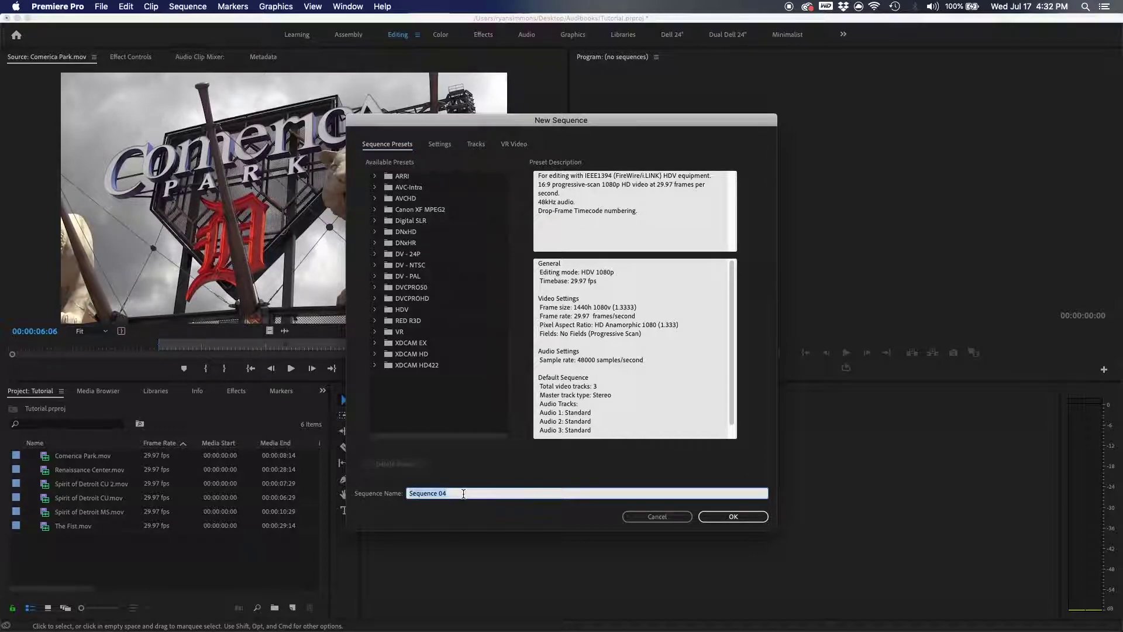
{"action": "type", "text": "Tutorial"}
{"action": "key", "text": "Return"}
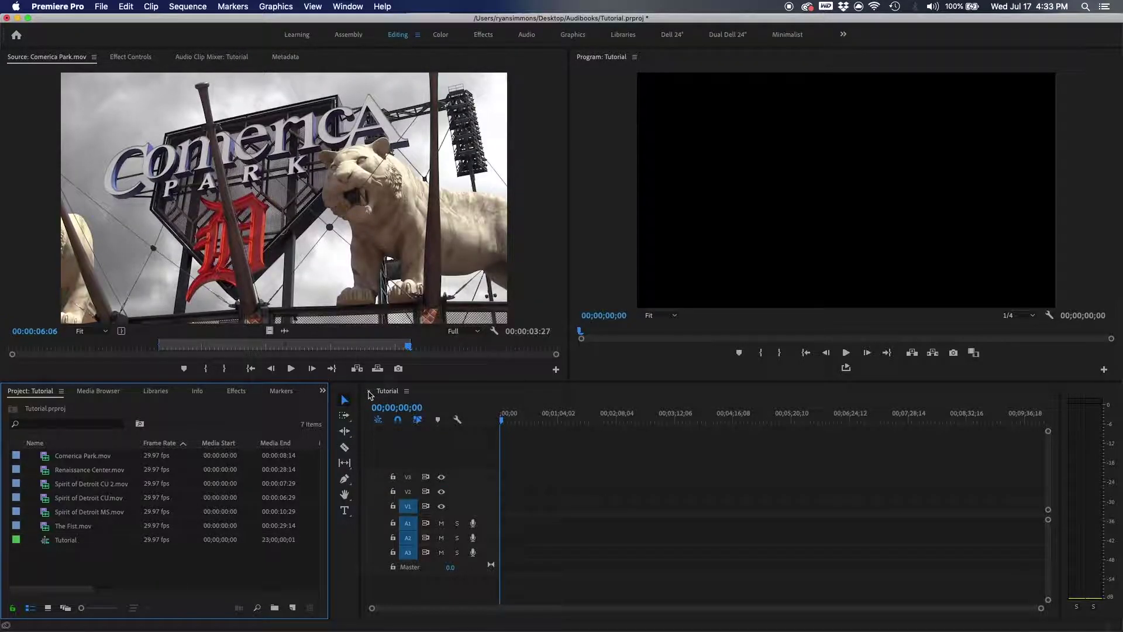
Create a sequence from the marked Comerica Park.mov clip in an empty timeline and rename it hdfghdsfghdfghjsdrft
{"action": "left_click", "coordinate": [368, 391]}
{"action": "mouse_move", "coordinate": [567, 466]}
{"action": "left_mouse_down"}
{"action": "mouse_move", "coordinate": [572, 476]}
{"action": "mouse_move", "coordinate": [577, 466]}
{"action": "left_mouse_up"}
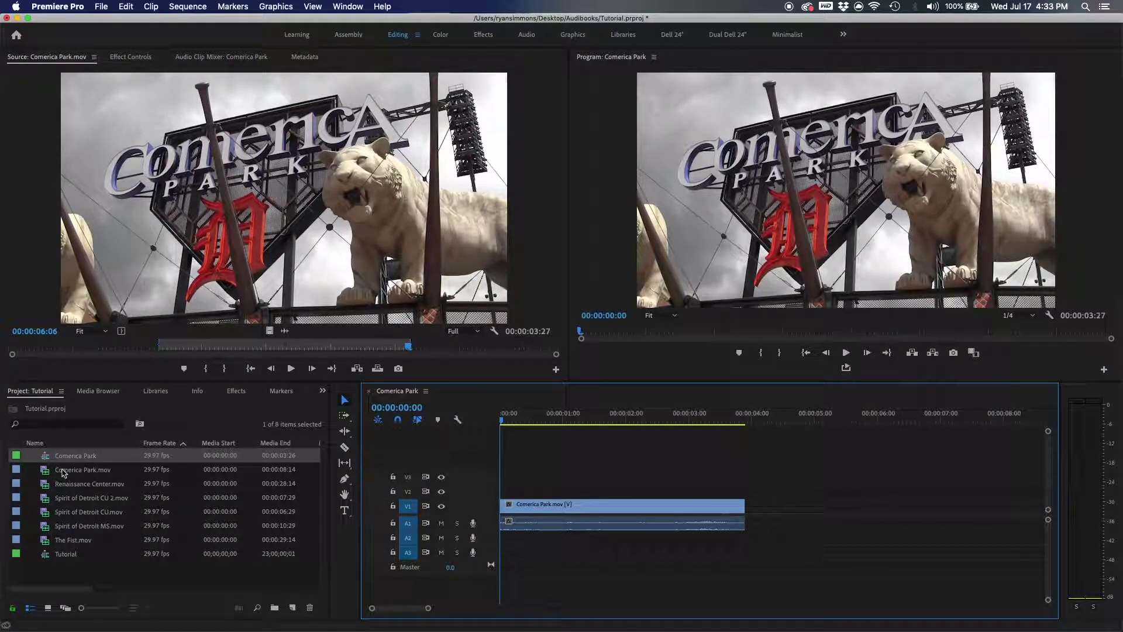
{"action": "left_click", "coordinate": [105, 461]}
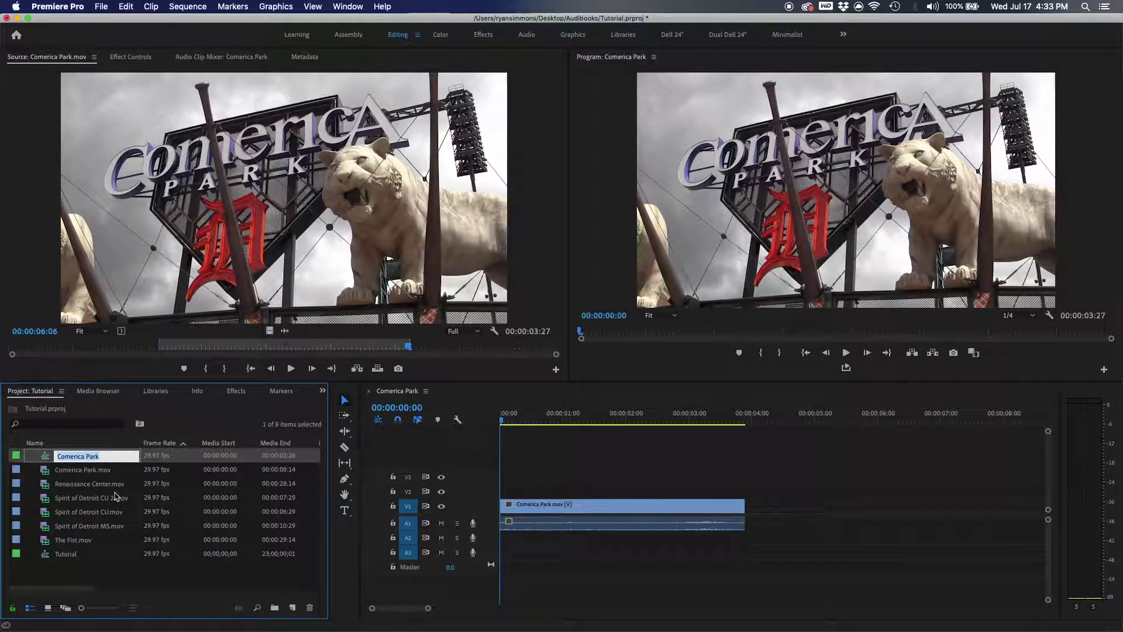
{"action": "key", "text": "Return"}
{"action": "left_click", "coordinate": [114, 576]}
{"action": "left_click", "coordinate": [97, 459]}
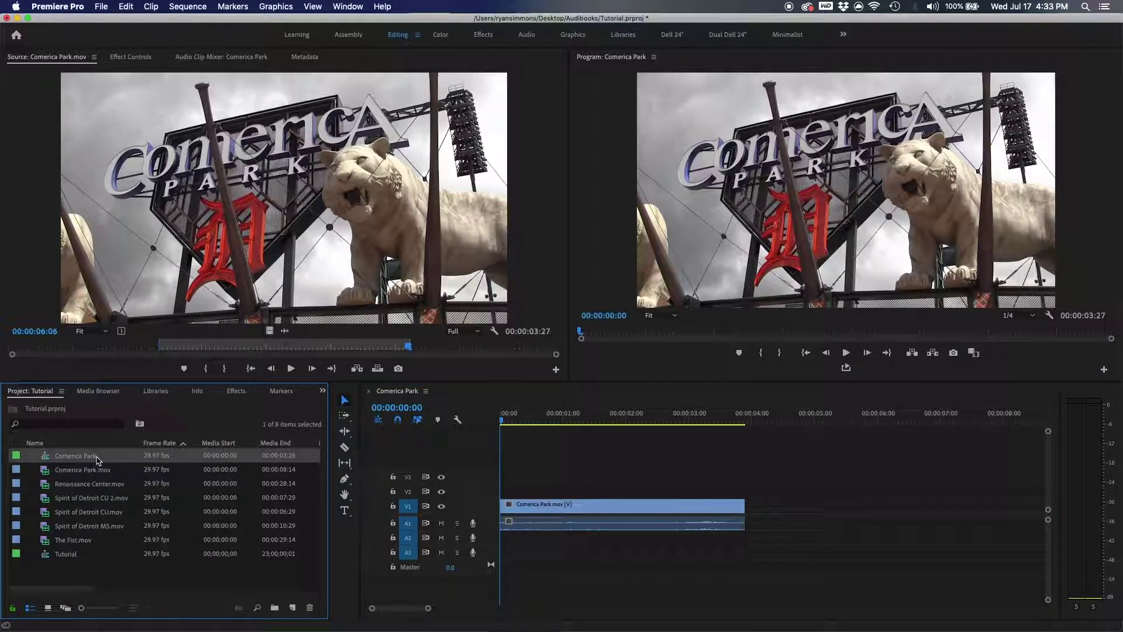
{"action": "left_click", "coordinate": [97, 460]}
{"action": "type", "text": "hdfghdsfghdfghjsdrfty"}
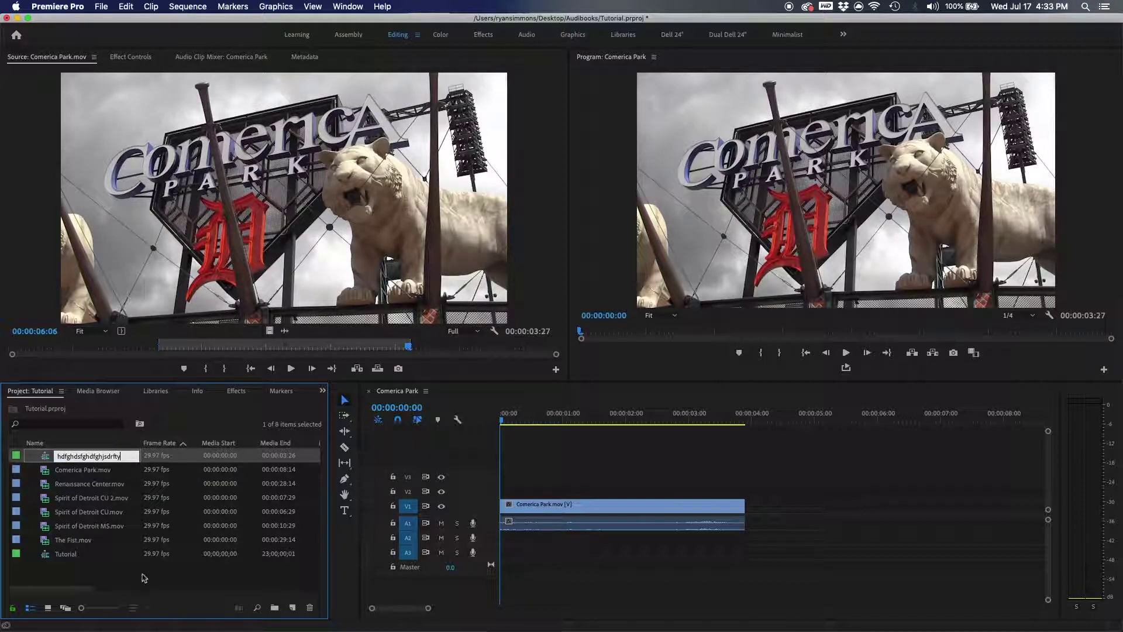
{"action": "left_click", "coordinate": [142, 574]}
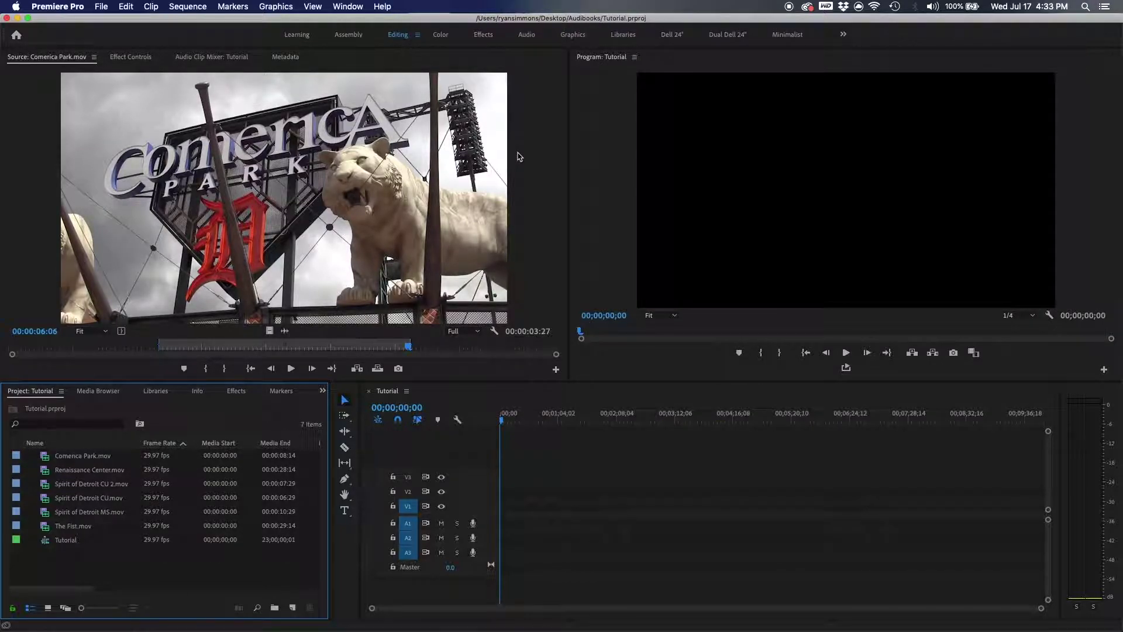
Insert the marked range of Comerica Park.mov at the start of the Tutorial sequence
{"action": "left_click", "coordinate": [517, 156]}
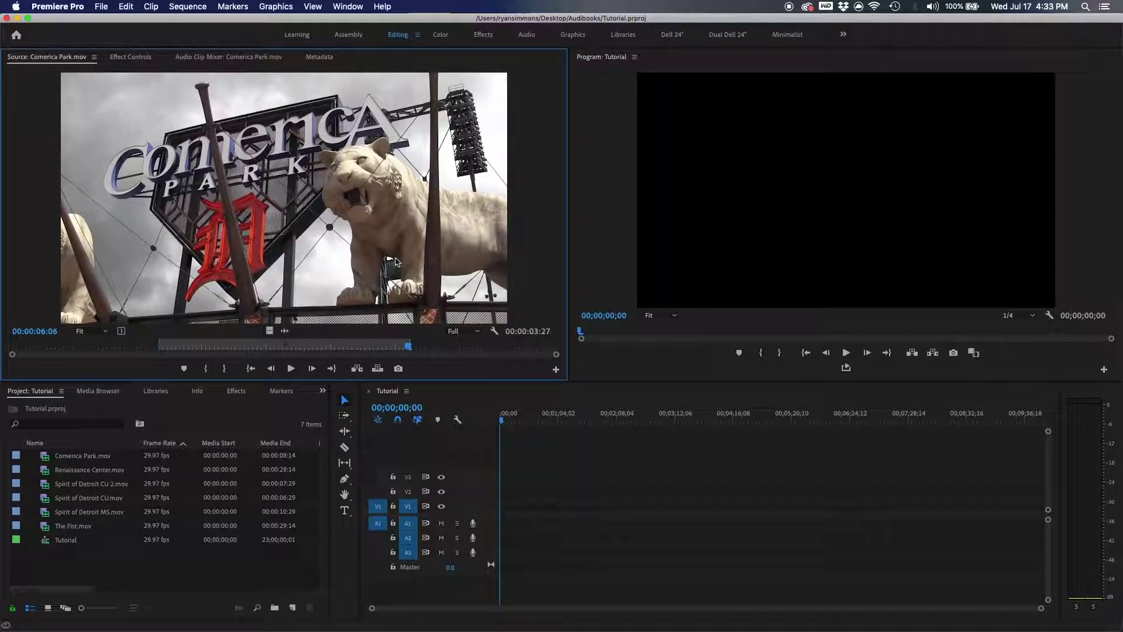
{"action": "left_click_drag", "start_coordinate": [409, 346], "coordinate": [229, 345]}
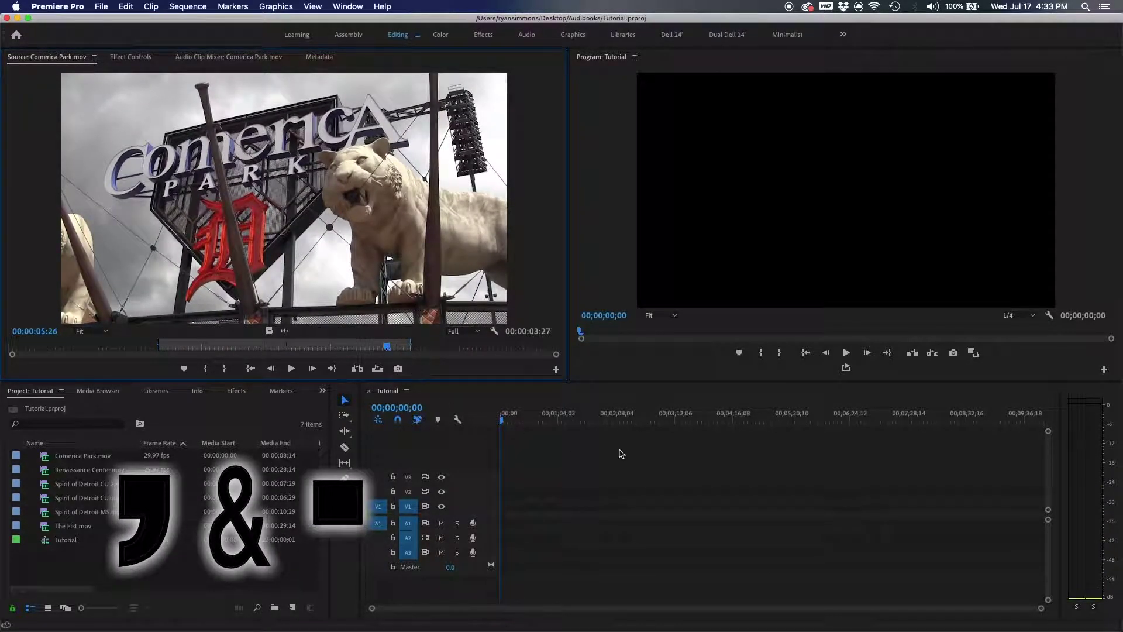
{"action": "left_click", "coordinate": [594, 420]}
{"action": "left_click_drag", "start_coordinate": [623, 425], "coordinate": [390, 419]}
{"action": "left_click", "coordinate": [356, 199]}
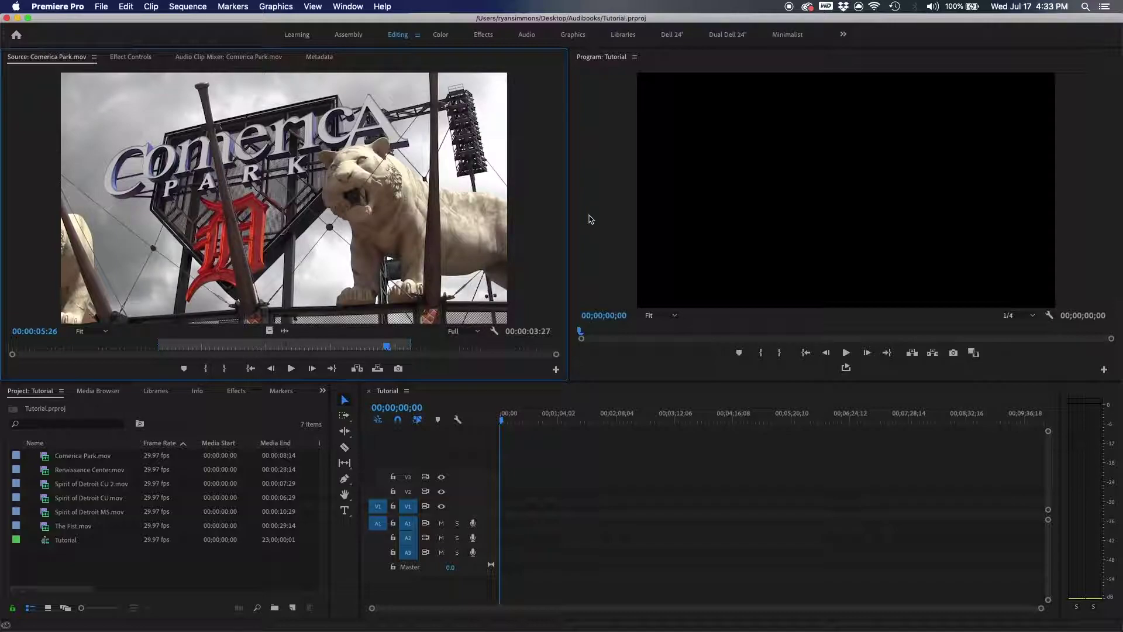
{"action": "left_click", "coordinate": [653, 419]}
{"action": "left_click_drag", "start_coordinate": [658, 421], "coordinate": [336, 427]}
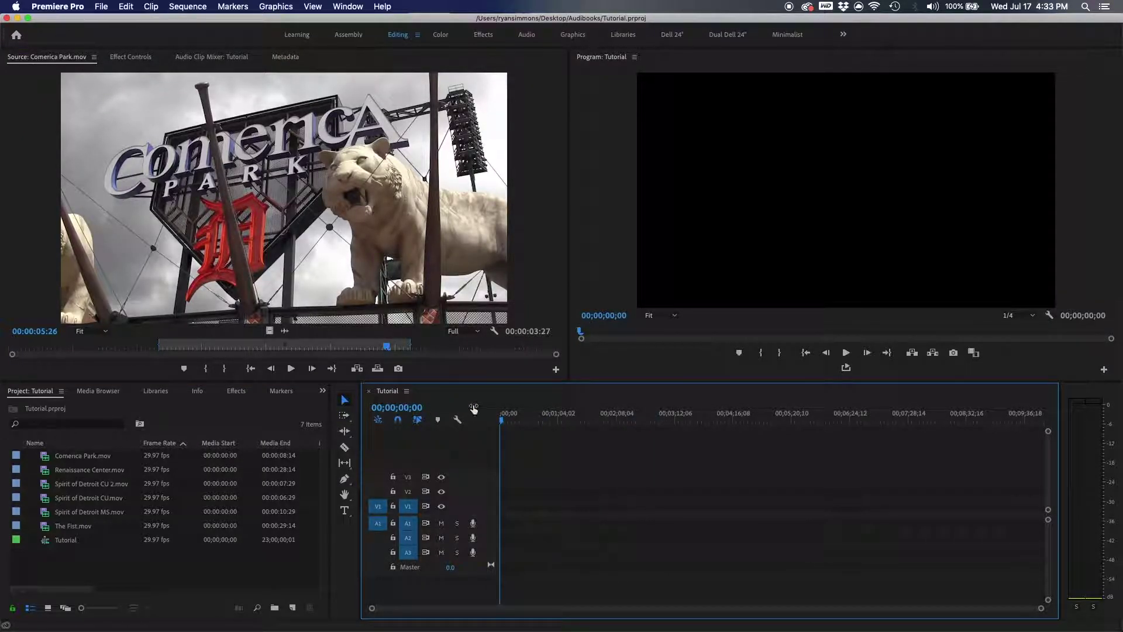
{"action": "key", "text": "comma"}
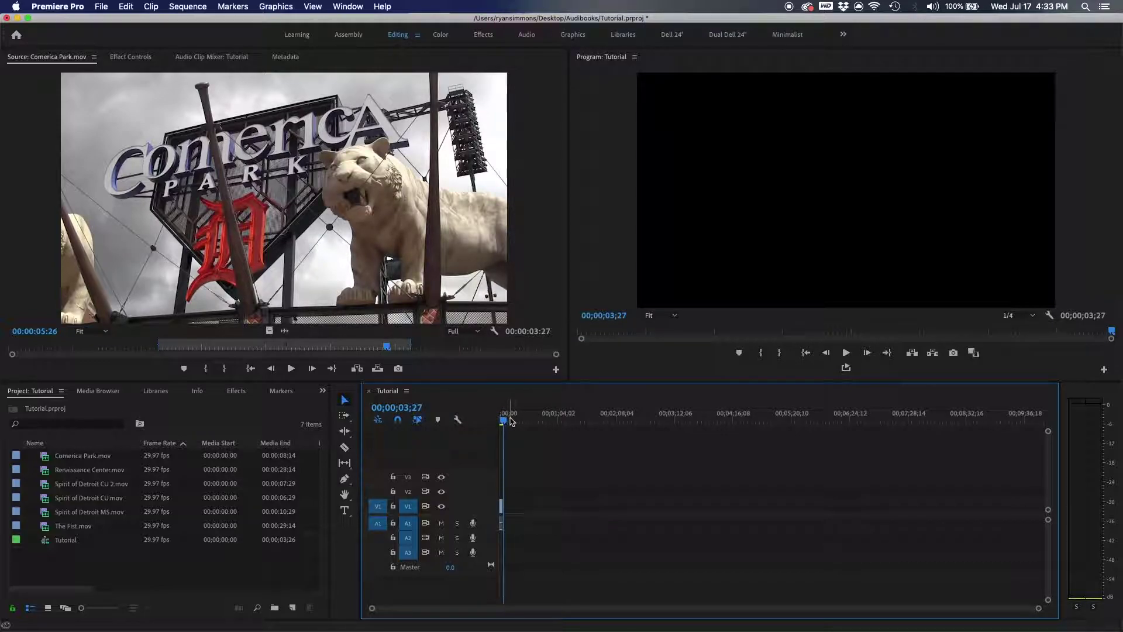
Zoom in on the Tutorial timeline and scrub through the inserted Comerica Park clip
{"action": "key", "text": "equal"}
{"action": "key", "text": "equal"}
{"action": "key", "text": "equal"}
{"action": "key", "text": "equal"}
{"action": "key", "text": "equal"}
{"action": "left_click", "coordinate": [584, 421]}
{"action": "left_click_drag", "start_coordinate": [584, 420], "coordinate": [483, 456]}
{"action": "left_click", "coordinate": [558, 464]}
{"action": "left_click_drag", "start_coordinate": [598, 417], "coordinate": [756, 416]}
{"action": "key", "text": "super+v"}
{"action": "key", "text": "Delete"}
Insert the marked Comerica Park.mov range again at 00;00;00;27, inside the existing clip, and scrub back to the sequence's start
{"action": "left_click_drag", "start_coordinate": [645, 414], "coordinate": [527, 416]}
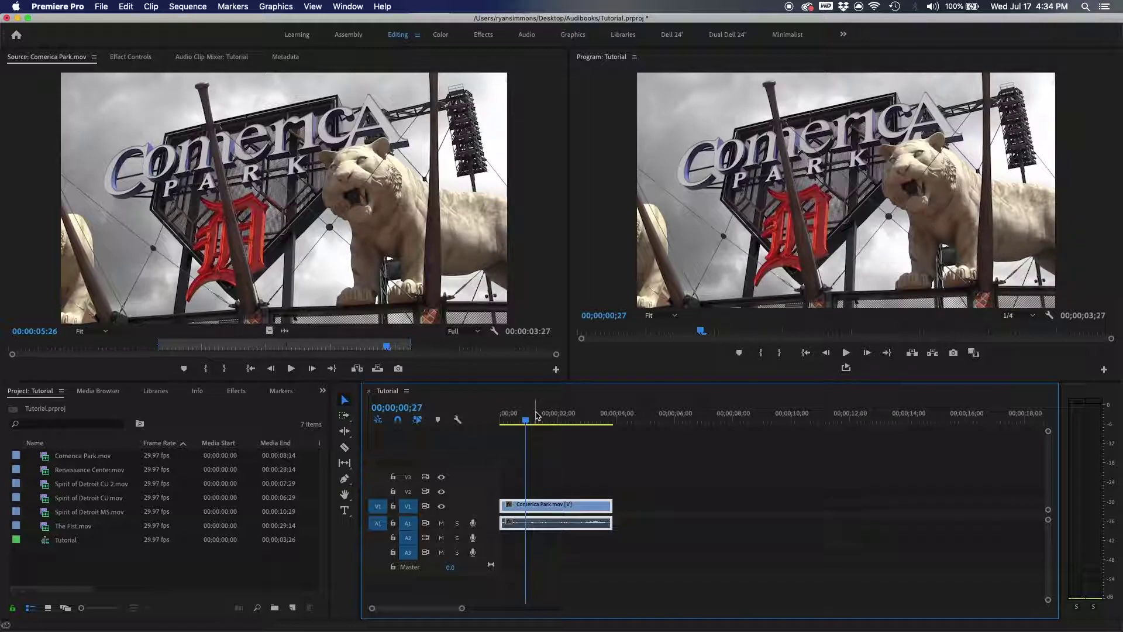
{"action": "key", "text": "comma"}
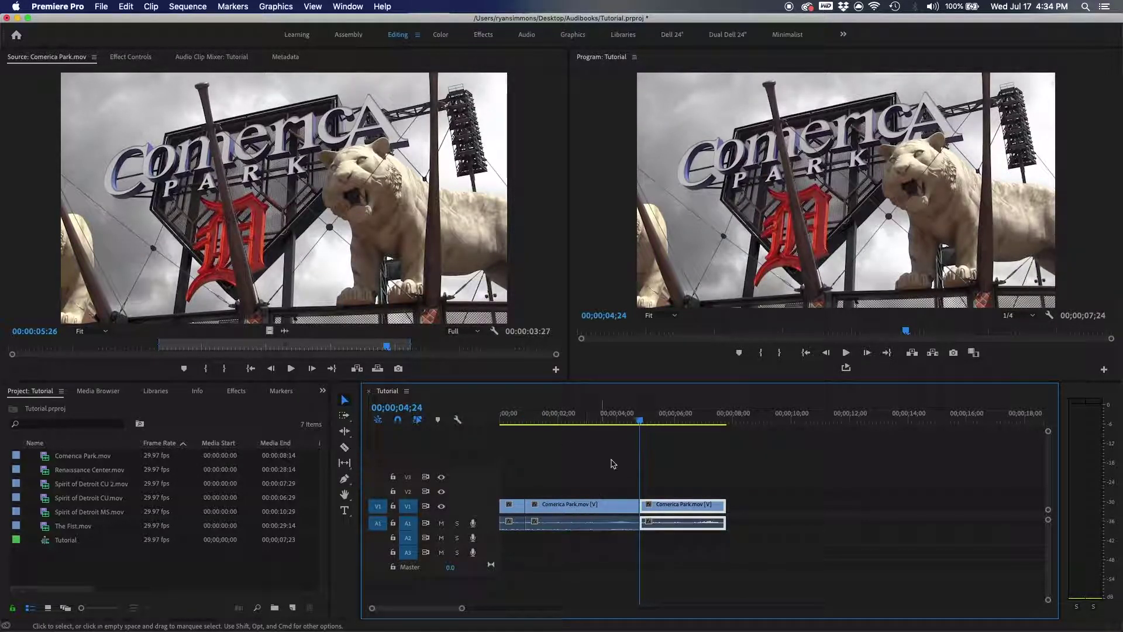
{"action": "left_click_drag", "start_coordinate": [645, 425], "coordinate": [514, 424]}
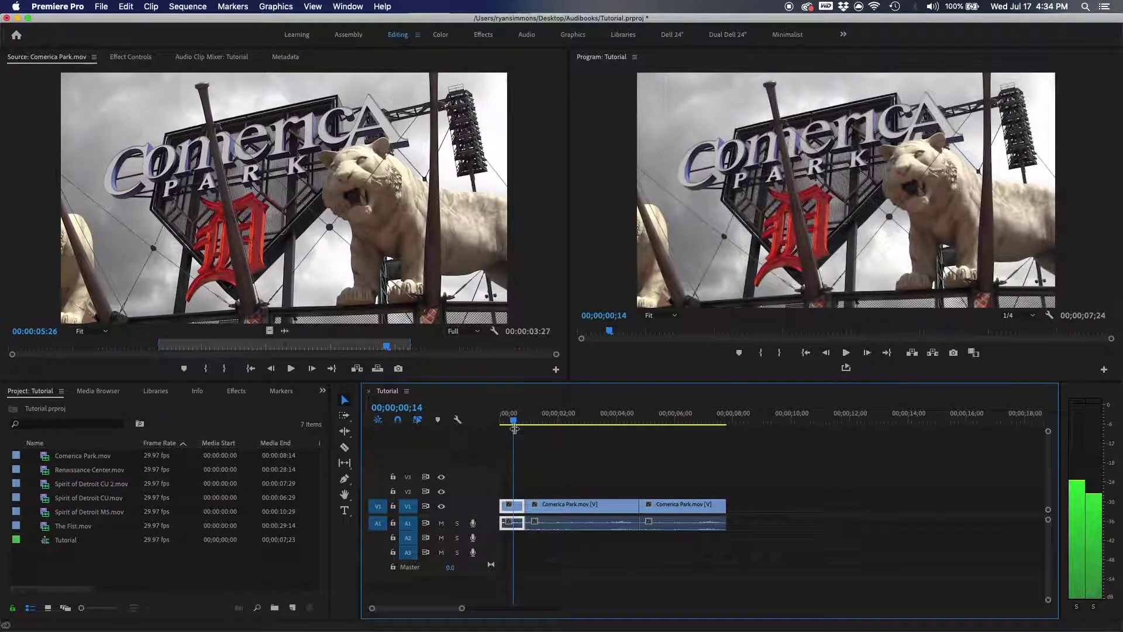
Undo the second insert of Comerica Park.mov and move the sequence playhead to 00;00;00;28
{"action": "key", "text": "super+z"}
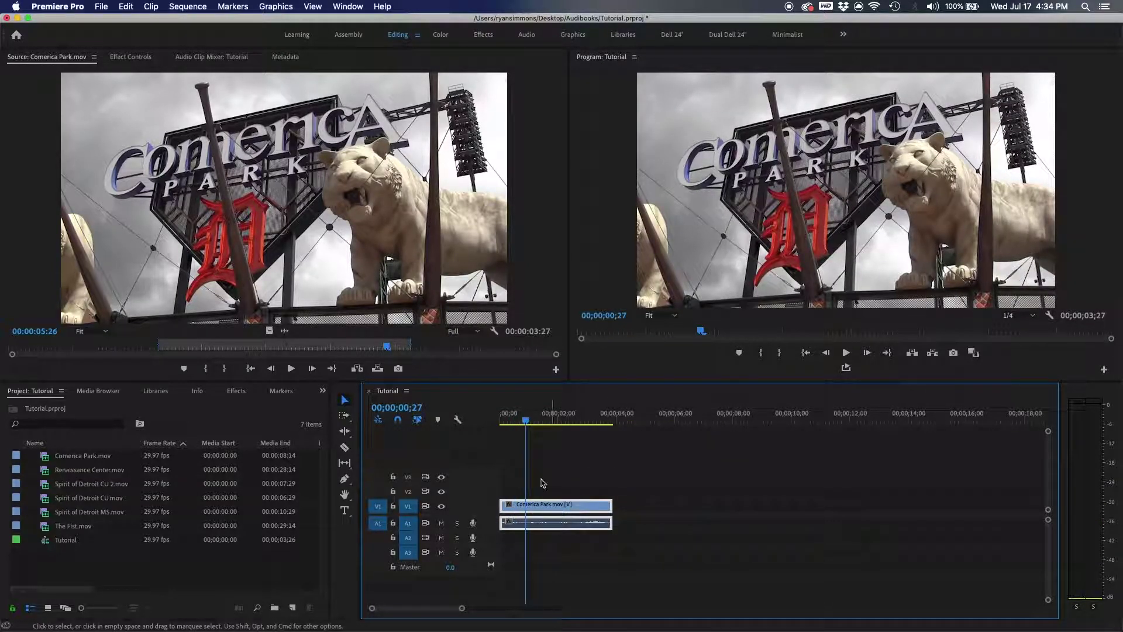
{"action": "left_click", "coordinate": [527, 420]}
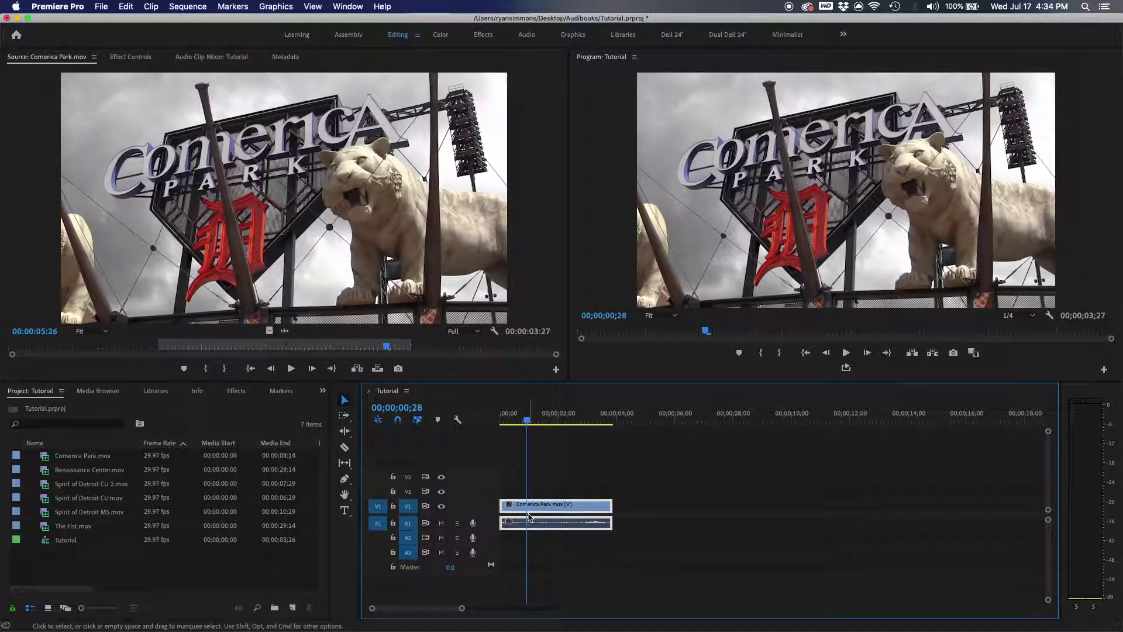
{"action": "left_click", "coordinate": [138, 565]}
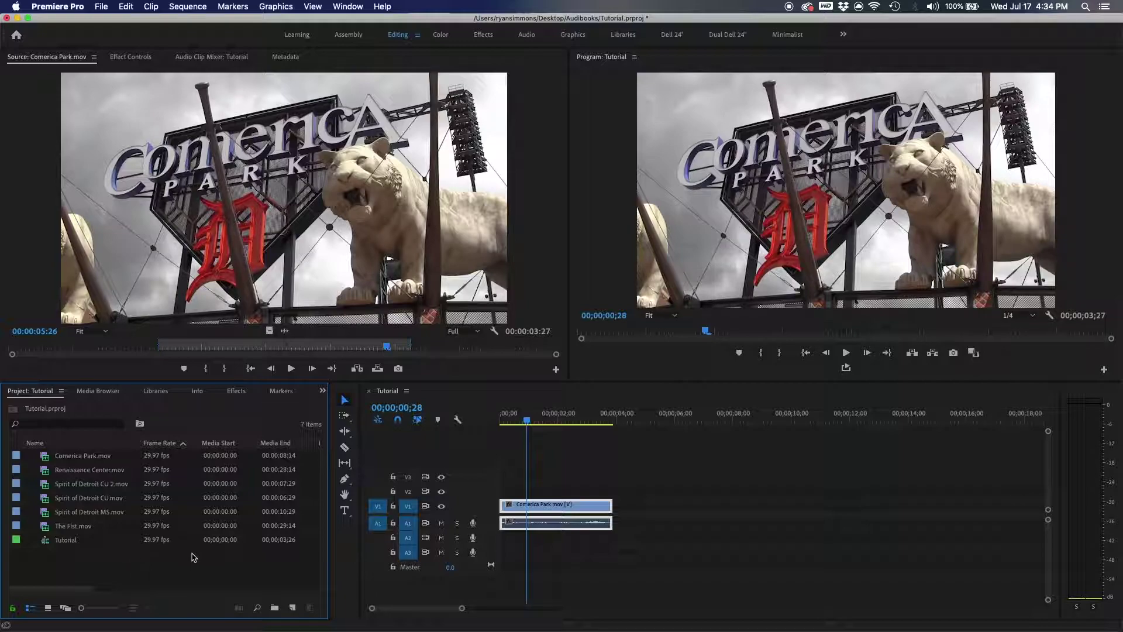
Open Spirit of Detroit MS.mov in the Source Monitor and mark In at 00:00:02:17 and Out at 00:00:07:16
{"action": "double_click", "coordinate": [51, 512]}
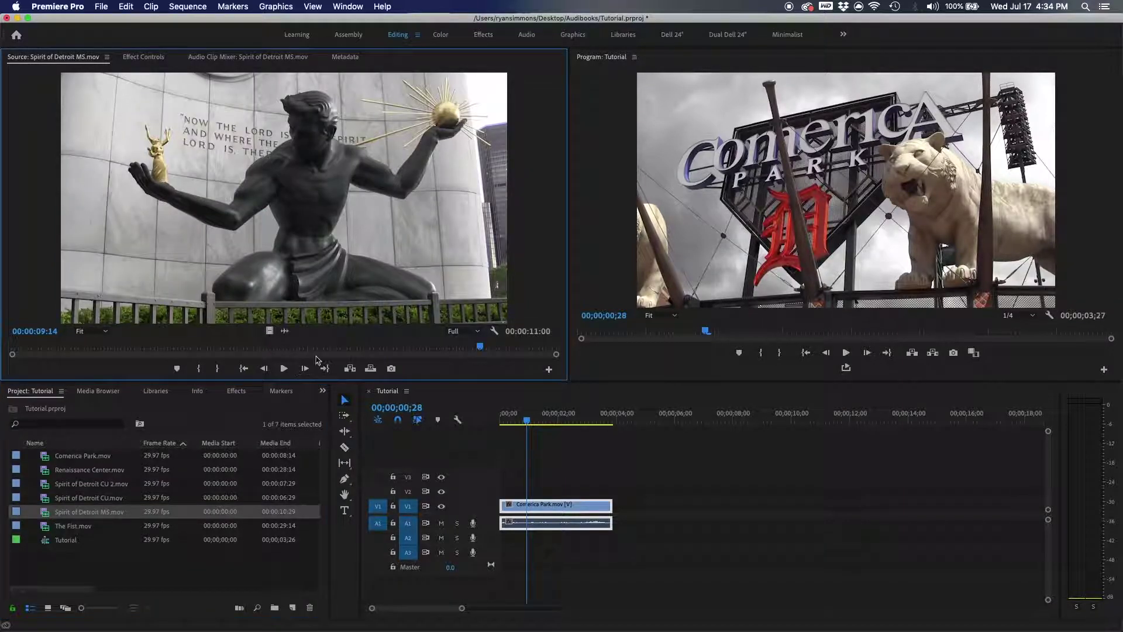
{"action": "key", "text": "space"}
{"action": "left_click_drag", "start_coordinate": [309, 349], "coordinate": [135, 350]}
{"action": "key", "text": "i"}
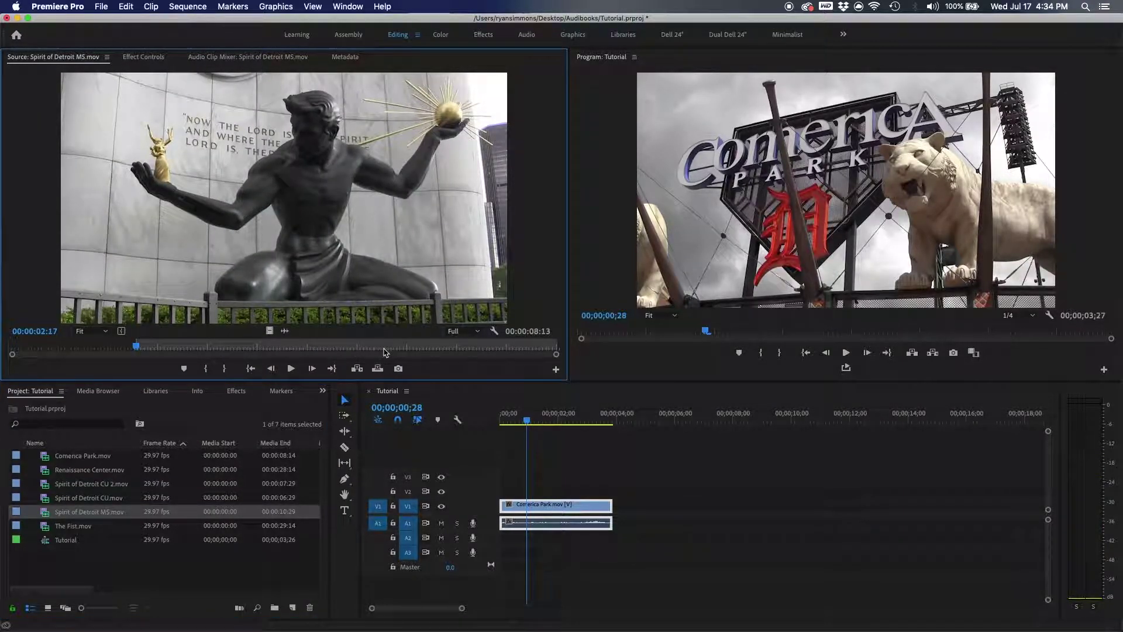
{"action": "left_click", "coordinate": [385, 349]}
{"action": "key", "text": "o"}
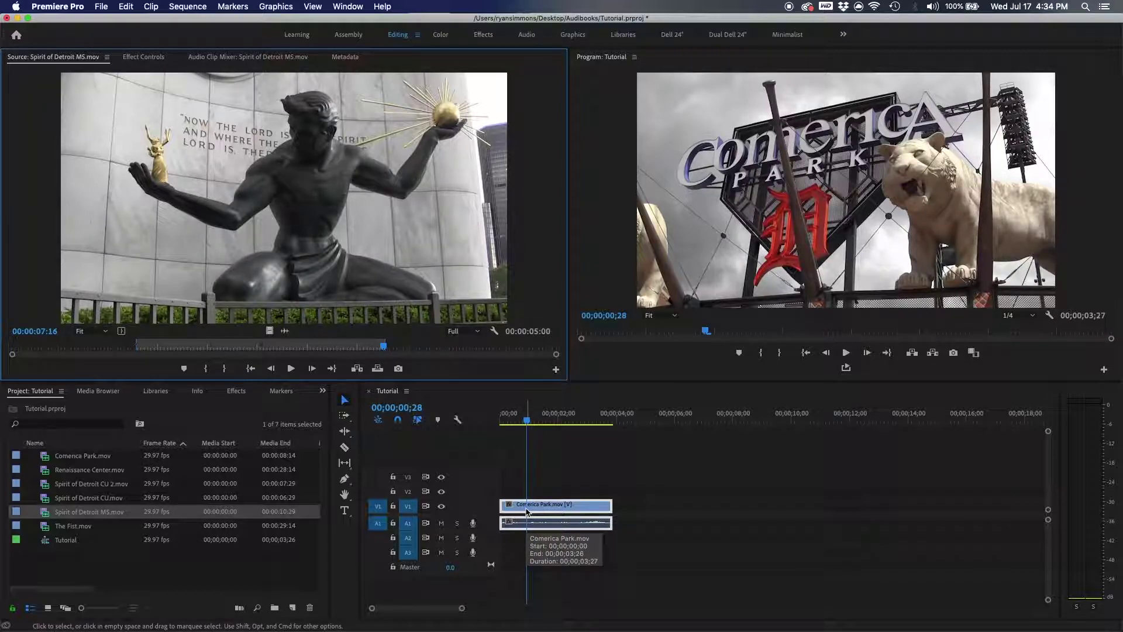
Insert the marked Spirit of Detroit MS.mov range at 00;00;00;28 inside the Comerica Park clip, scrub through it and undo the insert
{"action": "left_click_drag", "start_coordinate": [673, 420], "coordinate": [614, 418]}
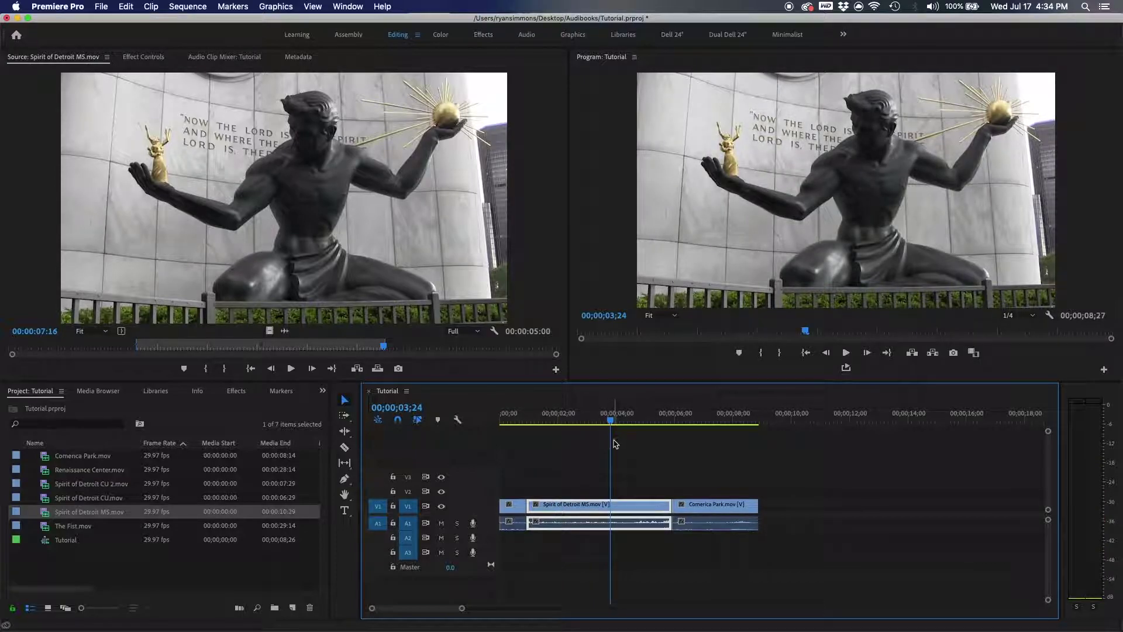
{"action": "key", "text": "super+z"}
Insert the marked Spirit of Detroit MS.mov range past the Comerica Park clip's end at 00;00;04;17, scrub through it and undo the insert
{"action": "left_click_drag", "start_coordinate": [596, 416], "coordinate": [632, 421]}
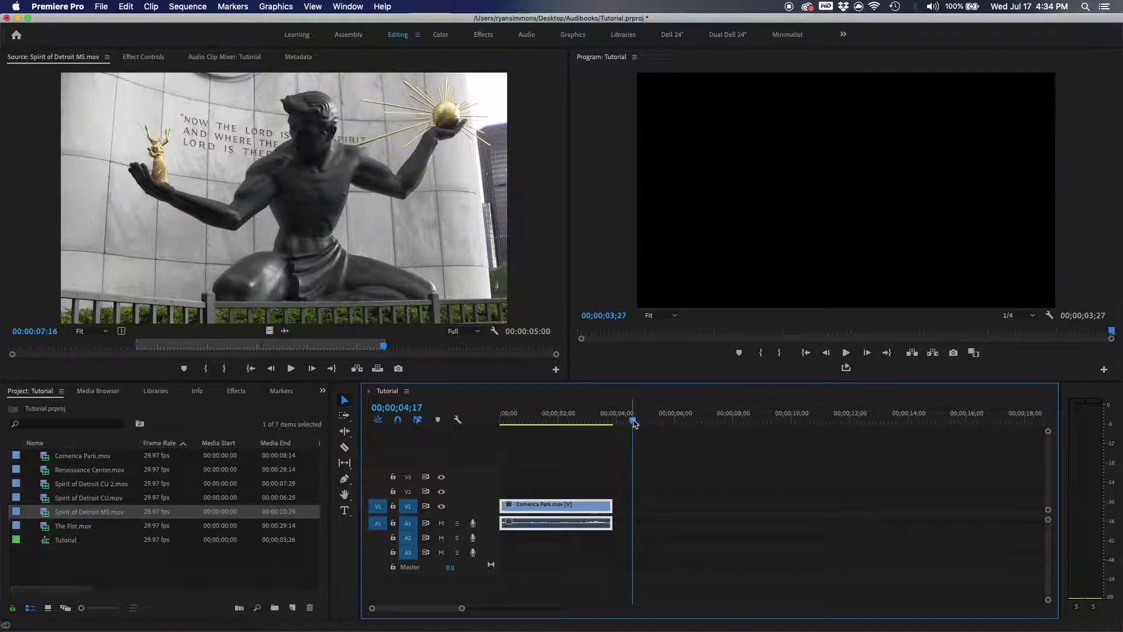
{"action": "key", "text": "comma"}
{"action": "left_click_drag", "start_coordinate": [677, 416], "coordinate": [641, 418]}
{"action": "key", "text": "super+z"}
Overwrite the marked Spirit of Detroit MS.mov range onto the timeline at about 00;00;06;11 and delete the gap separating it from Comerica Park
{"action": "left_click", "coordinate": [575, 419]}
{"action": "left_click_drag", "start_coordinate": [648, 422], "coordinate": [688, 427]}
{"action": "key", "text": "period"}
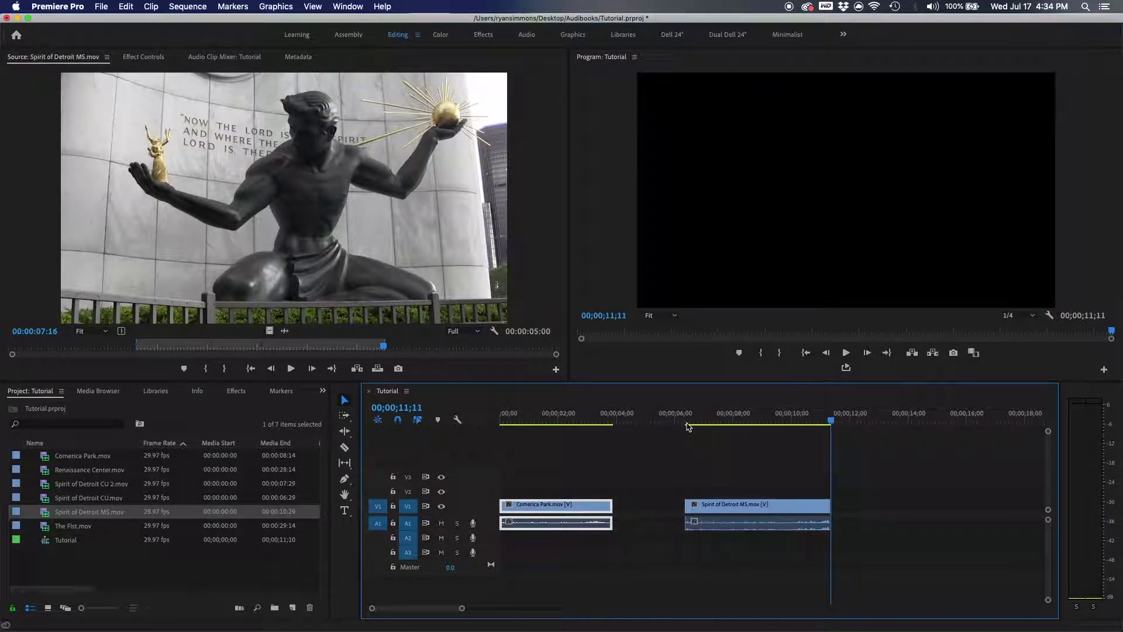
{"action": "left_click", "coordinate": [697, 418]}
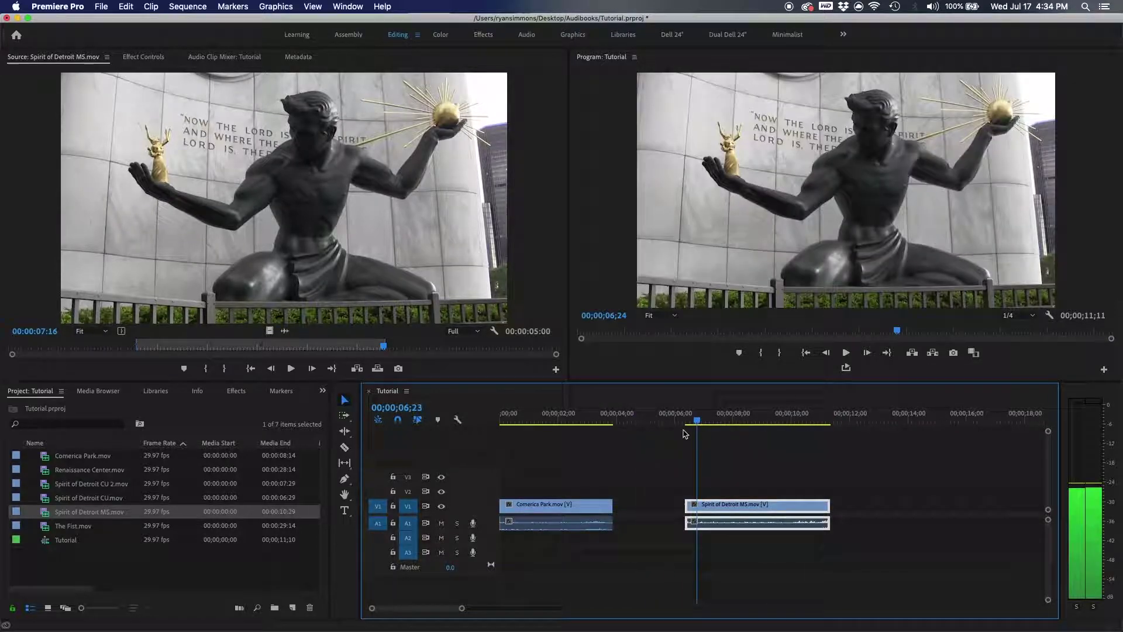
{"action": "left_click", "coordinate": [642, 504]}
{"action": "key", "text": "Delete"}
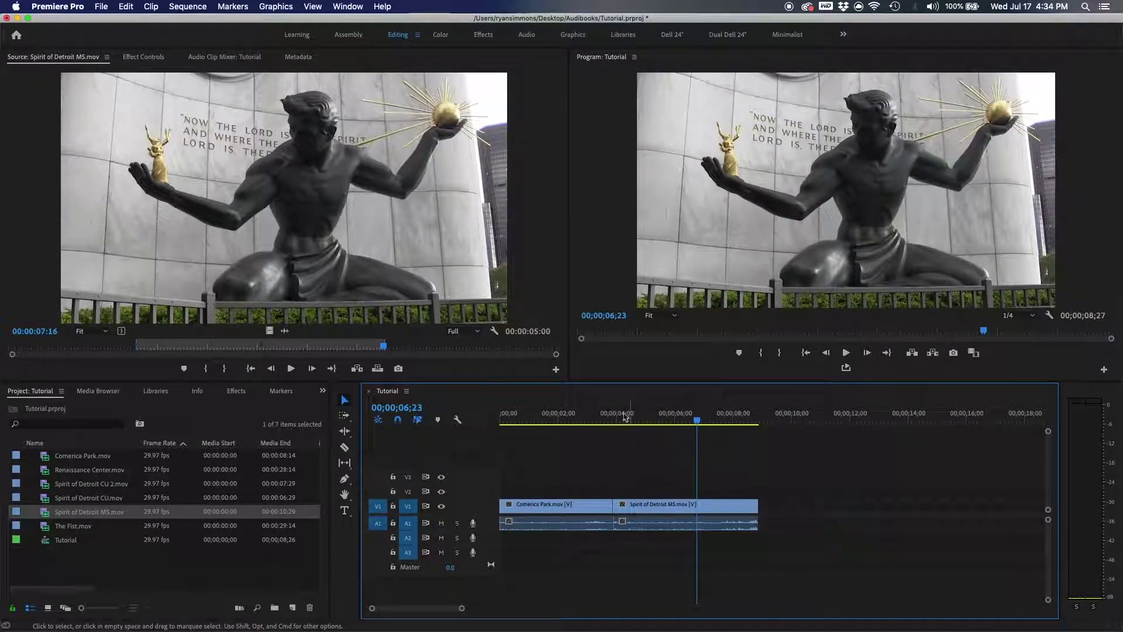
Remove the Spirit of Detroit MS clip and insert its marked range at 00;00;03;26, one frame before the Comerica Park clip's end
{"action": "left_click", "coordinate": [614, 417]}
{"action": "key", "text": "Delete"}
{"action": "key", "text": "equal"}
{"action": "key", "text": "equal"}
{"action": "key", "text": "equal"}
{"action": "key", "text": "Left"}
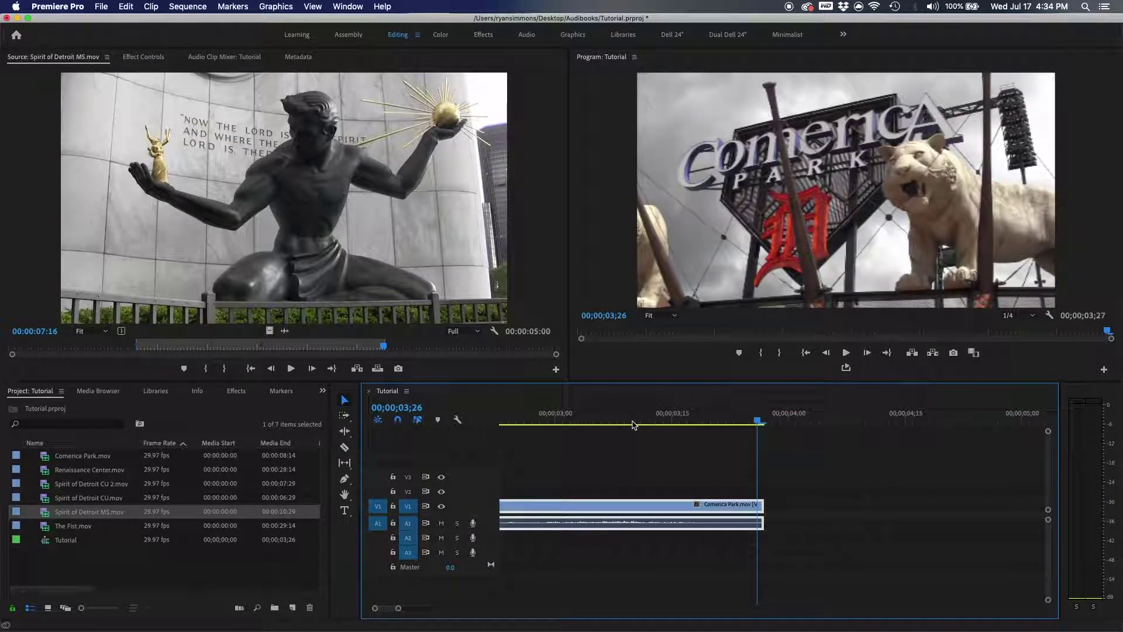
{"action": "key", "text": "comma"}
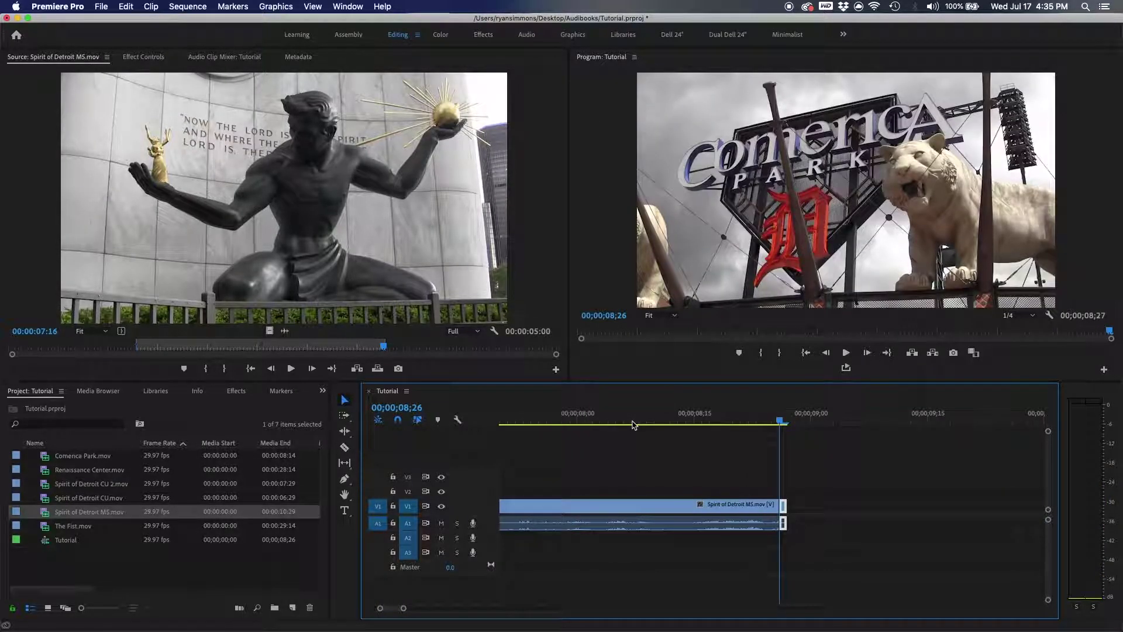
Play the end of the sequence and step across the leftover Comerica Park frame after Spirit of Detroit MS
{"action": "left_click", "coordinate": [570, 419]}
{"action": "key", "text": "space"}
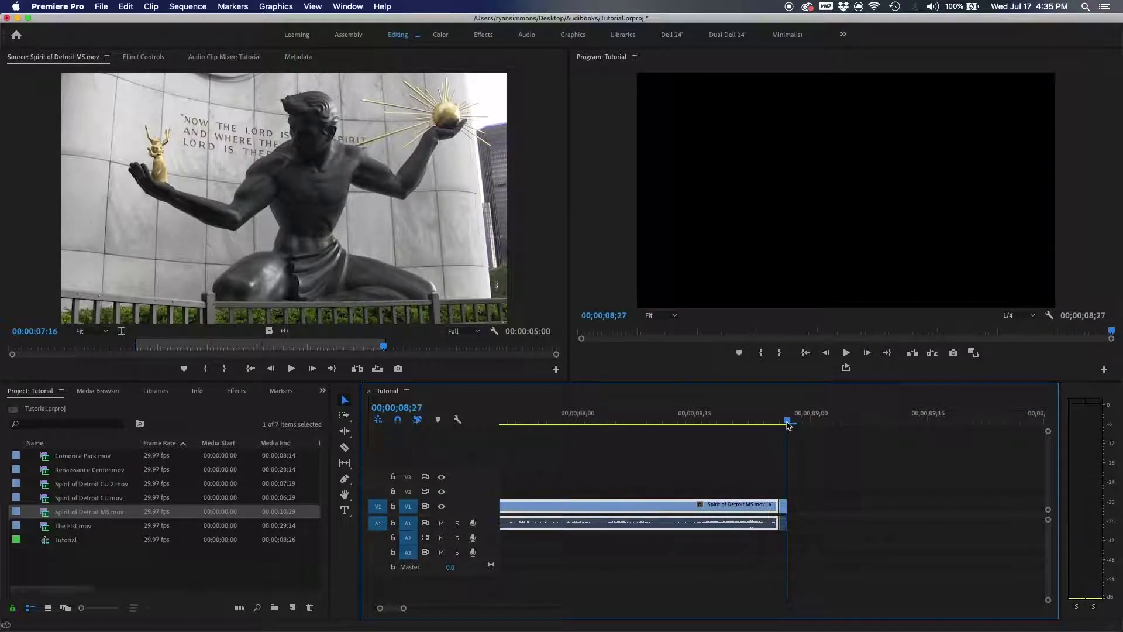
{"action": "key", "text": "Left"}
{"action": "key", "text": "Right"}
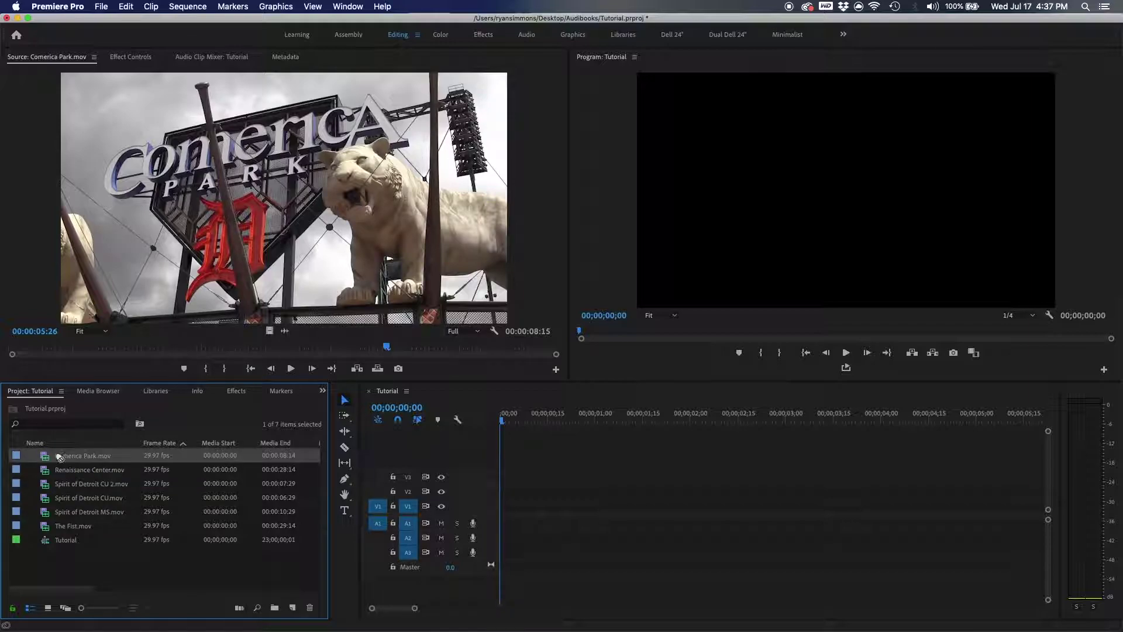
Place the full Comerica Park.mov at the start of the Tutorial sequence and play it to 00;00;04;01
{"action": "left_click_drag", "start_coordinate": [82, 455], "coordinate": [503, 530]}
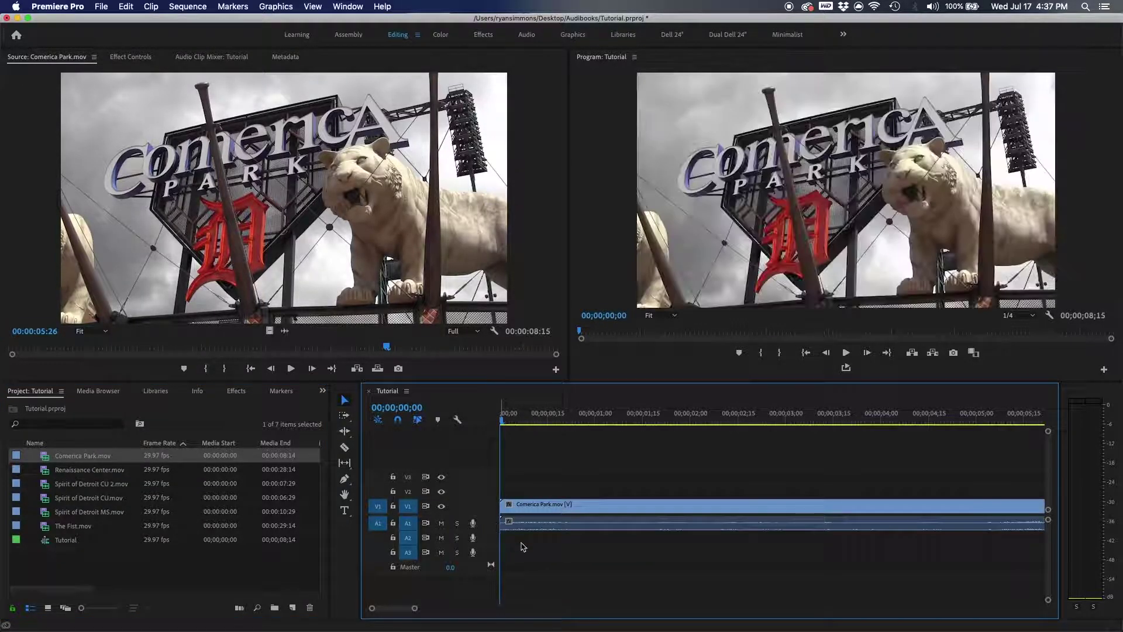
{"action": "mouse_move", "coordinate": [415, 609]}
{"action": "left_mouse_down"}
{"action": "mouse_move", "coordinate": [467, 611]}
{"action": "mouse_move", "coordinate": [450, 610]}
{"action": "left_mouse_up"}
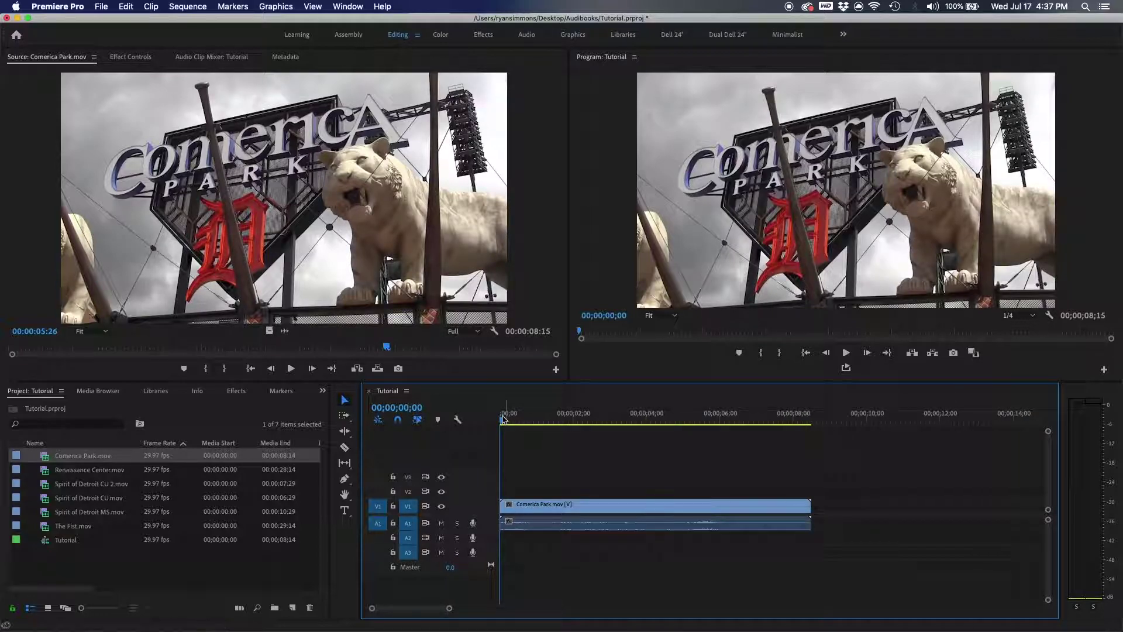
{"action": "key", "text": "space"}
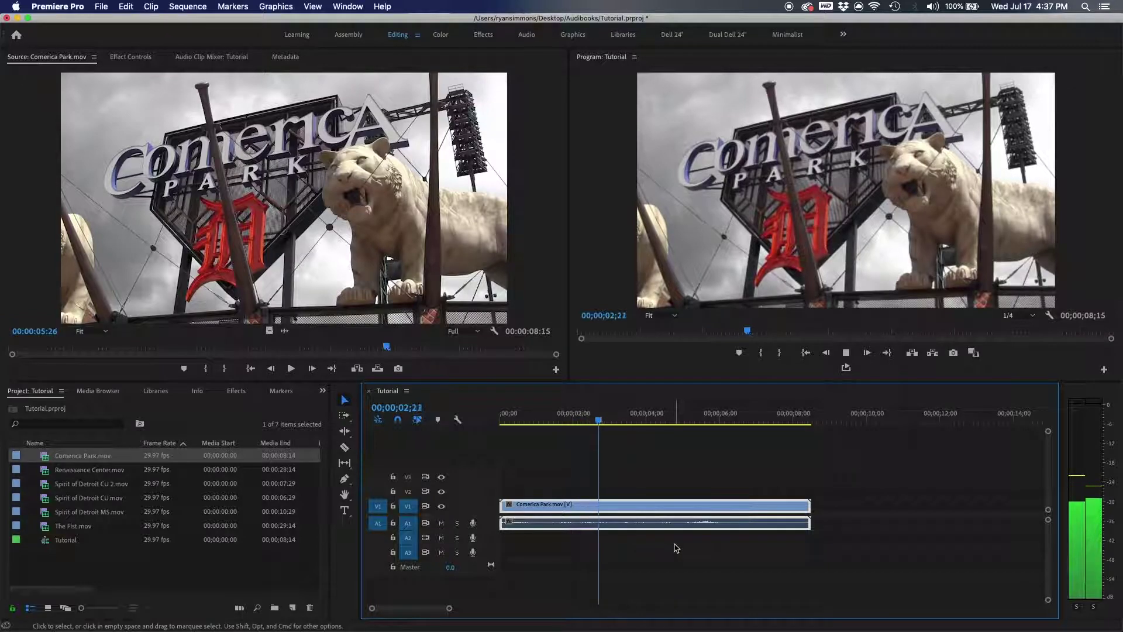
{"action": "key", "text": "space"}
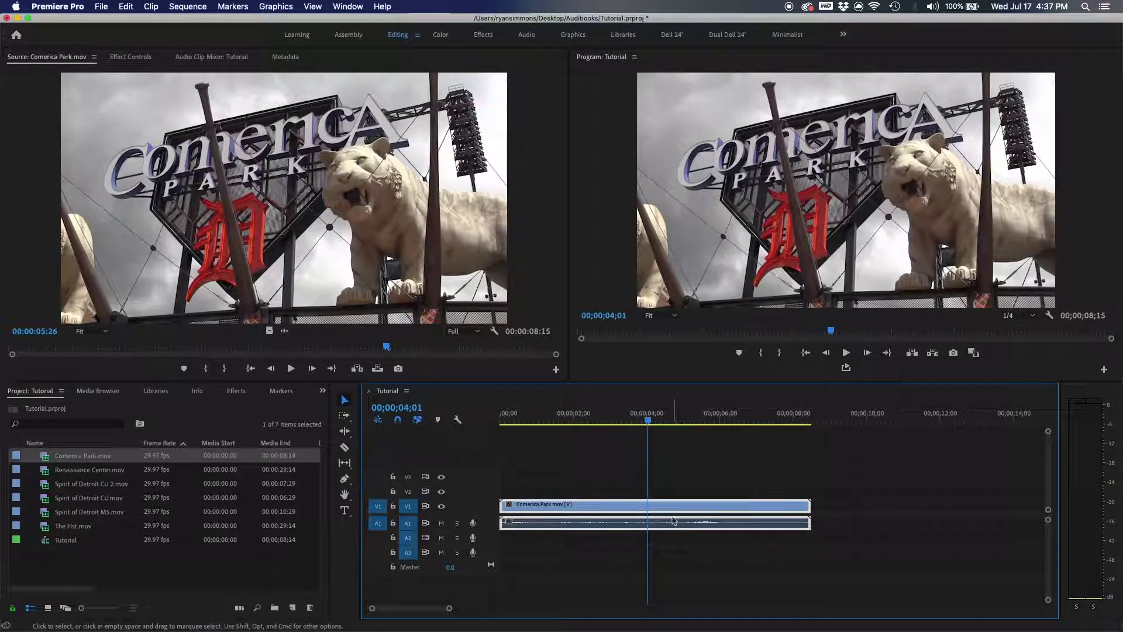
Play and scrub through Comerica Park.mov in the Source Monitor to 00:00:06:08
{"action": "left_click", "coordinate": [237, 242]}
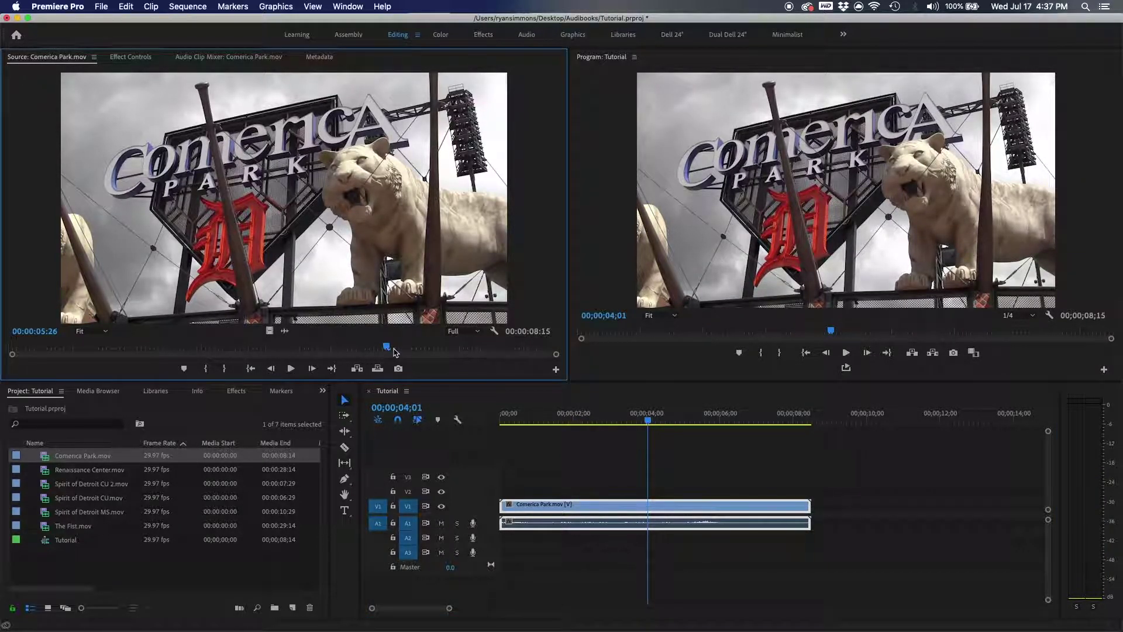
{"action": "key", "text": "space"}
{"action": "left_click_drag", "start_coordinate": [507, 350], "coordinate": [412, 349]}
Play the Tutorial sequence from its start, move the playhead to 00;00;04;08 and save the project
{"action": "left_click_drag", "start_coordinate": [632, 413], "coordinate": [500, 417]}
{"action": "key", "text": "space"}
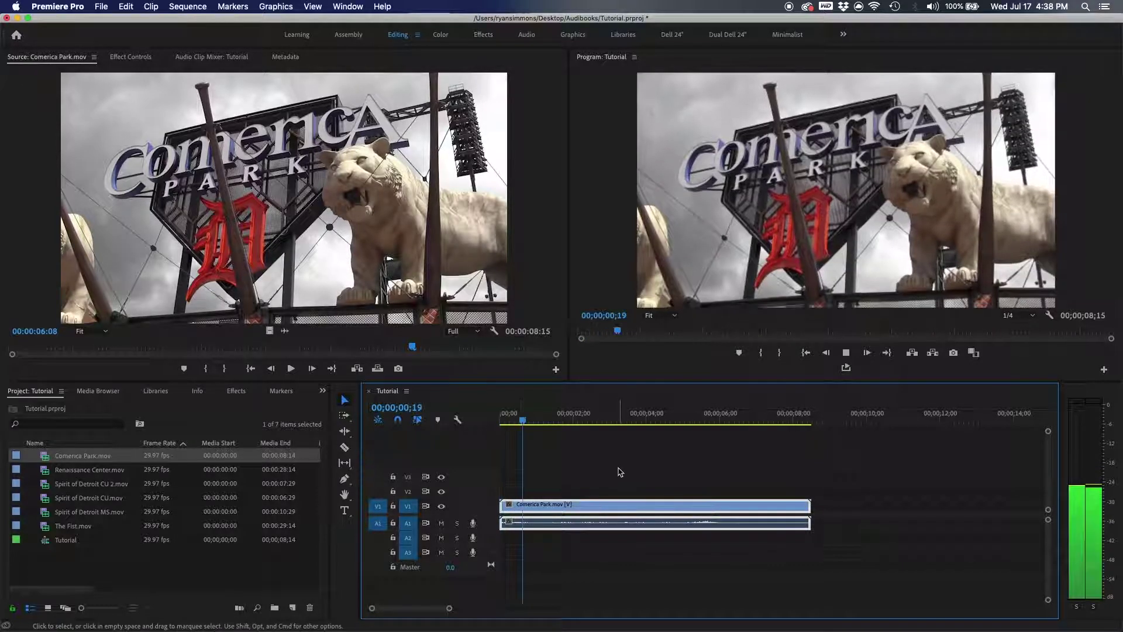
{"action": "left_click", "coordinate": [734, 413]}
{"action": "left_click", "coordinate": [657, 414]}
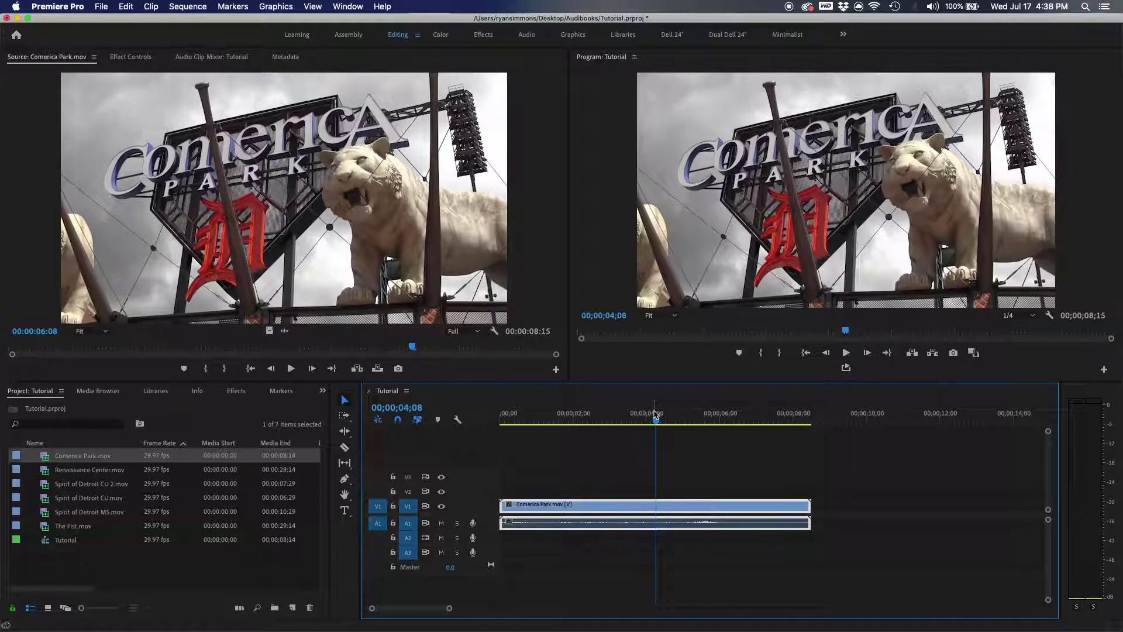
{"action": "key", "text": "super+s"}
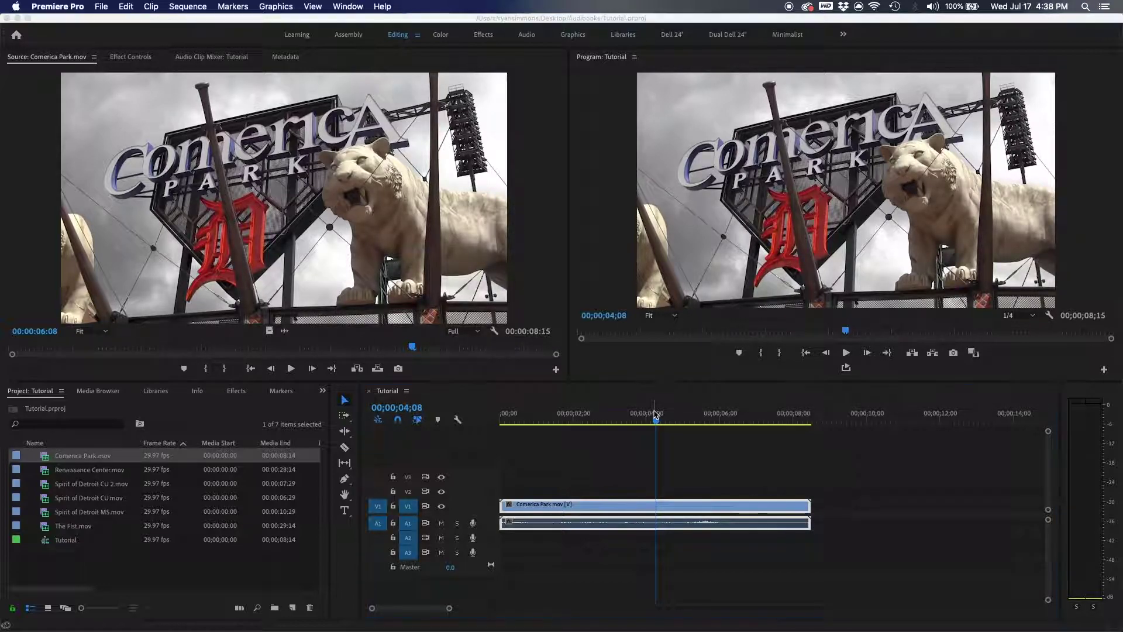
Trim the Comerica Park clip's start to 00;00;03;07 and its end to 00;00;06;21 by its edges on the timeline
{"action": "left_click_drag", "start_coordinate": [656, 426], "coordinate": [619, 425]}
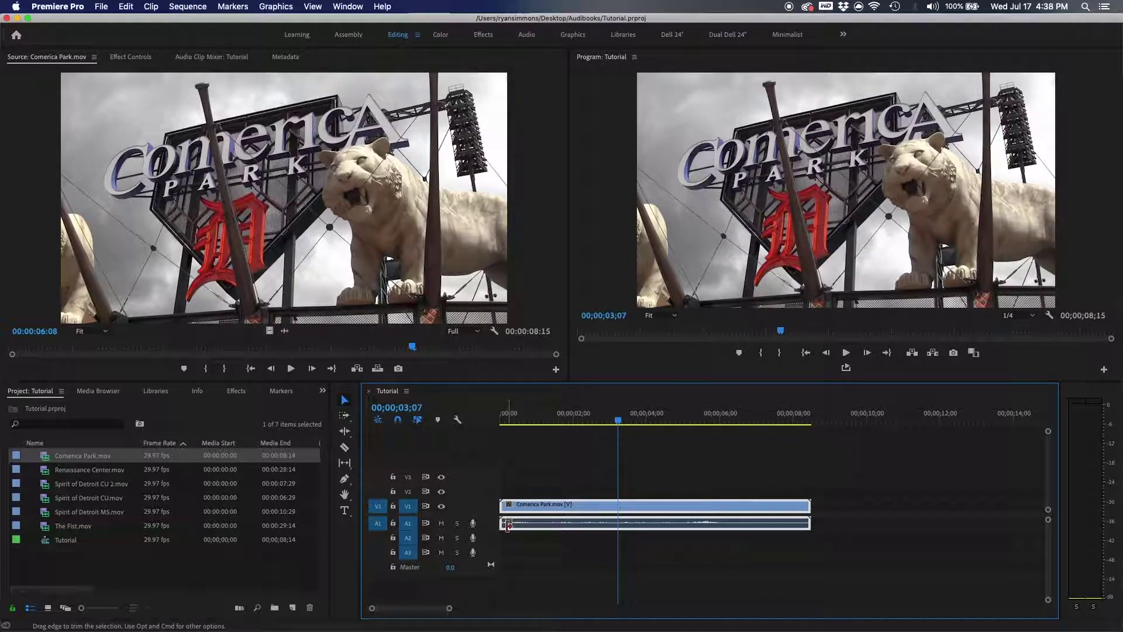
{"action": "left_click_drag", "start_coordinate": [502, 506], "coordinate": [618, 506]}
{"action": "left_click", "coordinate": [744, 420]}
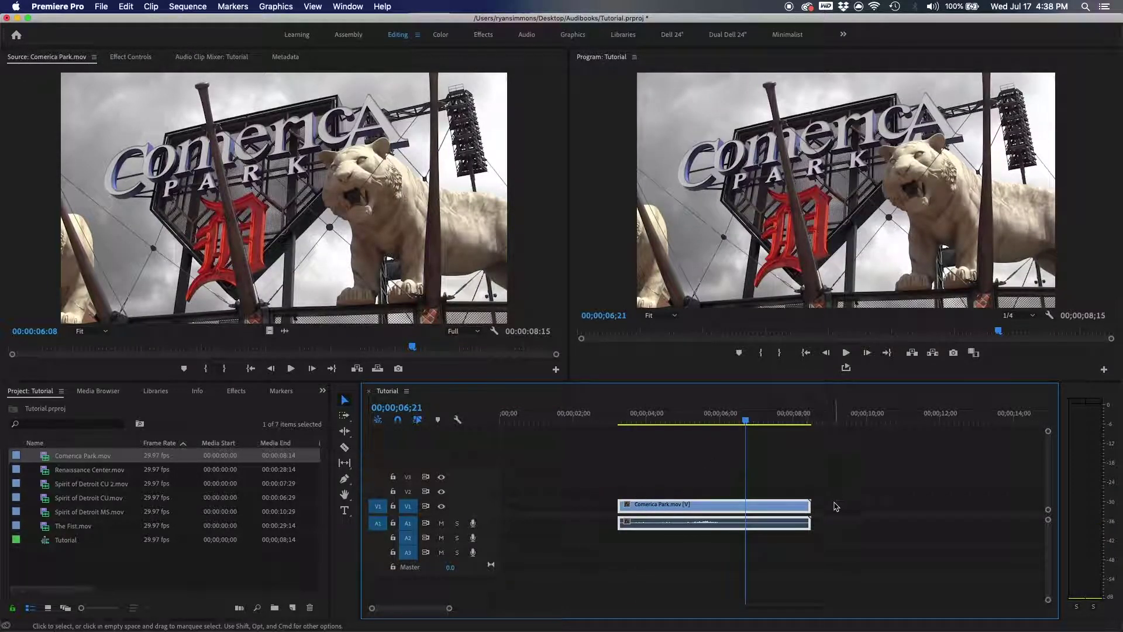
{"action": "left_click_drag", "start_coordinate": [809, 506], "coordinate": [744, 507]}
{"action": "left_click_drag", "start_coordinate": [744, 423], "coordinate": [665, 423]}
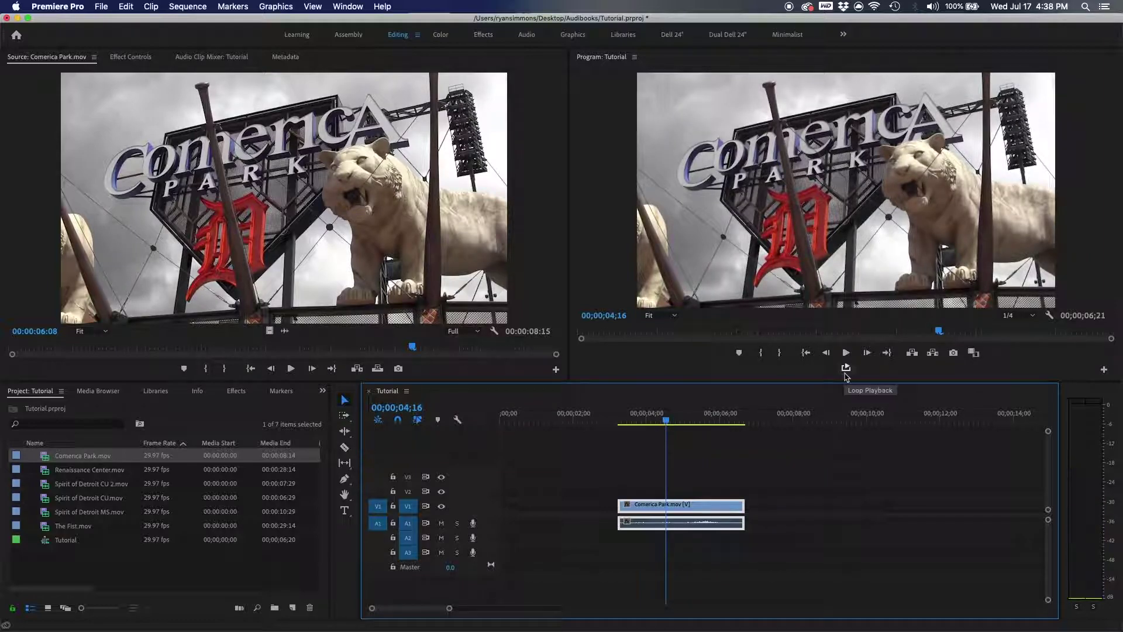
Undo both edge trims of the Comerica Park clip and deselect it
{"action": "key", "text": "super+z"}
{"action": "key", "text": "super+z"}
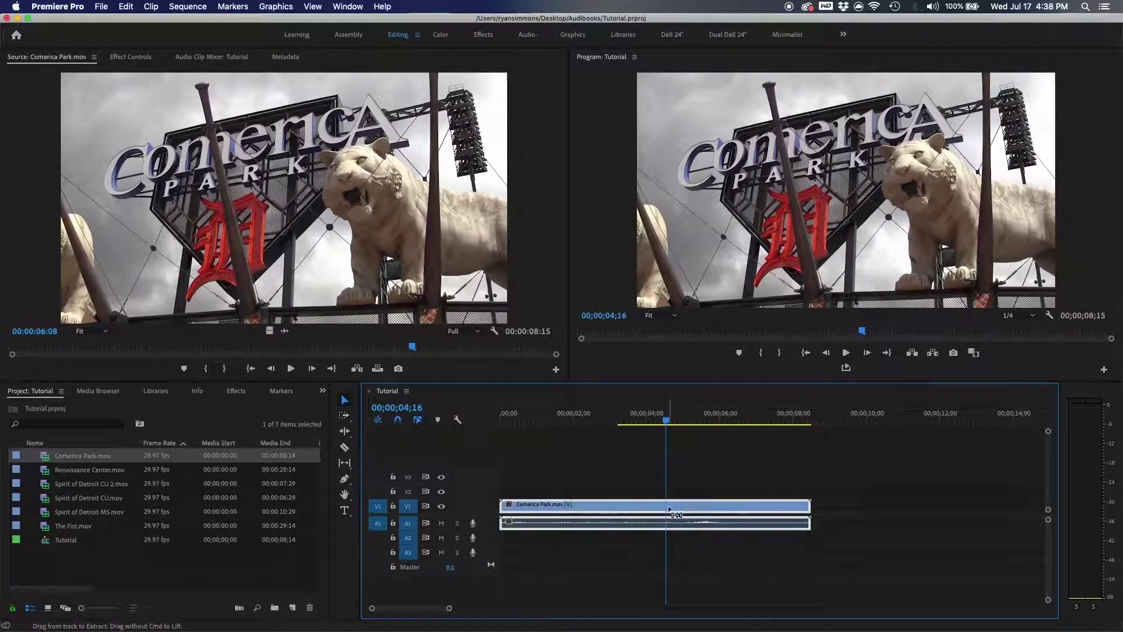
{"action": "left_click", "coordinate": [726, 488]}
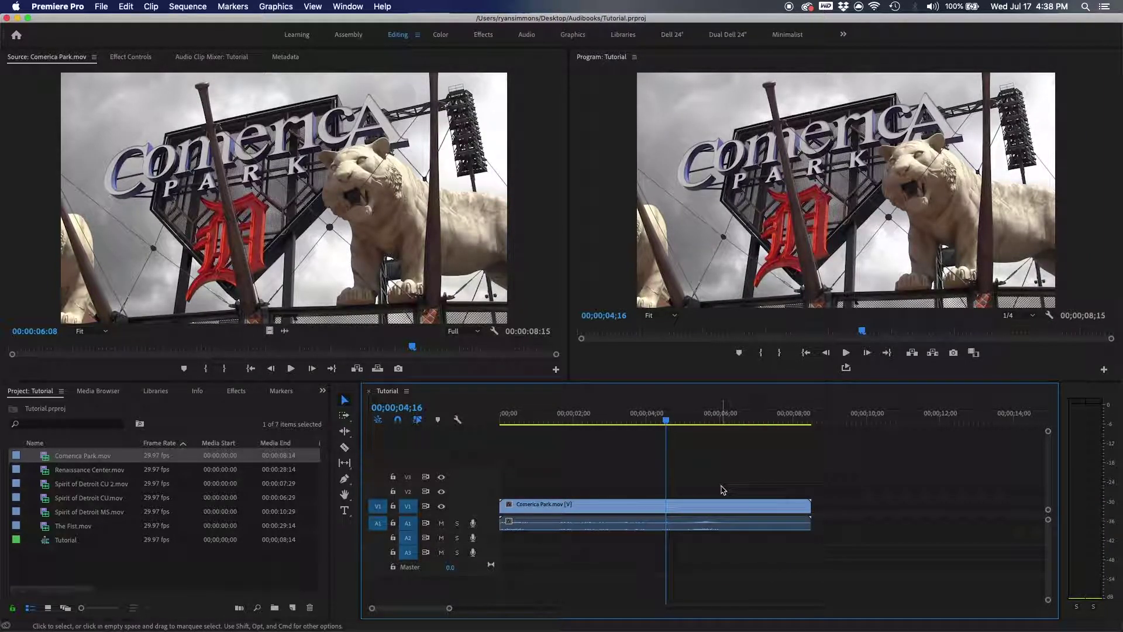
Cut the Comerica Park clip with the Razor tool at about 00;00;06;05 and just before 00;00;02;00, and return to the Selection tool
{"action": "key", "text": "c"}
{"action": "left_click", "coordinate": [725, 508]}
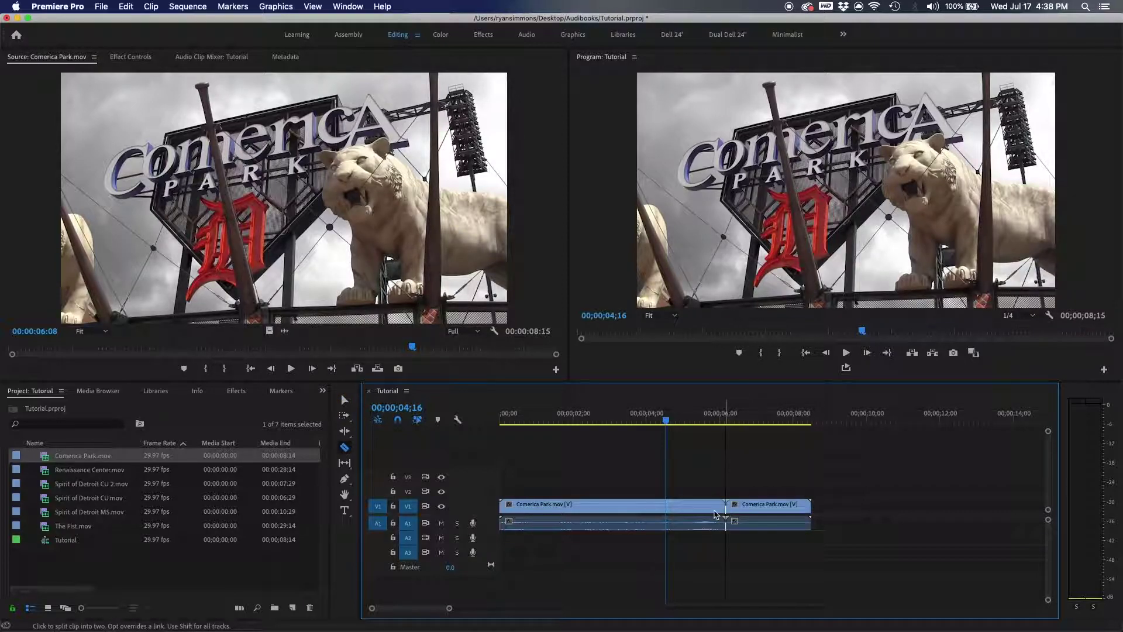
{"action": "left_click", "coordinate": [566, 508]}
{"action": "key", "text": "v"}
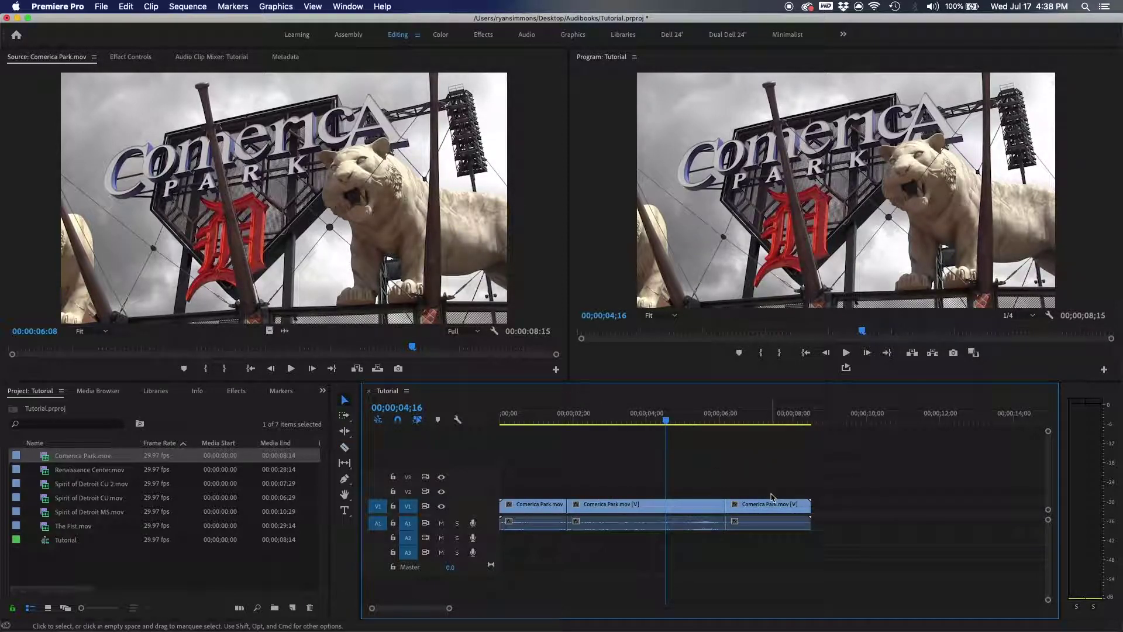
Delete the first and last Comerica Park pieces, leaving only the middle section on the timeline
{"action": "left_click", "coordinate": [765, 507]}
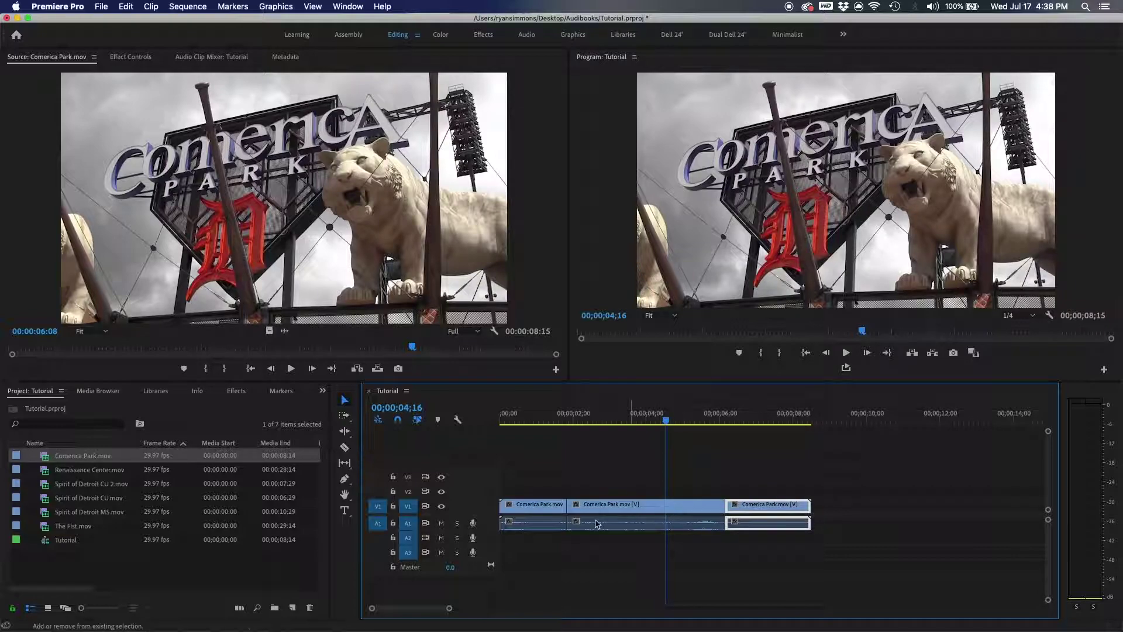
{"action": "left_click", "coordinate": [523, 508], "text": "shift"}
{"action": "key", "text": "Delete"}
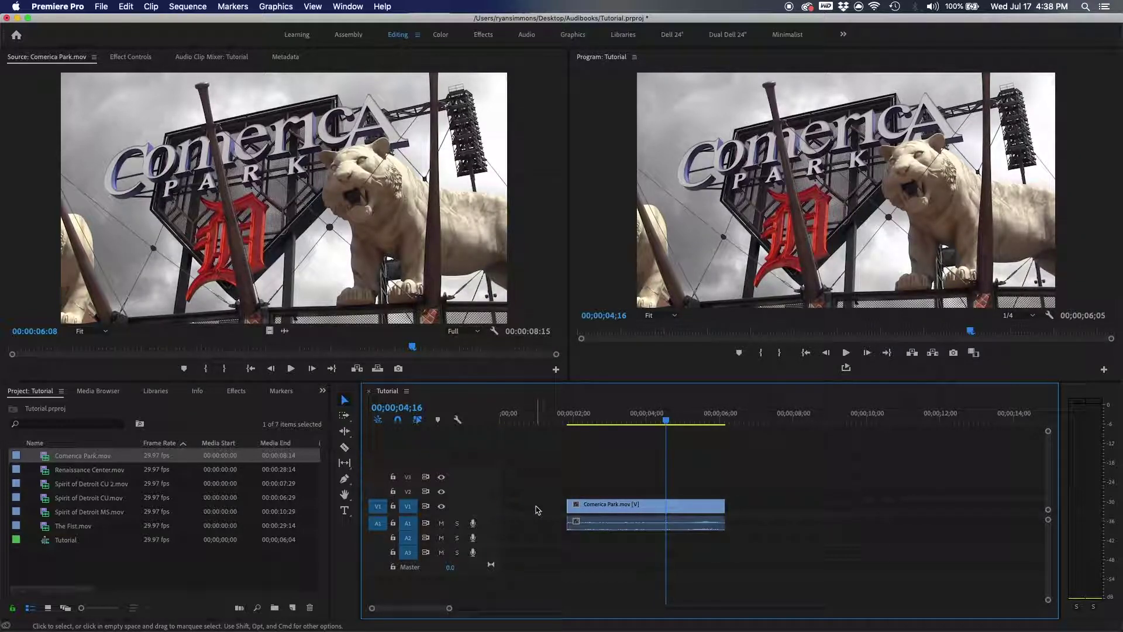
Undo the deletion of the outer pieces and both razor cuts in the Comerica Park clip
{"action": "key", "text": "super+z"}
{"action": "key", "text": "super+z"}
{"action": "key", "text": "super+z"}
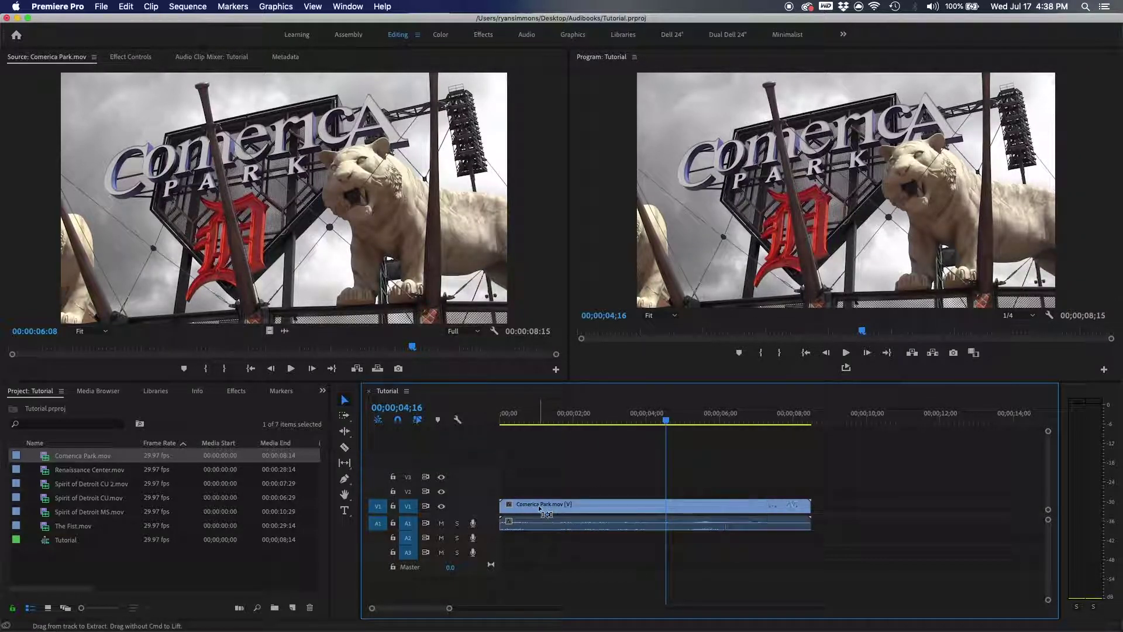
Mute audio track A1 and play the Tutorial sequence from its start to 00;00;04;00
{"action": "key", "text": "Home"}
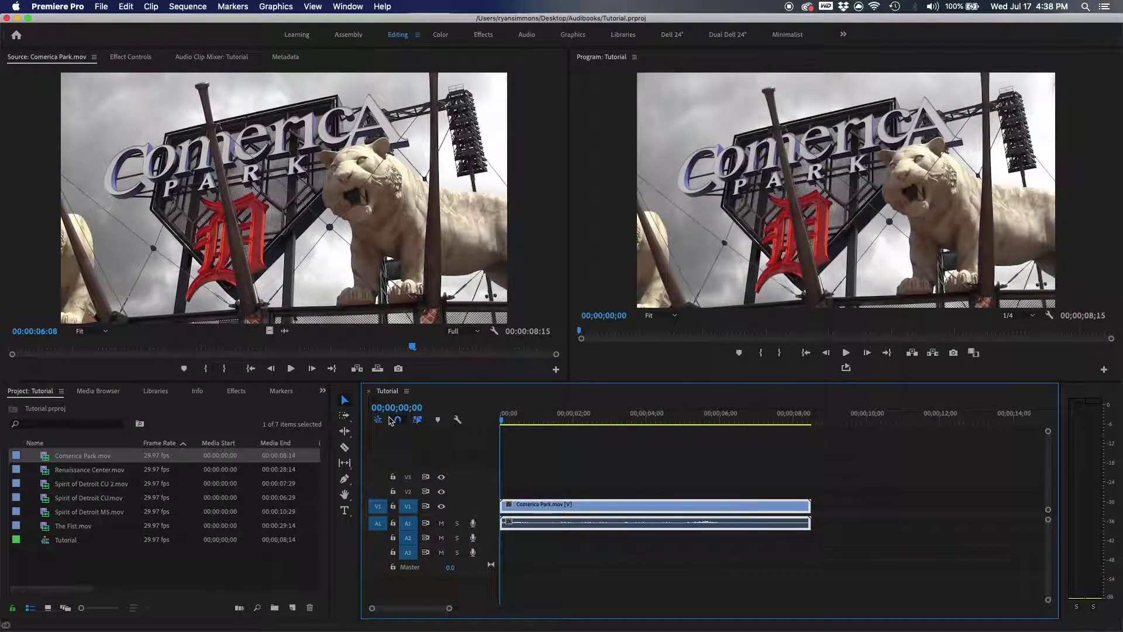
{"action": "left_click", "coordinate": [441, 523]}
{"action": "key", "text": "space"}
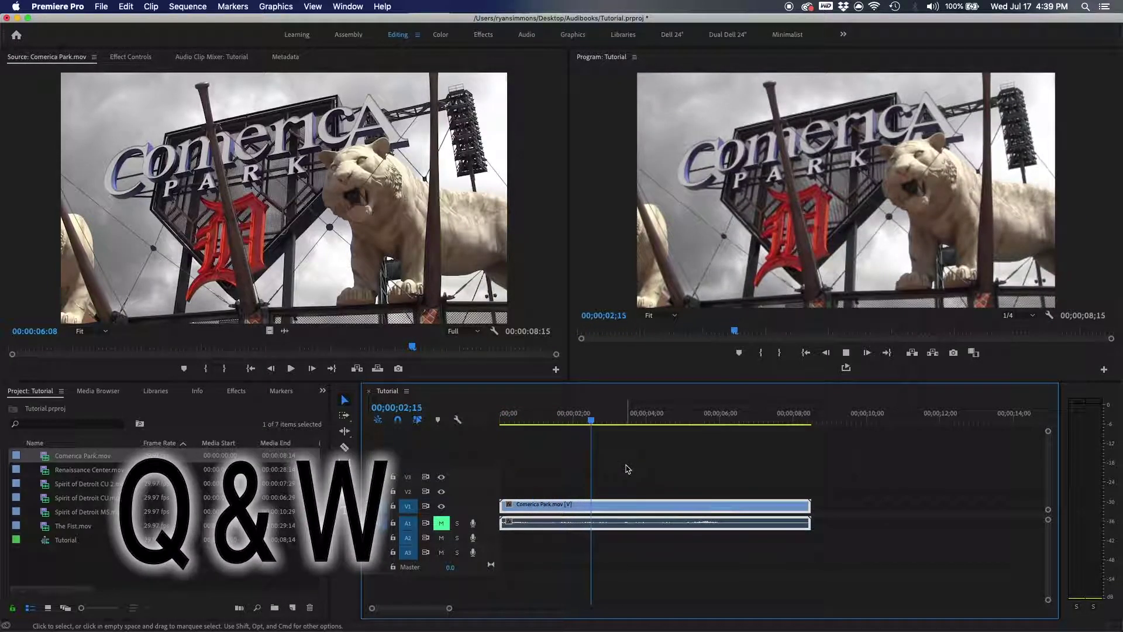
{"action": "key", "text": "space"}
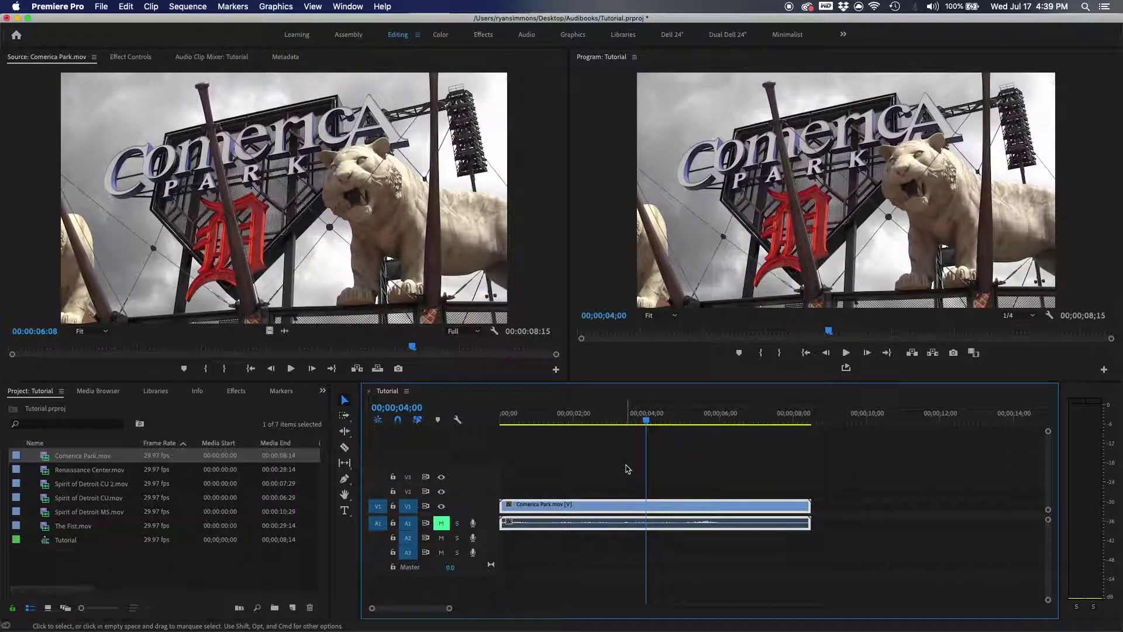
Ripple trim the end of the Comerica Park clip to 00;00;04;14 and again to 00;00;02;27
{"action": "key", "text": "w"}
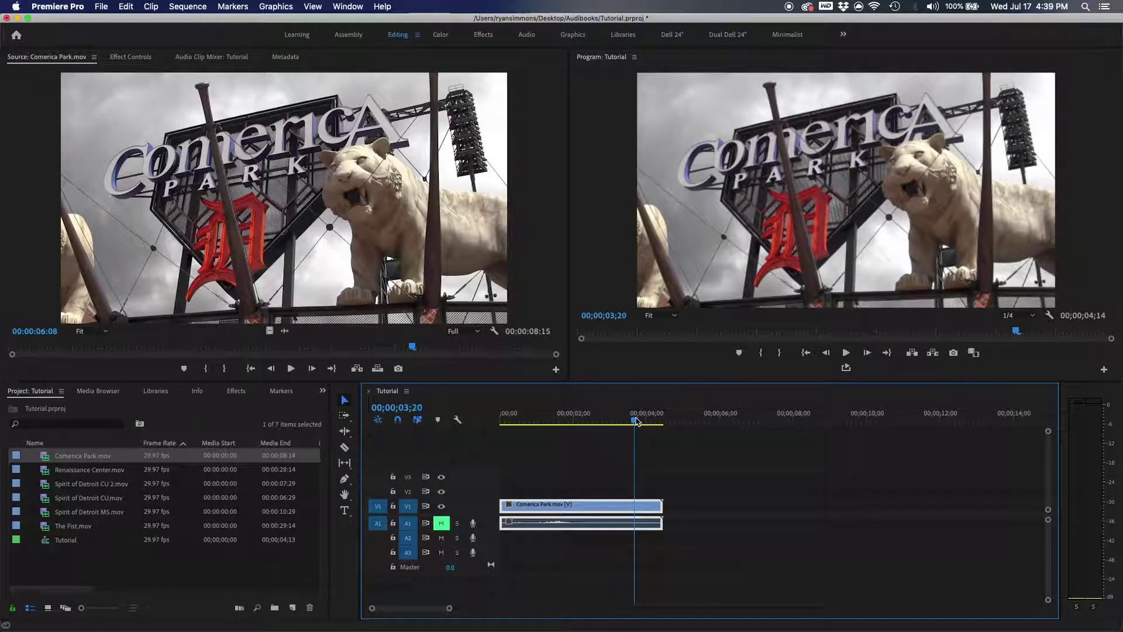
{"action": "left_click_drag", "start_coordinate": [468, 414], "coordinate": [607, 414]}
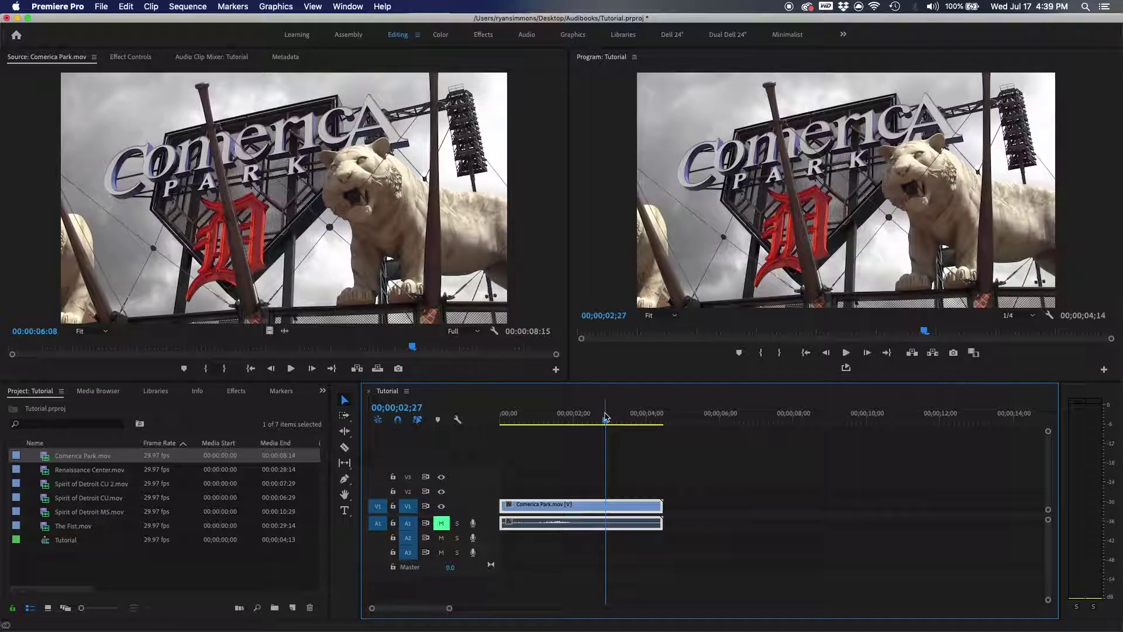
{"action": "key", "text": "w"}
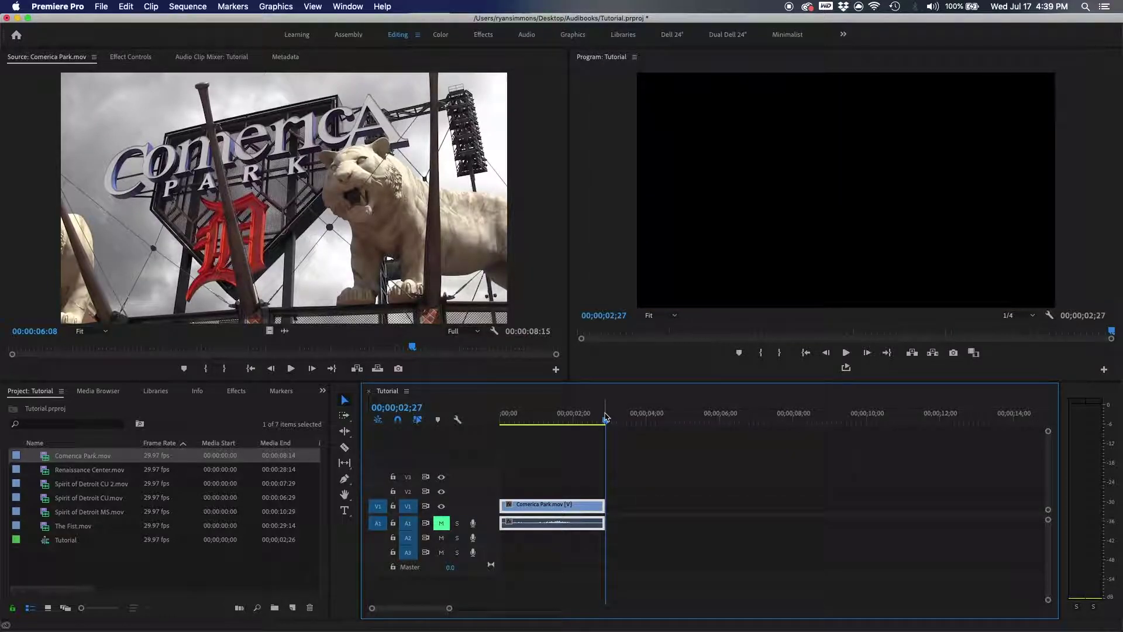
Move the playhead to 00;00;01;09 and delete the Comerica Park clip from the timeline
{"action": "left_click_drag", "start_coordinate": [604, 413], "coordinate": [547, 421]}
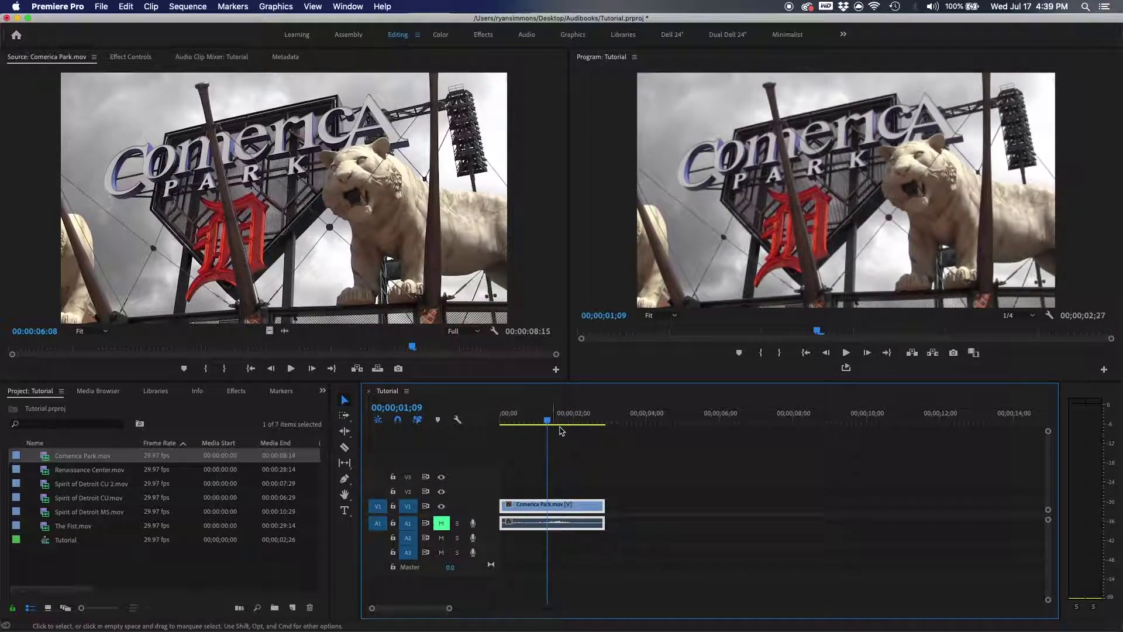
{"action": "left_click", "coordinate": [558, 431]}
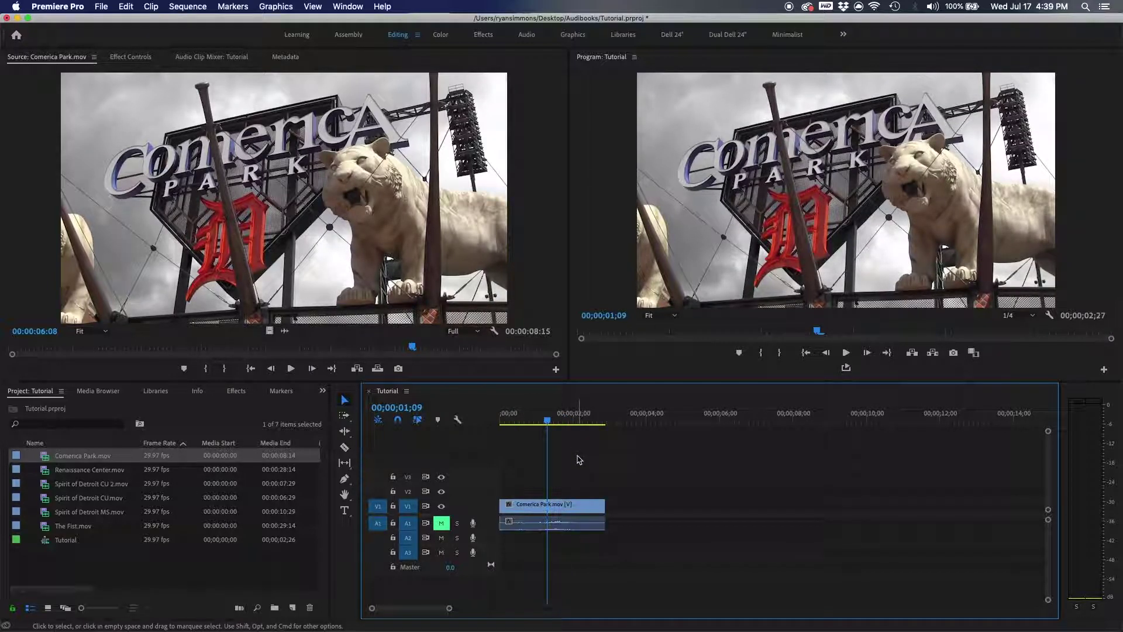
{"action": "left_click", "coordinate": [565, 503]}
{"action": "key", "text": "Delete"}
Create a new bin named Footage at the top level of the Tutorial project
{"action": "left_click", "coordinate": [221, 570]}
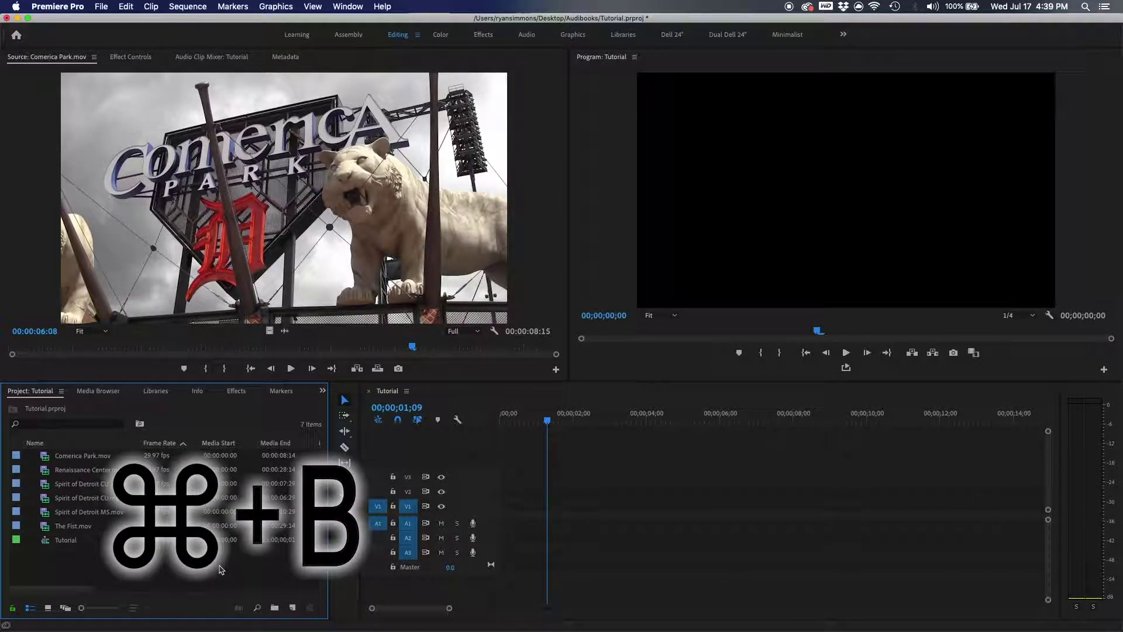
{"action": "key", "text": "super+b"}
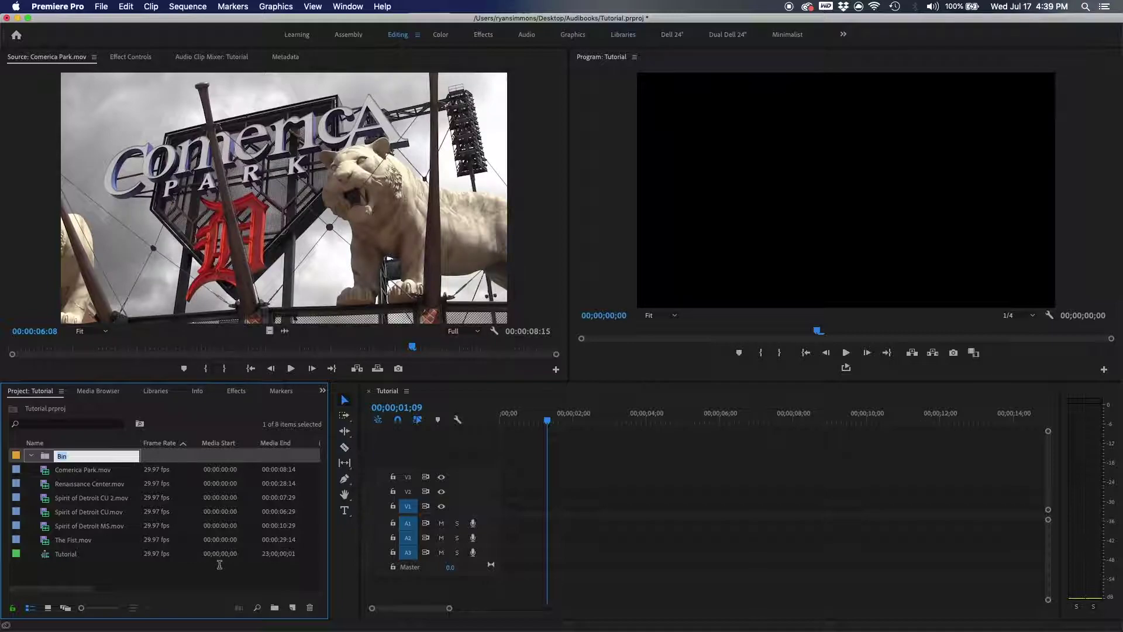
{"action": "type", "text": "Footage"}
{"action": "key", "text": "Tab"}
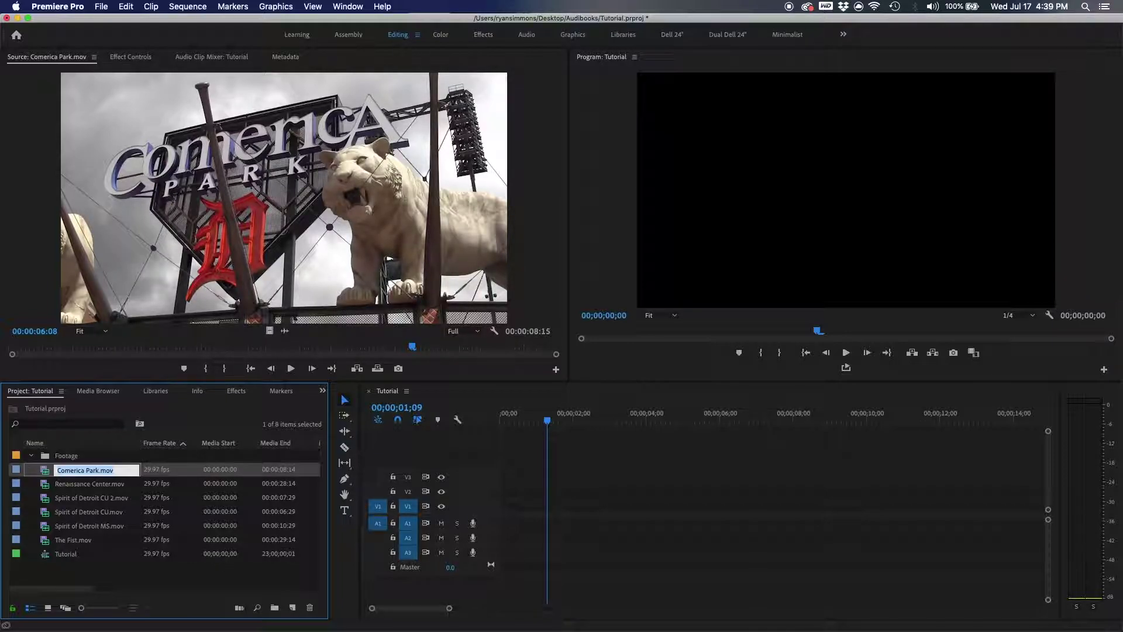
{"action": "left_click", "coordinate": [134, 579]}
Select the six video clips in the project one at a time and clear the selection
{"action": "left_click", "coordinate": [46, 541]}
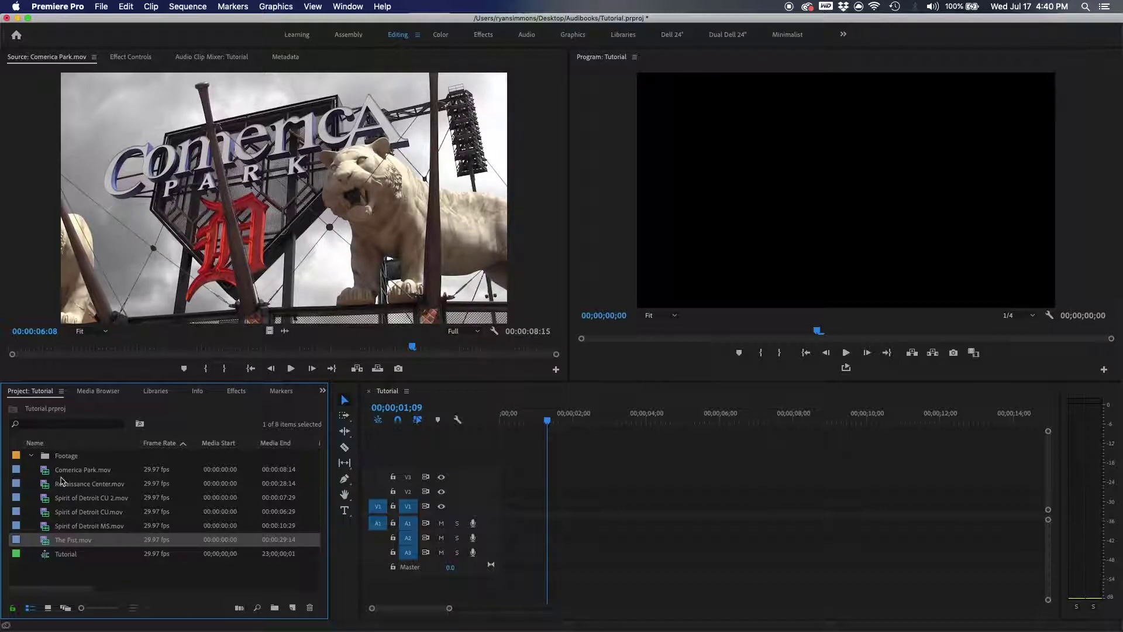
{"action": "left_click", "coordinate": [46, 527], "text": "super"}
{"action": "left_click", "coordinate": [47, 513], "text": "super"}
{"action": "left_click", "coordinate": [47, 499], "text": "super"}
{"action": "left_click", "coordinate": [48, 485], "text": "super"}
{"action": "left_click", "coordinate": [49, 471], "text": "super"}
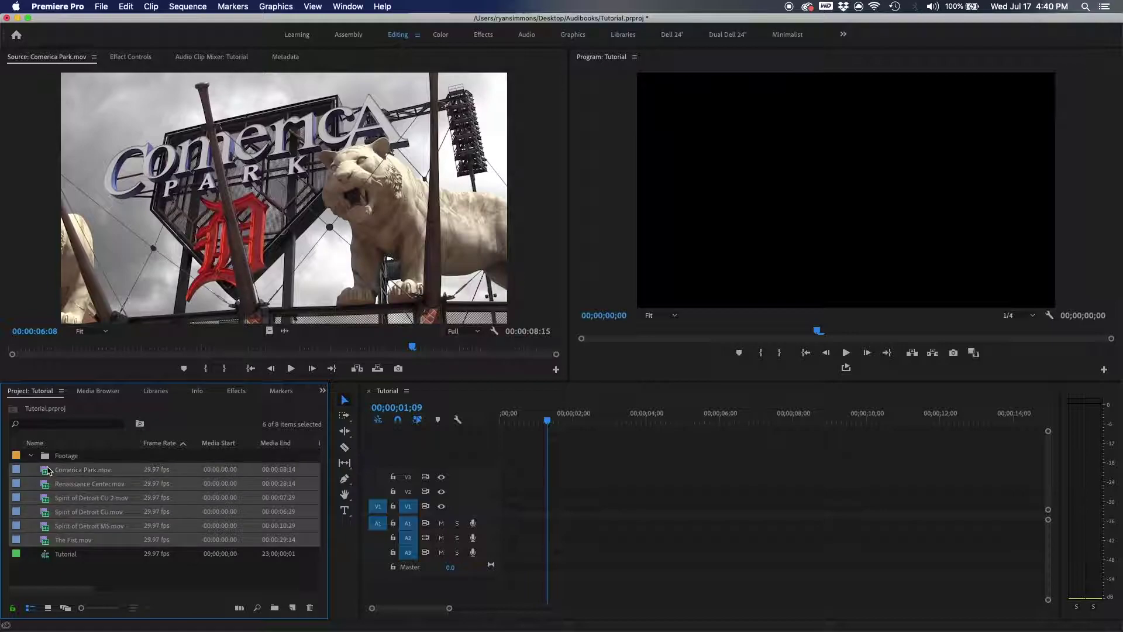
{"action": "left_click", "coordinate": [78, 568]}
Select the clips from The Fist.mov up to Comerica Park.mov as a range, move them into the Footage bin, and leave the bin collapsed
{"action": "left_click", "coordinate": [45, 544]}
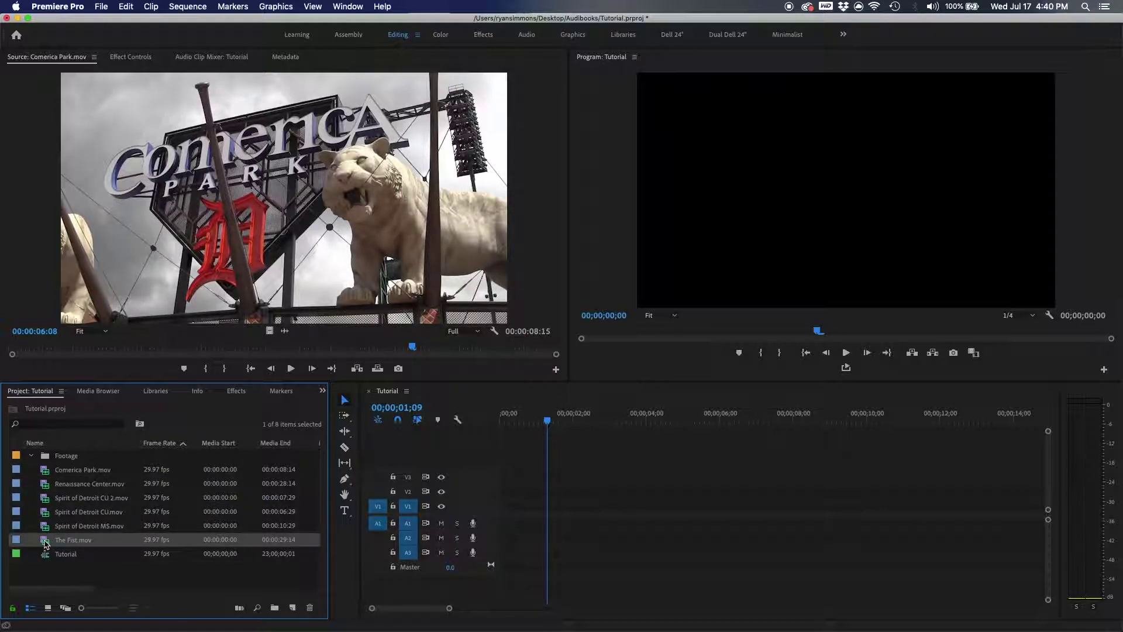
{"action": "left_click", "coordinate": [47, 474], "text": "shift"}
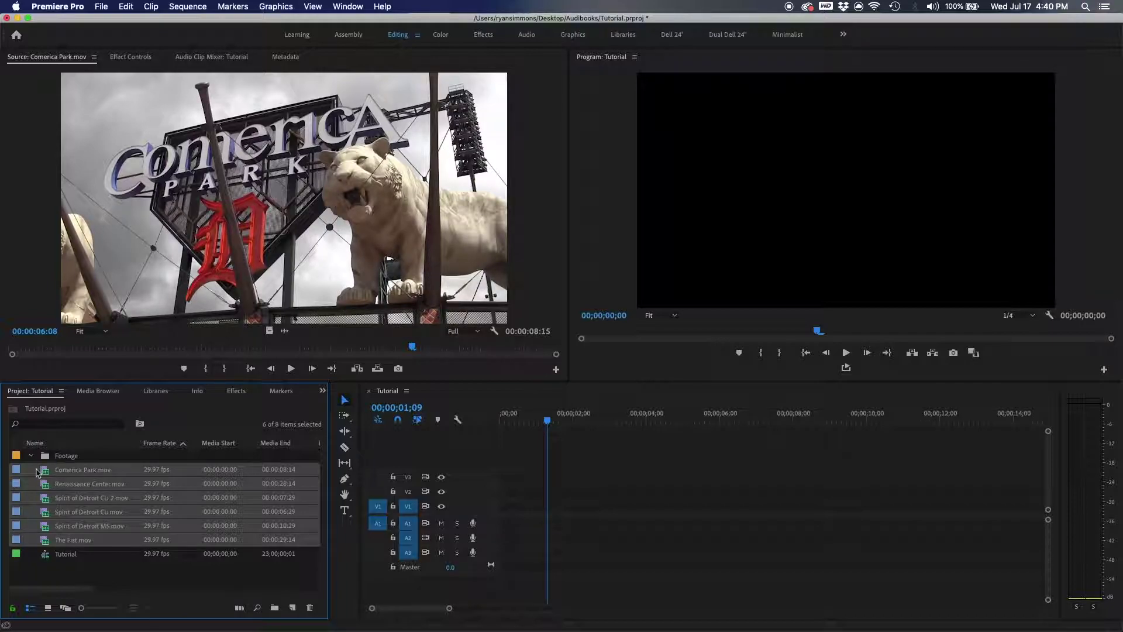
{"action": "left_click", "coordinate": [31, 455]}
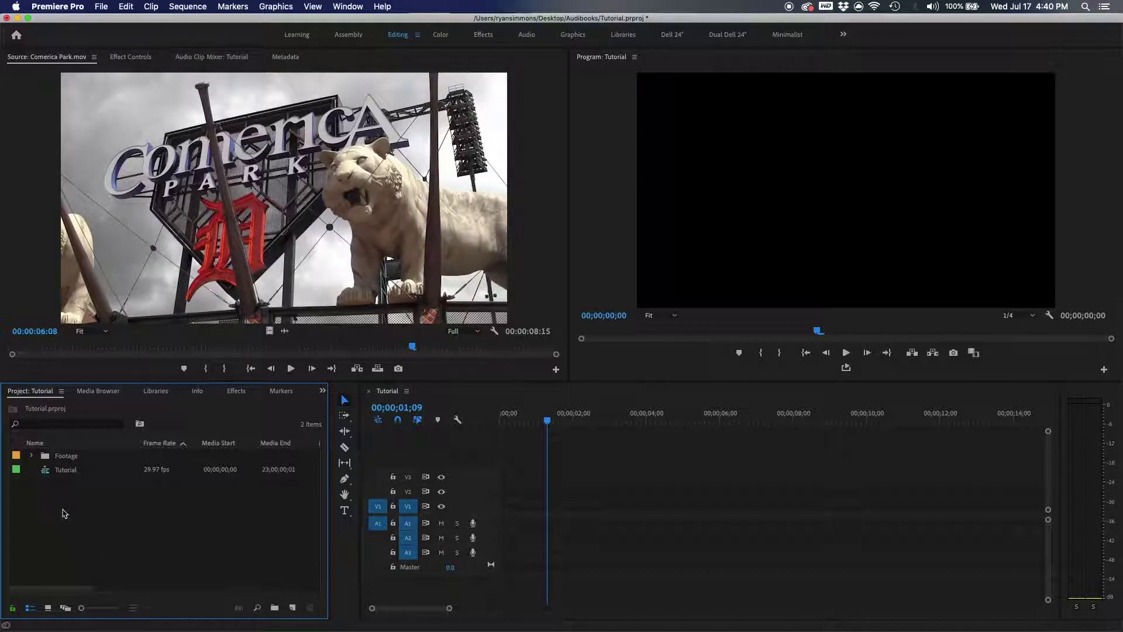
{"action": "left_click", "coordinate": [31, 455]}
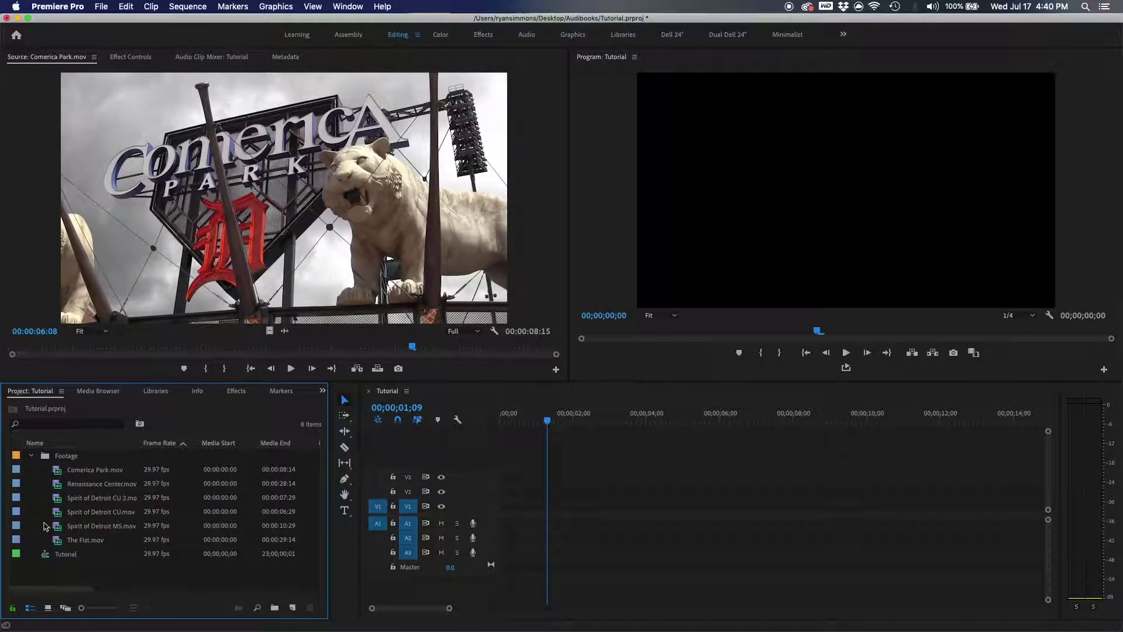
{"action": "left_click", "coordinate": [31, 456]}
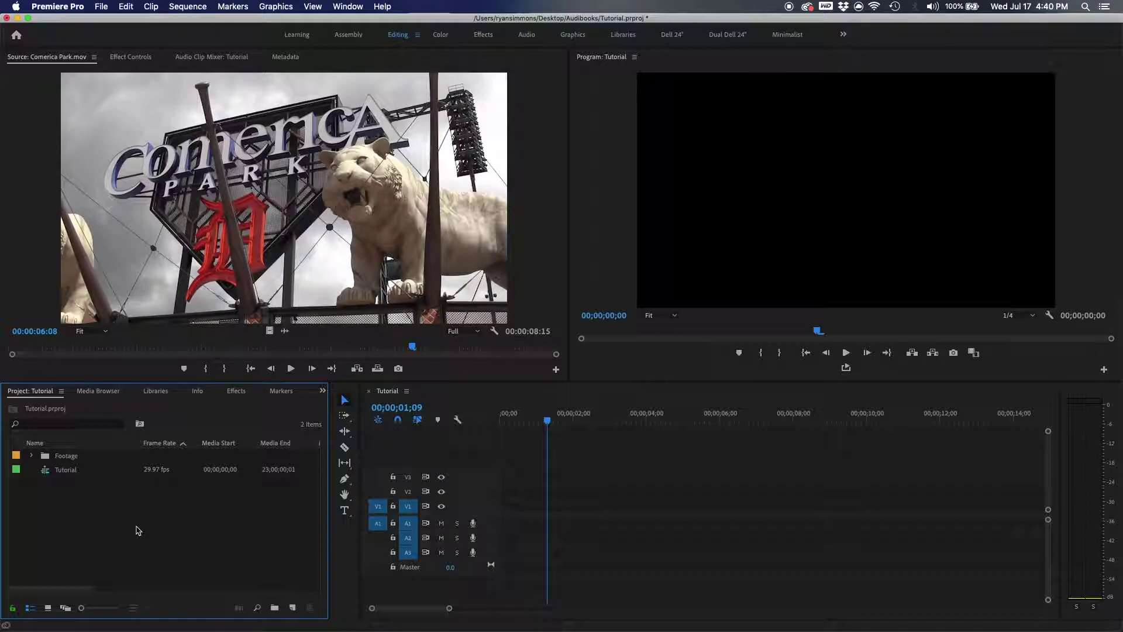
Search the project for "Comer", open Comerica Park.mov in the source monitor, and scrub to 00:00:05:02
{"action": "key", "text": "shift+f"}
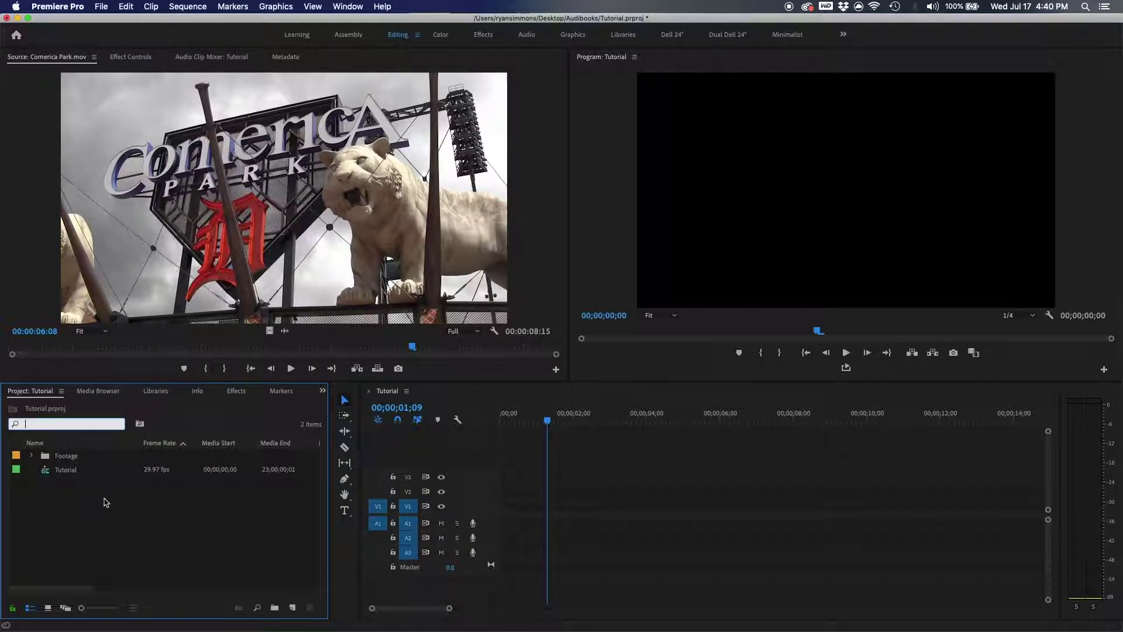
{"action": "type", "text": "Comera"}
{"action": "key", "text": "BackSpace"}
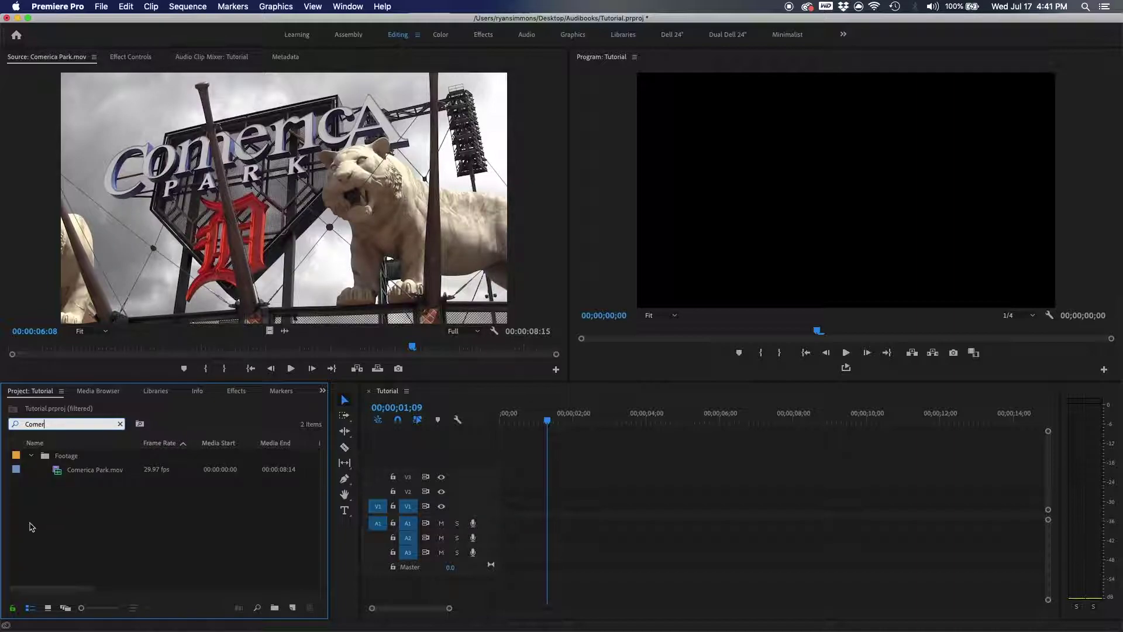
{"action": "double_click", "coordinate": [58, 471]}
{"action": "left_click_drag", "start_coordinate": [412, 346], "coordinate": [350, 351]}
Search the project for "Ren" instead, view Renaissance Center.mov at 00:00:12:03 in the source monitor, and clear the search
{"action": "left_click", "coordinate": [119, 430]}
{"action": "left_click", "coordinate": [120, 423]}
{"action": "type", "text": "Ren"}
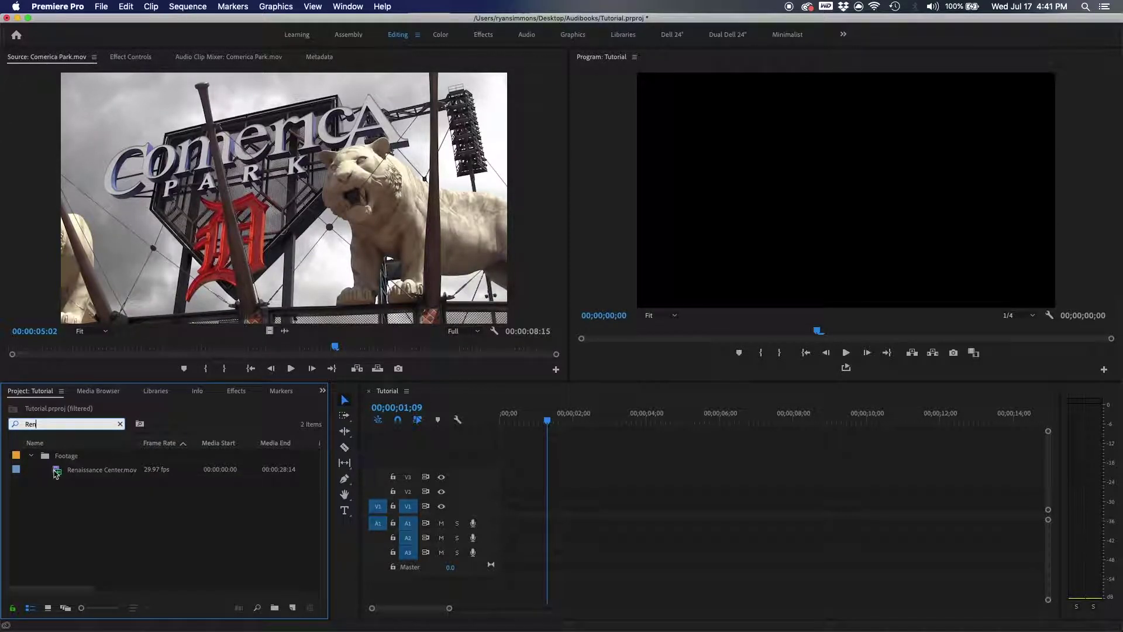
{"action": "double_click", "coordinate": [56, 471]}
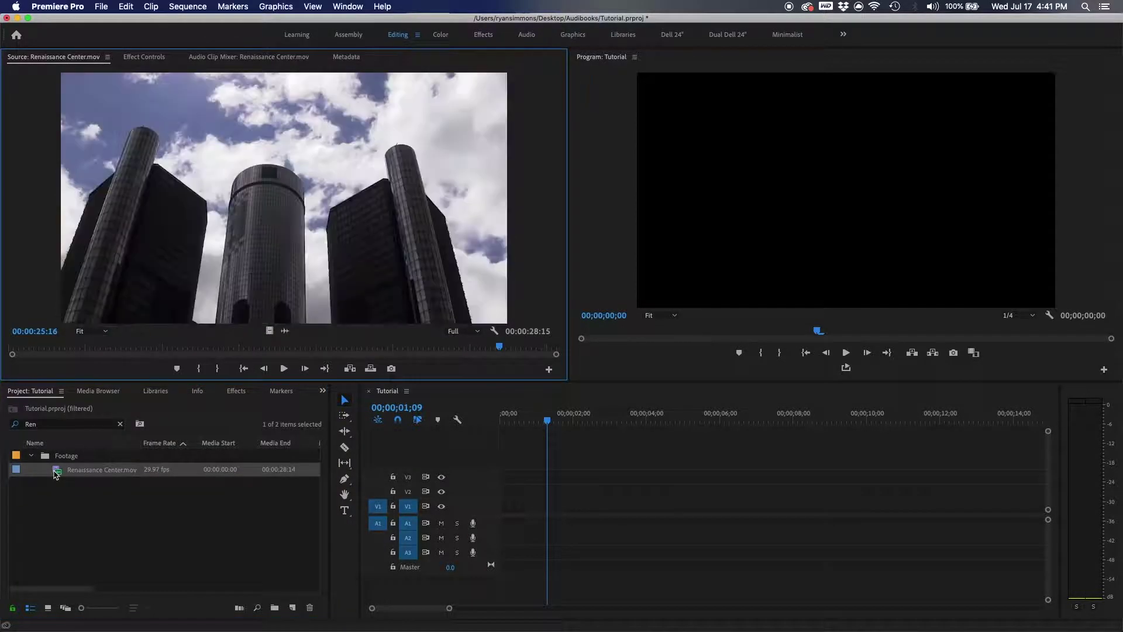
{"action": "left_click_drag", "start_coordinate": [58, 351], "coordinate": [240, 350]}
{"action": "left_click", "coordinate": [67, 483]}
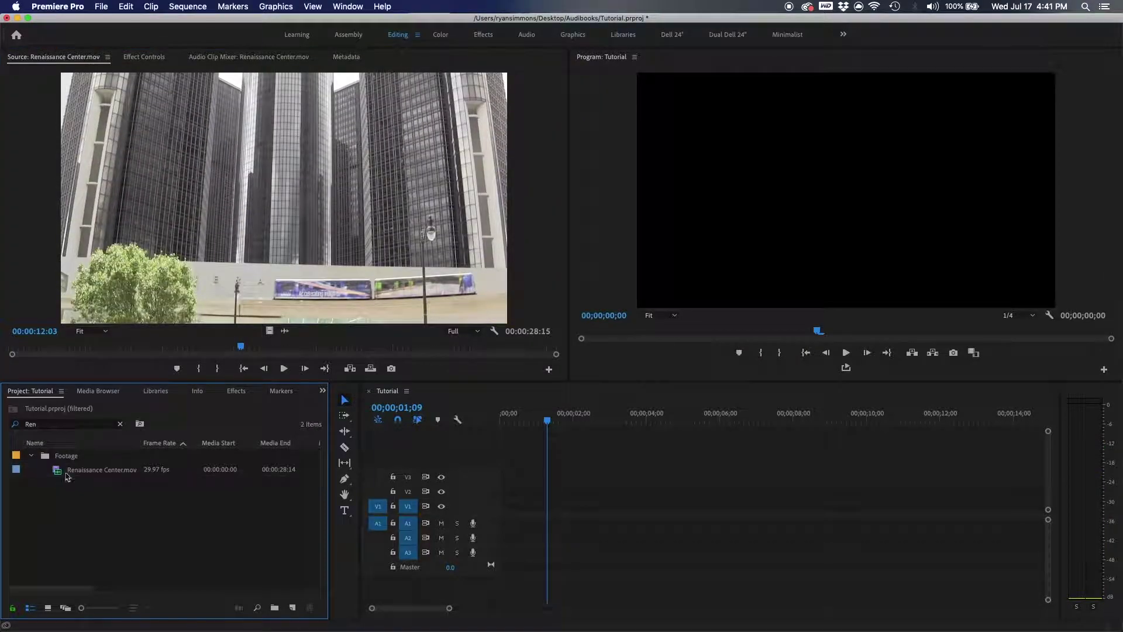
{"action": "left_click", "coordinate": [120, 424]}
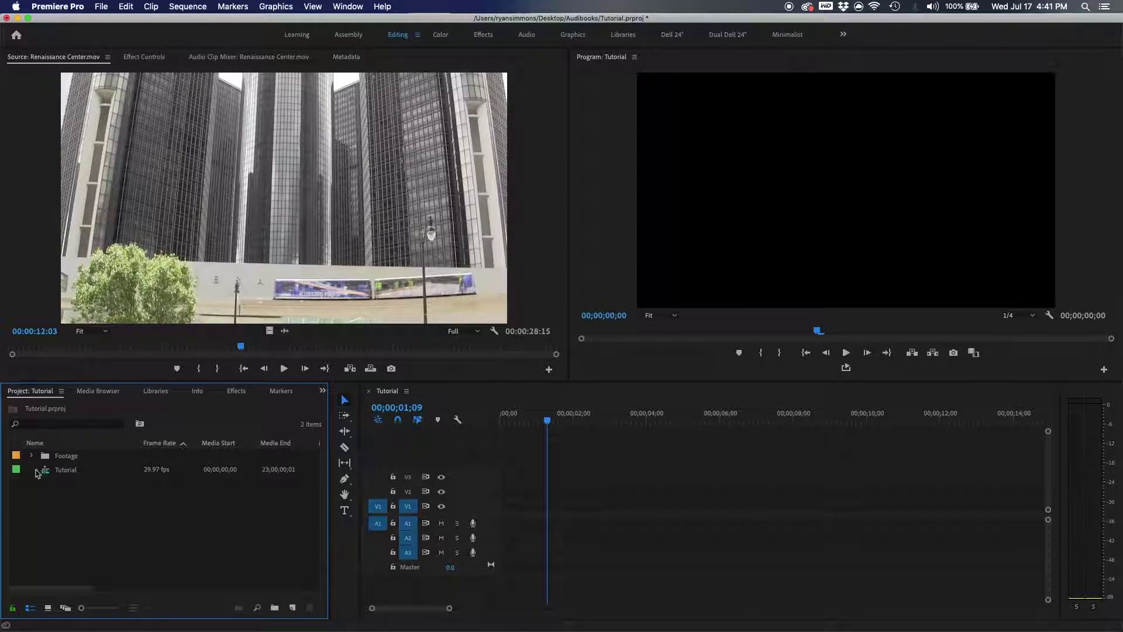
Change the label color of the Footage bin to Purple
{"action": "right_click", "coordinate": [17, 457]}
{"action": "mouse_move", "coordinate": [129, 581]}
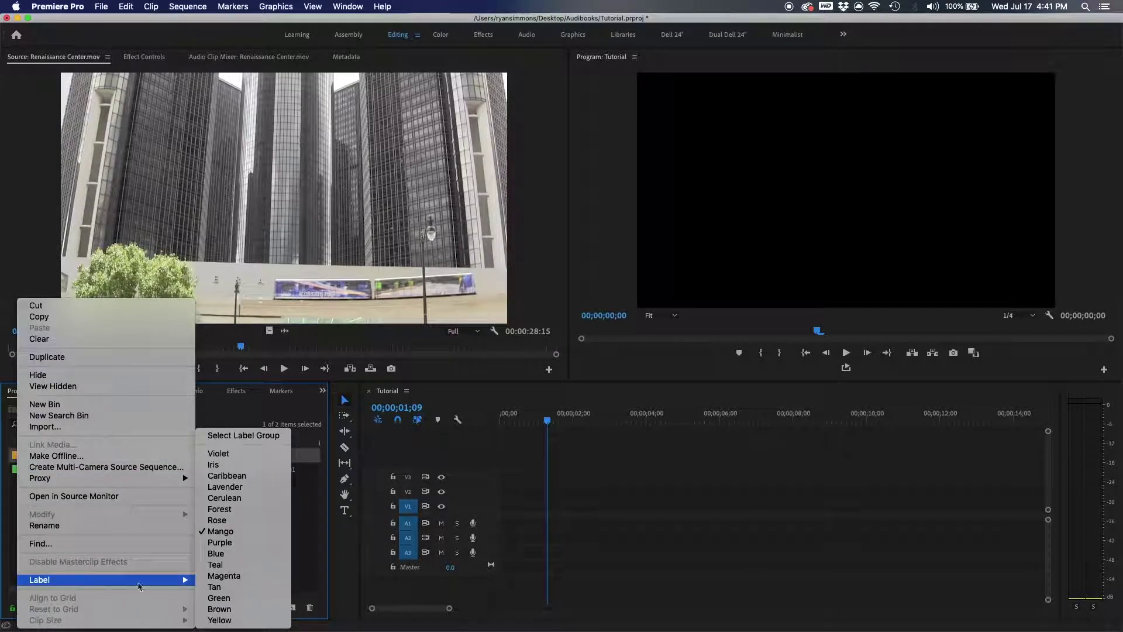
{"action": "left_click", "coordinate": [266, 542]}
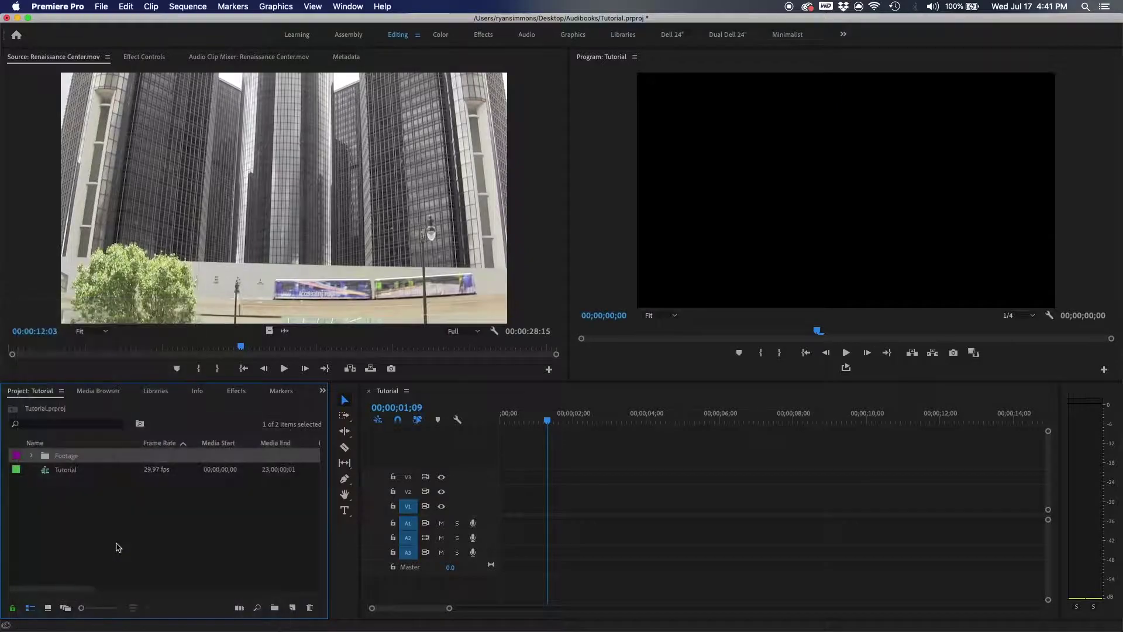
Try the Magenta label color on the Footage bin
{"action": "right_click", "coordinate": [16, 458]}
{"action": "mouse_move", "coordinate": [129, 580]}
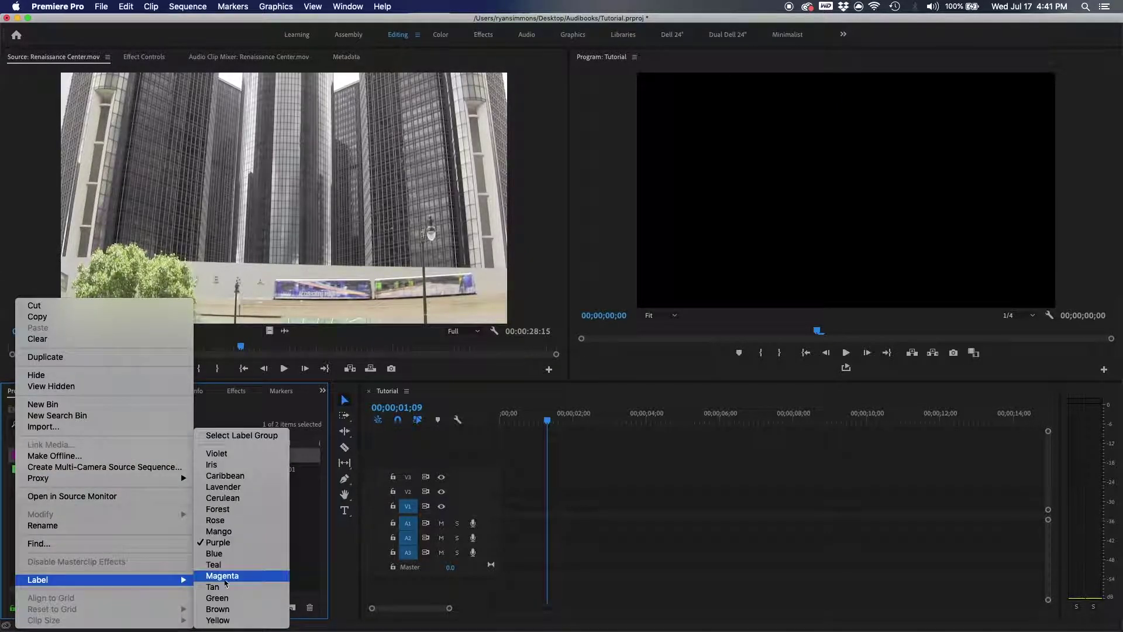
{"action": "left_click", "coordinate": [238, 576]}
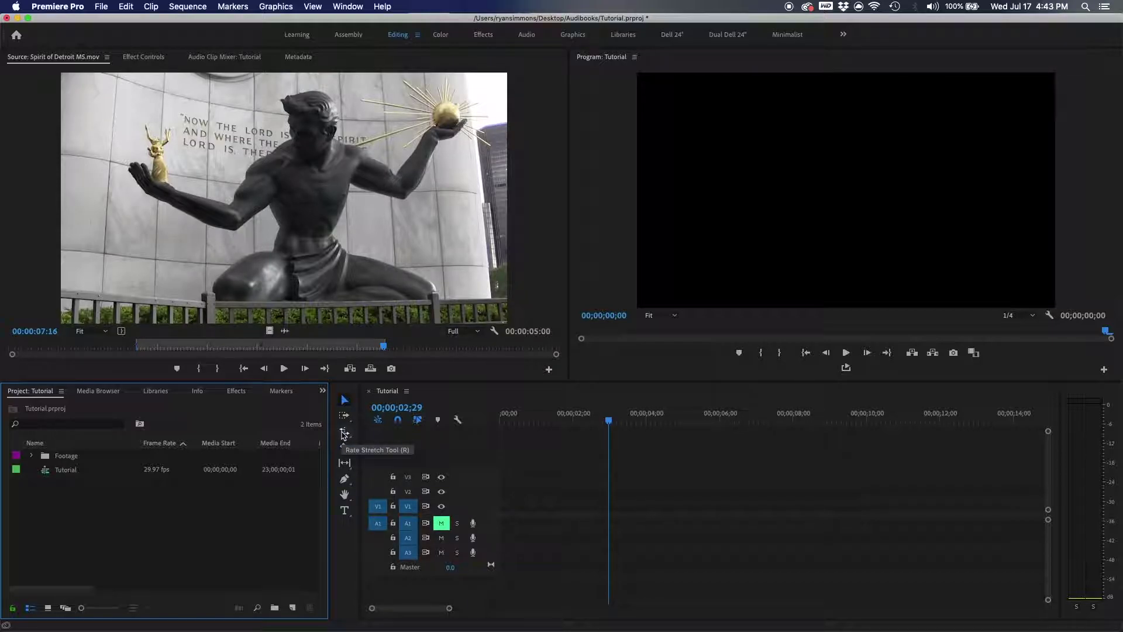
Open The Fist.mov from the Footage bin and mark a 00:00:03:27 range ending at 00:00:19:28
{"action": "left_click", "coordinate": [31, 455]}
{"action": "key", "text": "r"}
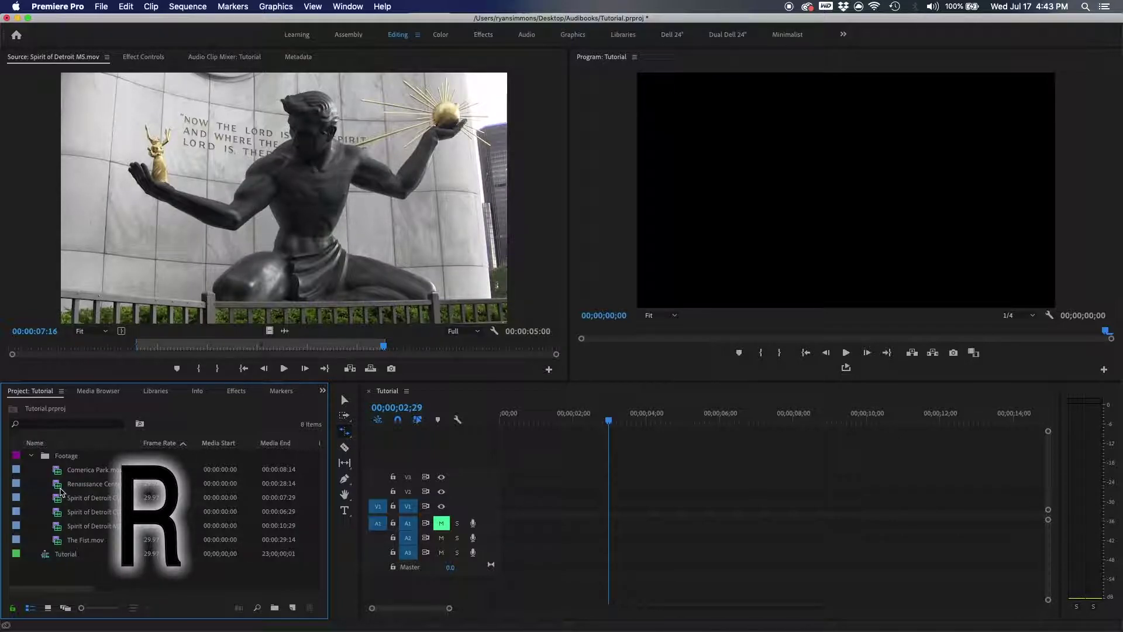
{"action": "double_click", "coordinate": [59, 540]}
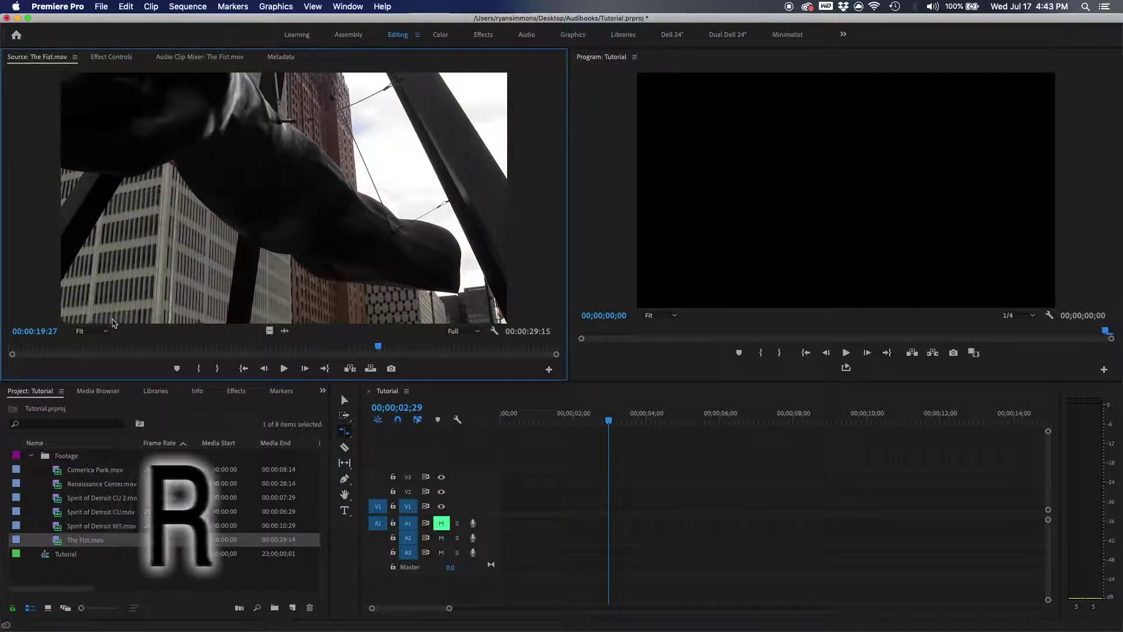
{"action": "mouse_move", "coordinate": [378, 347]}
{"action": "left_mouse_down"}
{"action": "mouse_move", "coordinate": [308, 350]}
{"action": "mouse_move", "coordinate": [379, 349]}
{"action": "left_mouse_up"}
{"action": "key", "text": "i"}
{"action": "key", "text": "o"}
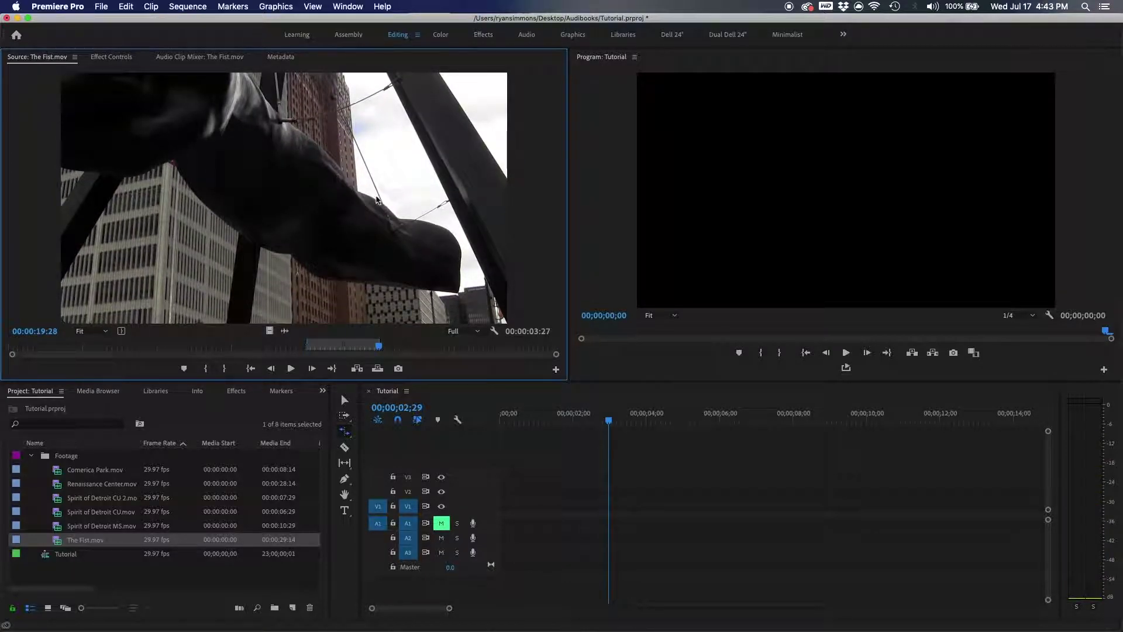
Overwrite the marked part of The Fist.mov into the sequence at 00;00;02;29 and close the gap before it
{"action": "key", "text": "."}
{"action": "left_click", "coordinate": [536, 478]}
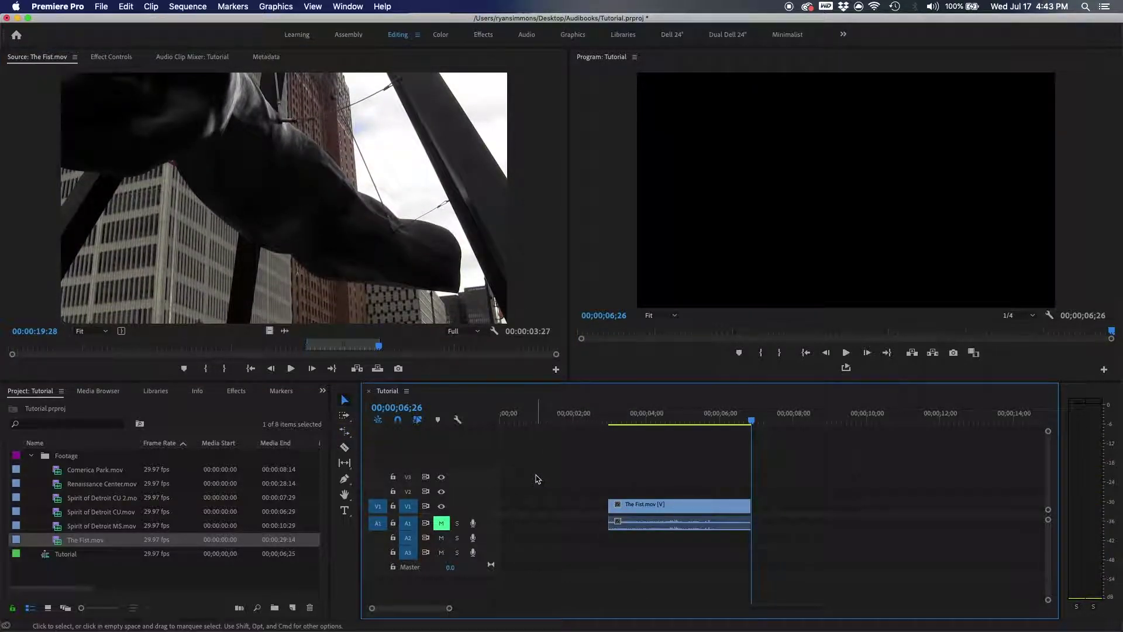
{"action": "left_click", "coordinate": [531, 506]}
{"action": "key", "text": "Delete"}
Trim both ends of The Fist clip to a duration of 00;00;01;22 and move it back to the sequence start
{"action": "left_click", "coordinate": [573, 417]}
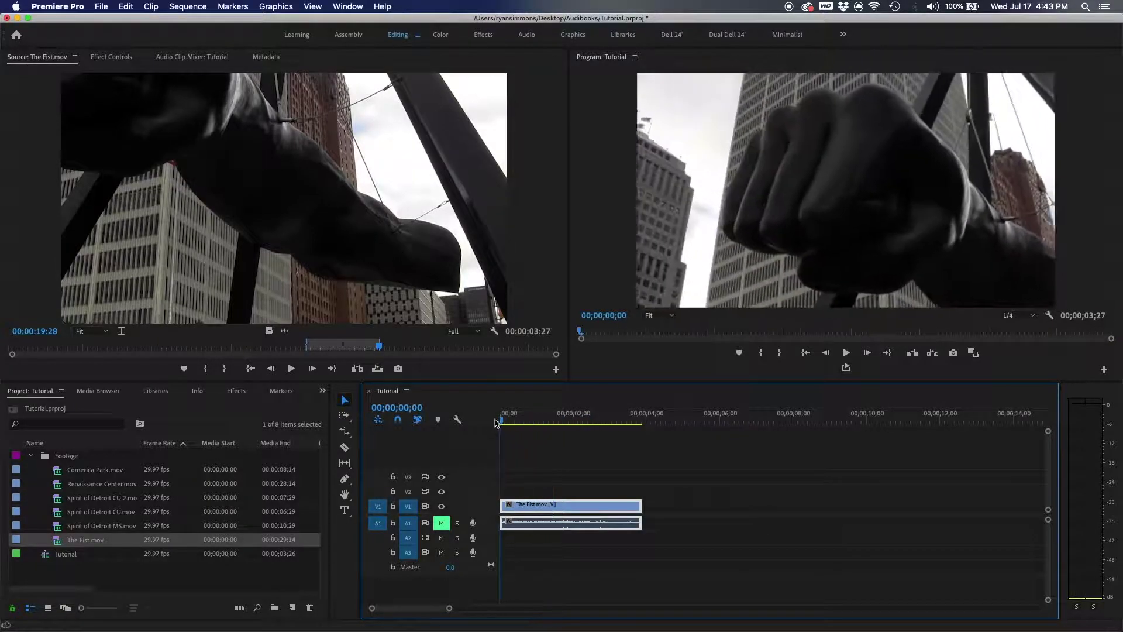
{"action": "mouse_move", "coordinate": [575, 418]}
{"action": "left_mouse_down"}
{"action": "mouse_move", "coordinate": [546, 419]}
{"action": "mouse_move", "coordinate": [619, 420]}
{"action": "mouse_move", "coordinate": [593, 420]}
{"action": "left_mouse_up"}
{"action": "left_click_drag", "start_coordinate": [641, 507], "coordinate": [587, 506]}
{"action": "left_click_drag", "start_coordinate": [507, 419], "coordinate": [525, 422]}
{"action": "left_click_drag", "start_coordinate": [502, 504], "coordinate": [531, 502]}
{"action": "left_click_drag", "start_coordinate": [548, 508], "coordinate": [489, 512]}
{"action": "left_click", "coordinate": [654, 471]}
Place the playhead at 00;00;03;00 and rate stretch the end of The Fist clip to meet it
{"action": "left_click", "coordinate": [547, 417]}
{"action": "left_click_drag", "start_coordinate": [548, 416], "coordinate": [610, 427]}
{"action": "left_click", "coordinate": [565, 490]}
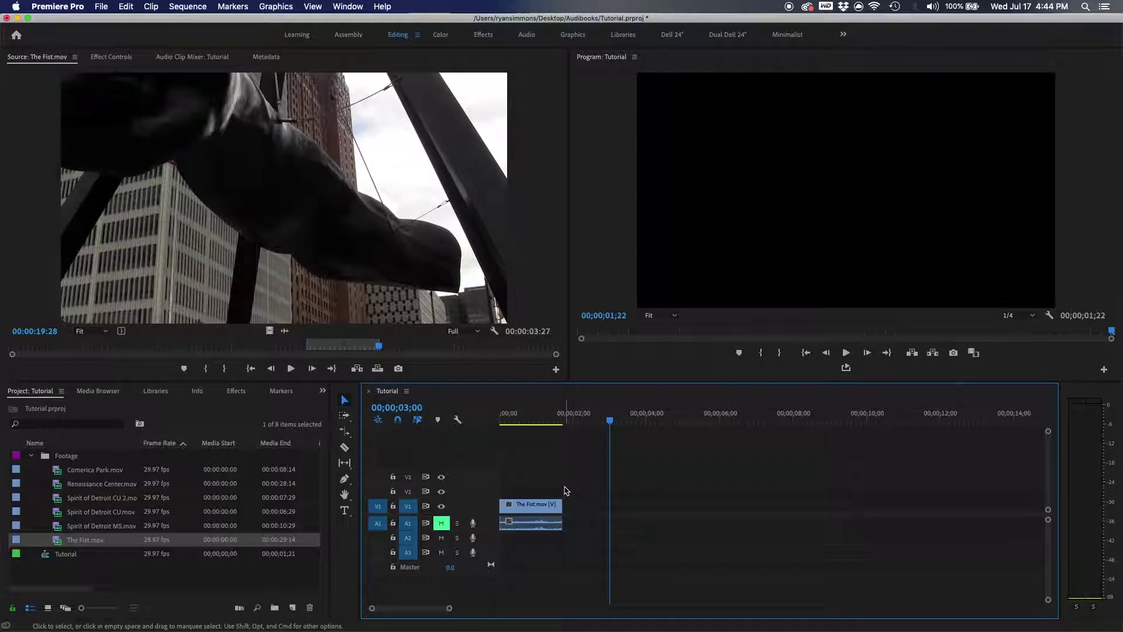
{"action": "key", "text": "r"}
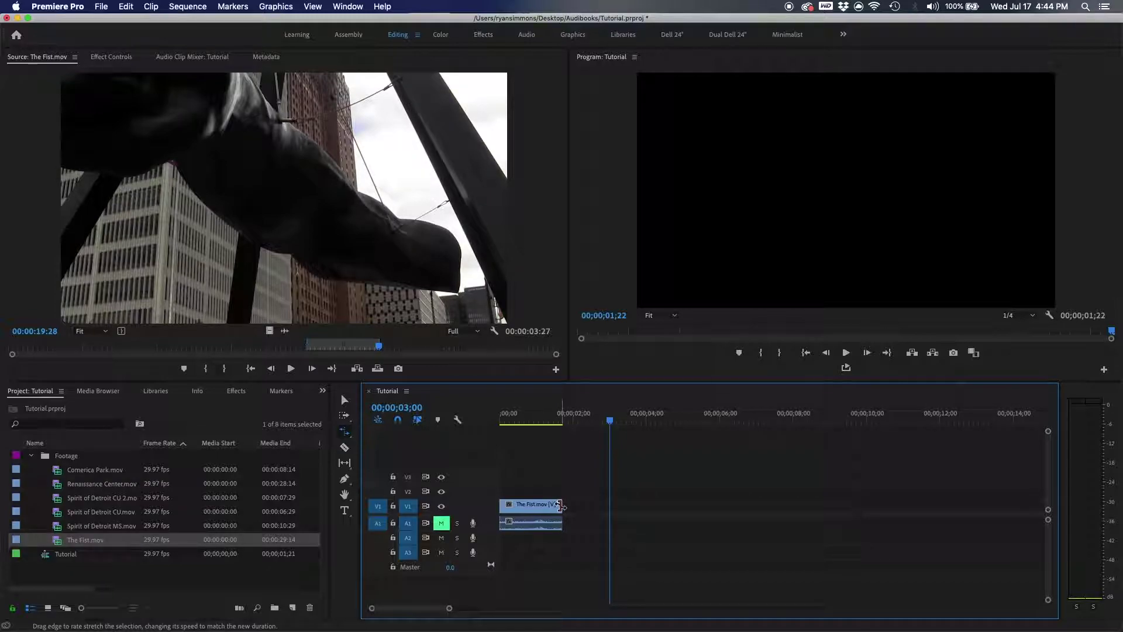
{"action": "left_click_drag", "start_coordinate": [559, 505], "coordinate": [608, 506]}
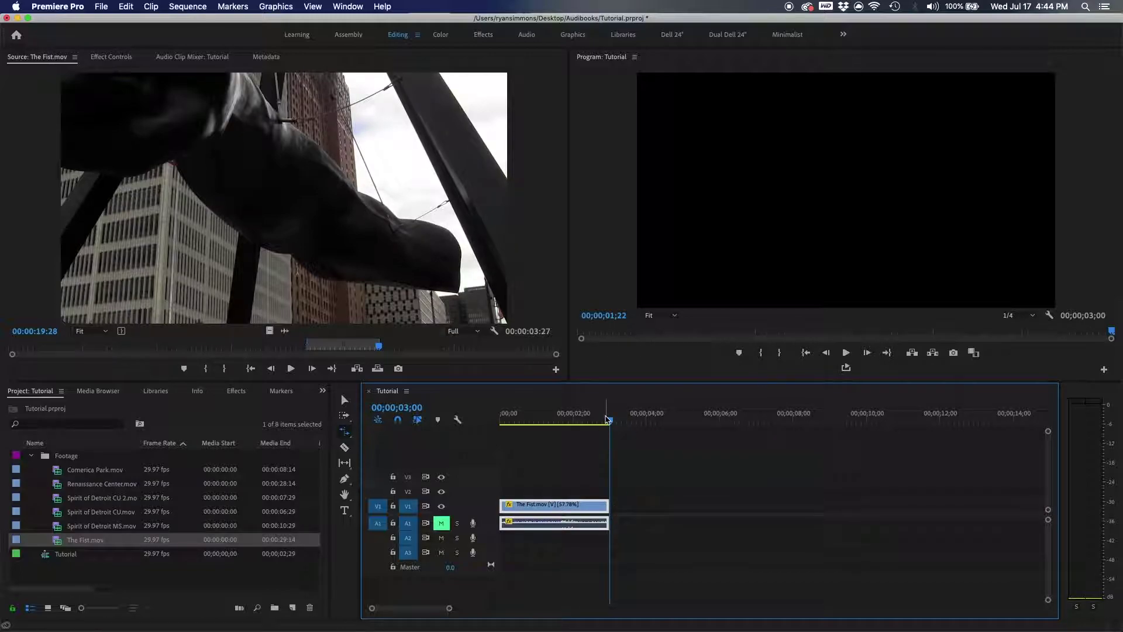
Return to the Selection tool and scrub back through the stretched clip to 00;00;01;00
{"action": "key", "text": "v"}
{"action": "left_click", "coordinate": [562, 475]}
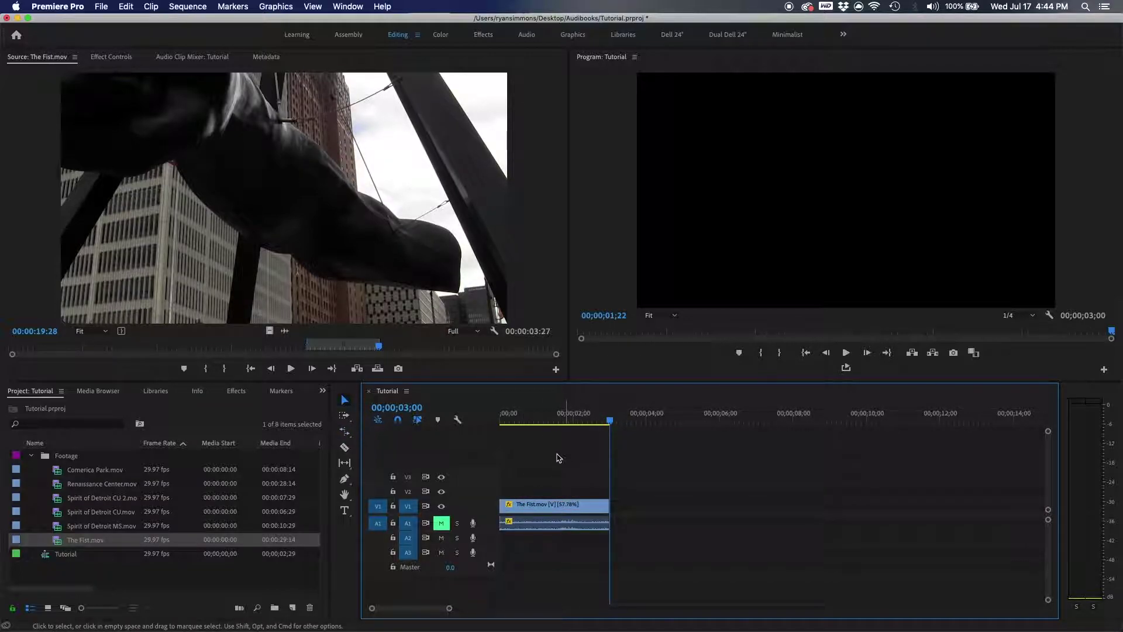
{"action": "left_click_drag", "start_coordinate": [571, 419], "coordinate": [537, 421]}
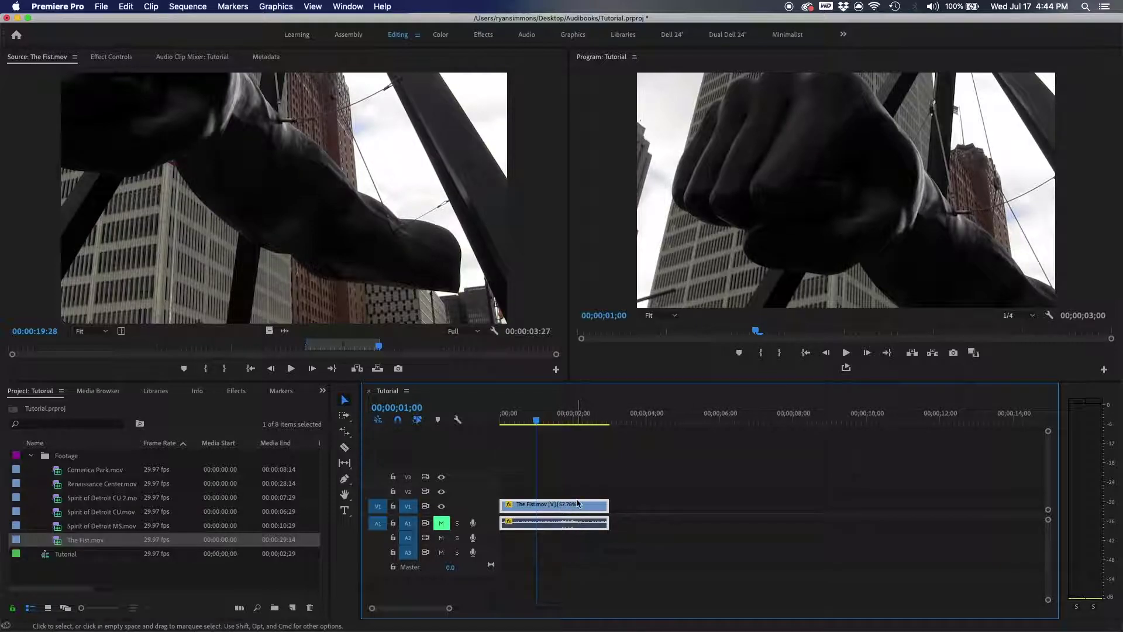
Play the stretched The Fist clip from near the sequence start, stop it, and move the playhead back to the start
{"action": "left_click", "coordinate": [594, 477]}
{"action": "left_click_drag", "start_coordinate": [537, 419], "coordinate": [500, 420]}
{"action": "key", "text": "space"}
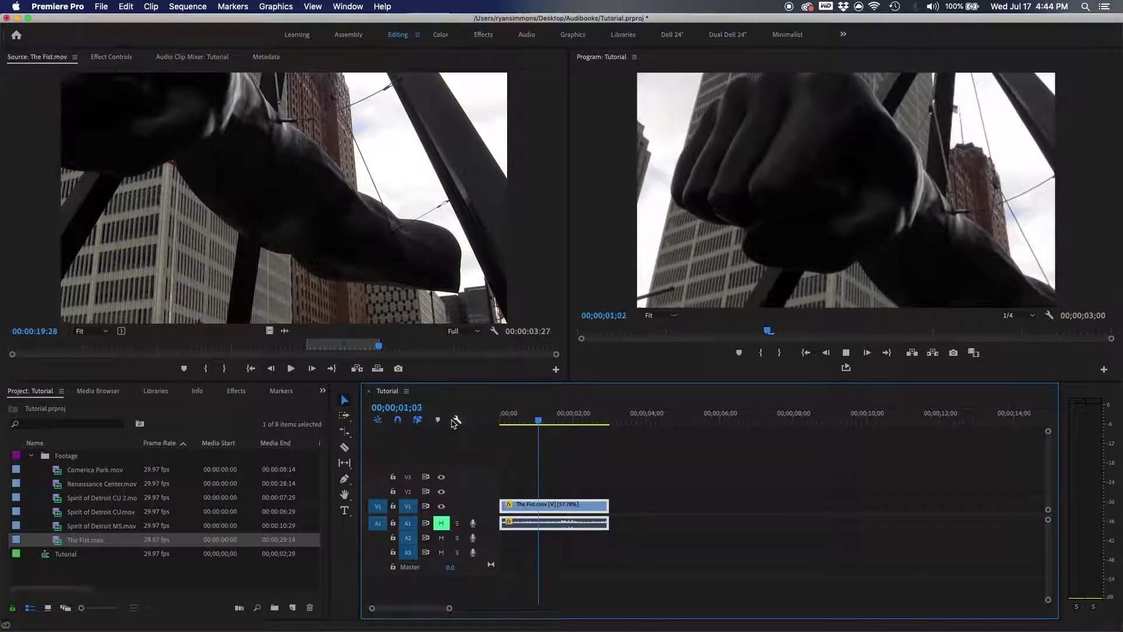
{"action": "key", "text": "space"}
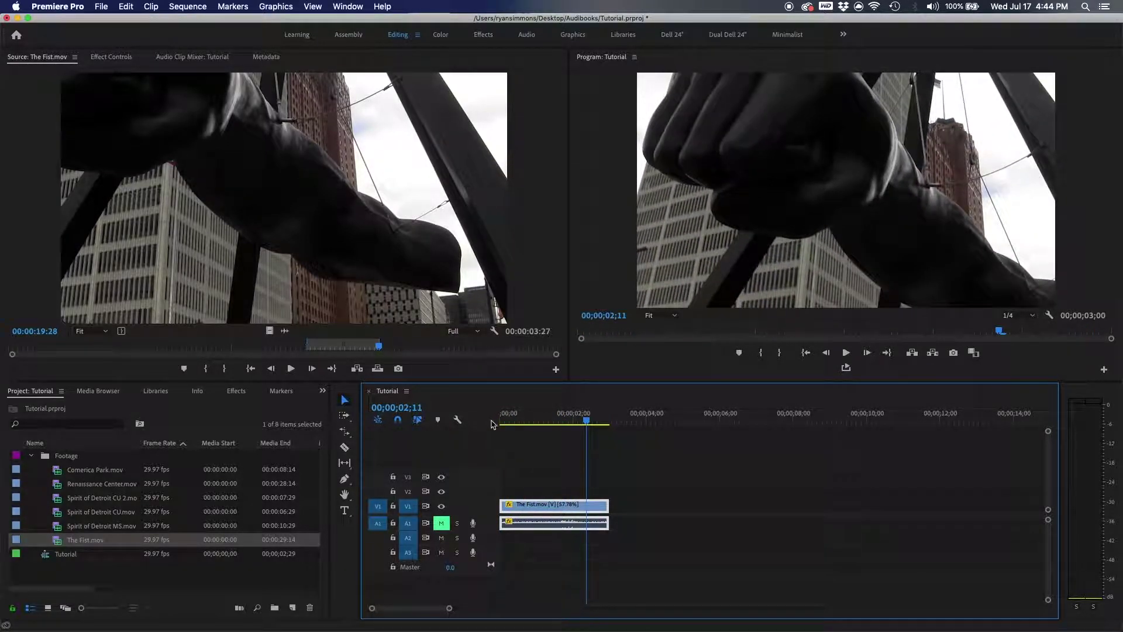
{"action": "left_click_drag", "start_coordinate": [587, 416], "coordinate": [498, 420]}
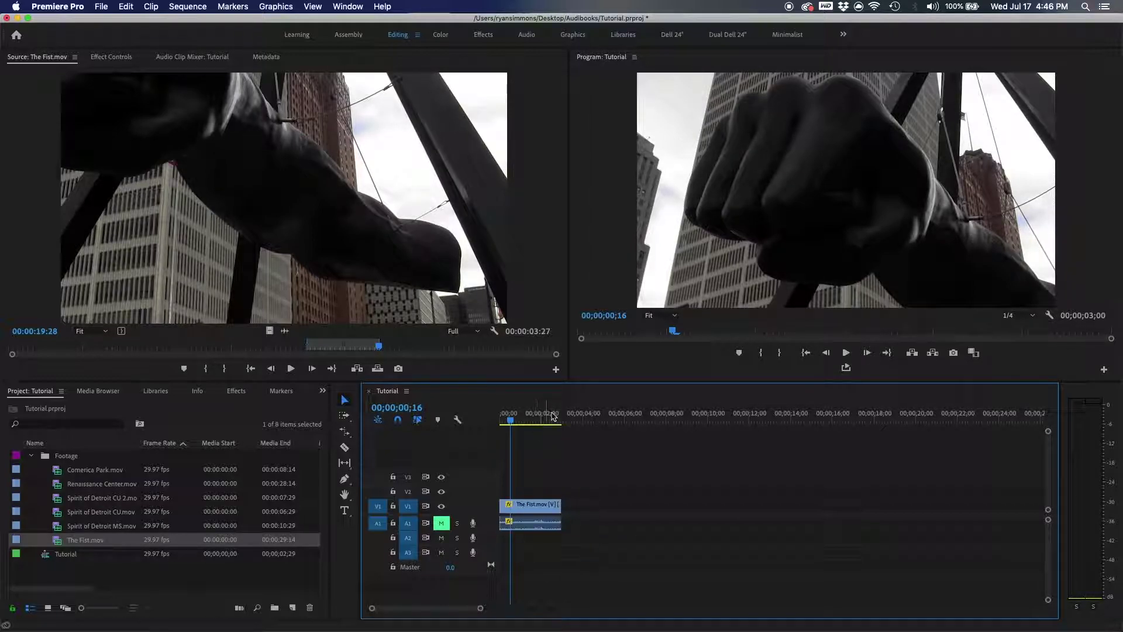
Change the timeline zoom around The Fist clip, zooming in and out several times
{"action": "left_click_drag", "start_coordinate": [481, 609], "coordinate": [653, 595]}
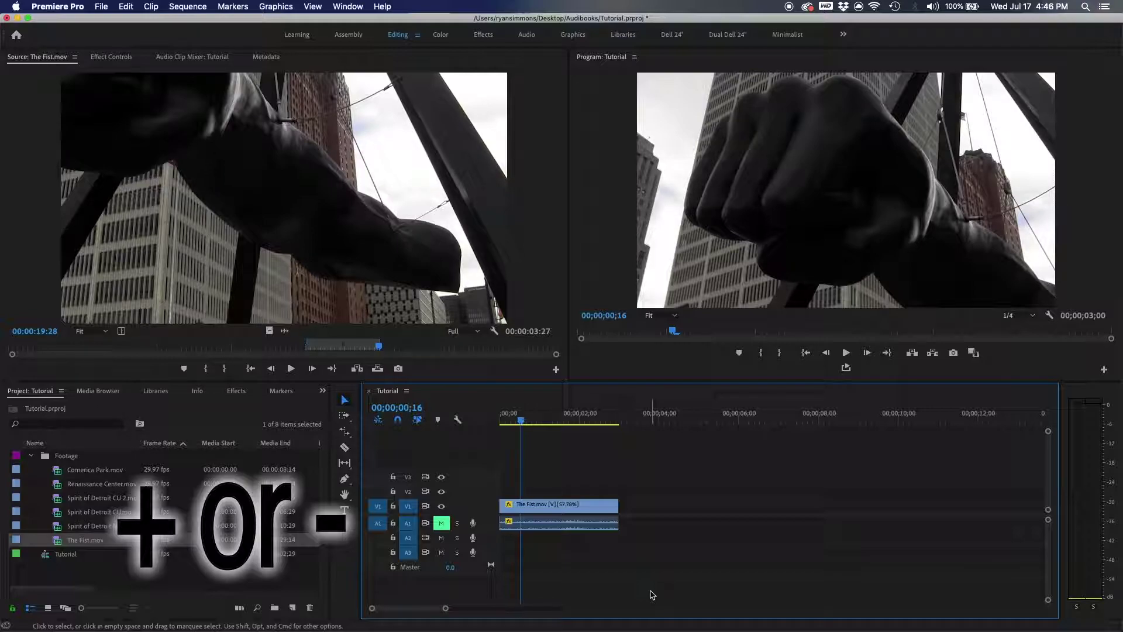
{"action": "key", "text": "equal"}
{"action": "key", "text": "minus"}
{"action": "key", "text": "equal"}
{"action": "key", "text": "equal"}
{"action": "key", "text": "equal"}
{"action": "key", "text": "minus"}
{"action": "key", "text": "equal"}
{"action": "key", "text": "equal"}
{"action": "key", "text": "minus"}
{"action": "key", "text": "minus"}
{"action": "key", "text": "minus"}
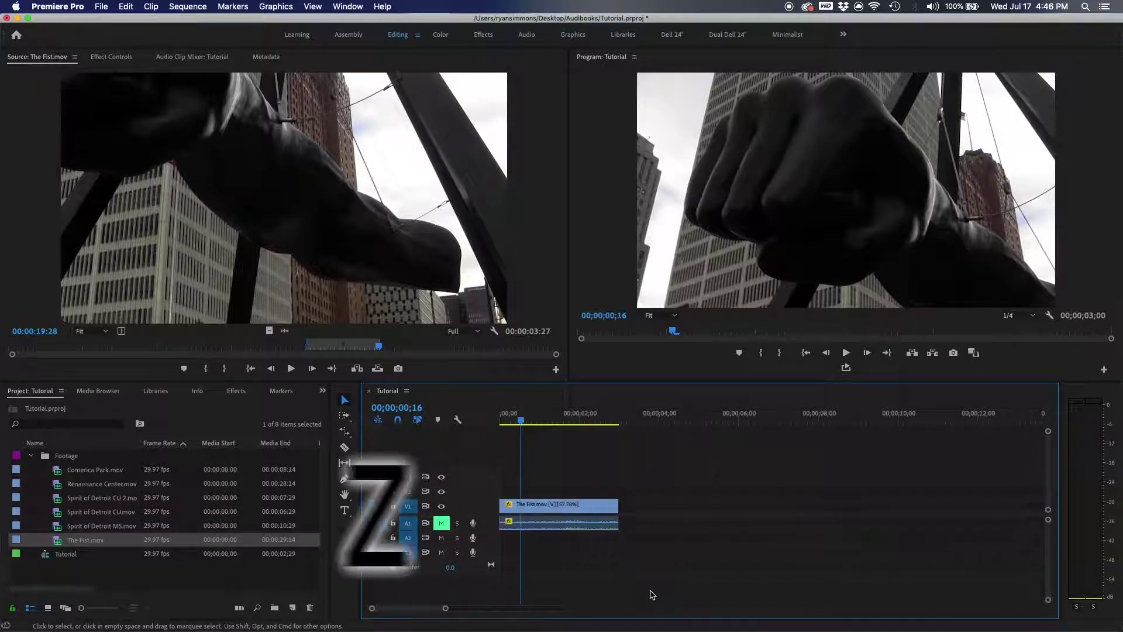
Use the Zoom tool to zoom the timeline in and back out over The Fist clip, and return to the Selection tool
{"action": "key", "text": "z"}
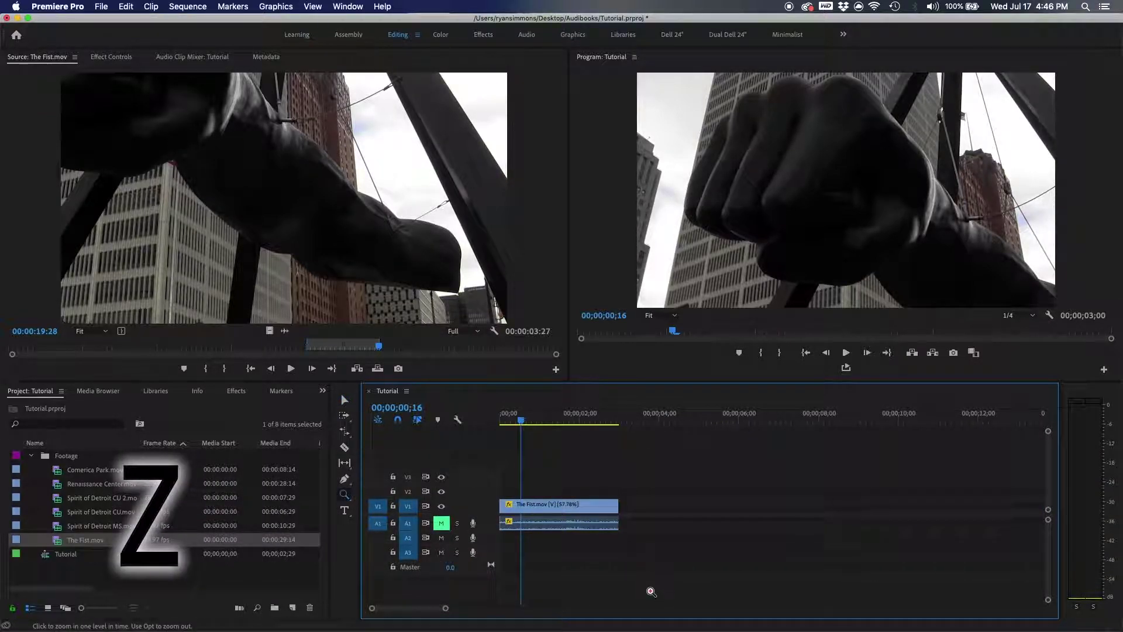
{"action": "left_click", "coordinate": [625, 490]}
{"action": "left_click", "coordinate": [624, 469]}
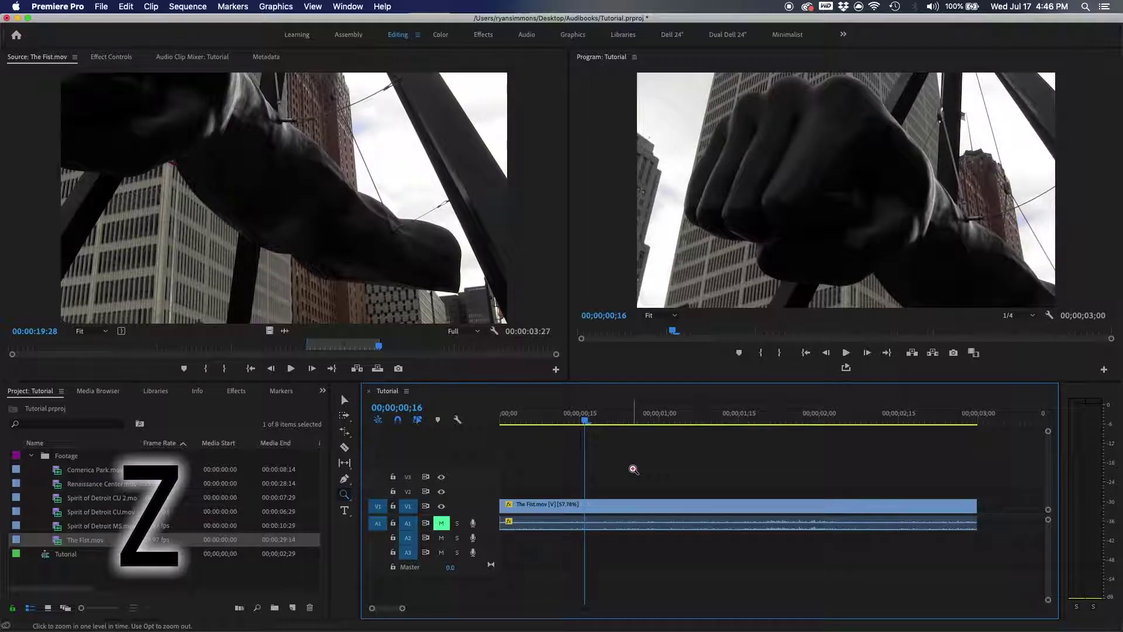
{"action": "left_click", "coordinate": [637, 468]}
{"action": "left_click", "coordinate": [637, 468]}
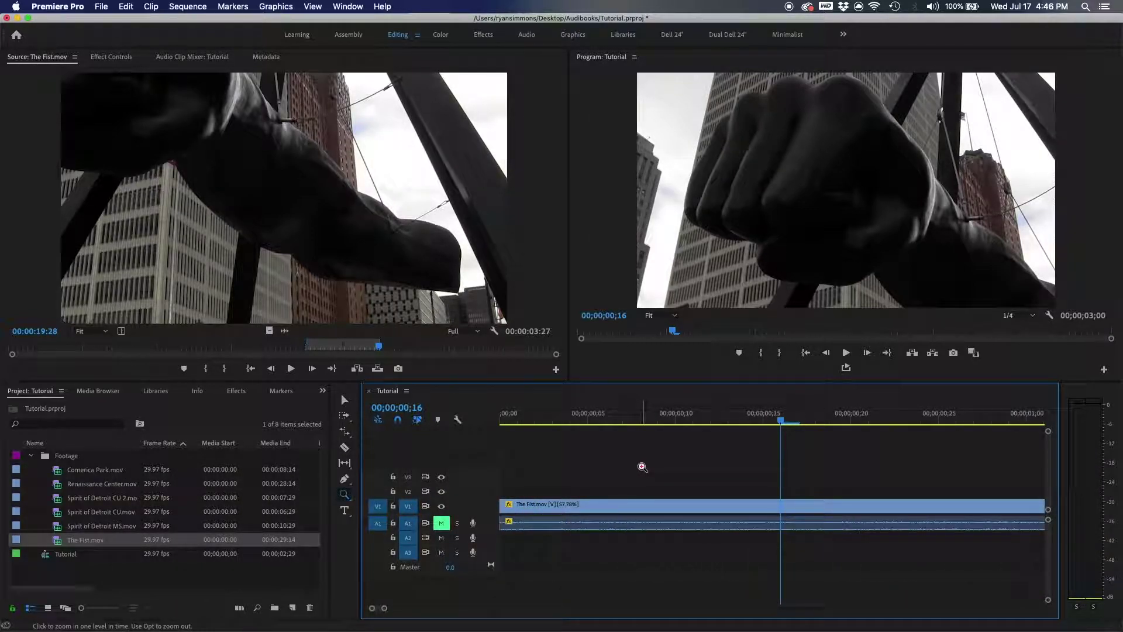
{"action": "key", "text": "alt"}
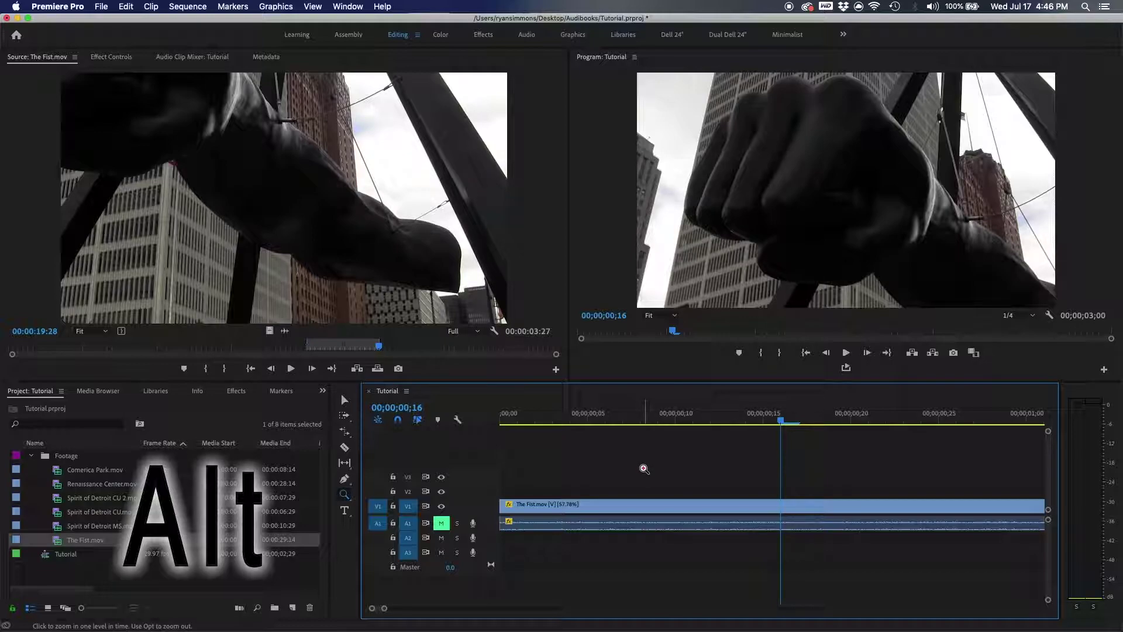
{"action": "left_click", "coordinate": [644, 469], "text": "alt"}
{"action": "left_click", "coordinate": [644, 468], "text": "alt"}
{"action": "left_click", "coordinate": [644, 468], "text": "alt"}
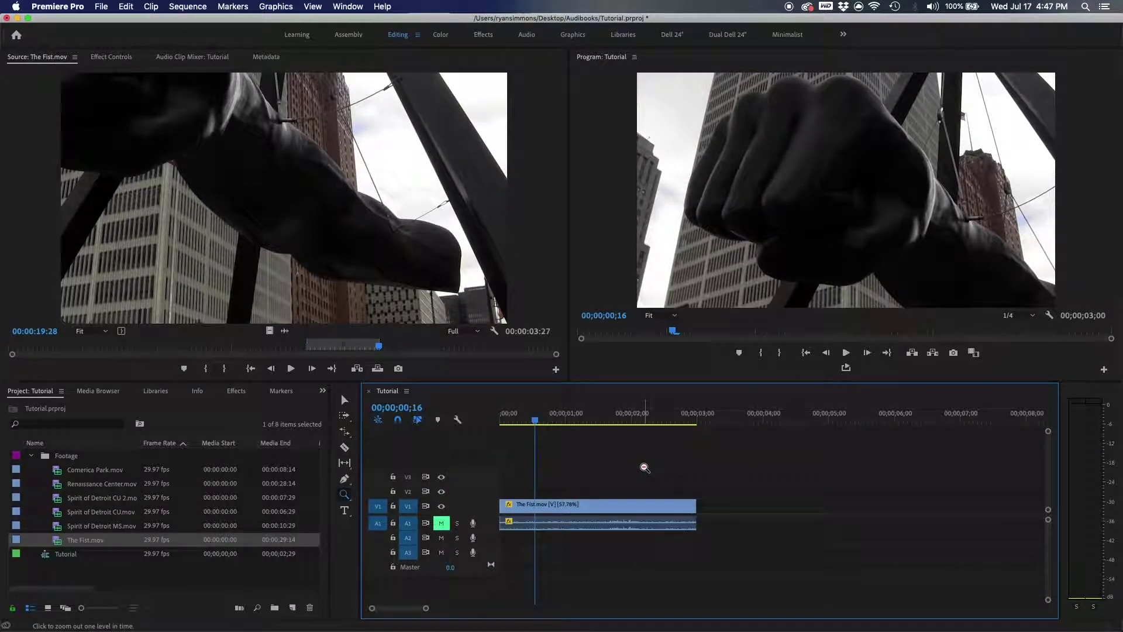
{"action": "left_click", "coordinate": [645, 467], "text": "alt"}
{"action": "key", "text": "v"}
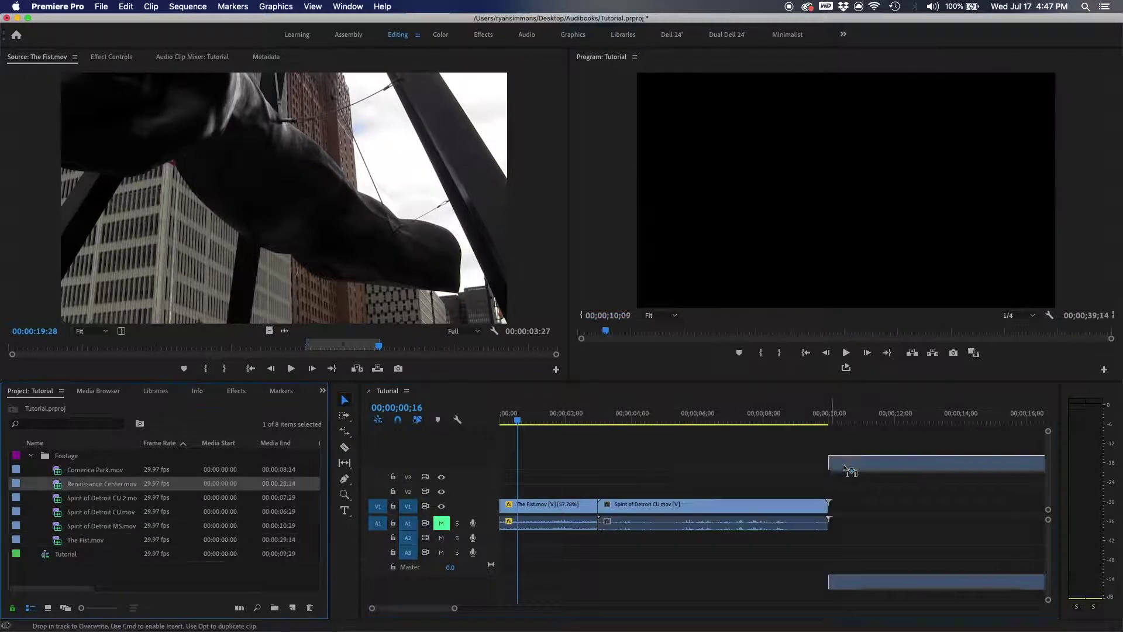
Append Spirit of Detroit CU.mov and Renaissance Center.mov after The Fist clip on V1 and A1
{"action": "left_click_drag", "start_coordinate": [848, 462], "coordinate": [836, 531]}
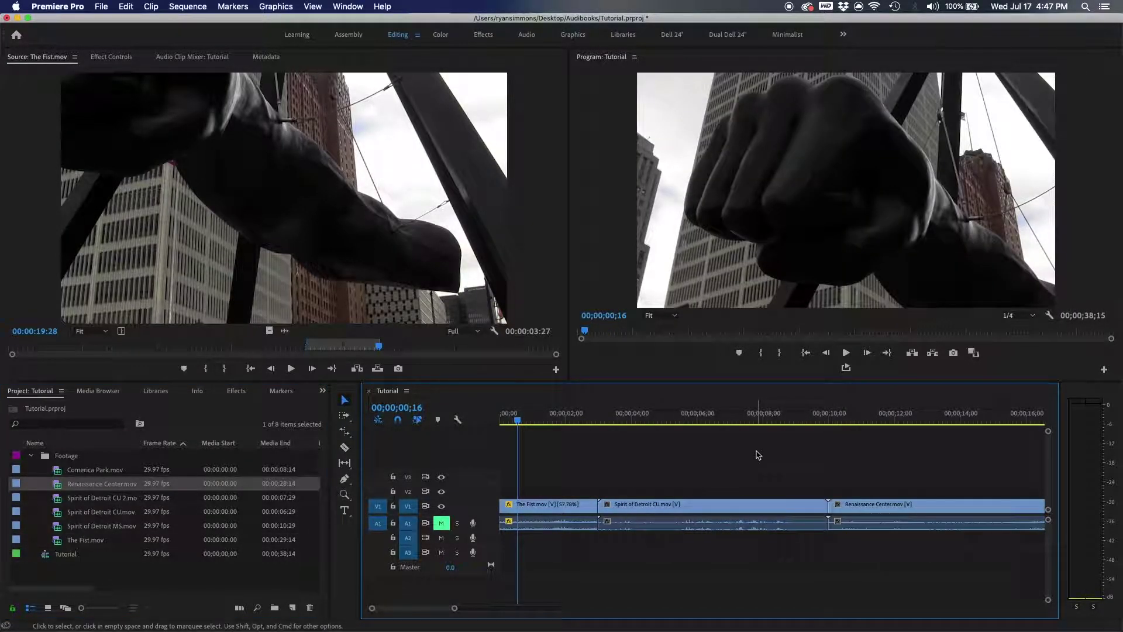
{"action": "key", "text": "minus"}
{"action": "key", "text": "minus"}
{"action": "key", "text": "minus"}
{"action": "key", "text": "minus"}
{"action": "key", "text": "minus"}
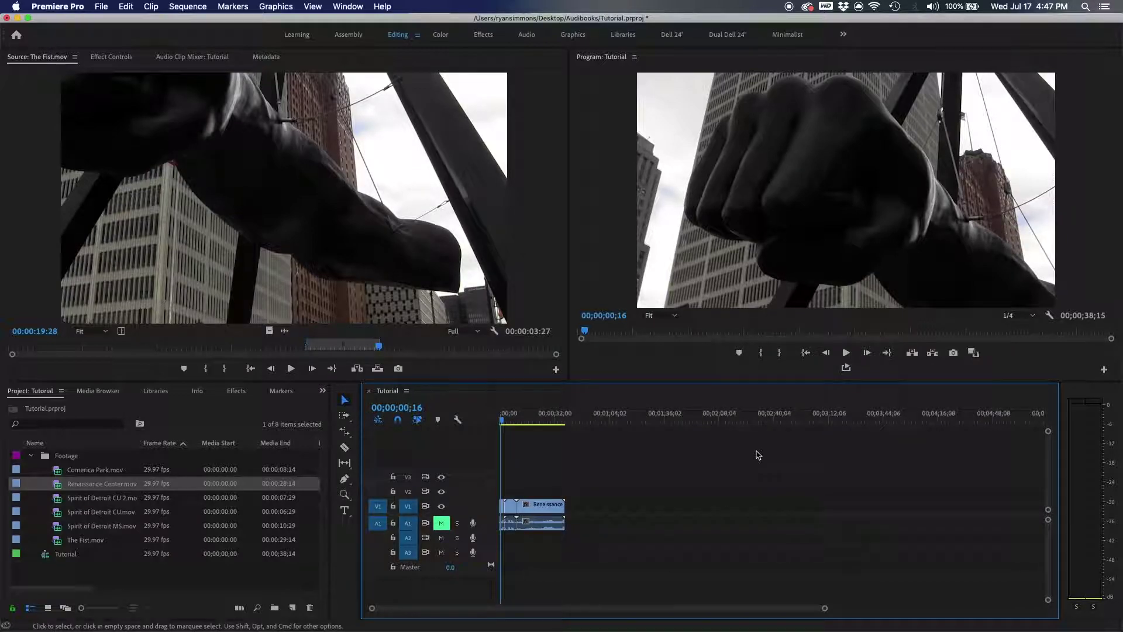
Zoom the timeline in and out stepwise, fit the whole sequence in view, and toggle back to the previous zoom level
{"action": "key", "text": "equal"}
{"action": "key", "text": "equal"}
{"action": "key", "text": "equal"}
{"action": "key", "text": "equal"}
{"action": "key", "text": "equal"}
{"action": "key", "text": "equal"}
{"action": "key", "text": "-"}
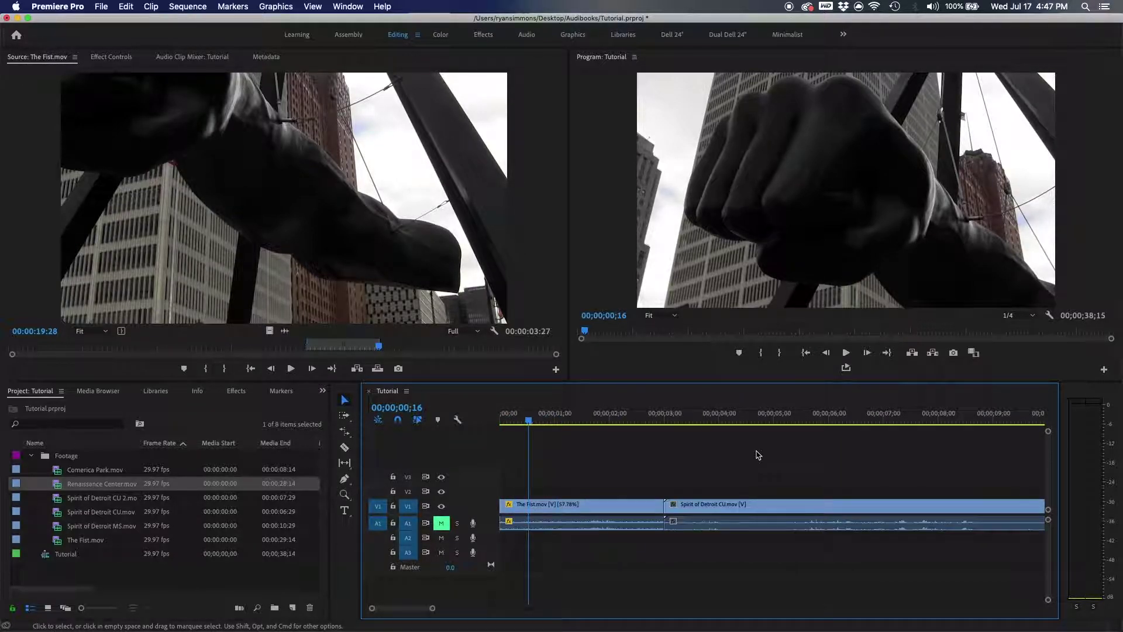
{"action": "key", "text": "minus"}
{"action": "key", "text": "minus"}
{"action": "key", "text": "minus"}
{"action": "key", "text": "minus"}
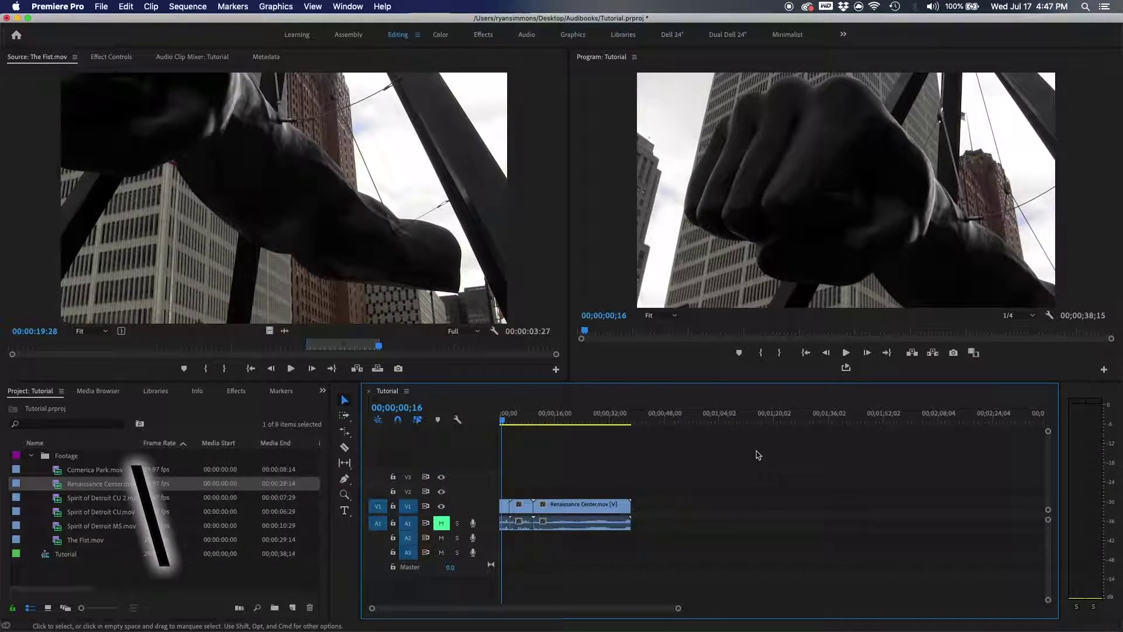
{"action": "key", "text": "backslash"}
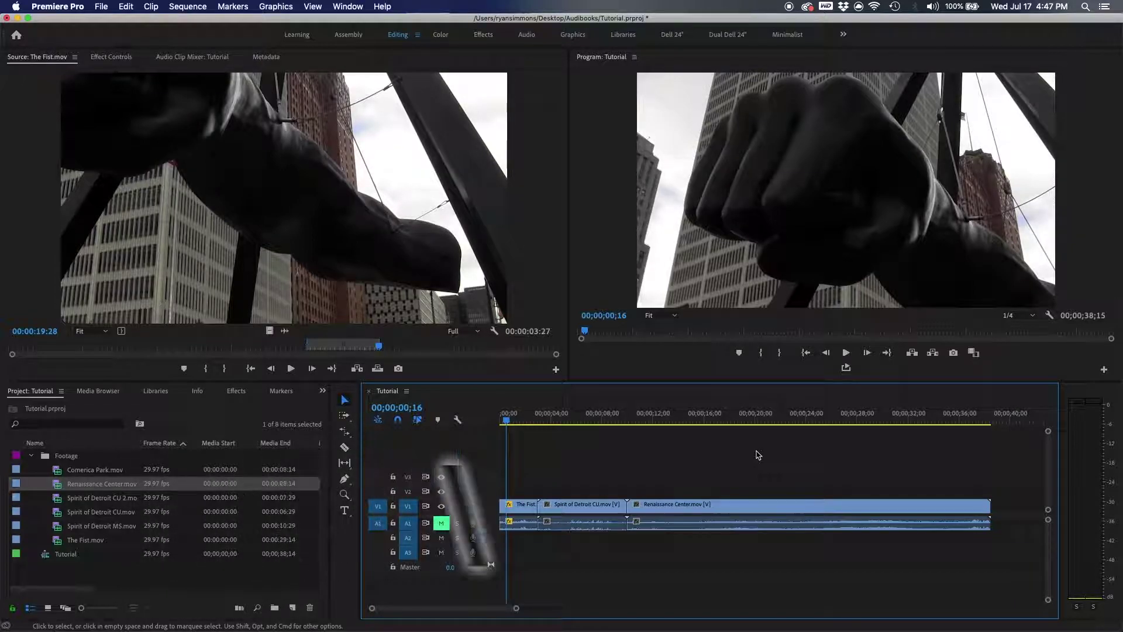
{"action": "key", "text": "backslash"}
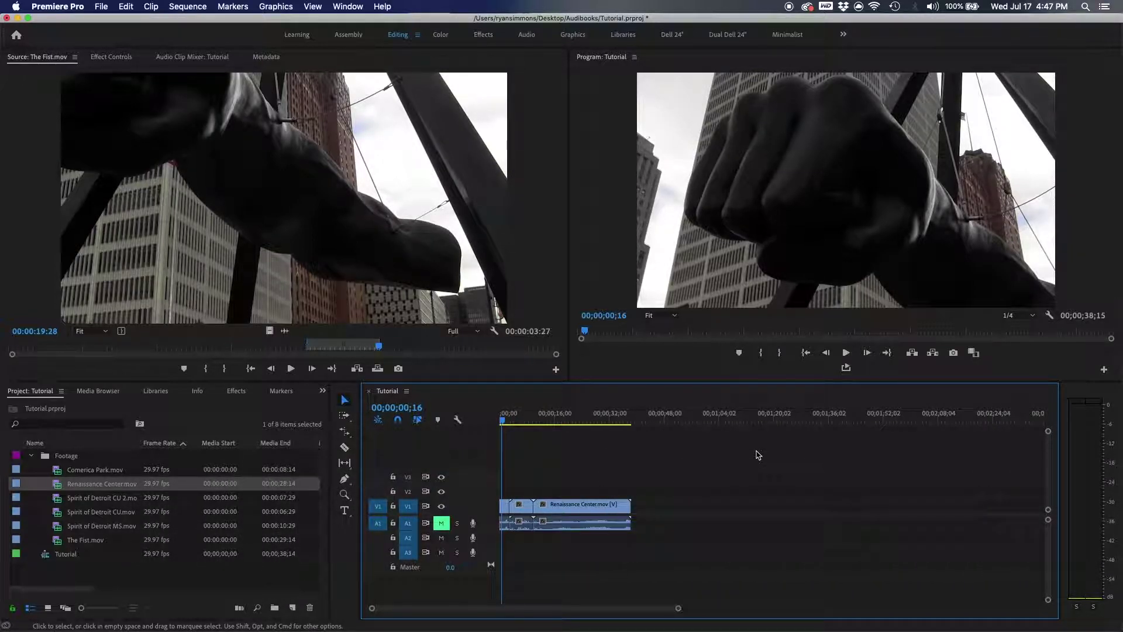
Play the opening of the sequence while toggling the fit-to-sequence view, stop, and return the playhead to the start
{"action": "key", "text": "space"}
{"action": "key", "text": "backslash"}
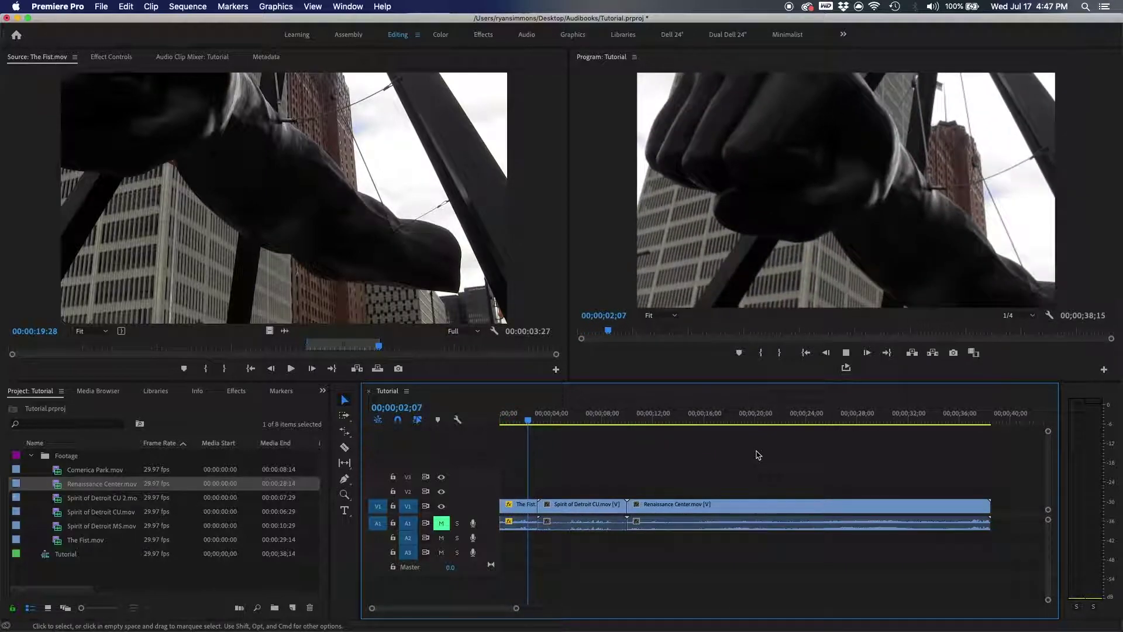
{"action": "key", "text": "space"}
{"action": "key", "text": "backslash"}
{"action": "key", "text": "backslash"}
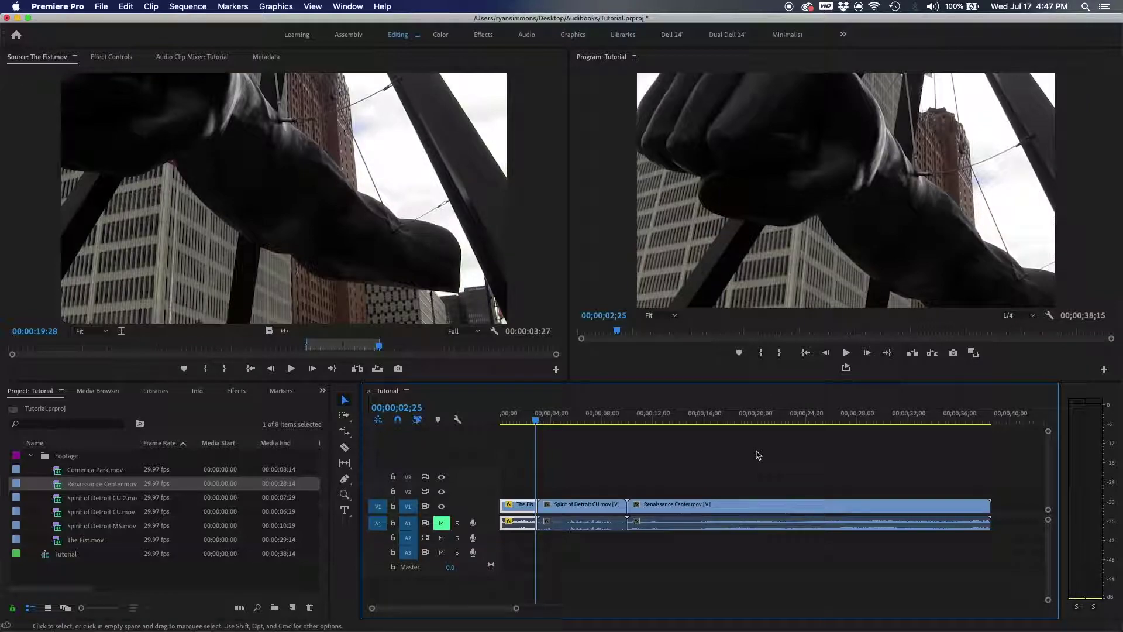
{"action": "key", "text": "Home"}
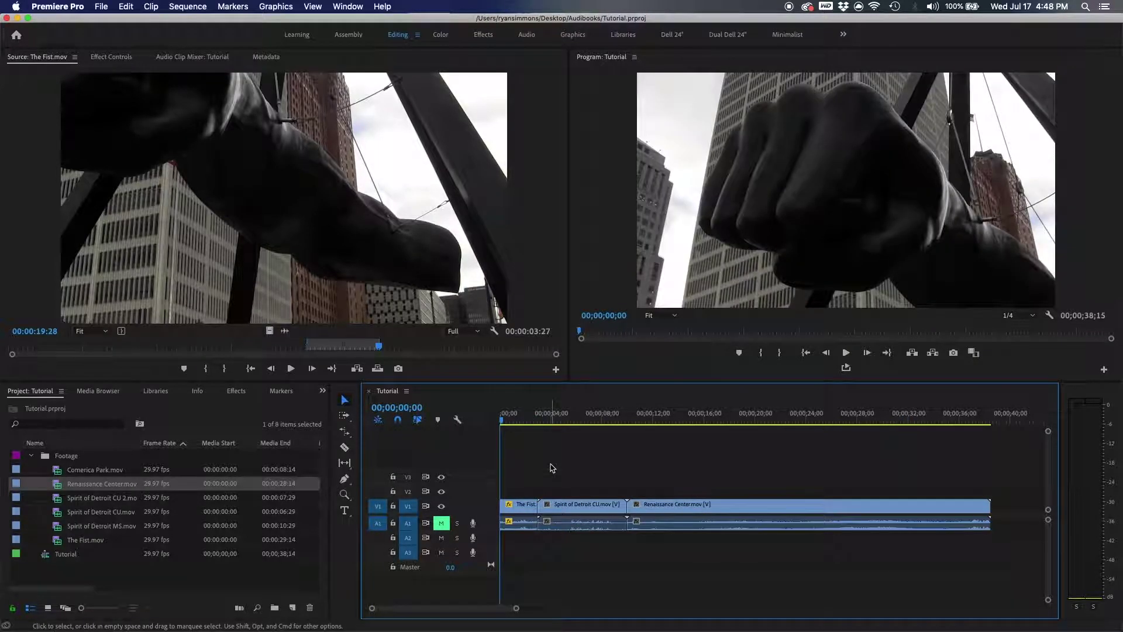
Place the playhead at 00;00;04;05 and shift the Spirit of Detroit CU and Renaissance Center clips to start at about 00;00;16;00
{"action": "left_click", "coordinate": [345, 417]}
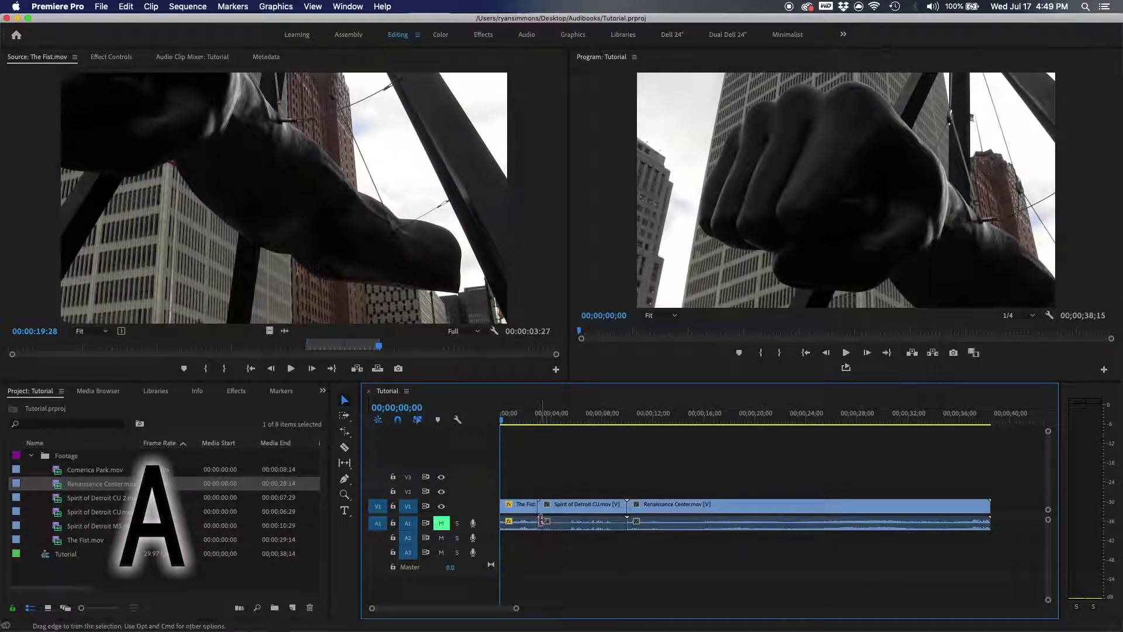
{"action": "key", "text": "v"}
{"action": "left_click_drag", "start_coordinate": [530, 420], "coordinate": [552, 420]}
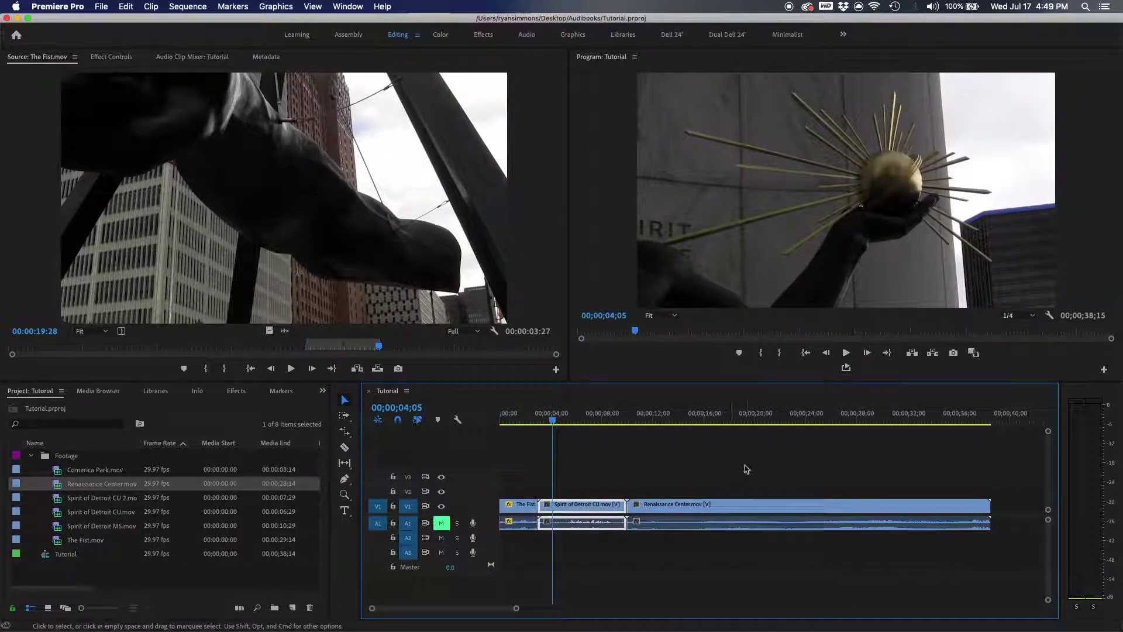
{"action": "left_click_drag", "start_coordinate": [883, 442], "coordinate": [744, 524]}
{"action": "left_click", "coordinate": [67, 509]}
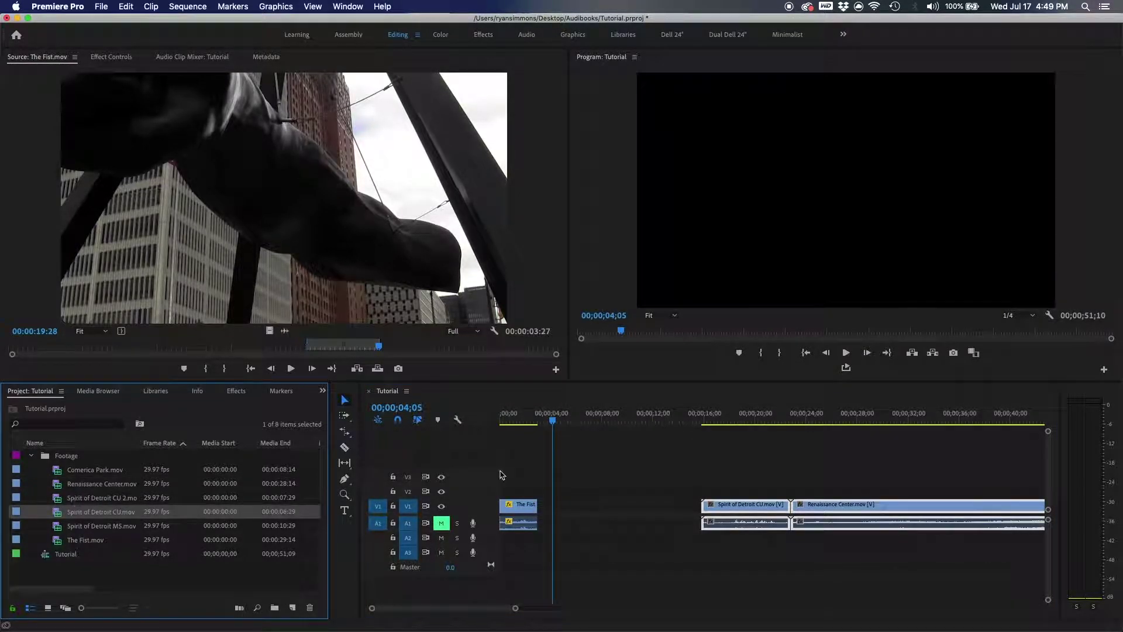
{"action": "left_click", "coordinate": [771, 444]}
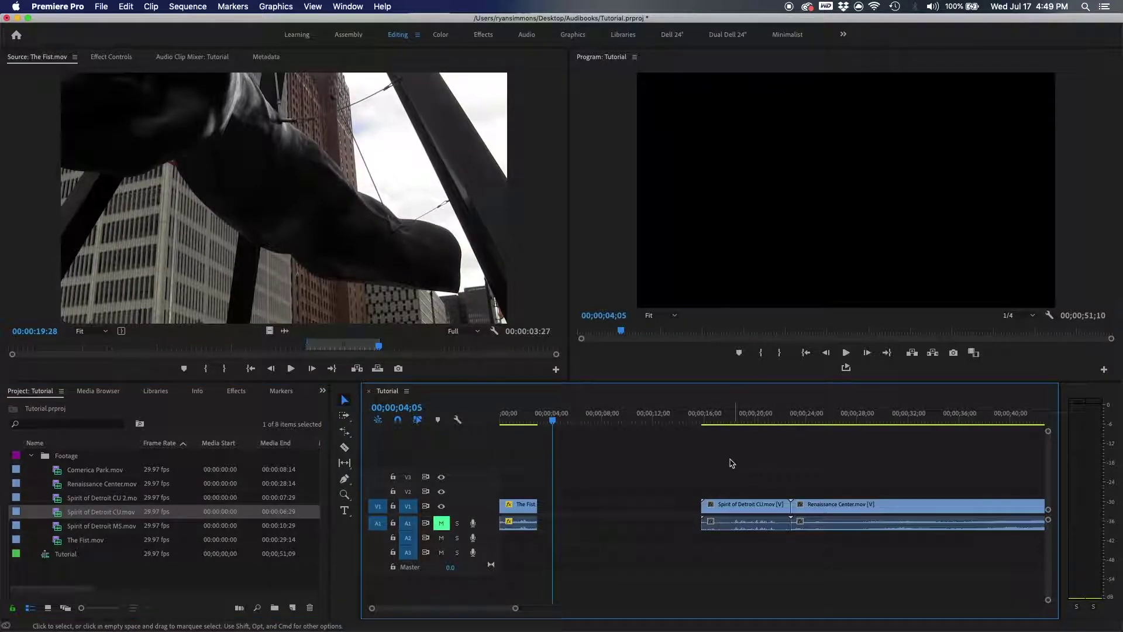
Ripple delete the gap after The Fist clip and return the playhead to the sequence start
{"action": "key", "text": "minus"}
{"action": "left_click", "coordinate": [558, 505]}
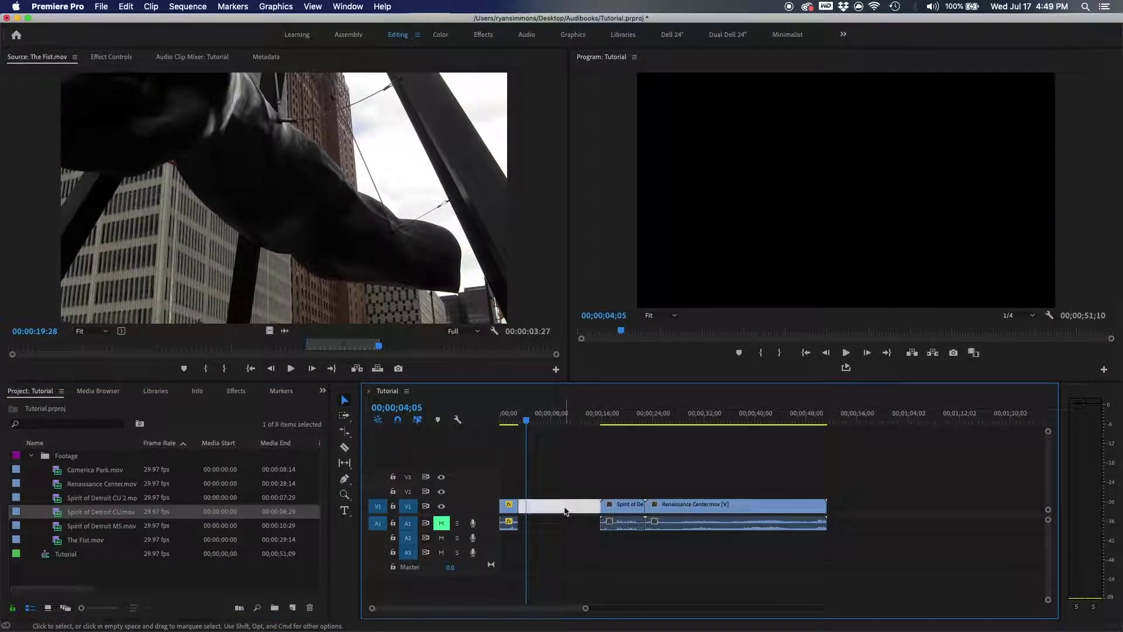
{"action": "key", "text": "Delete"}
{"action": "left_click_drag", "start_coordinate": [560, 422], "coordinate": [500, 423]}
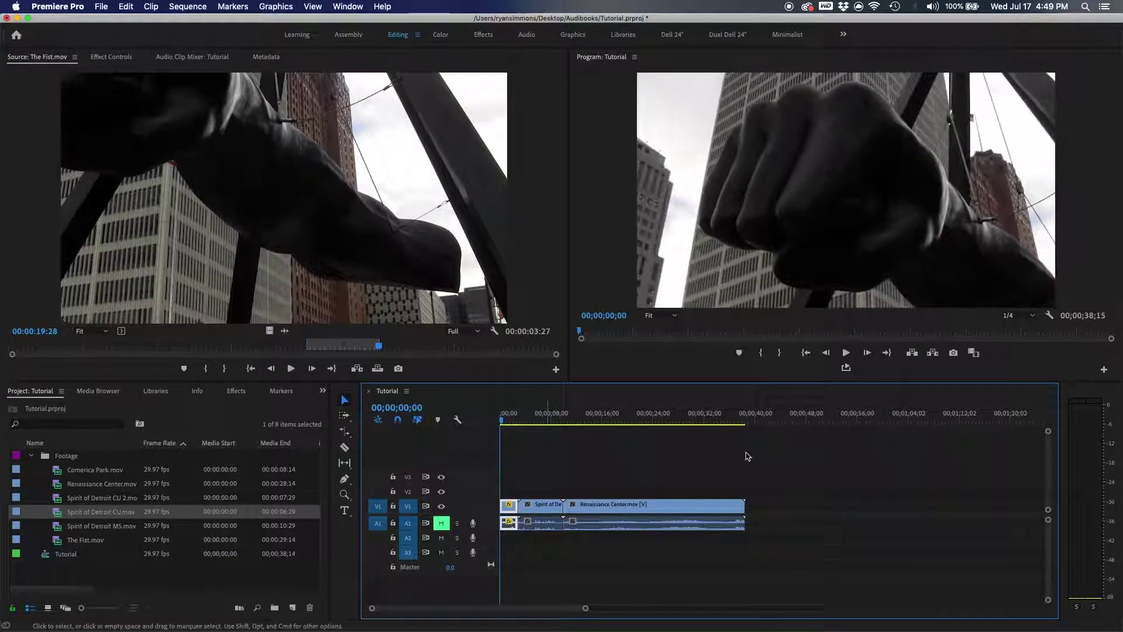
Select everything from Spirit of Detroit CU onward with the Track Select Forward tool and move it to start at about 00;00;17;10
{"action": "left_click_drag", "start_coordinate": [564, 477], "coordinate": [904, 534]}
{"action": "key", "text": "backslash"}
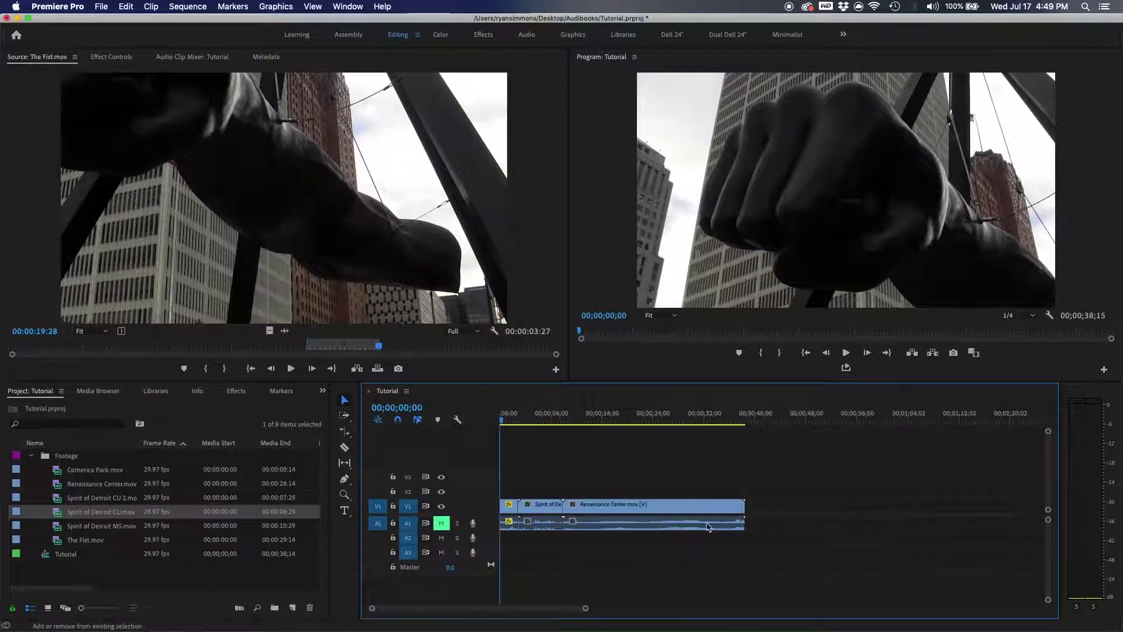
{"action": "key", "text": "equal"}
{"action": "key", "text": "a"}
{"action": "left_click", "coordinate": [580, 509]}
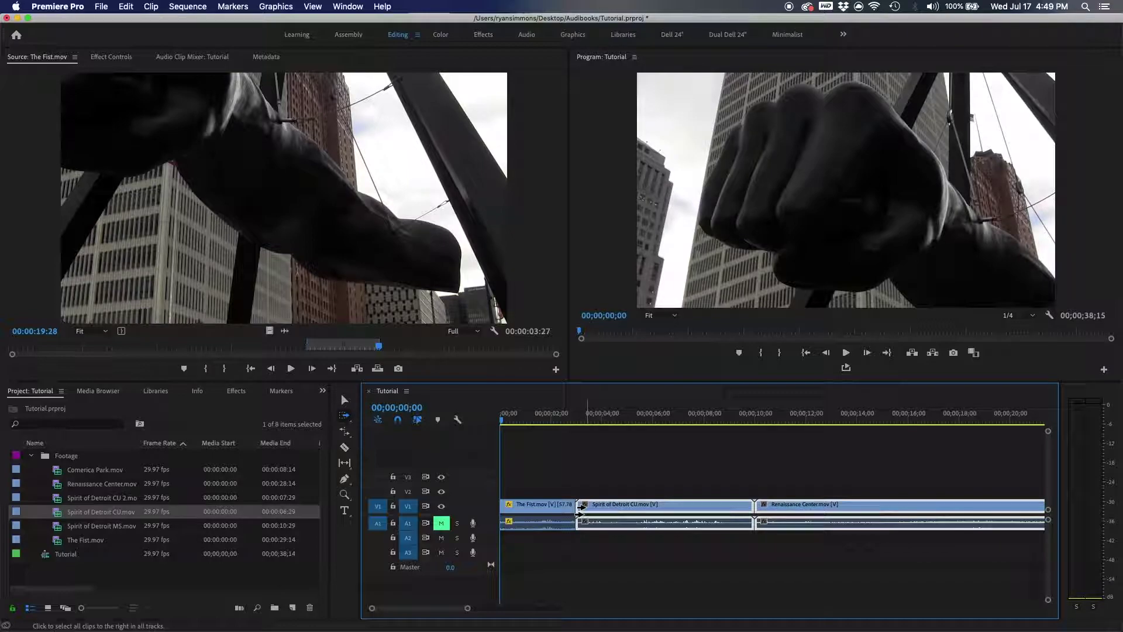
{"action": "left_click_drag", "start_coordinate": [580, 508], "coordinate": [970, 500]}
Place Spirit of Detroit MS.mov between The Fist and Spirit of Detroit CU clips and ripple delete the gaps on both sides of it
{"action": "left_click_drag", "start_coordinate": [60, 530], "coordinate": [612, 520]}
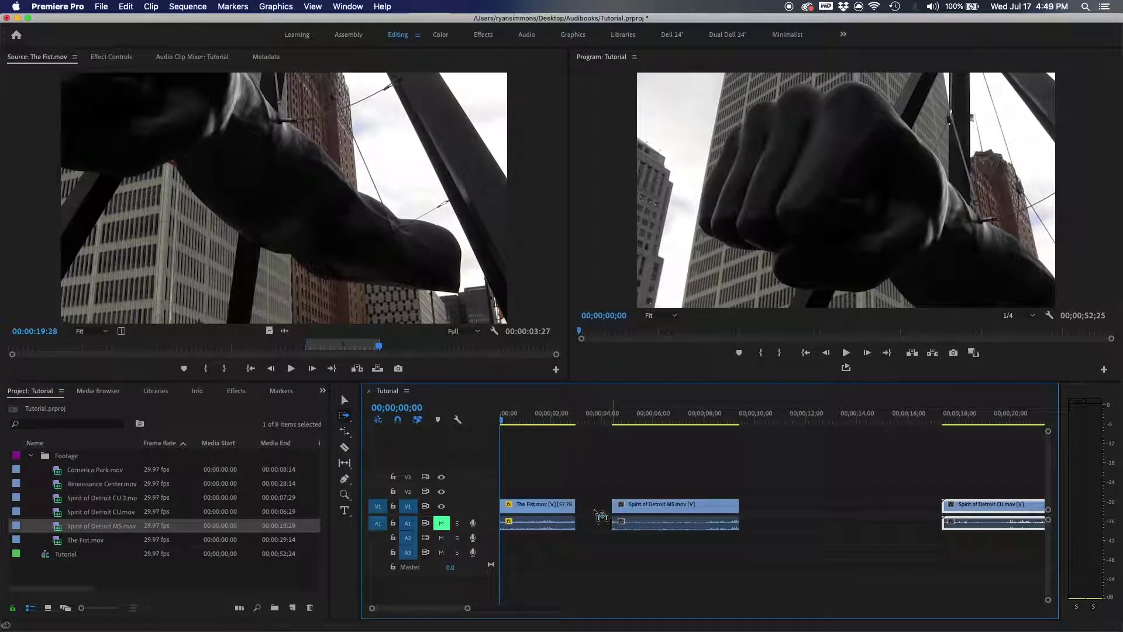
{"action": "left_click", "coordinate": [587, 509]}
{"action": "key", "text": "v"}
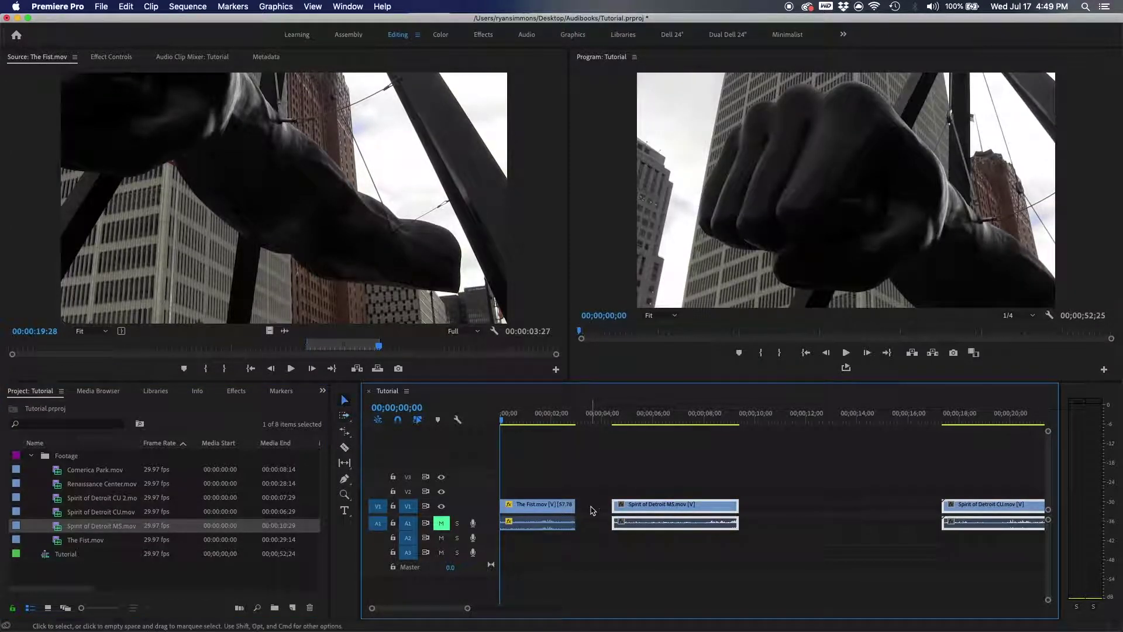
{"action": "left_click", "coordinate": [591, 513]}
{"action": "key", "text": "Delete"}
{"action": "left_click", "coordinate": [745, 514]}
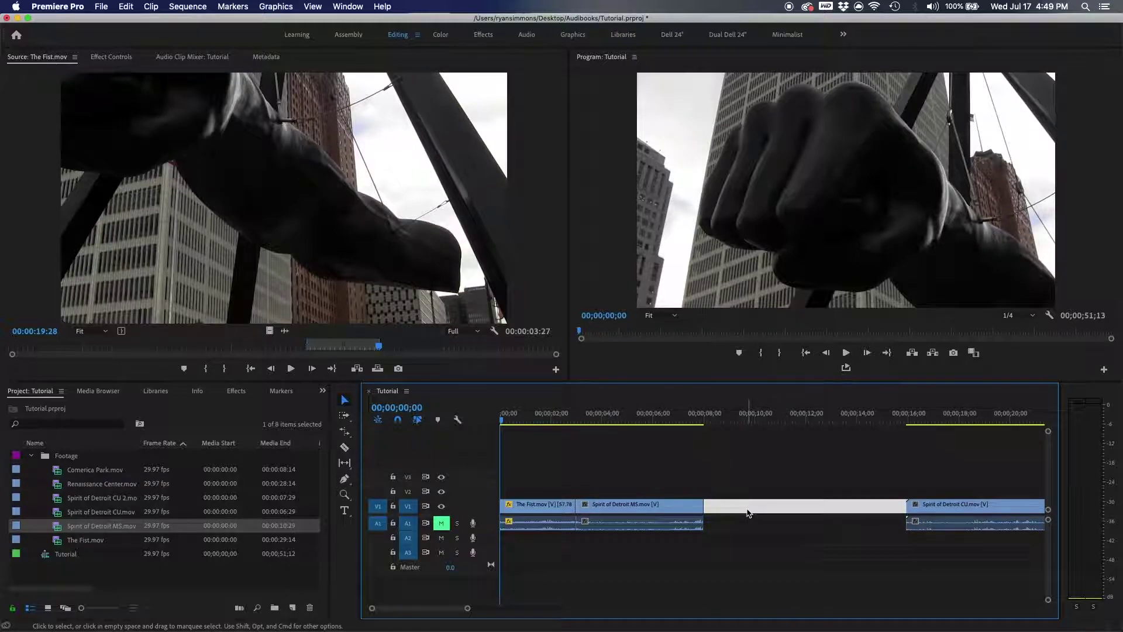
{"action": "key", "text": "Delete"}
Place the playhead at 00;00;03;15, select all clips after Spirit of Detroit MS with a marquee, and shift them later
{"action": "left_click", "coordinate": [571, 420]}
{"action": "left_click_drag", "start_coordinate": [571, 421], "coordinate": [589, 420]}
{"action": "left_click_drag", "start_coordinate": [704, 450], "coordinate": [1116, 536]}
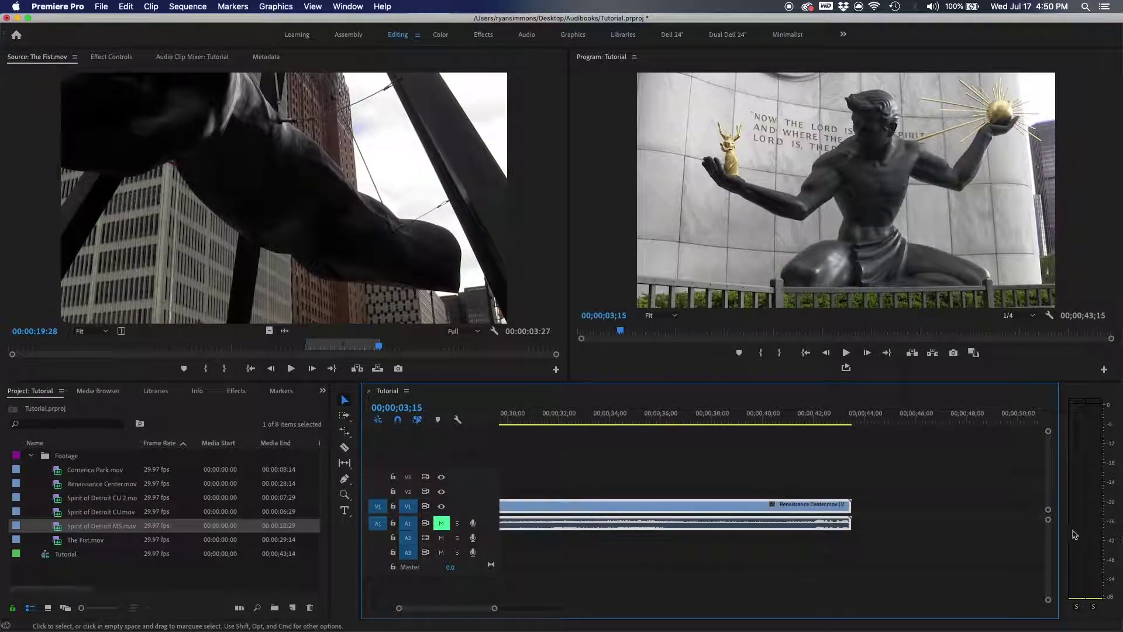
{"action": "left_click_drag", "start_coordinate": [676, 508], "coordinate": [906, 507]}
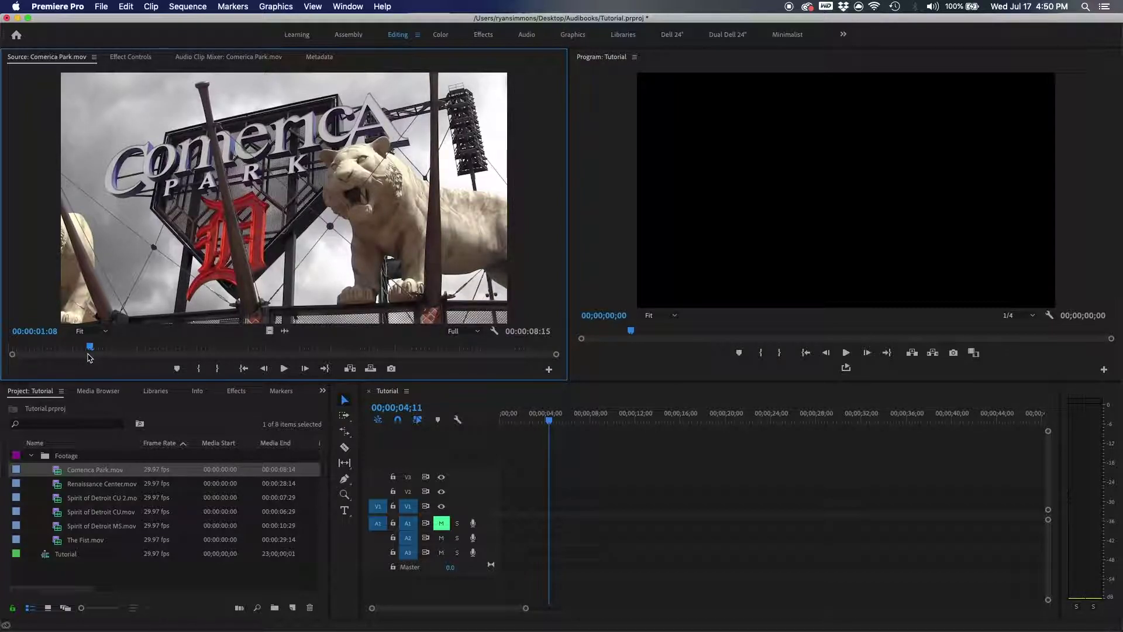
Scrub Comerica Park.mov in the Source monitor to 00:00:02:17 and add a marker there
{"action": "left_click_drag", "start_coordinate": [96, 348], "coordinate": [75, 346]}
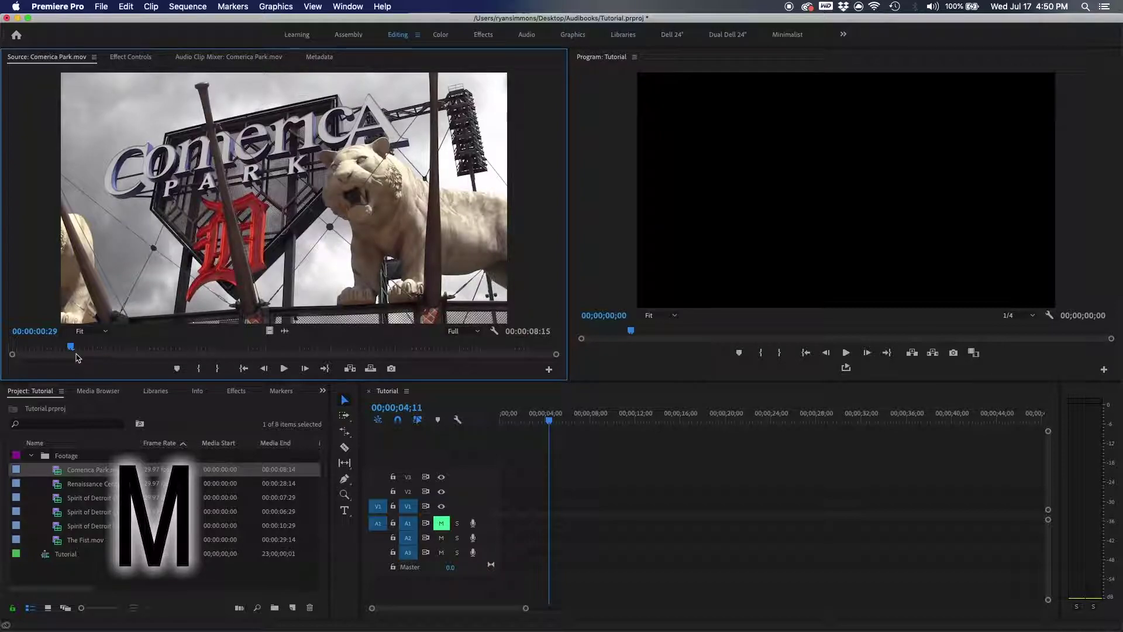
{"action": "left_click_drag", "start_coordinate": [71, 349], "coordinate": [174, 351]}
{"action": "key", "text": "m"}
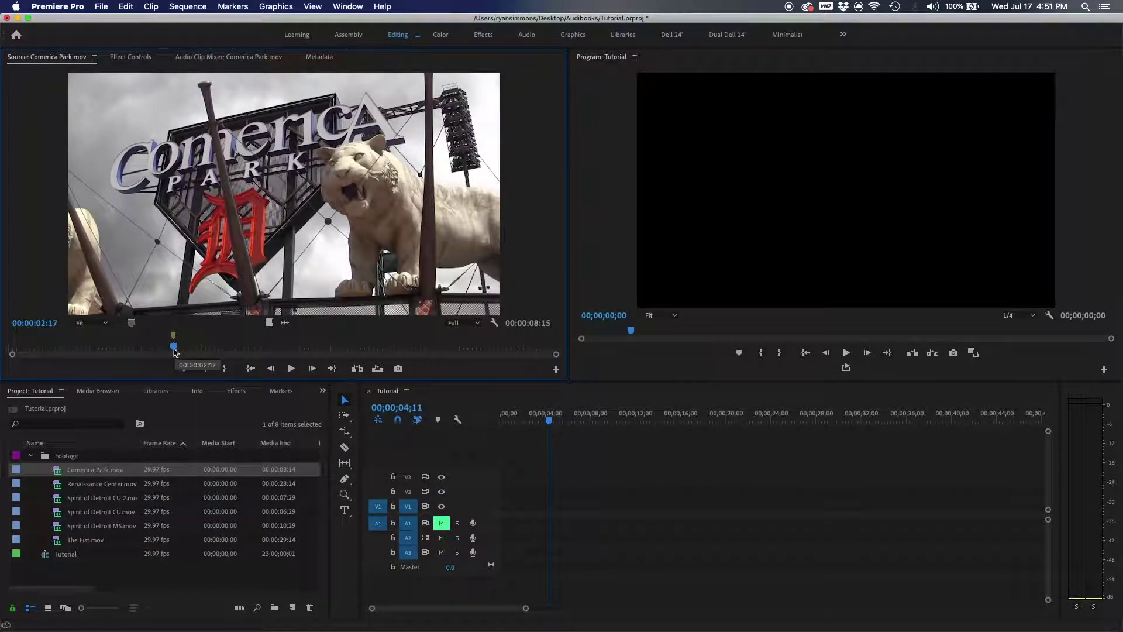
Add five more markers at separate points along Comerica Park.mov in the Source monitor, including at 00:00:03:20 and 00:00:01:08
{"action": "left_click_drag", "start_coordinate": [173, 349], "coordinate": [342, 361]}
{"action": "left_click", "coordinate": [462, 348]}
{"action": "key", "text": "m"}
{"action": "left_click", "coordinate": [400, 348]}
{"action": "key", "text": "m"}
{"action": "left_click", "coordinate": [244, 349]}
{"action": "key", "text": "m"}
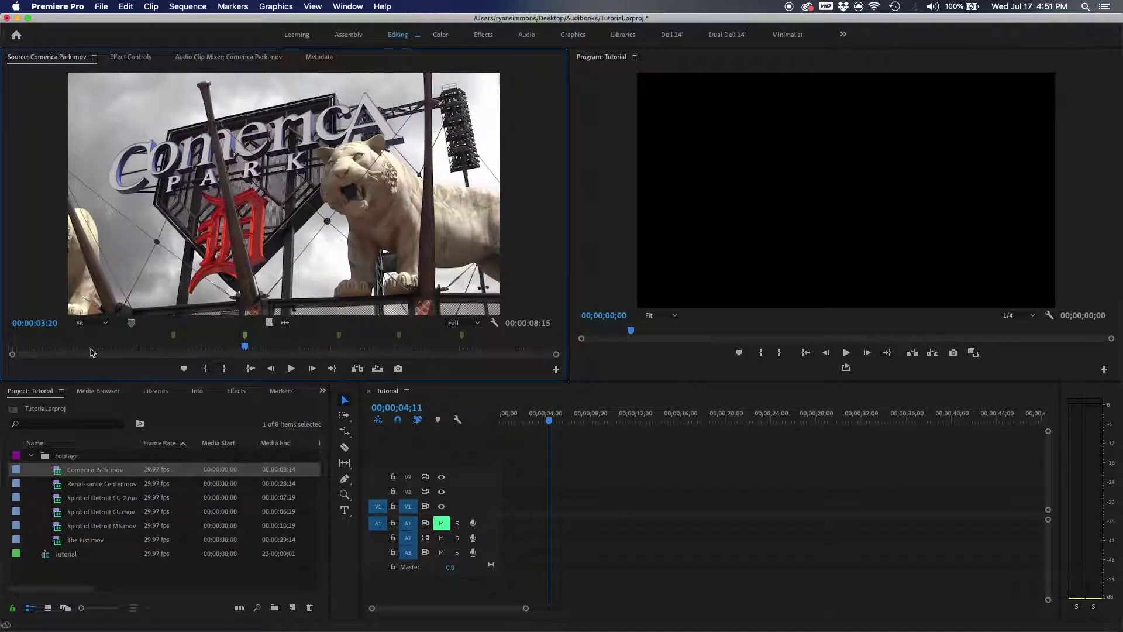
{"action": "left_click", "coordinate": [91, 351]}
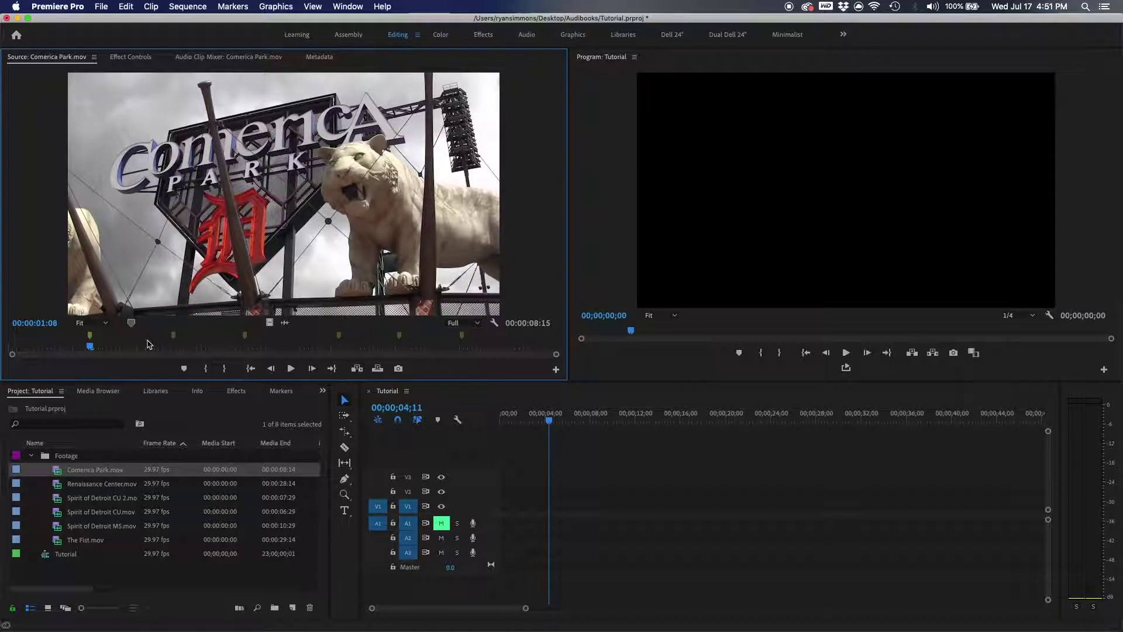
Stretch the Comerica Park.mov marker at 00:00:01:08 into a range marker lasting 00:00:01:00 and scrub within its span
{"action": "left_click_drag", "start_coordinate": [90, 349], "coordinate": [60, 346]}
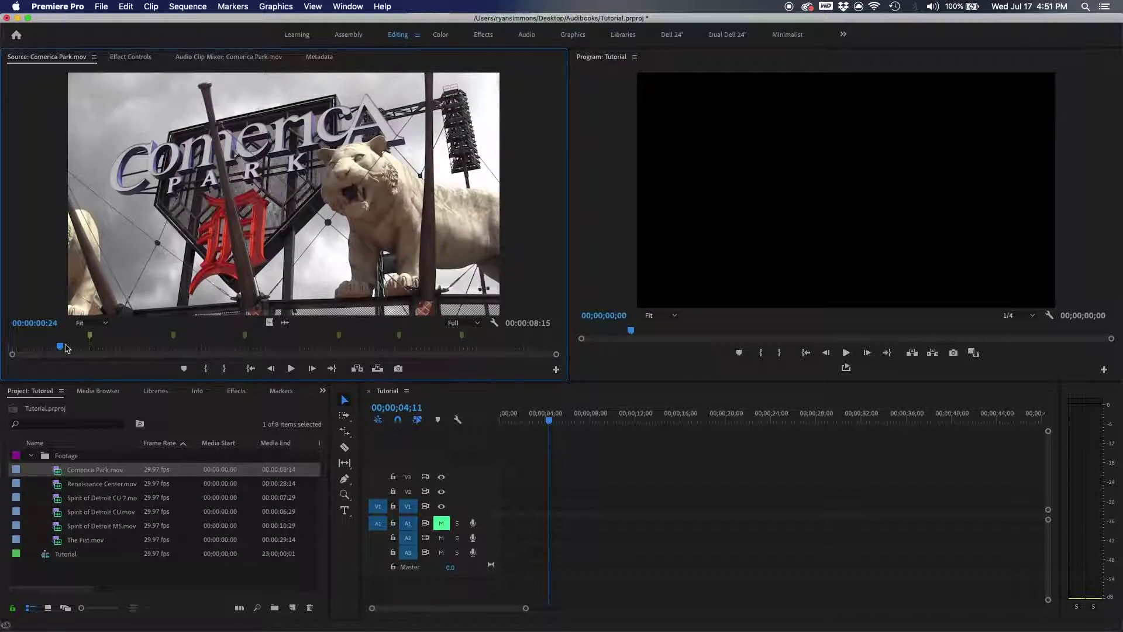
{"action": "left_click_drag", "start_coordinate": [63, 347], "coordinate": [88, 346]}
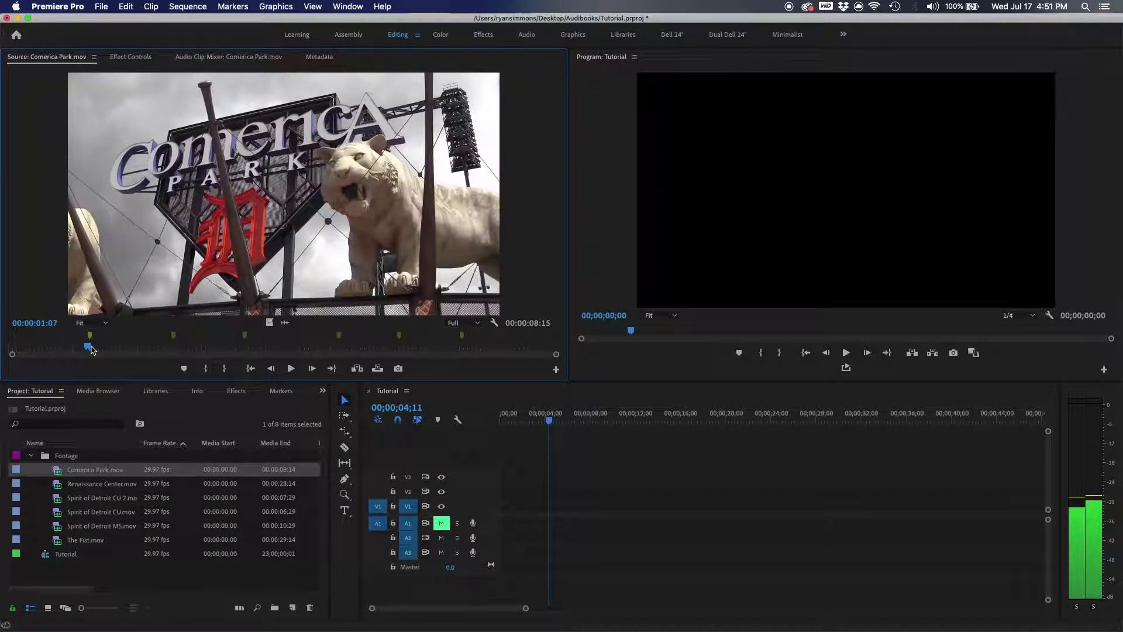
{"action": "key", "text": "equal"}
{"action": "key", "text": "equal"}
{"action": "left_click_drag", "start_coordinate": [284, 348], "coordinate": [518, 355]}
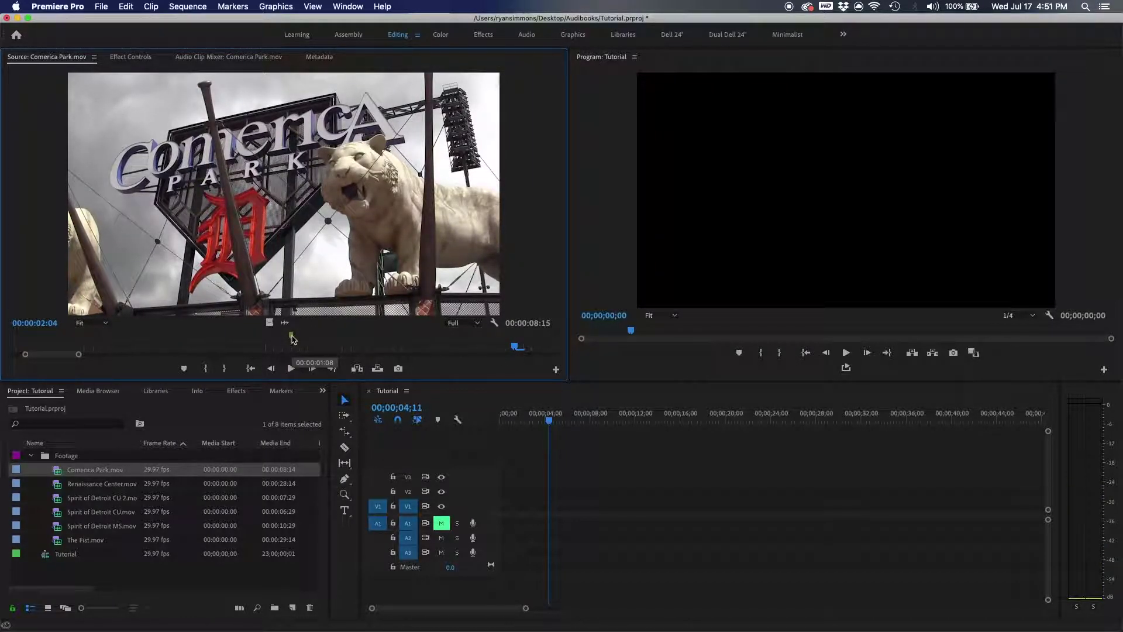
{"action": "key", "text": "alt"}
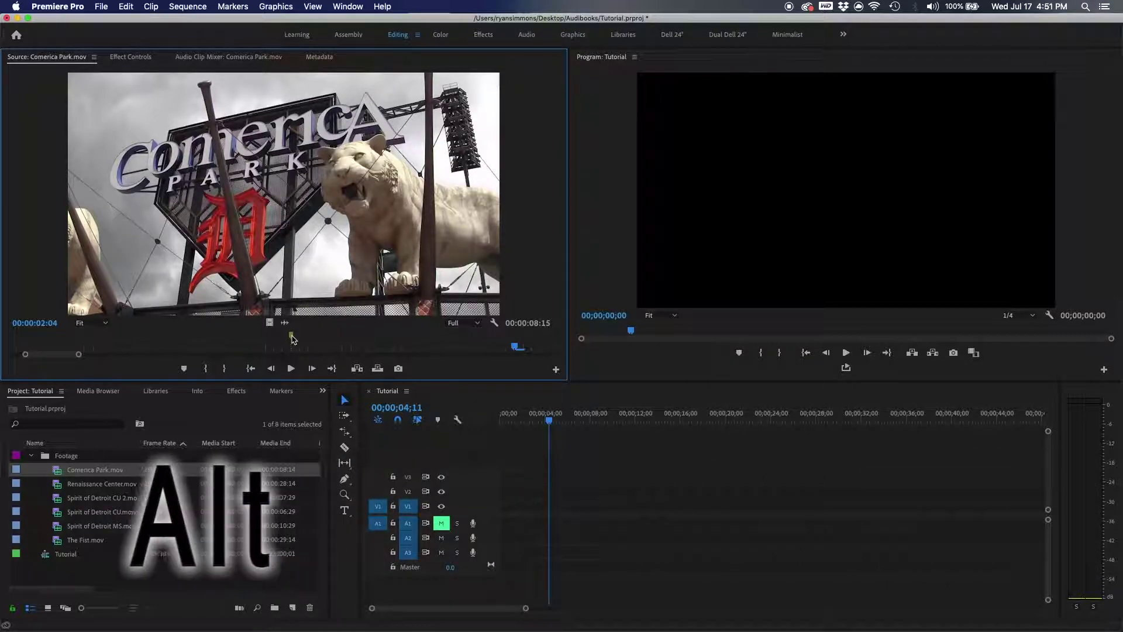
{"action": "left_click", "coordinate": [291, 336], "text": "alt"}
{"action": "left_click_drag", "start_coordinate": [316, 340], "coordinate": [552, 350]}
{"action": "key", "text": "minus"}
{"action": "key", "text": "minus"}
{"action": "left_click_drag", "start_coordinate": [156, 346], "coordinate": [129, 350]}
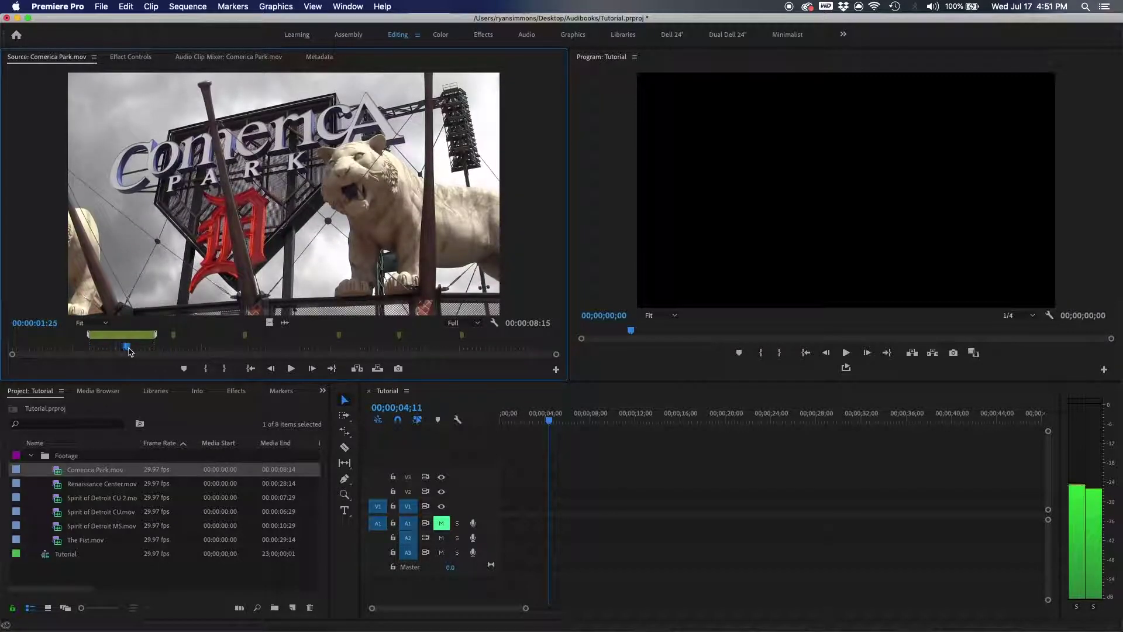
Open the settings of the marker at 00:00:01:08 and look over its color, comments and name options
{"action": "double_click", "coordinate": [131, 335]}
{"action": "left_click", "coordinate": [524, 267]}
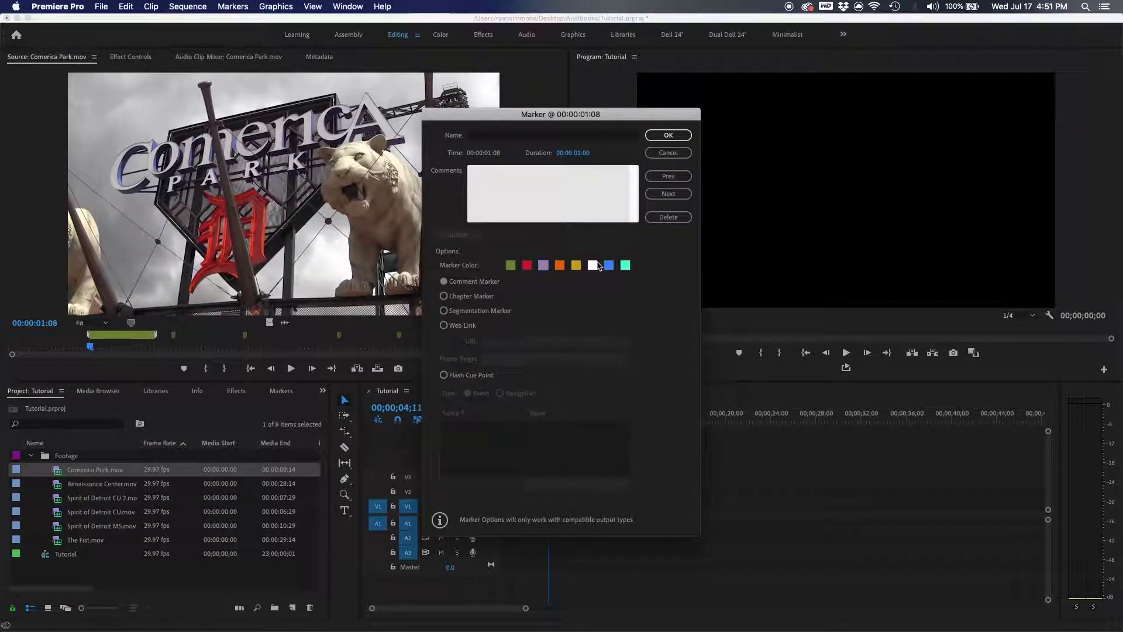
{"action": "left_click", "coordinate": [518, 204]}
{"action": "left_click", "coordinate": [500, 142]}
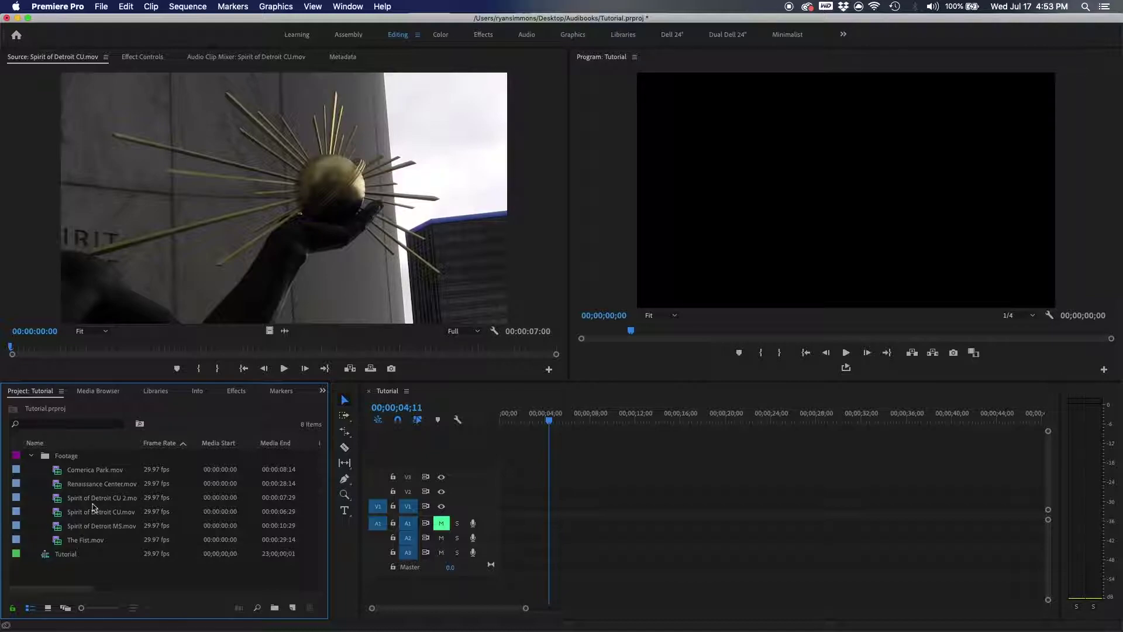
Save the project and place Spirit of Detroit CU 2.mov and Spirit of Detroit CU.mov back to back from the start of V1
{"action": "key", "text": "super+s"}
{"action": "left_click_drag", "start_coordinate": [59, 503], "coordinate": [485, 518]}
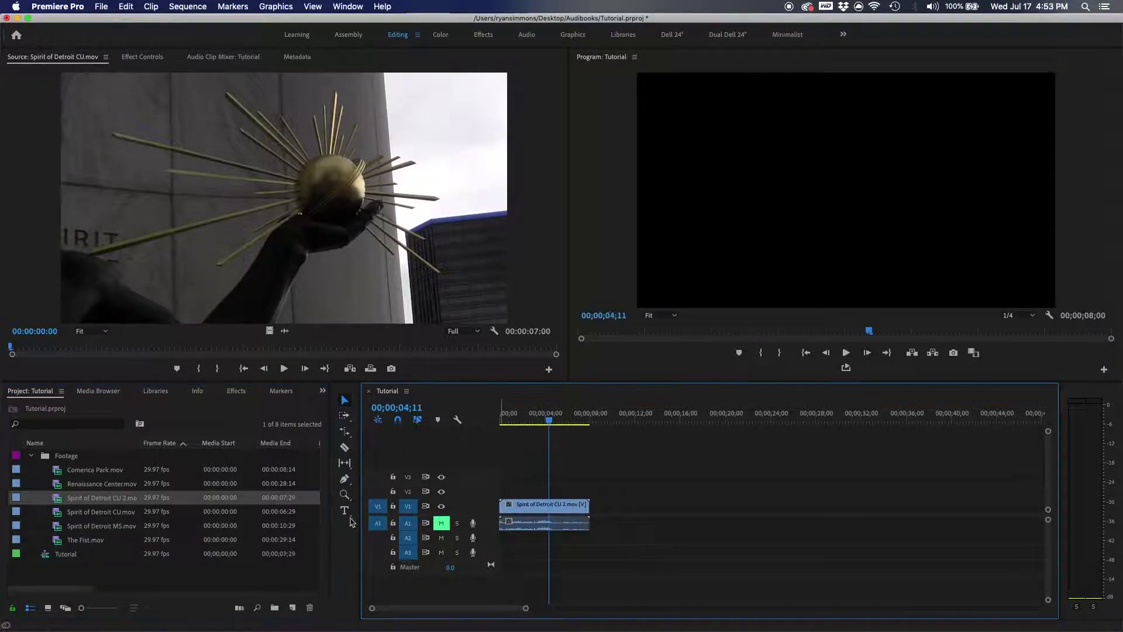
{"action": "left_click_drag", "start_coordinate": [64, 512], "coordinate": [594, 524]}
{"action": "left_click", "coordinate": [586, 416]}
{"action": "mouse_move", "coordinate": [586, 417]}
{"action": "left_mouse_down"}
{"action": "mouse_move", "coordinate": [604, 416]}
{"action": "mouse_move", "coordinate": [584, 417]}
{"action": "left_mouse_up"}
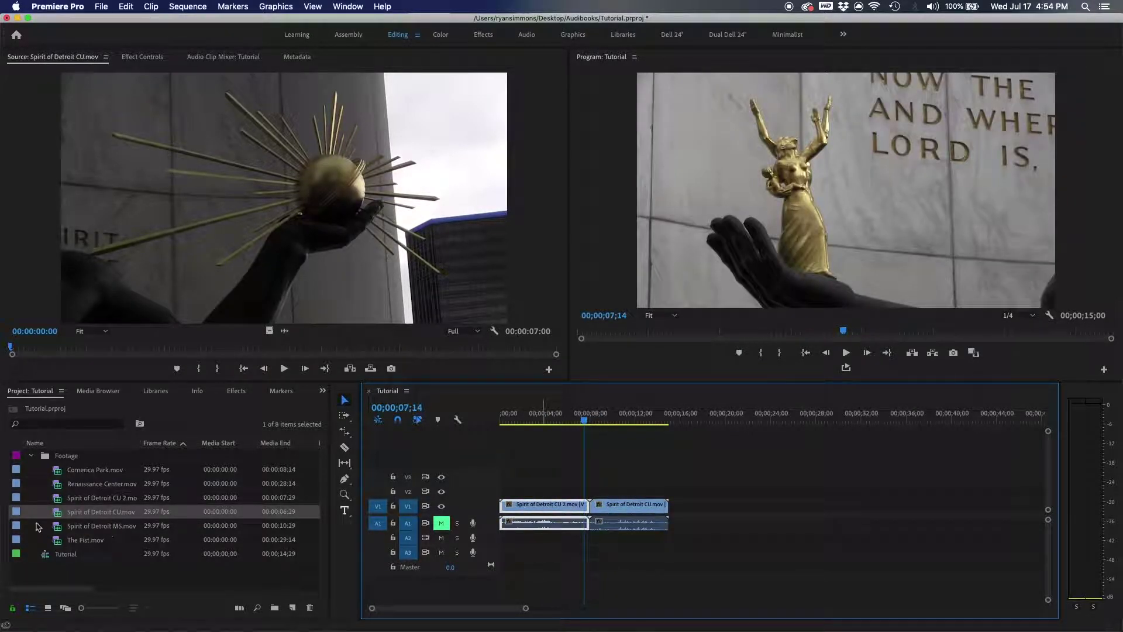
Insert Spirit of Detroit MS.mov between the CU 2 and CU clips and move the playhead to 00;00;08;27
{"action": "double_click", "coordinate": [56, 527]}
{"action": "left_click", "coordinate": [58, 530]}
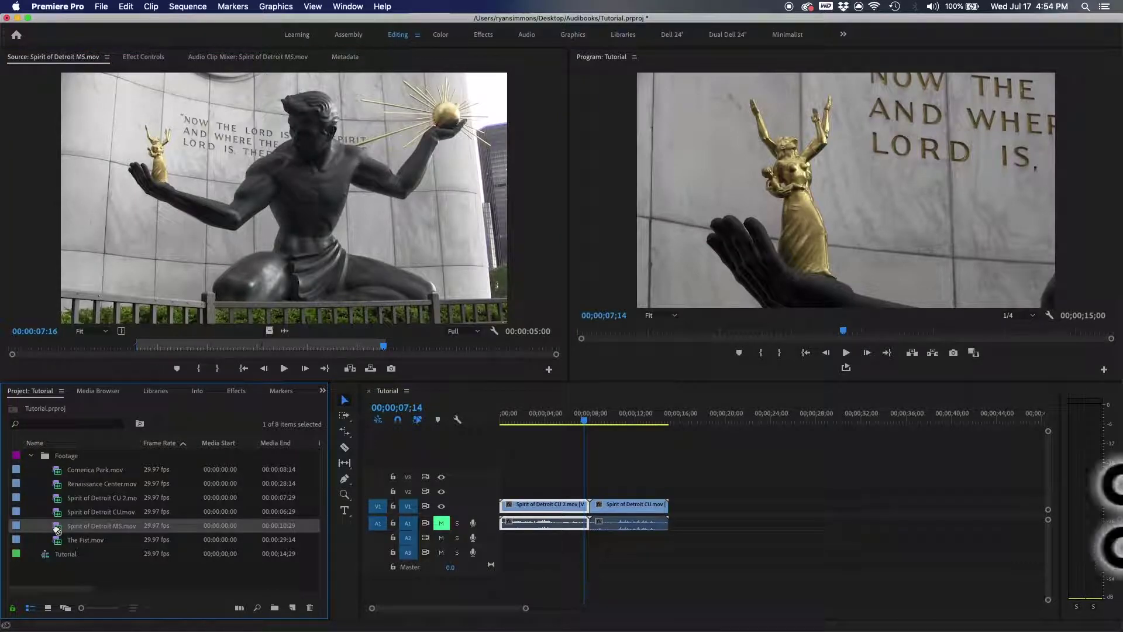
{"action": "left_click_drag", "start_coordinate": [56, 529], "coordinate": [600, 522]}
{"action": "key", "text": "super"}
{"action": "key", "text": "super"}
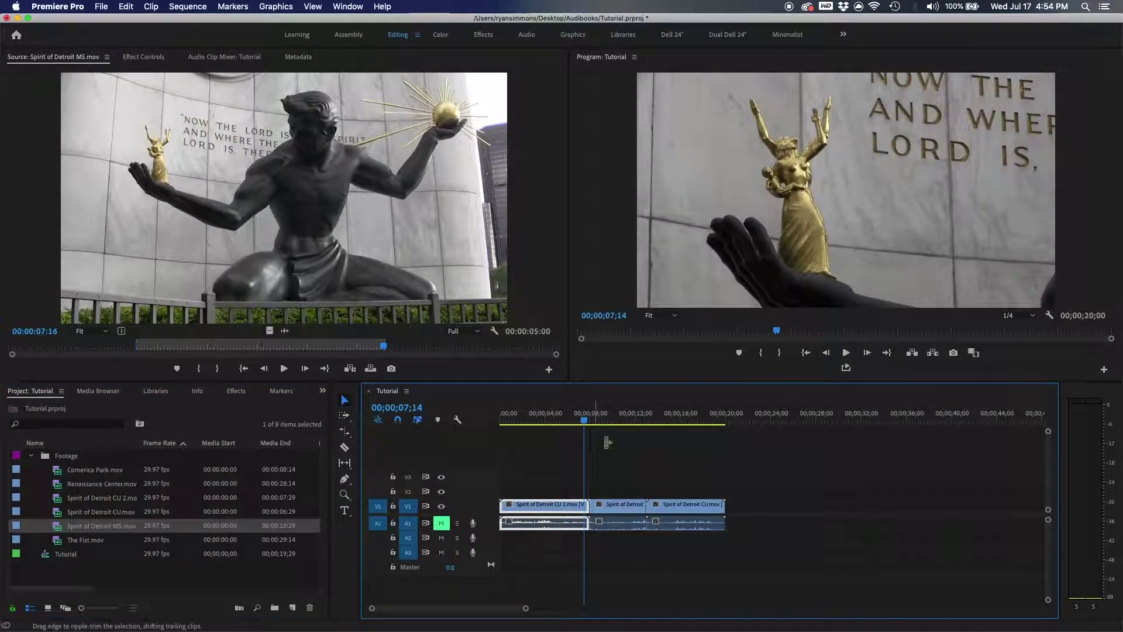
{"action": "left_click", "coordinate": [575, 425]}
{"action": "left_click_drag", "start_coordinate": [575, 425], "coordinate": [601, 436]}
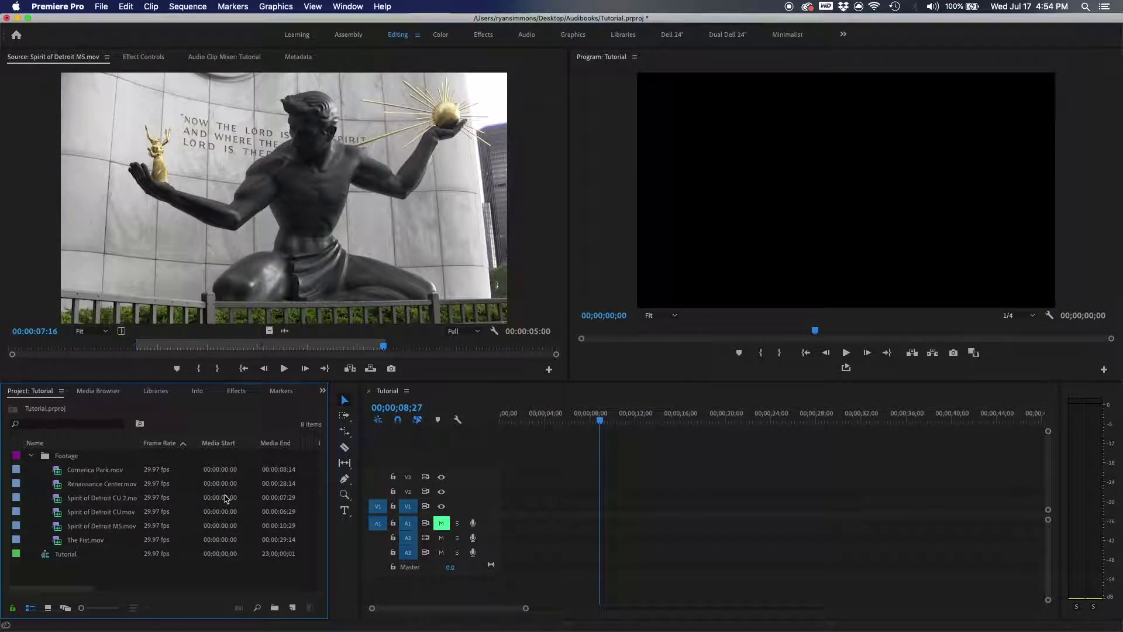
Activate the Razor tool and place Spirit of Detroit CU.mov at the start of V1, viewed at a closer timeline zoom
{"action": "left_click", "coordinate": [345, 448]}
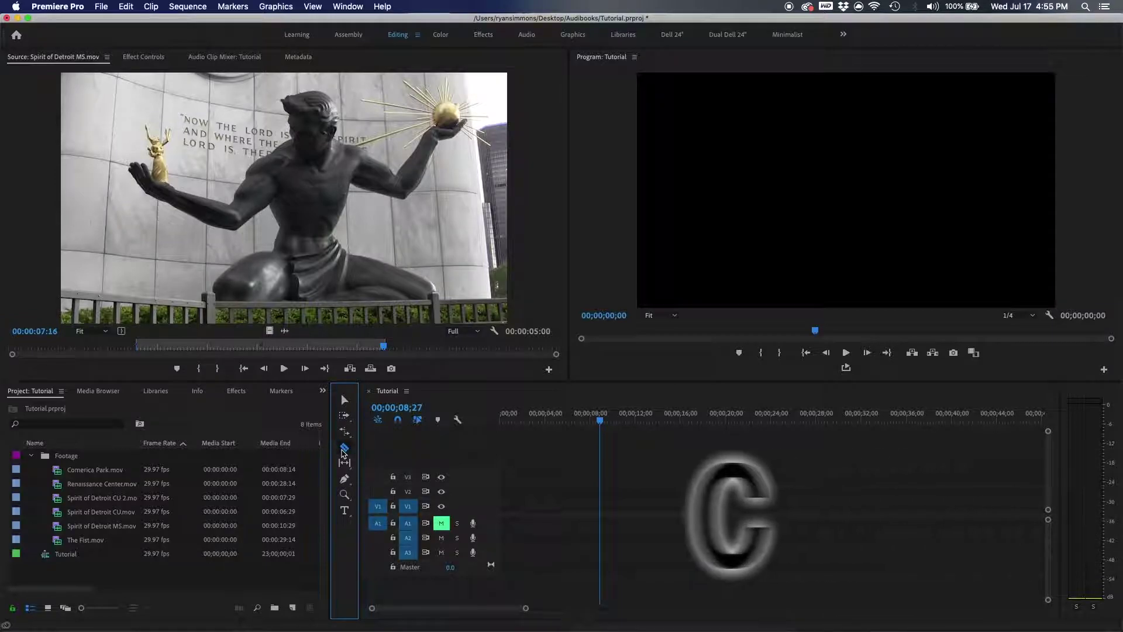
{"action": "left_click_drag", "start_coordinate": [97, 512], "coordinate": [507, 533]}
{"action": "left_click", "coordinate": [522, 417]}
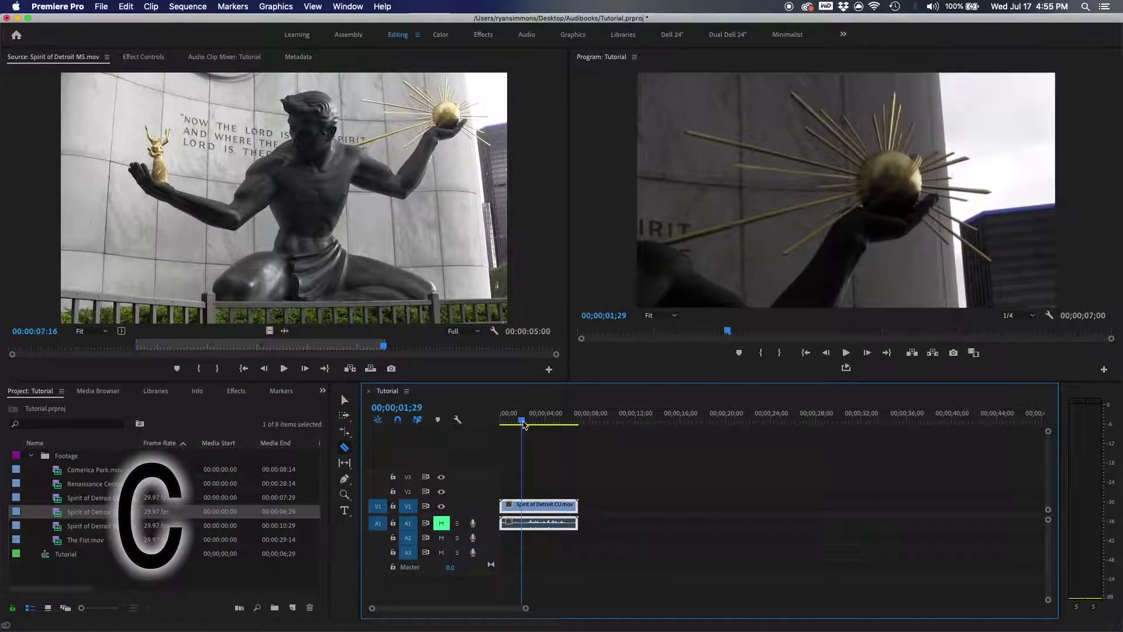
{"action": "key", "text": "="}
{"action": "key", "text": "="}
{"action": "left_click_drag", "start_coordinate": [601, 419], "coordinate": [634, 424]}
{"action": "key", "text": "shift+Left"}
{"action": "left_click", "coordinate": [653, 506]}
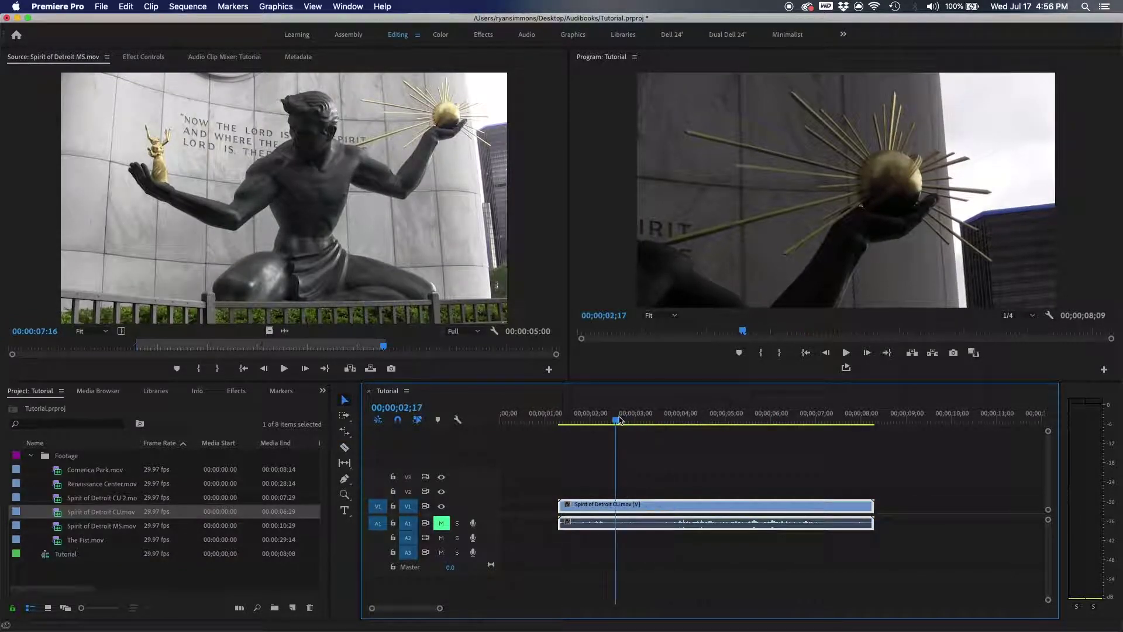
Split the Spirit of Detroit CU clip with the Razor tool at about 00;00;05;18 and at the playhead on 00;00;03;20
{"action": "left_click_drag", "start_coordinate": [620, 420], "coordinate": [720, 433]}
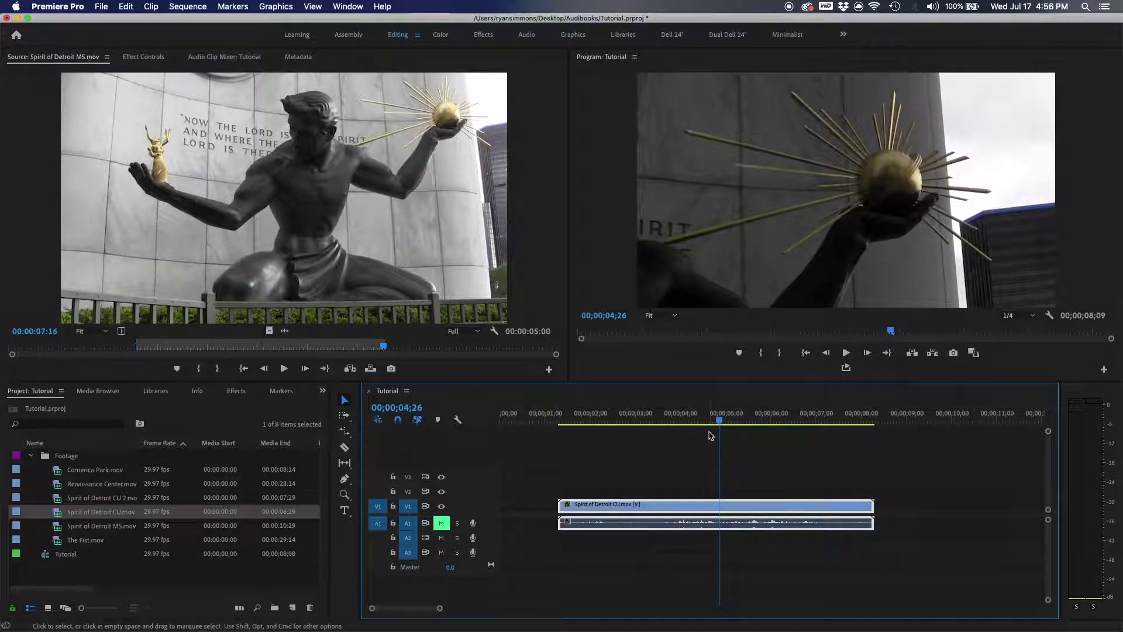
{"action": "left_click", "coordinate": [344, 448]}
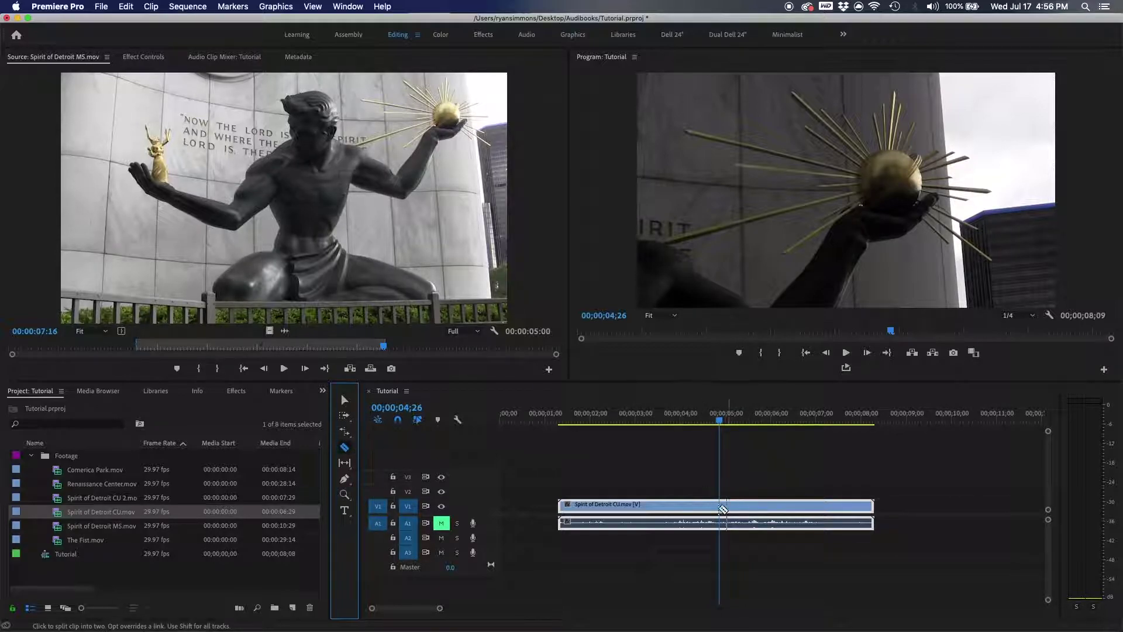
{"action": "left_click_drag", "start_coordinate": [735, 422], "coordinate": [667, 419]}
{"action": "left_click", "coordinate": [752, 511]}
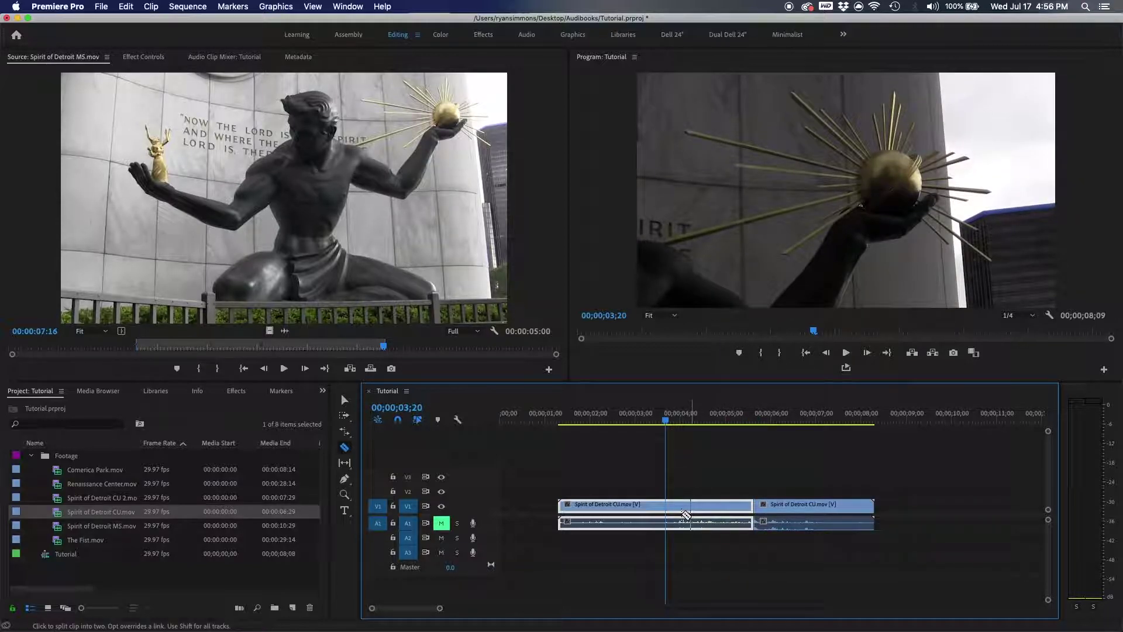
{"action": "left_click", "coordinate": [670, 511]}
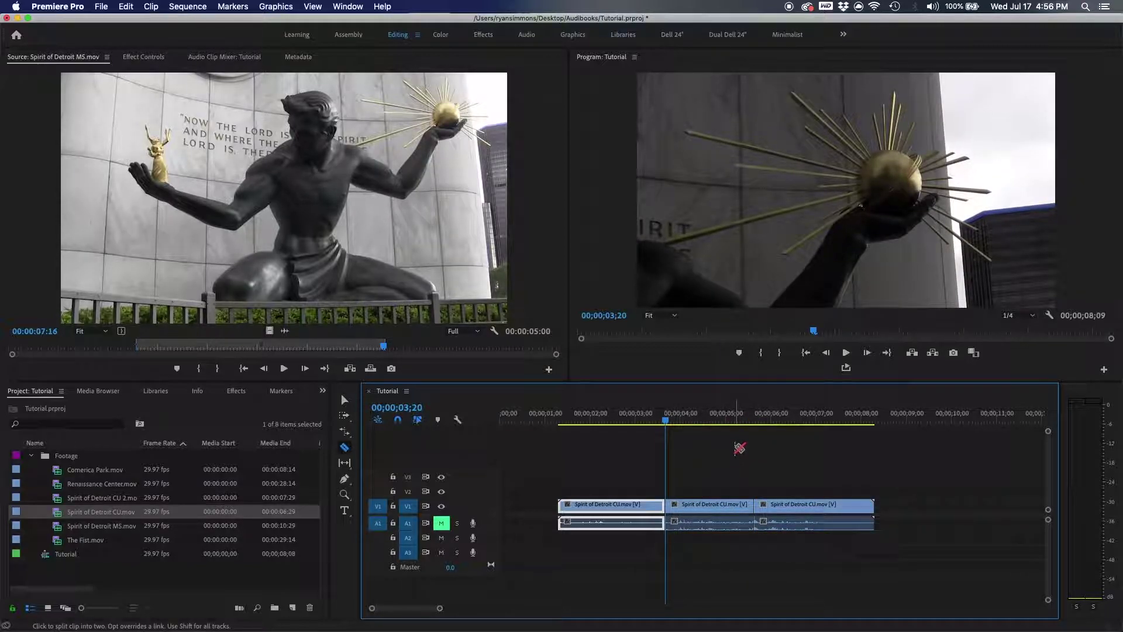
Undo both razor cuts and return to the Selection tool
{"action": "key", "text": "super+z"}
{"action": "key", "text": "super+z"}
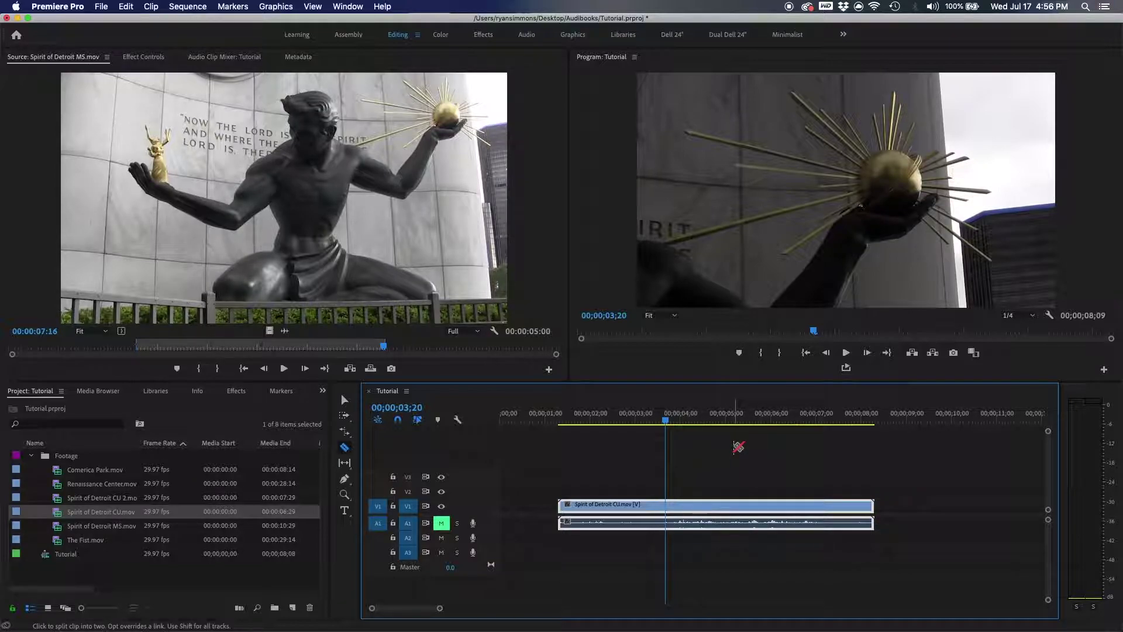
{"action": "key", "text": "v"}
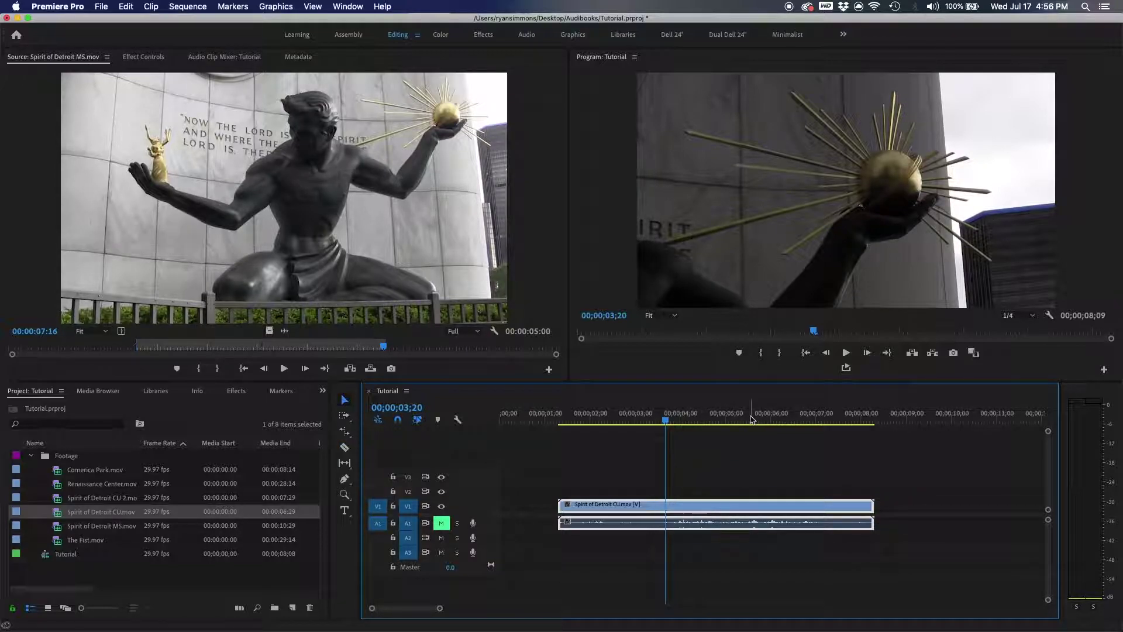
Split the Spirit of Detroit CU clip at the playhead on 00;00;03;20 and again slightly further along with Add Edit
{"action": "key", "text": "super+k"}
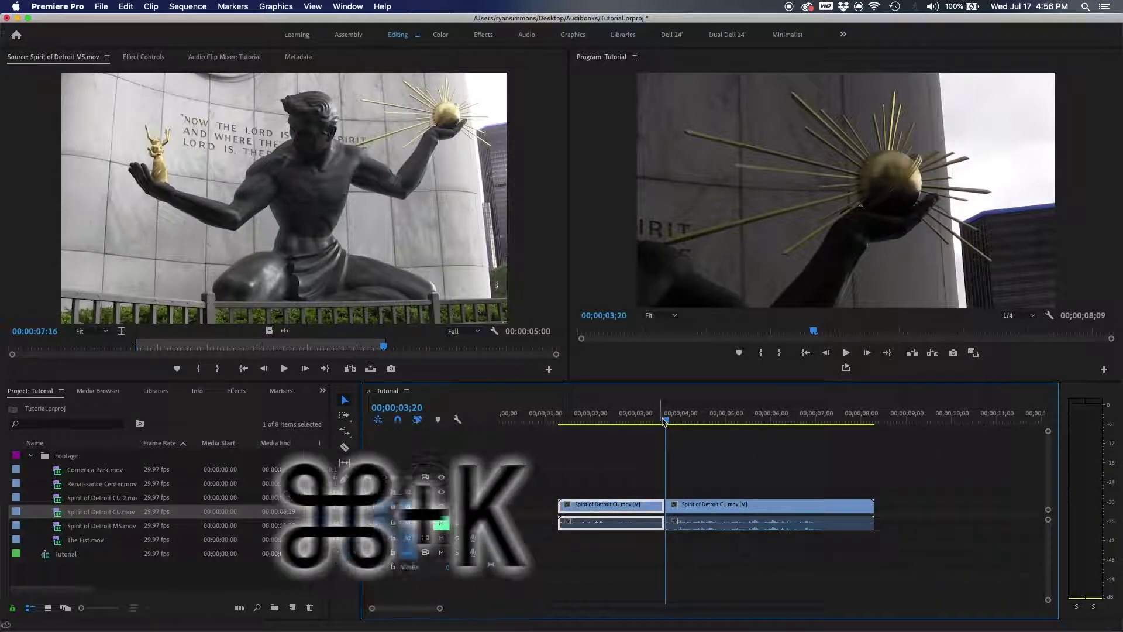
{"action": "left_click", "coordinate": [670, 420]}
{"action": "left_click_drag", "start_coordinate": [672, 422], "coordinate": [694, 416]}
{"action": "key", "text": "super+k"}
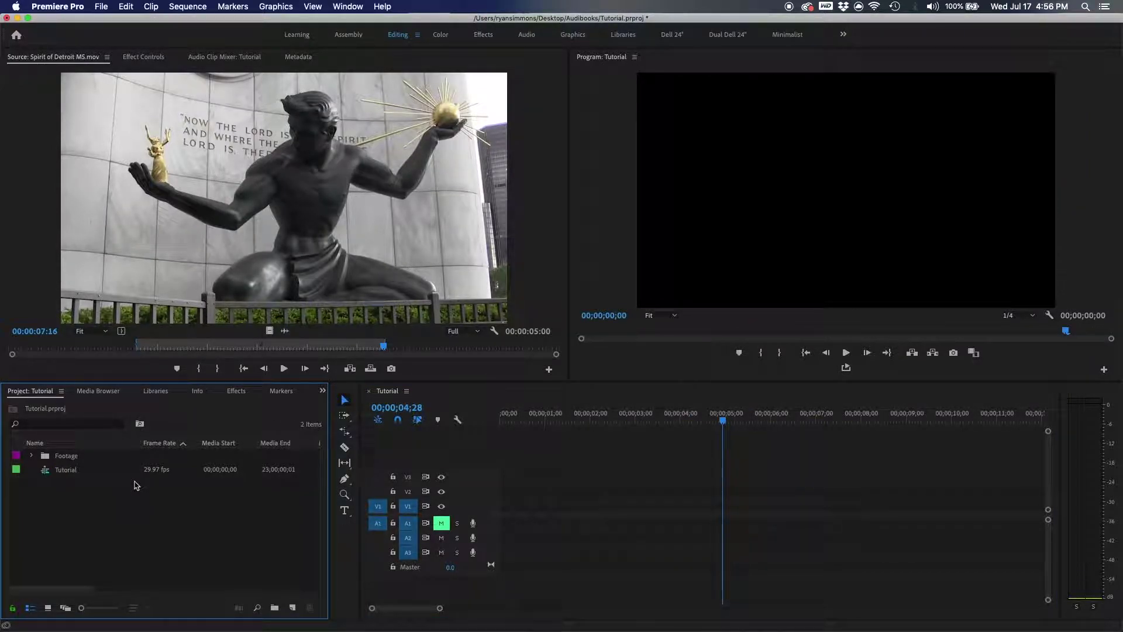
Switch through the Pen, Selection and Razor tools, ending with the Selection tool active
{"action": "left_click", "coordinate": [345, 463]}
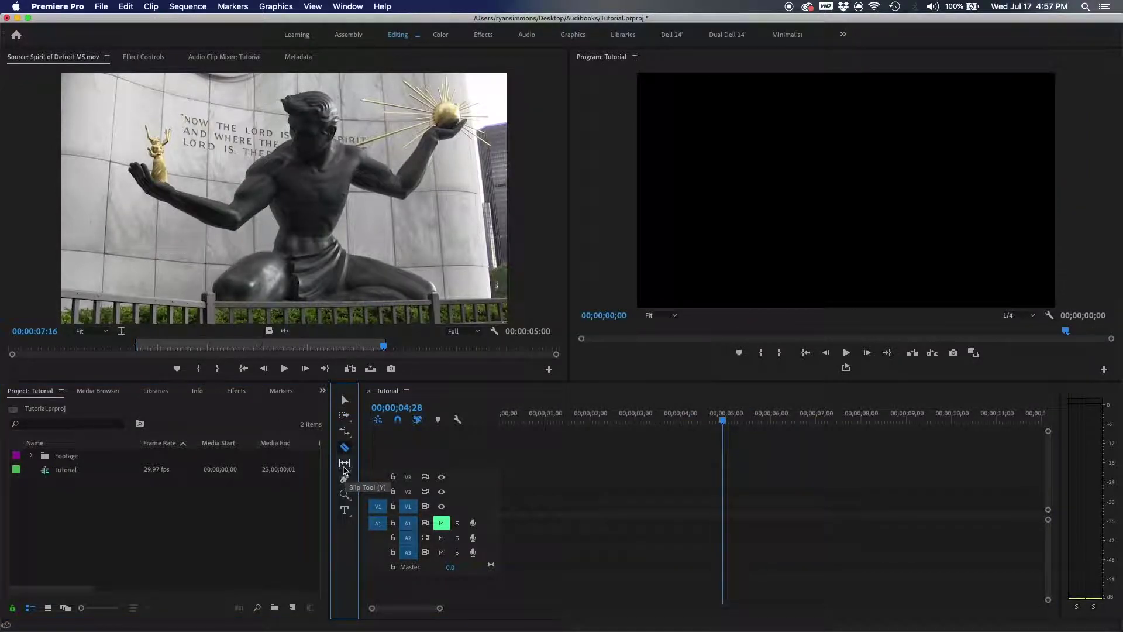
{"action": "left_click", "coordinate": [344, 480]}
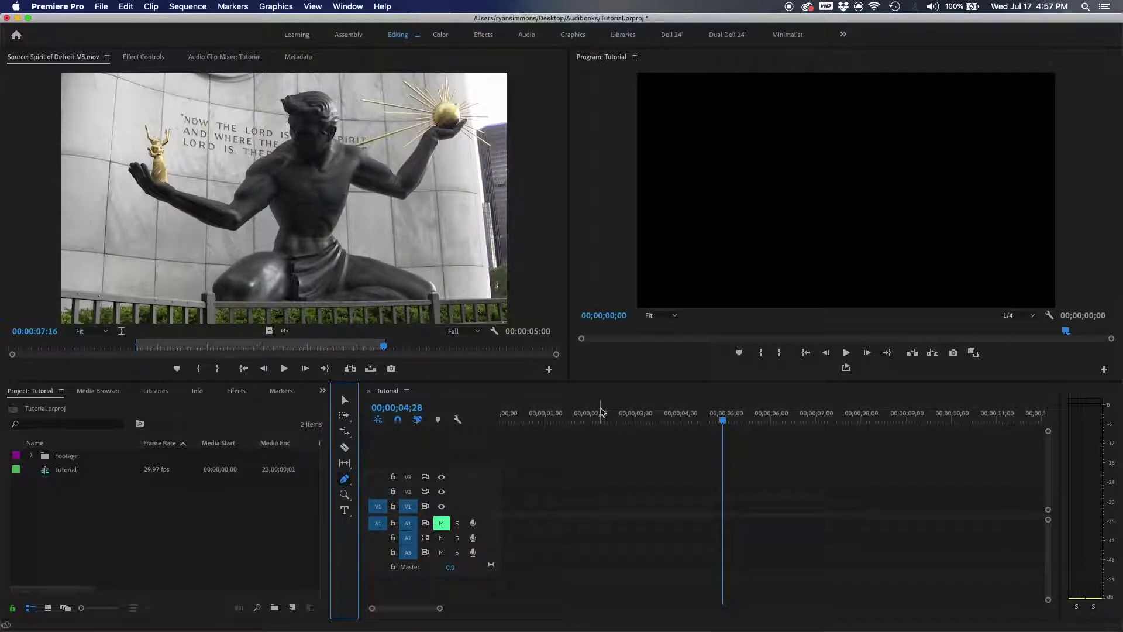
{"action": "key", "text": "v"}
{"action": "key", "text": "c"}
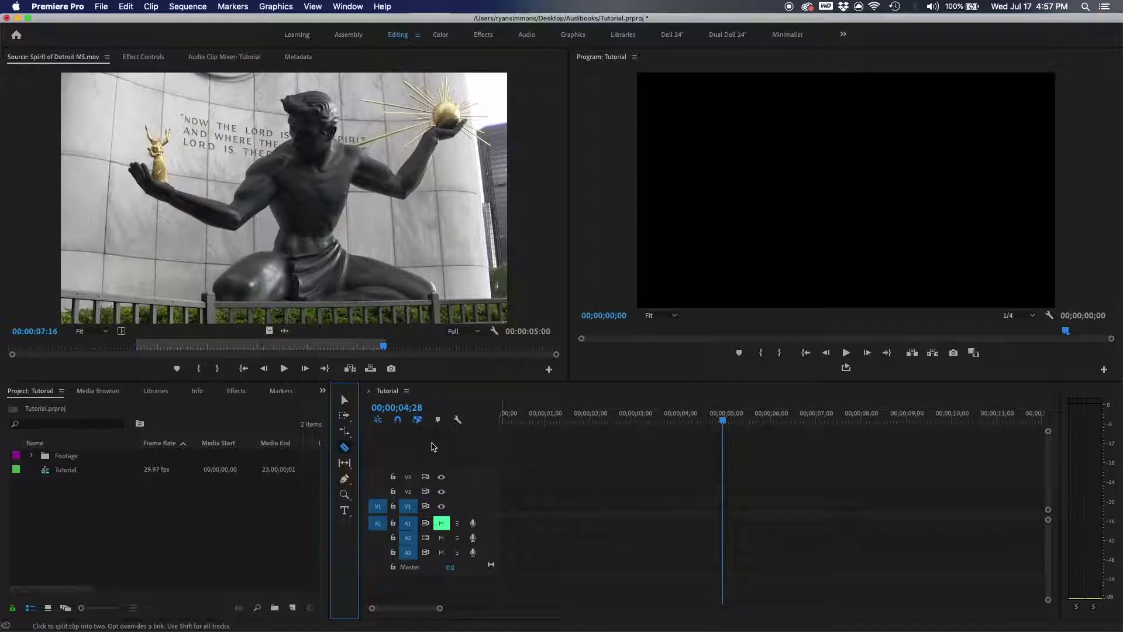
{"action": "left_click", "coordinate": [344, 400]}
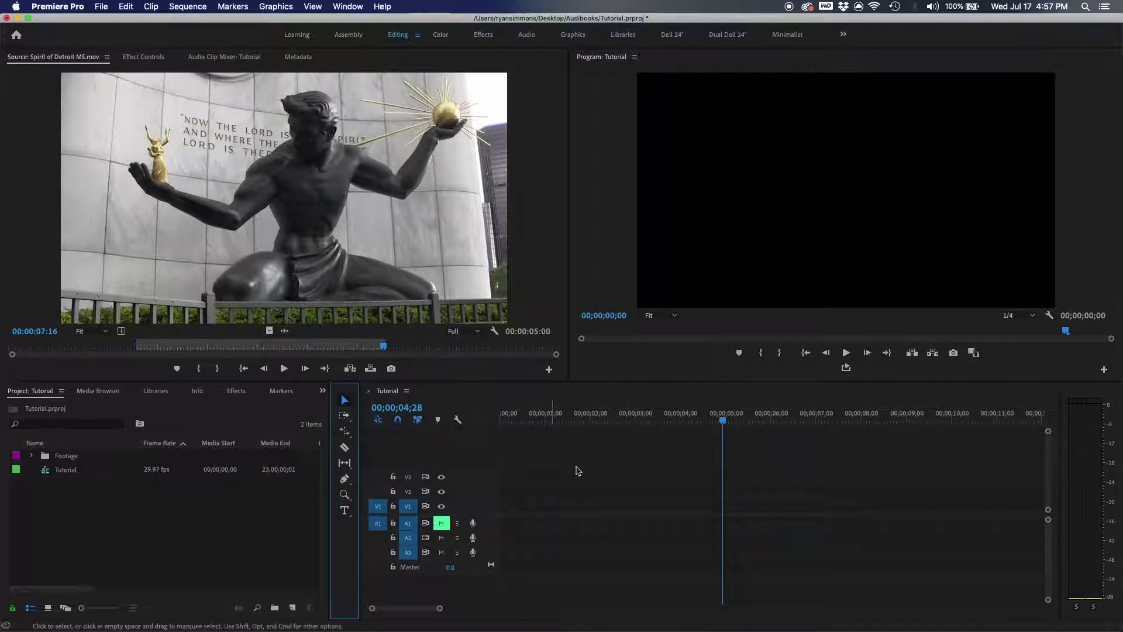
{"action": "left_click", "coordinate": [604, 482]}
{"action": "key", "text": "v"}
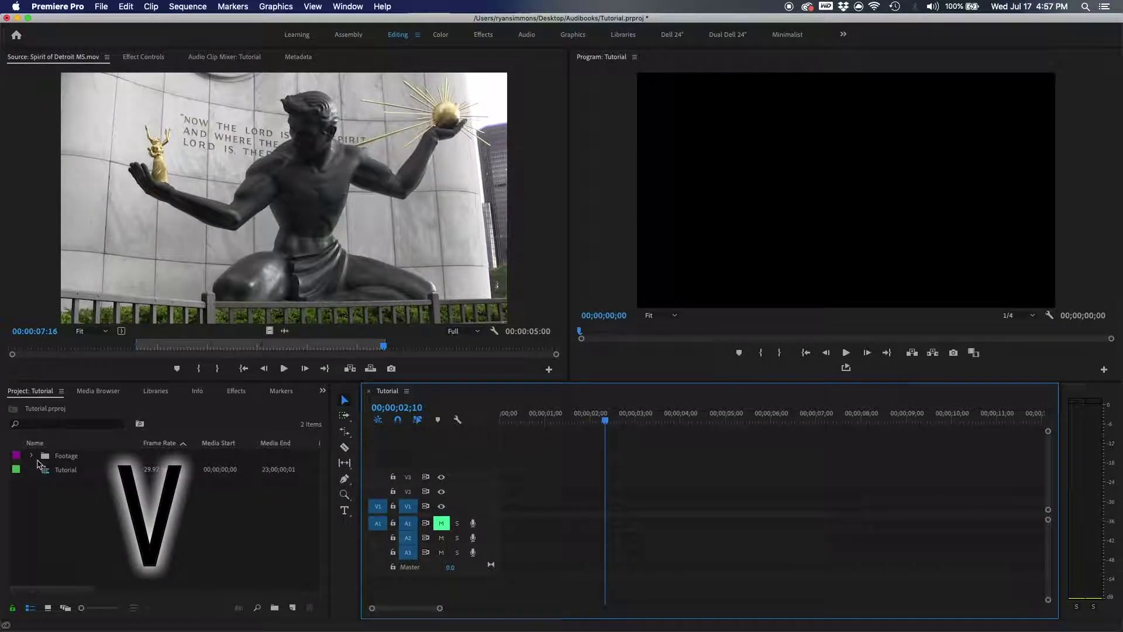
Expand the Footage bin and place Renaissance Center.mov on the V1 track with the timeline zoomed out
{"action": "left_click", "coordinate": [31, 455]}
{"action": "left_click_drag", "start_coordinate": [55, 488], "coordinate": [647, 519]}
{"action": "key", "text": "minus"}
{"action": "left_click_drag", "start_coordinate": [835, 504], "coordinate": [793, 490]}
Switch to the Hand tool and back, and with the playhead at 00;00;23;01 shift the Renaissance Center clip later
{"action": "key", "text": "h"}
{"action": "left_click", "coordinate": [840, 198]}
{"action": "key", "text": "v"}
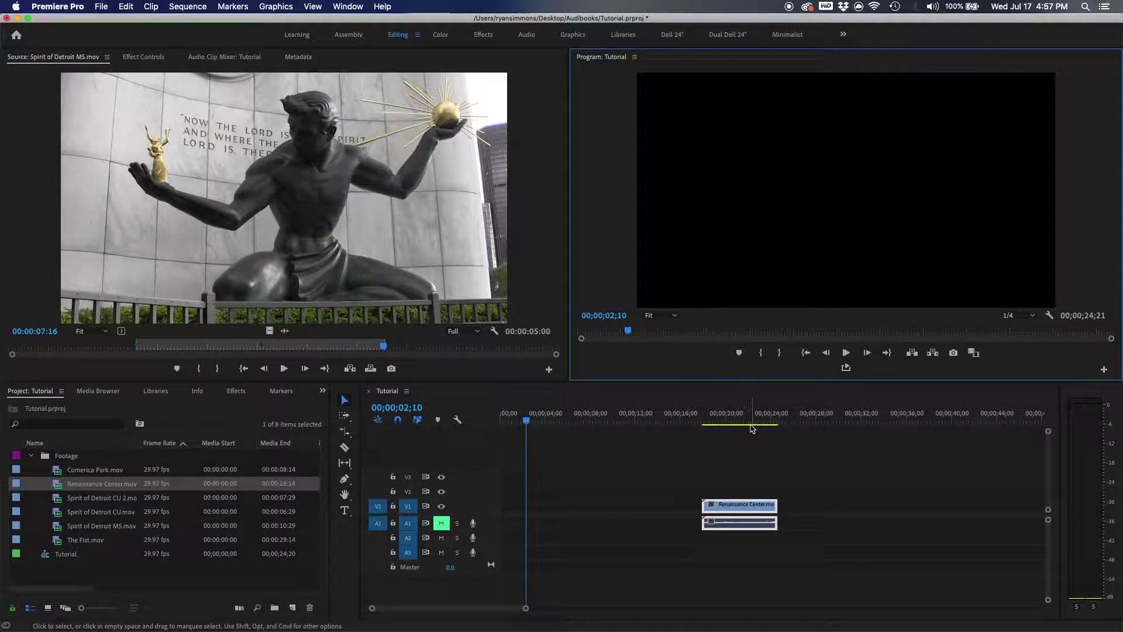
{"action": "left_click", "coordinate": [758, 416]}
{"action": "left_click_drag", "start_coordinate": [705, 509], "coordinate": [801, 505]}
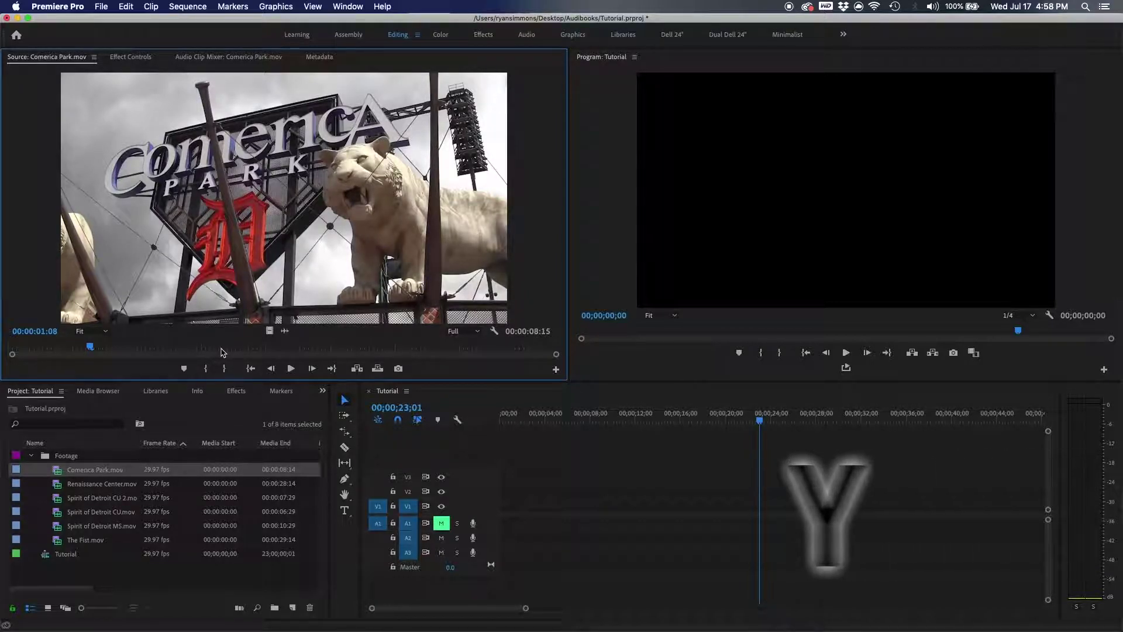
Activate the Slip tool and mark Comerica Park.mov from 00:00:03:04 to 00:00:05:14 in the Source monitor
{"action": "left_click", "coordinate": [344, 463]}
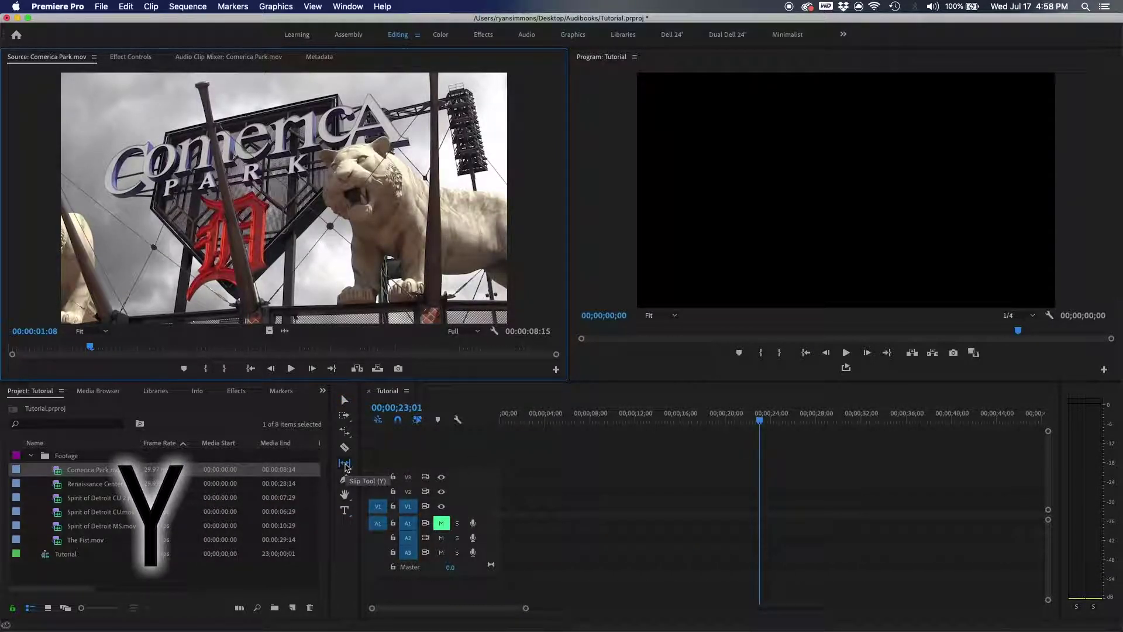
{"action": "mouse_move", "coordinate": [213, 348]}
{"action": "left_mouse_down"}
{"action": "mouse_move", "coordinate": [261, 358]}
{"action": "mouse_move", "coordinate": [211, 357]}
{"action": "left_mouse_up"}
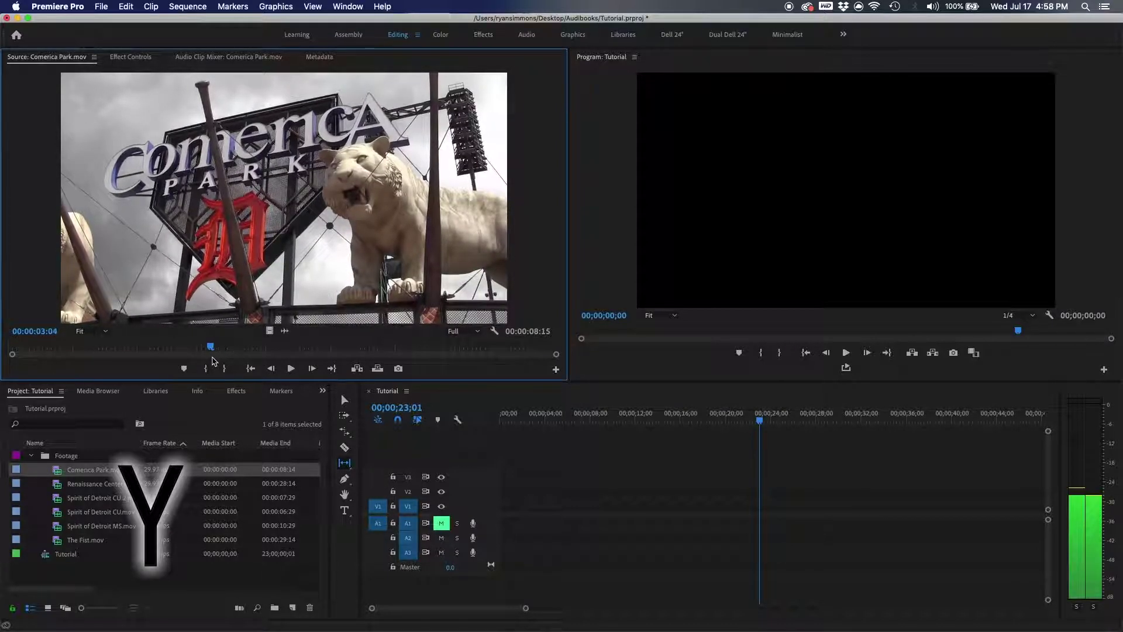
{"action": "key", "text": "i"}
{"action": "key", "text": "u"}
{"action": "left_click", "coordinate": [362, 347]}
{"action": "key", "text": "o"}
Place the marked section of Comerica Park.mov on V1 at about 00;00;04;20 and set the playhead to 00;00;05;08
{"action": "left_click_drag", "start_coordinate": [353, 321], "coordinate": [562, 503]}
{"action": "left_click", "coordinate": [562, 417]}
{"action": "left_click_drag", "start_coordinate": [561, 418], "coordinate": [561, 418]}
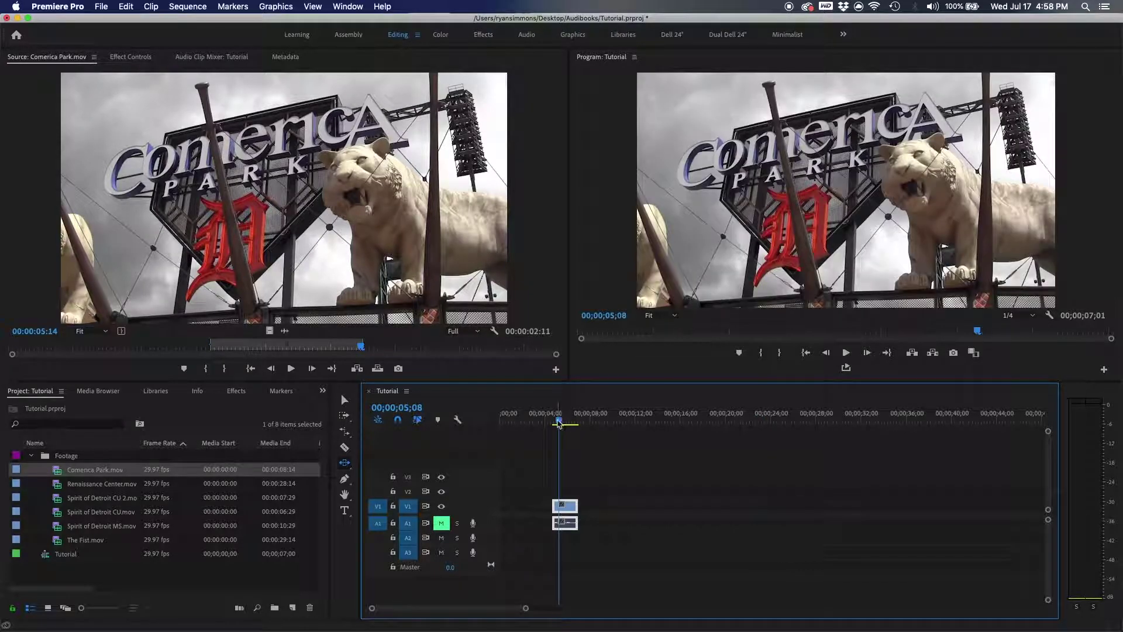
Extend the start of the Comerica Park clip on V1 earlier, trim its end to about 00;00;06;15, and set the playhead to 00;00;05;17
{"action": "key", "text": "equal"}
{"action": "key", "text": "equal"}
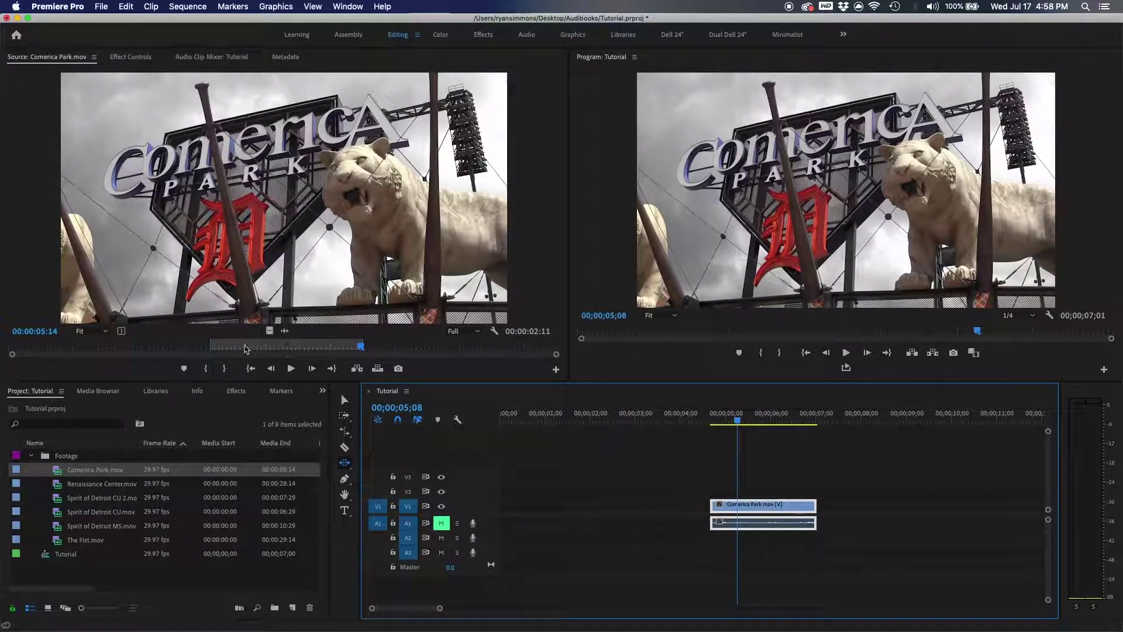
{"action": "left_click", "coordinate": [202, 347]}
{"action": "key", "text": "space"}
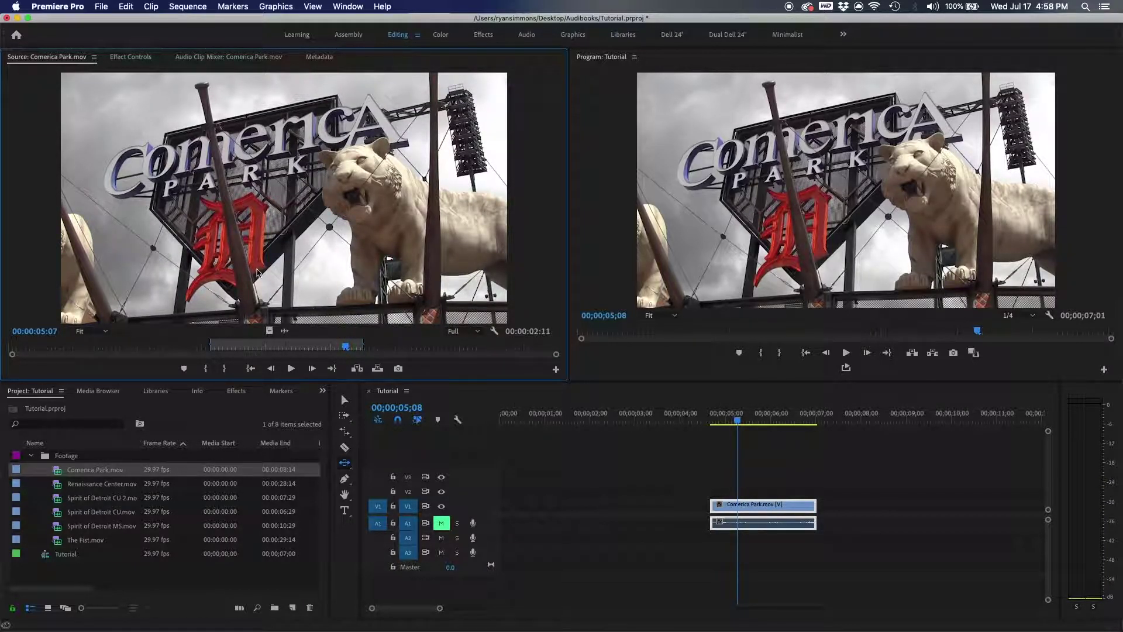
{"action": "key", "text": "v"}
{"action": "left_click_drag", "start_coordinate": [712, 505], "coordinate": [695, 506]}
{"action": "left_click_drag", "start_coordinate": [816, 506], "coordinate": [807, 472]}
{"action": "left_click", "coordinate": [752, 421]}
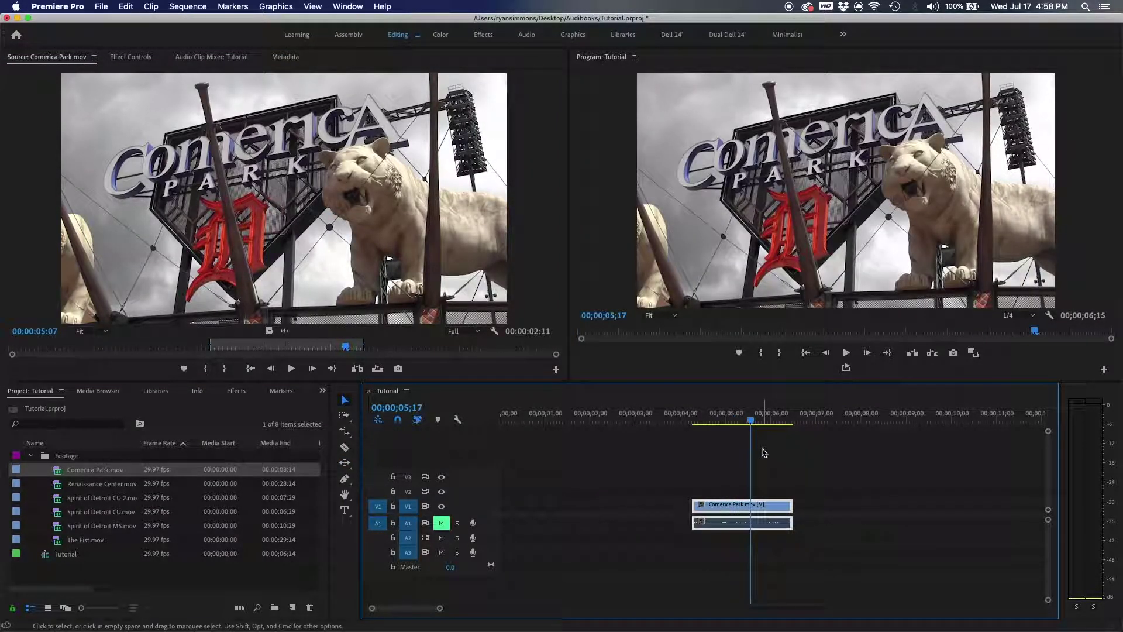
Slip the footage inside the Comerica Park clip back and forth by a few frames while keeping the clip's timeline position
{"action": "key", "text": "y"}
{"action": "mouse_move", "coordinate": [747, 506]}
{"action": "left_mouse_down"}
{"action": "mouse_move", "coordinate": [730, 506]}
{"action": "mouse_move", "coordinate": [756, 513]}
{"action": "left_mouse_up"}
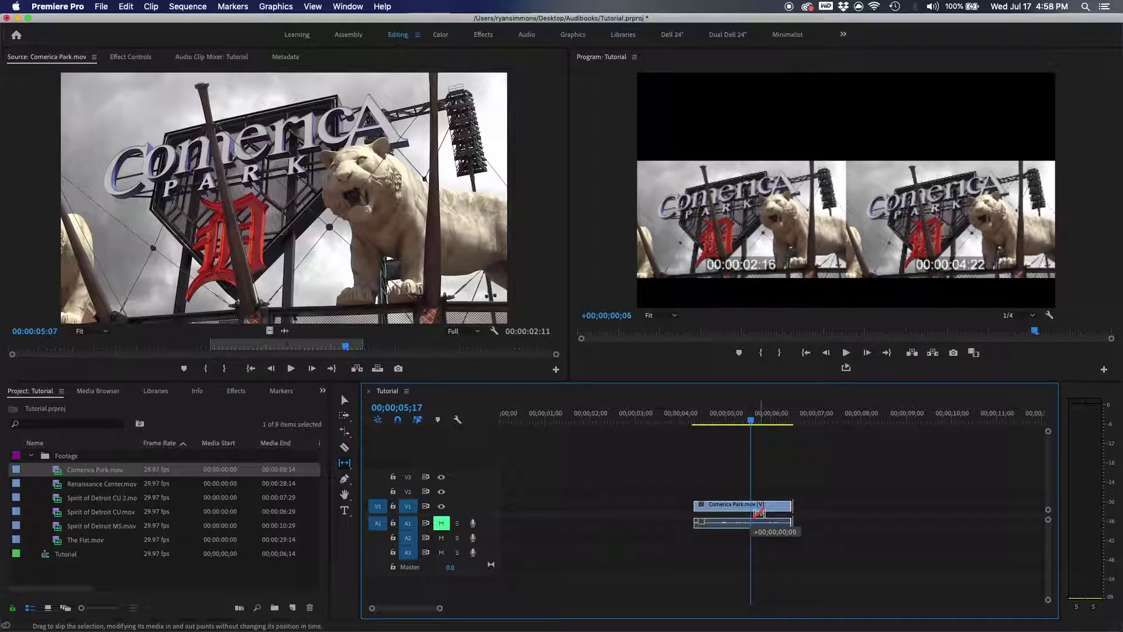
{"action": "left_click_drag", "start_coordinate": [767, 516], "coordinate": [741, 514]}
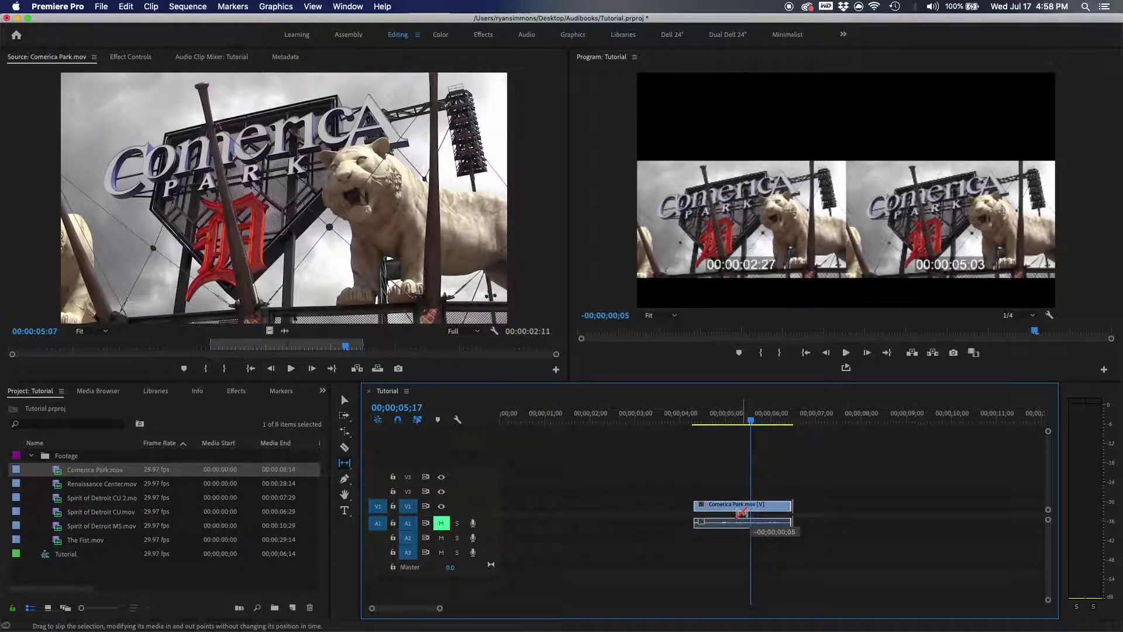
{"action": "left_click_drag", "start_coordinate": [741, 513], "coordinate": [740, 513]}
{"action": "mouse_move", "coordinate": [741, 513]}
{"action": "left_mouse_down"}
{"action": "mouse_move", "coordinate": [702, 513]}
{"action": "mouse_move", "coordinate": [752, 513]}
{"action": "left_mouse_up"}
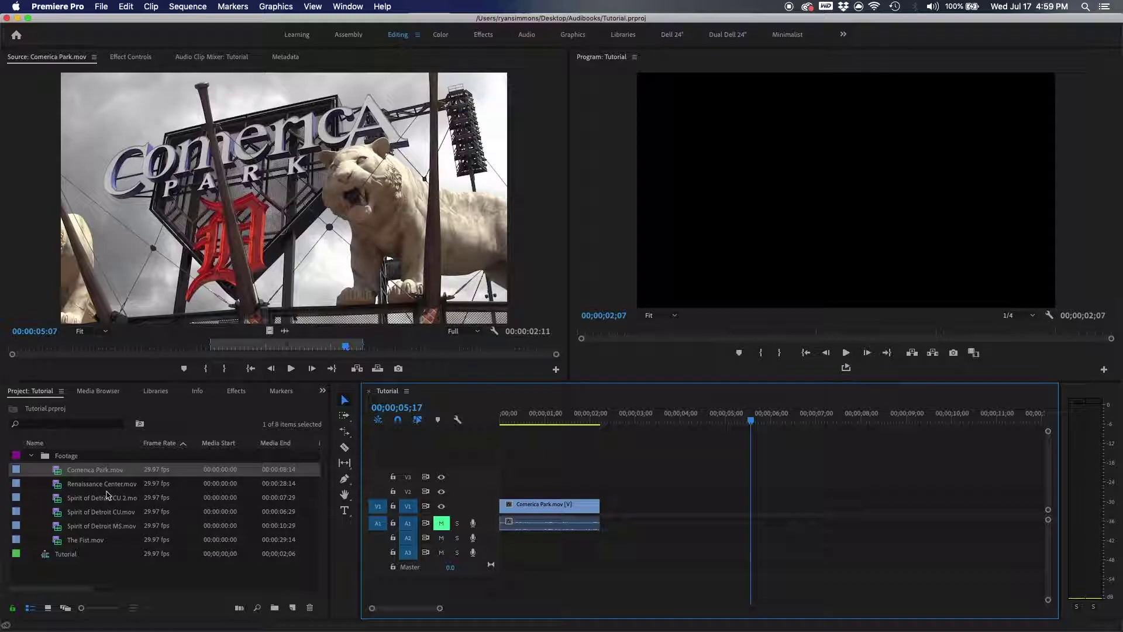
Place Spirit of Detroit CU 2.mov directly after the Comerica Park clip on V1 and set the playhead to 00;00;01;26
{"action": "left_click_drag", "start_coordinate": [57, 490], "coordinate": [646, 512]}
{"action": "key", "text": "super+z"}
{"action": "left_click_drag", "start_coordinate": [81, 498], "coordinate": [612, 516]}
{"action": "left_click_drag", "start_coordinate": [635, 425], "coordinate": [588, 427]}
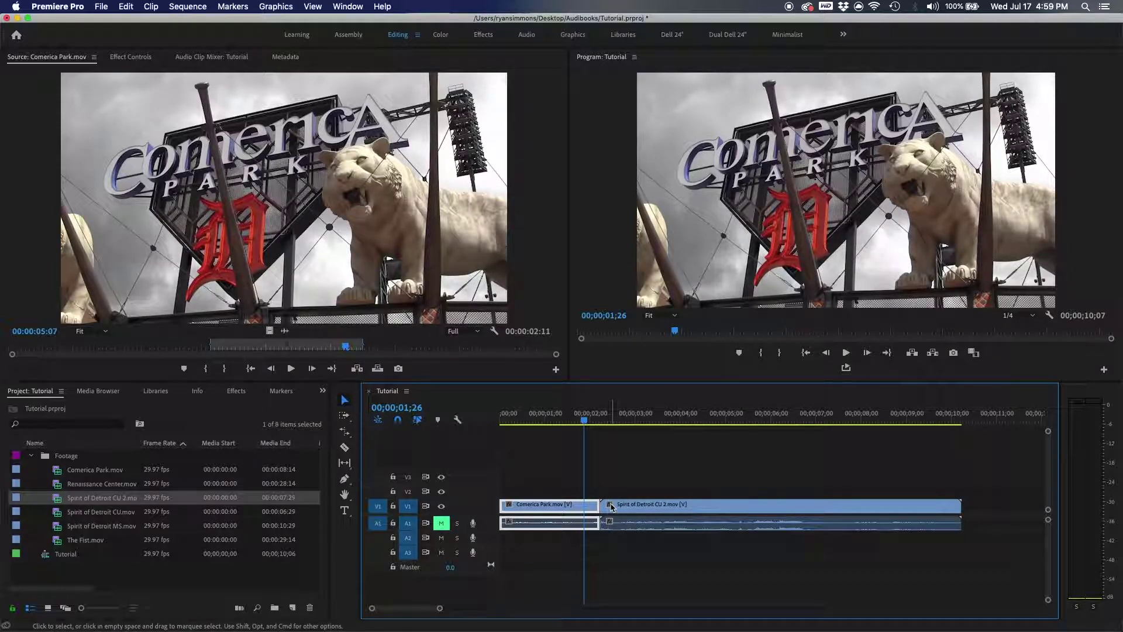
Try lengthening the Comerica Park clip by moving the following clip later and deleting the leftover gap, and undo these edits
{"action": "left_click_drag", "start_coordinate": [612, 507], "coordinate": [693, 515]}
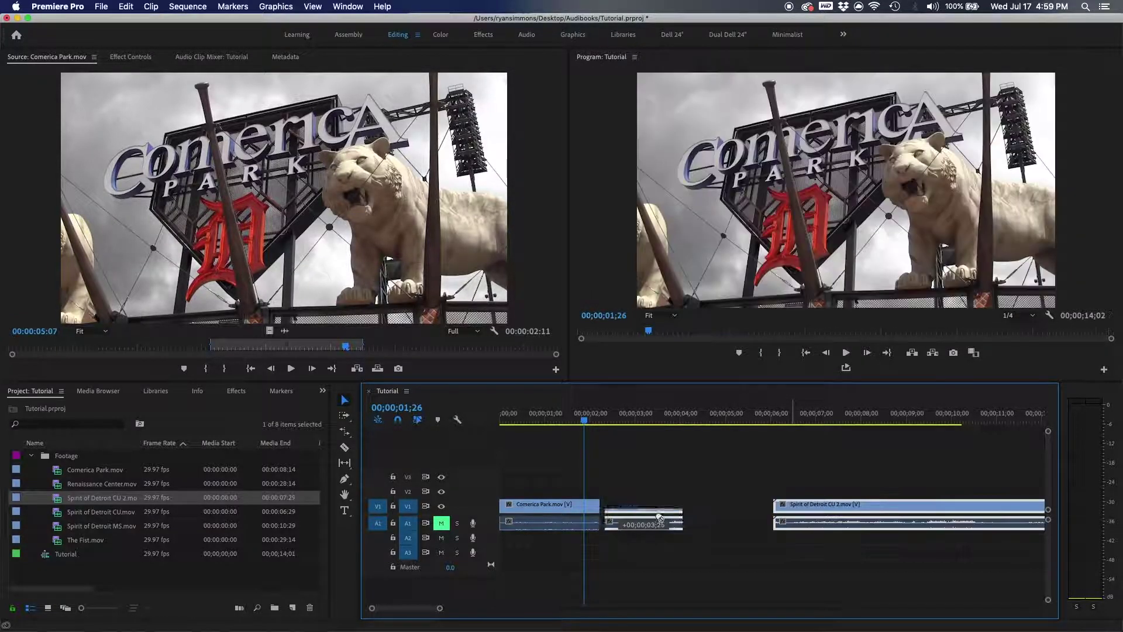
{"action": "left_click_drag", "start_coordinate": [599, 507], "coordinate": [707, 505]}
{"action": "left_click", "coordinate": [750, 507]}
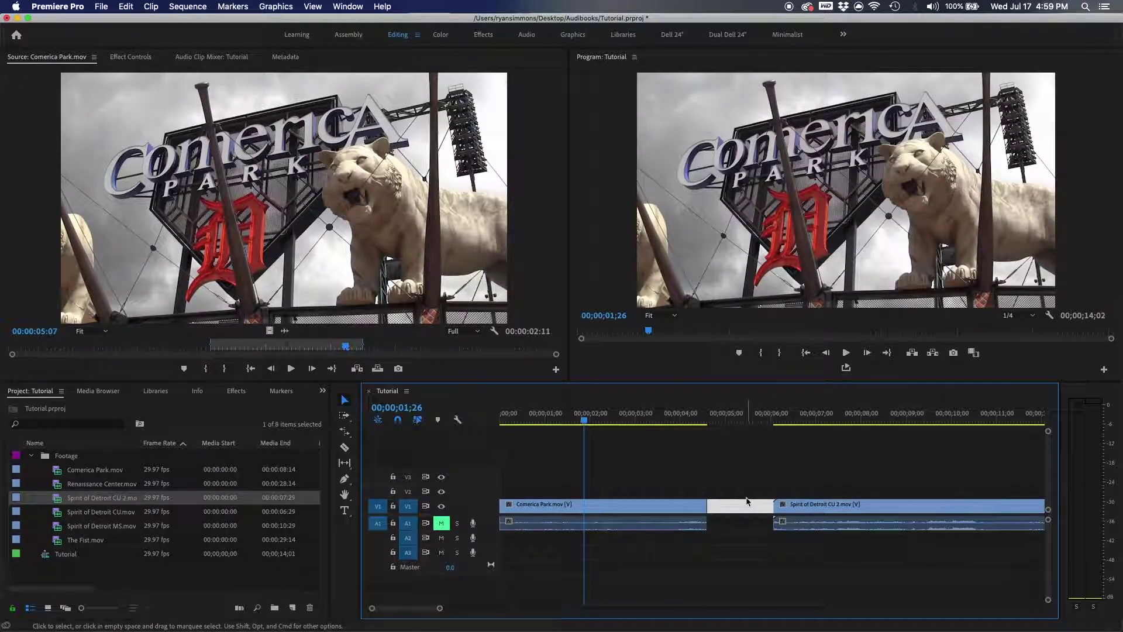
{"action": "key", "text": "Delete"}
{"action": "key", "text": "super+z"}
{"action": "key", "text": "super+z"}
{"action": "key", "text": "super+z"}
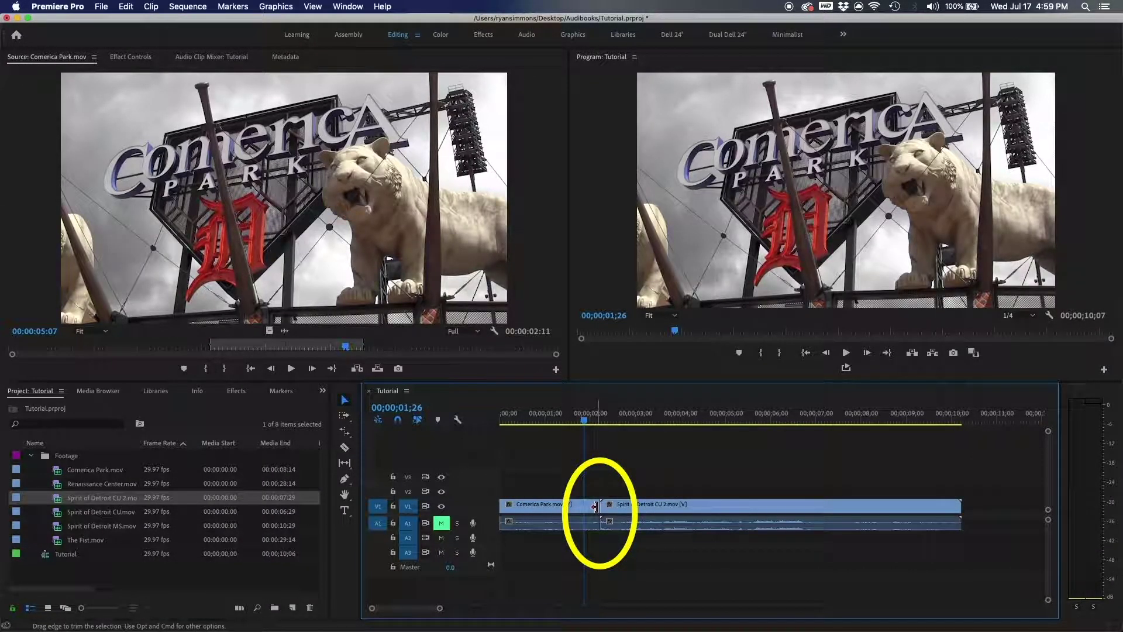
Ripple-trim the end of the Comerica Park clip out to about 00;00;02;29 and back to about 00;00;01;27
{"action": "left_click_drag", "start_coordinate": [595, 507], "coordinate": [632, 509]}
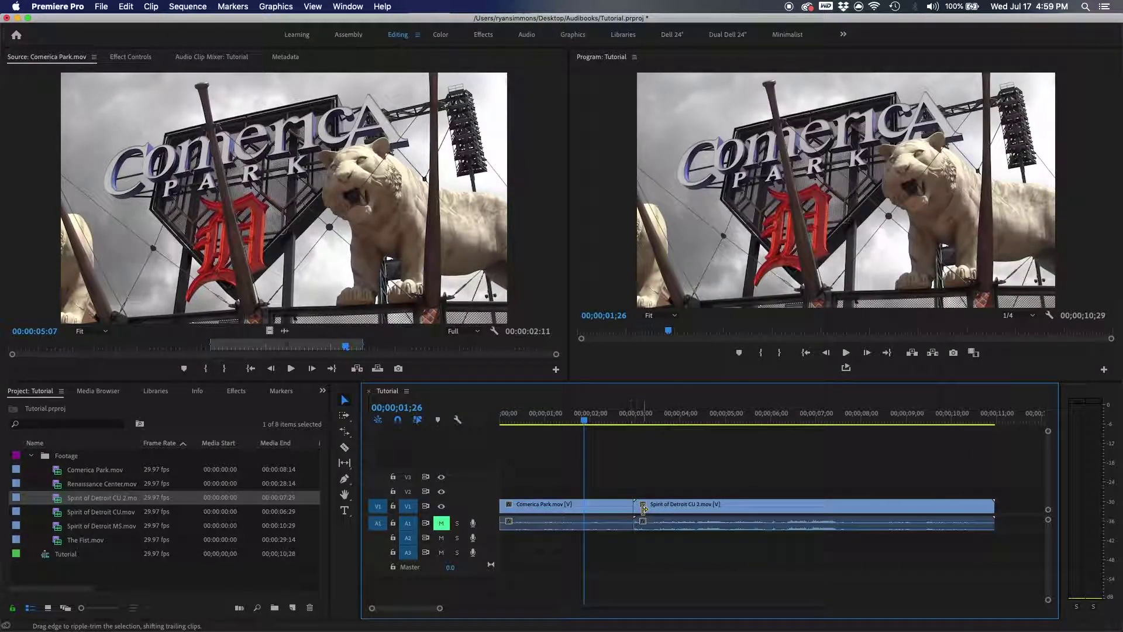
{"action": "left_click", "coordinate": [610, 511]}
{"action": "left_click_drag", "start_coordinate": [627, 420], "coordinate": [630, 421]}
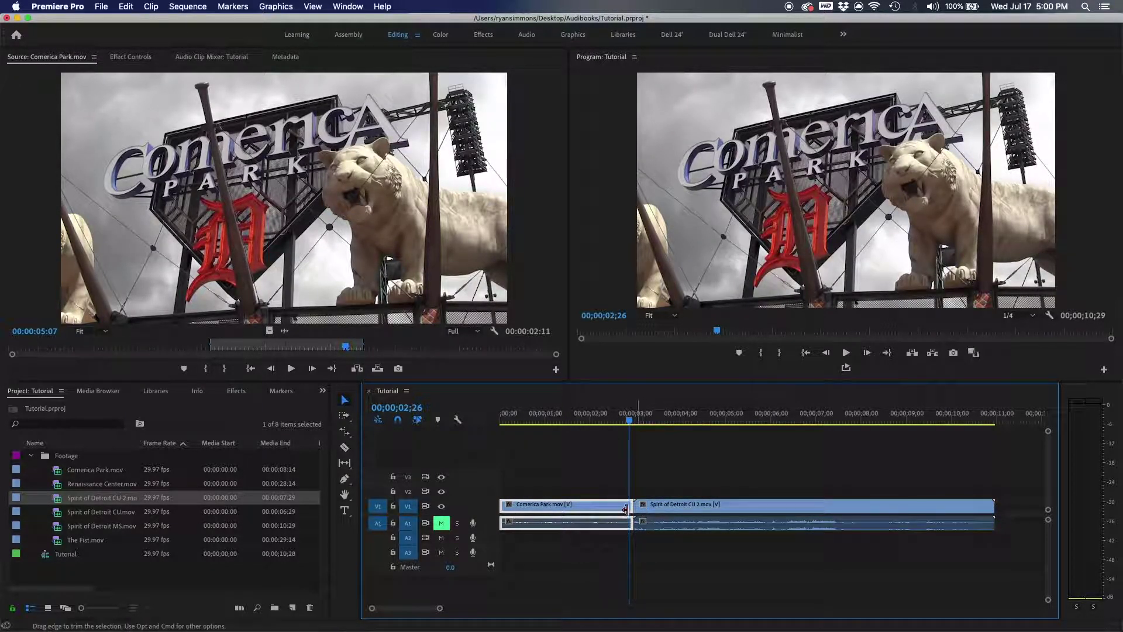
{"action": "key", "text": "super"}
{"action": "left_click_drag", "start_coordinate": [629, 505], "coordinate": [583, 506]}
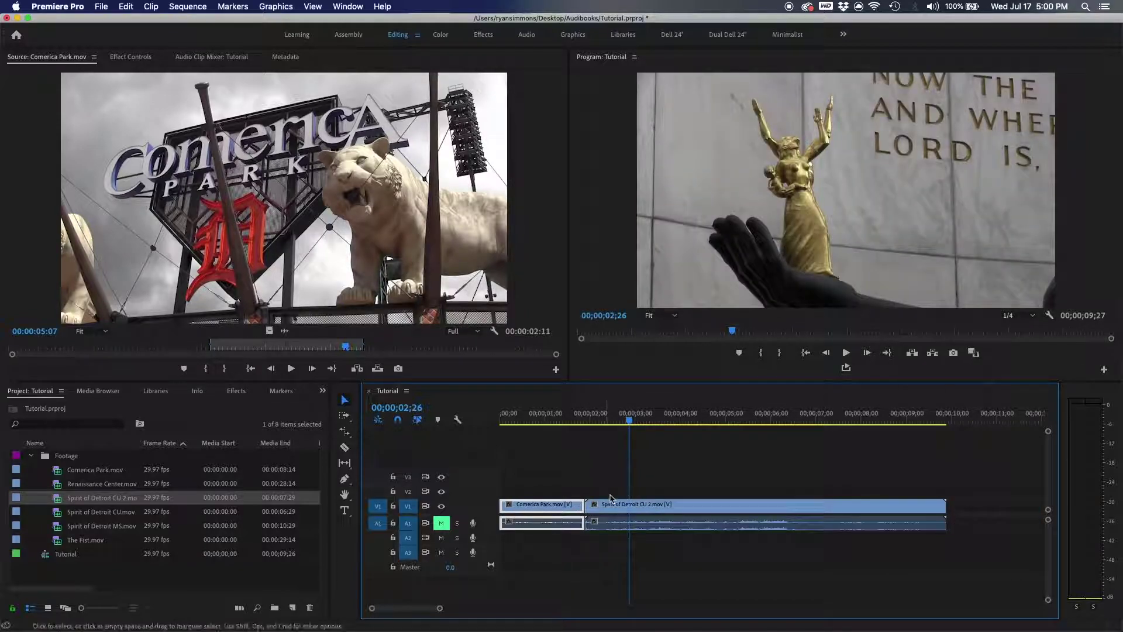
Try a non-ripple trim of the Comerica Park clip's end to about 00;00;01;05, select the gap, and undo the trim
{"action": "left_click_drag", "start_coordinate": [580, 507], "coordinate": [552, 507]}
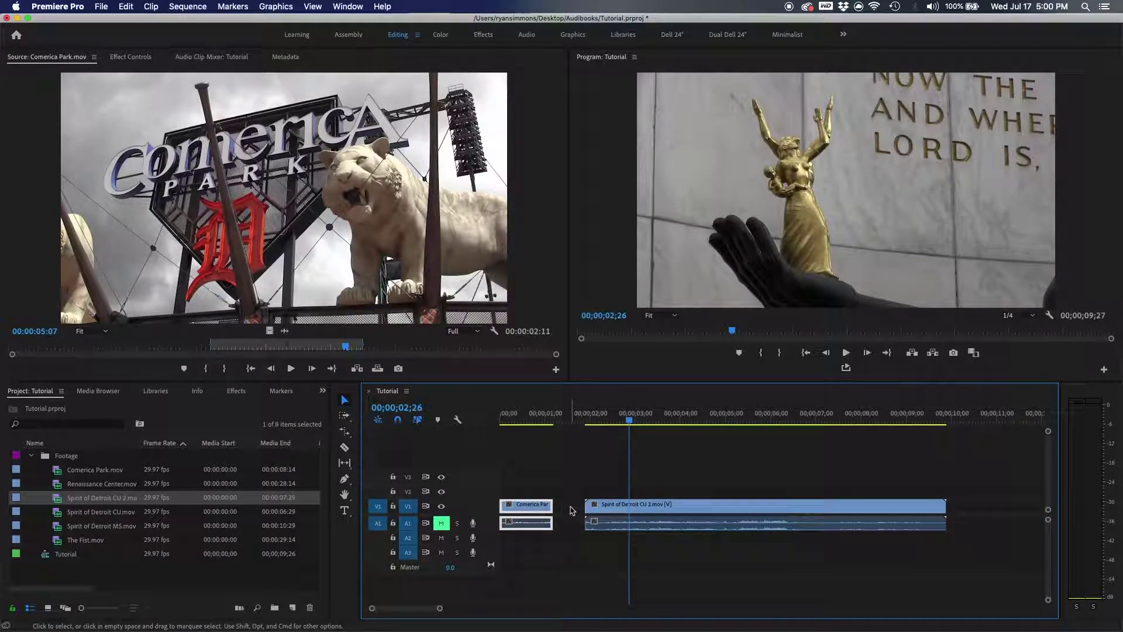
{"action": "left_click", "coordinate": [572, 506]}
{"action": "key", "text": "super+z"}
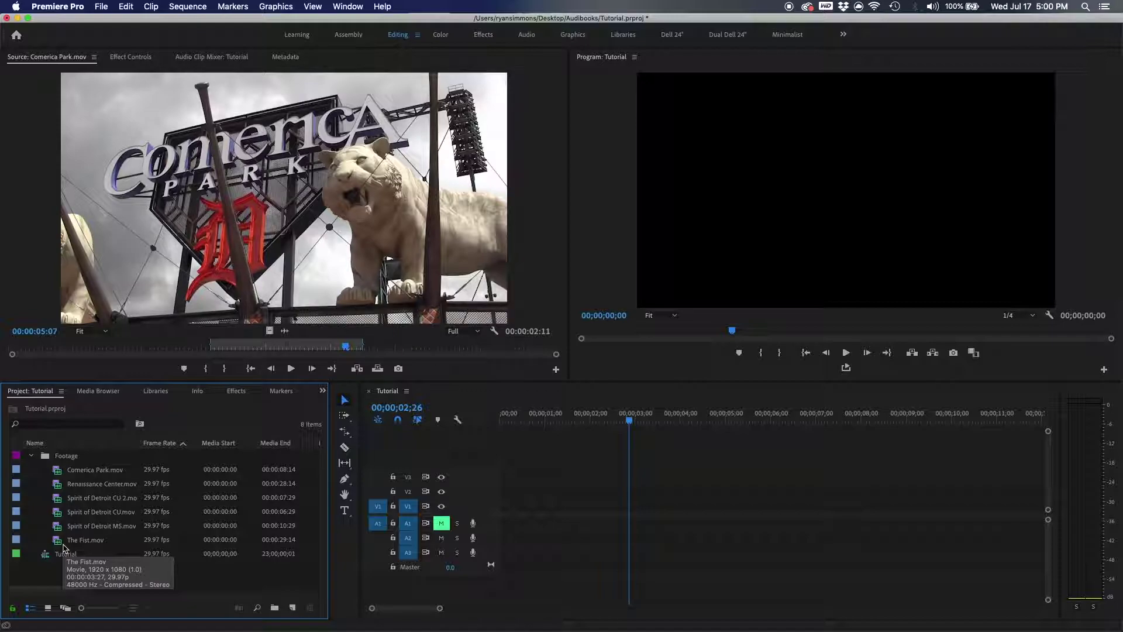
Place The Fist.mov at the start of V1 with Spirit of Detroit MS.mov directly after it, and set the playhead to 00;00;05;17
{"action": "left_click_drag", "start_coordinate": [629, 419], "coordinate": [660, 440]}
{"action": "left_click_drag", "start_coordinate": [50, 541], "coordinate": [480, 515]}
{"action": "left_click_drag", "start_coordinate": [57, 523], "coordinate": [677, 513]}
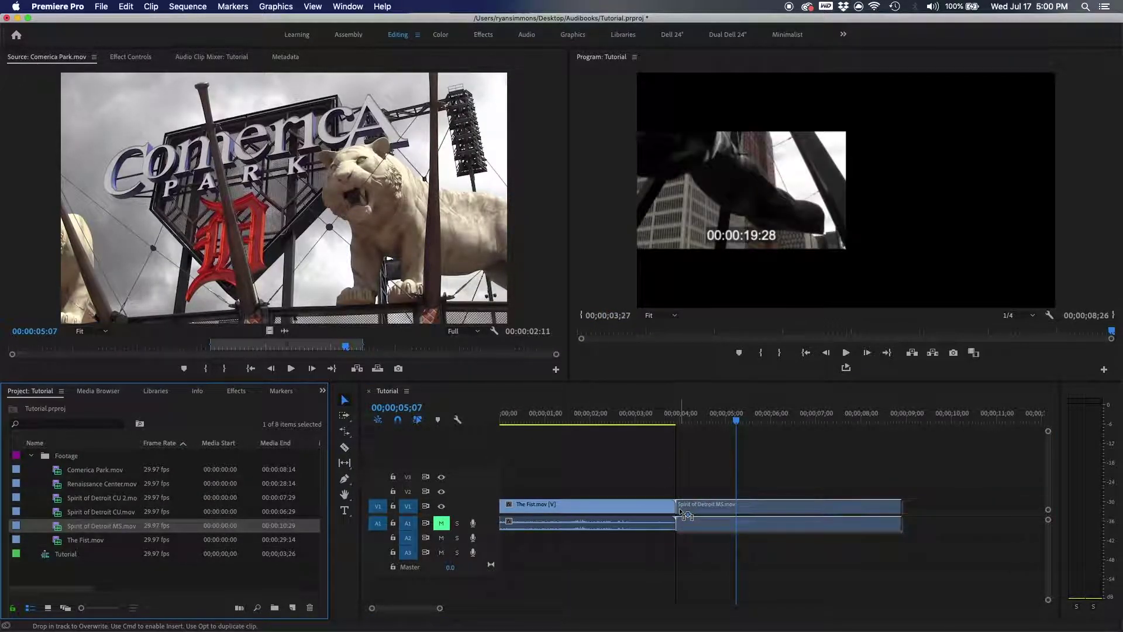
{"action": "mouse_move", "coordinate": [746, 419]}
{"action": "left_mouse_down"}
{"action": "mouse_move", "coordinate": [635, 421]}
{"action": "mouse_move", "coordinate": [751, 420]}
{"action": "left_mouse_up"}
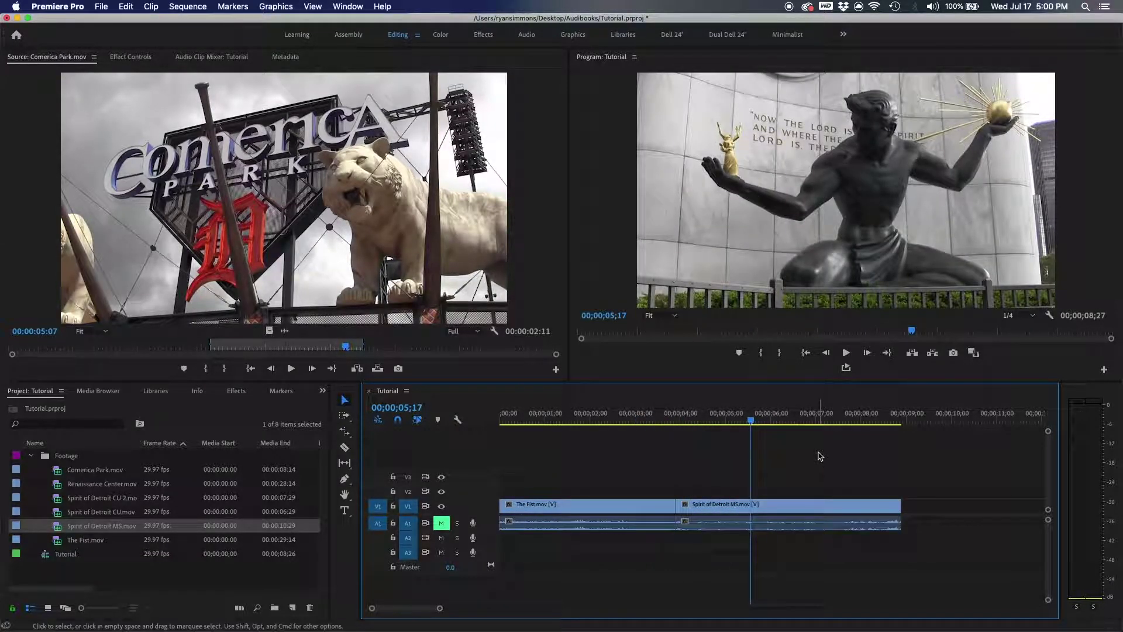
Select the Spirit of Detroit MS clip, ripple-trim its start to the playhead, and trim its end at 00;00;05;22
{"action": "key", "text": "d"}
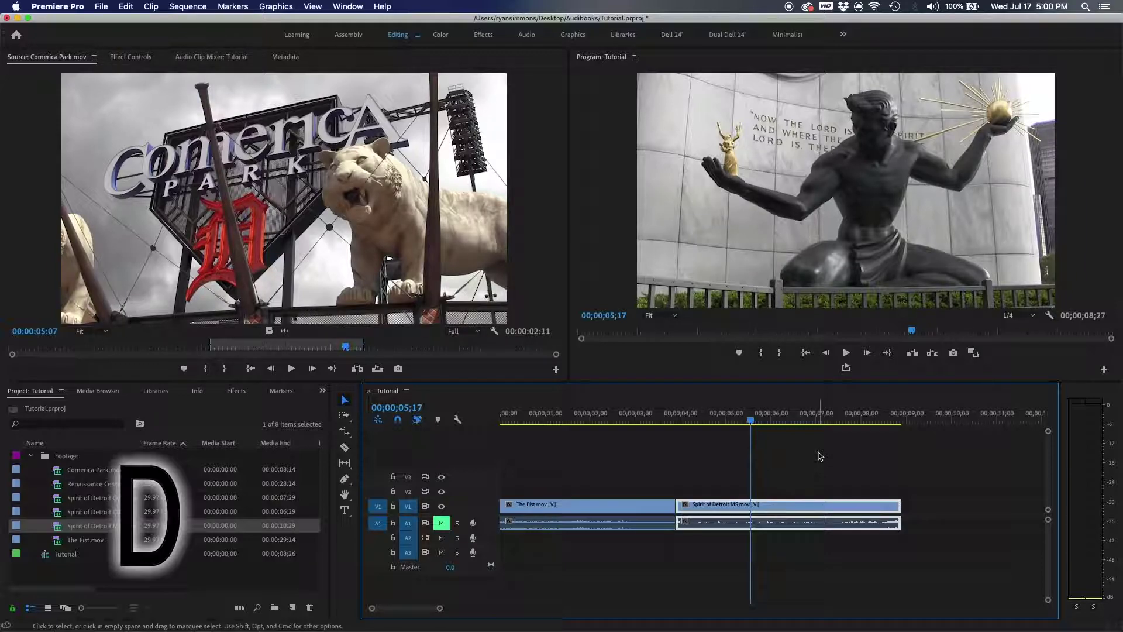
{"action": "key", "text": "q"}
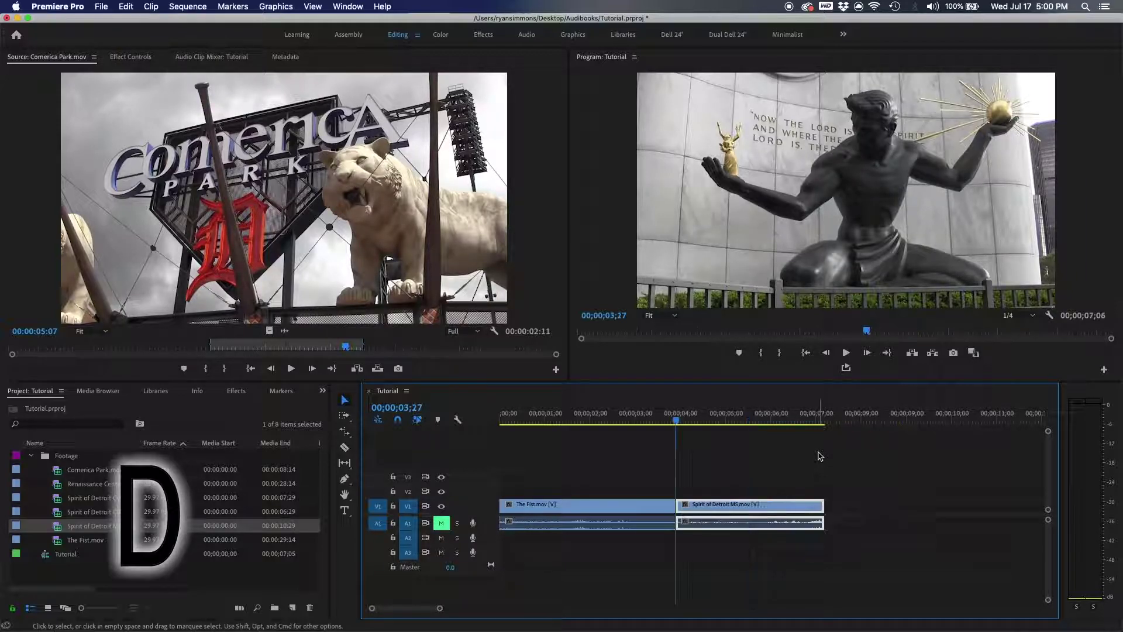
{"action": "key", "text": "shift+Right"}
{"action": "key", "text": "shift+Right"}
{"action": "key", "text": "shift+Right"}
{"action": "key", "text": "shift+Right"}
{"action": "key", "text": "shift+Right"}
{"action": "key", "text": "shift+Right"}
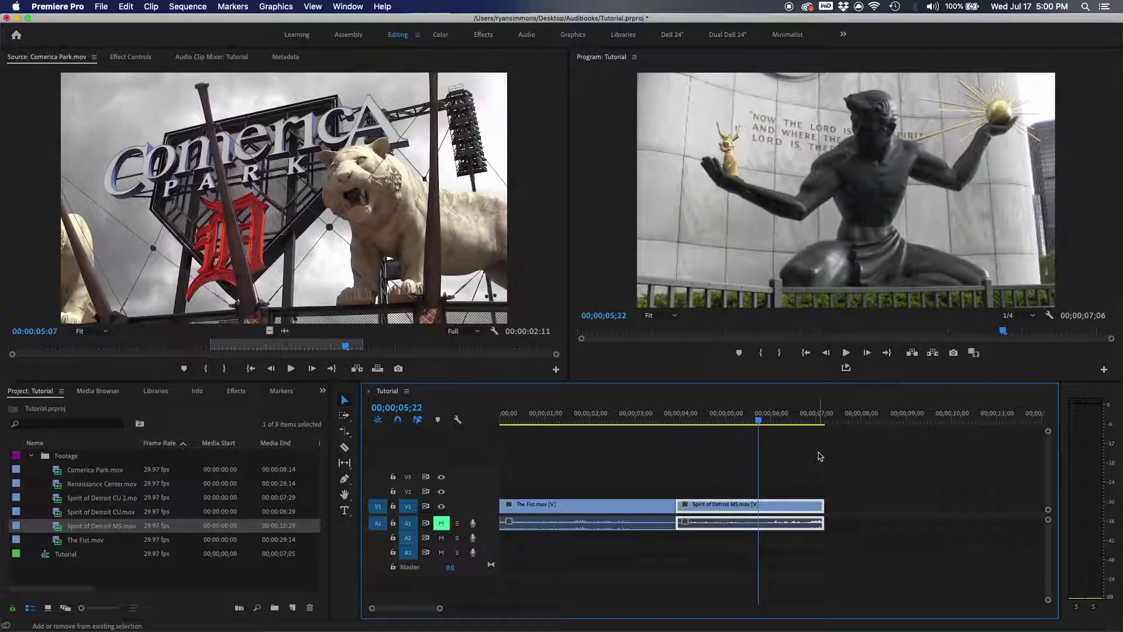
{"action": "key", "text": "super+z"}
Split The Fist clip at about 00;00;00;23 and 00;00;03;08, and delete its last piece while leaving the gap
{"action": "key", "text": "j"}
{"action": "key", "text": "j"}
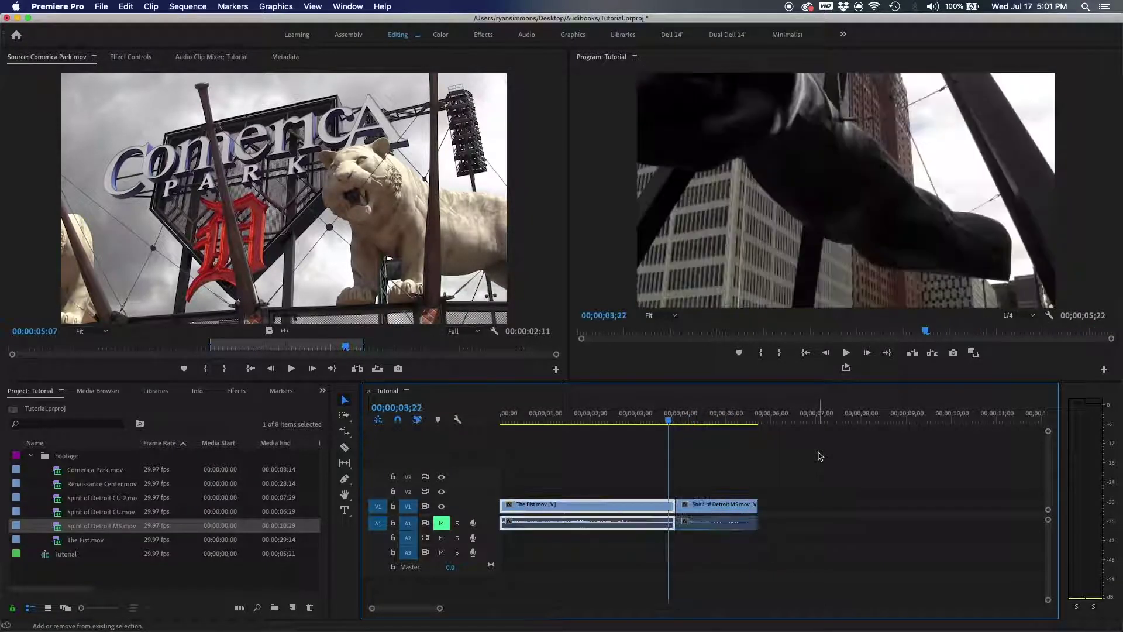
{"action": "key", "text": "l"}
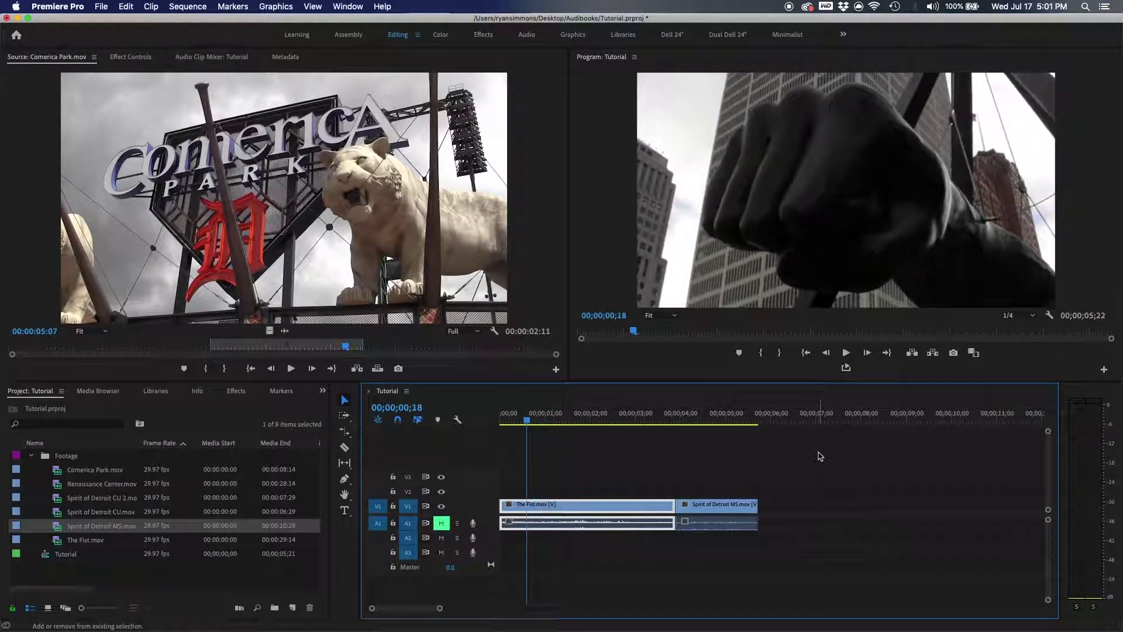
{"action": "key", "text": "super+k"}
{"action": "key", "text": "space"}
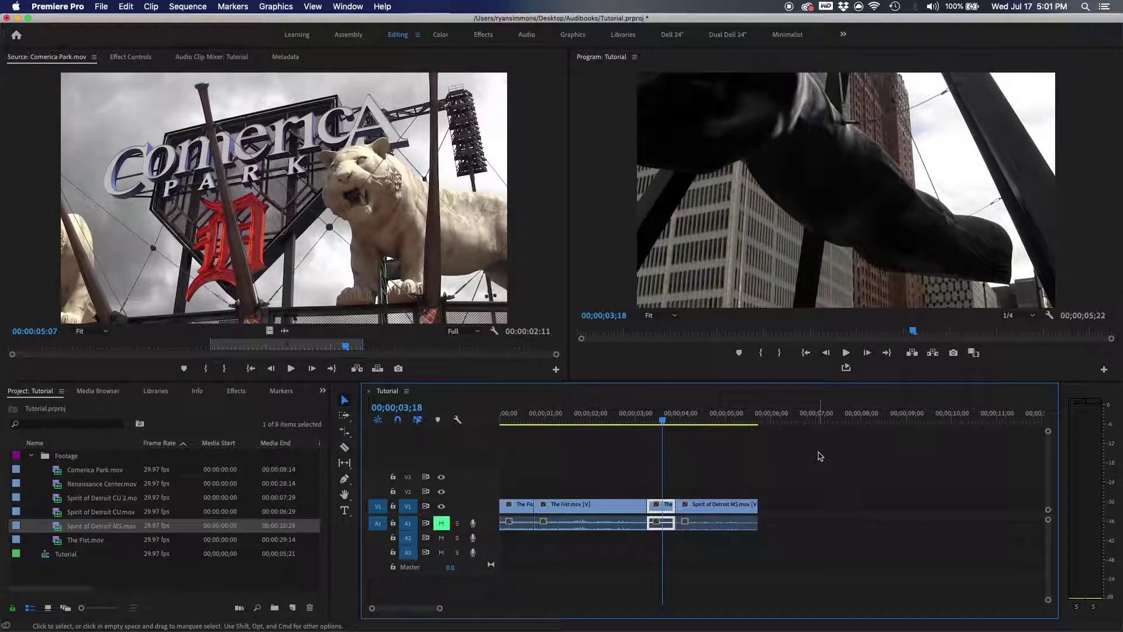
{"action": "key", "text": "Delete"}
Jump the playhead back and forth between the edit points on V1, from the sequence start through the clip edges, ending at 00;00;03;08
{"action": "key", "text": "Up"}
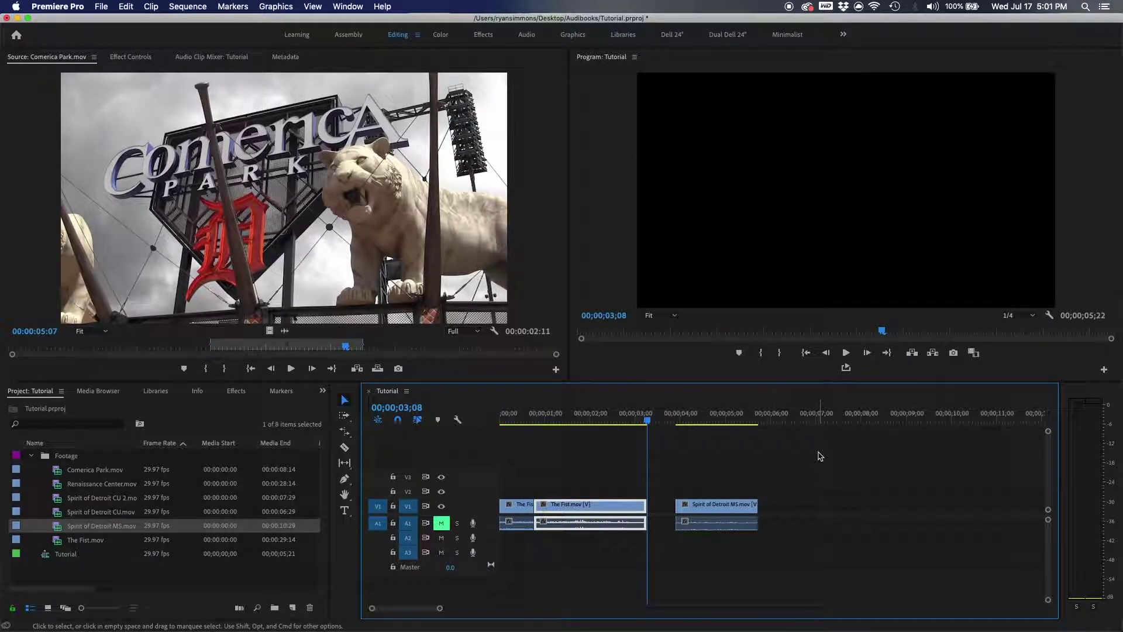
{"action": "key", "text": "Home"}
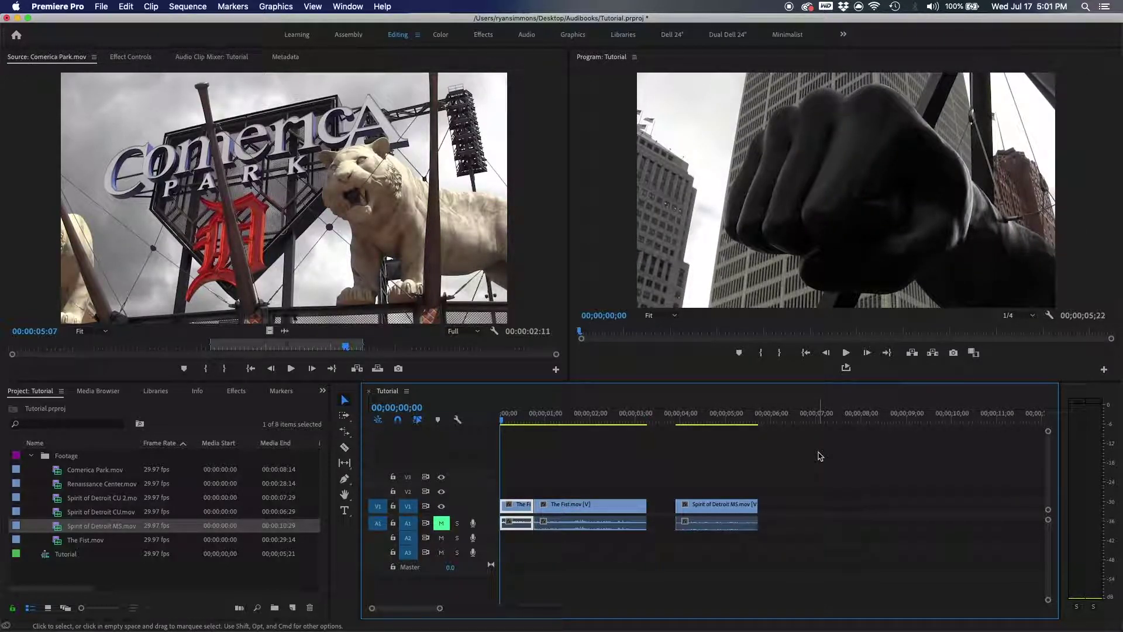
{"action": "key", "text": "Down"}
{"action": "key", "text": "Down"}
{"action": "key", "text": "Down"}
{"action": "key", "text": "Down"}
{"action": "key", "text": "Up"}
{"action": "key", "text": "Up"}
{"action": "key", "text": "Up"}
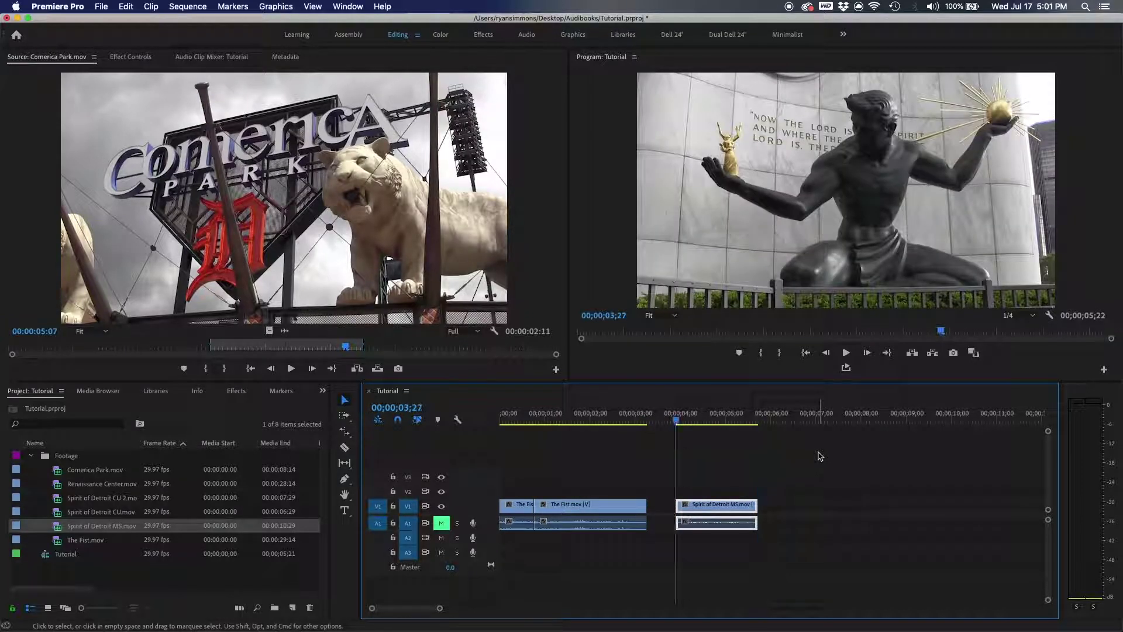
{"action": "key", "text": "Up"}
{"action": "key", "text": "Down"}
{"action": "key", "text": "Down"}
{"action": "key", "text": "Up"}
{"action": "key", "text": "Up"}
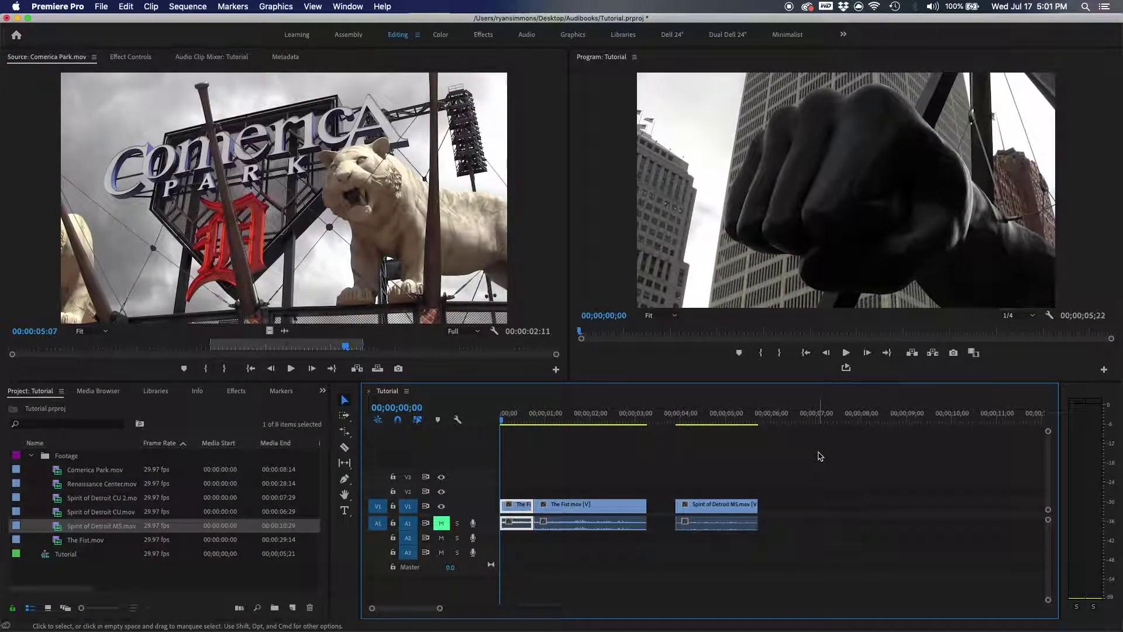
{"action": "key", "text": "Down"}
{"action": "key", "text": "Down"}
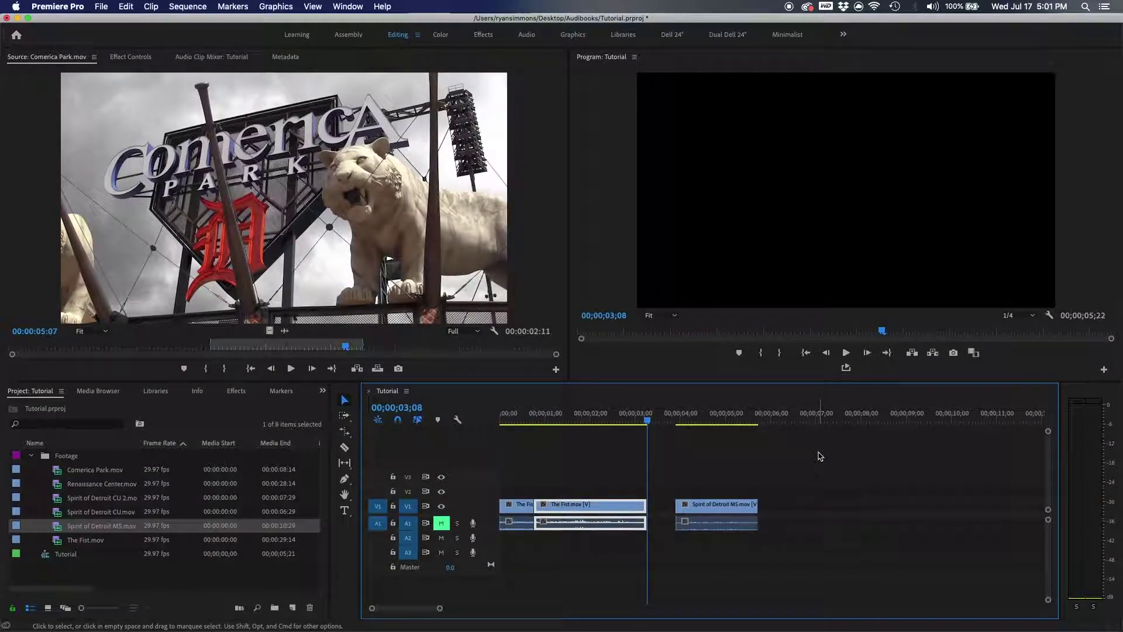
Try moving the Spirit of Detroit MS clip up from V1, deselect it, and undo the move
{"action": "mouse_move", "coordinate": [718, 508]}
{"action": "left_mouse_down"}
{"action": "mouse_move", "coordinate": [688, 507]}
{"action": "mouse_move", "coordinate": [716, 492]}
{"action": "left_mouse_up"}
{"action": "left_click", "coordinate": [713, 462]}
{"action": "key", "text": "super+z"}
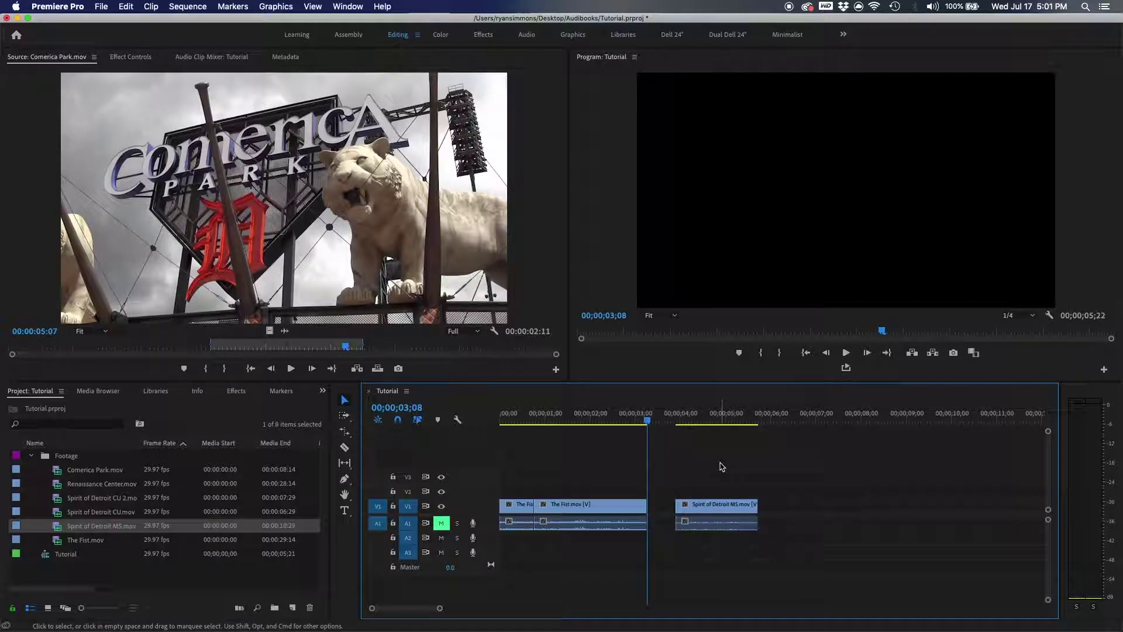
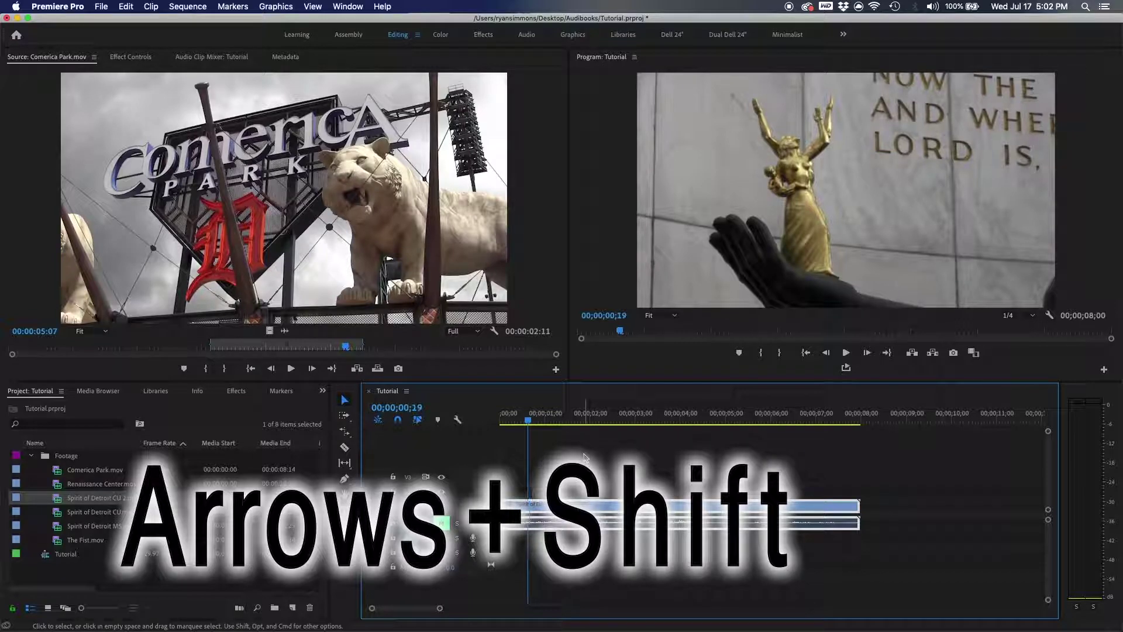
Move the playhead frame by frame back to 00;00;00;01, and forward again to 00;00;00;22
{"action": "key", "text": "Left"}
{"action": "key", "text": "Left"}
{"action": "key", "text": "Left"}
{"action": "key", "text": "Left"}
{"action": "key", "text": "Left"}
{"action": "key", "text": "Left"}
{"action": "key", "text": "Left"}
{"action": "key", "text": "Left"}
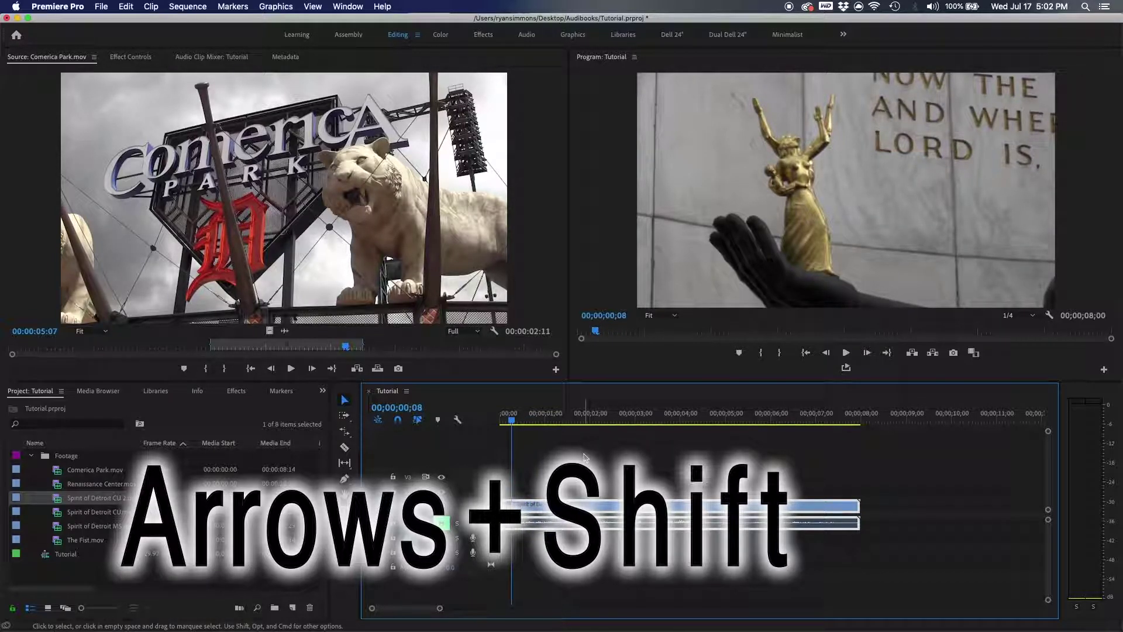
{"action": "key", "text": "Left"}
{"action": "key", "text": "Left"}
{"action": "key", "text": "Left"}
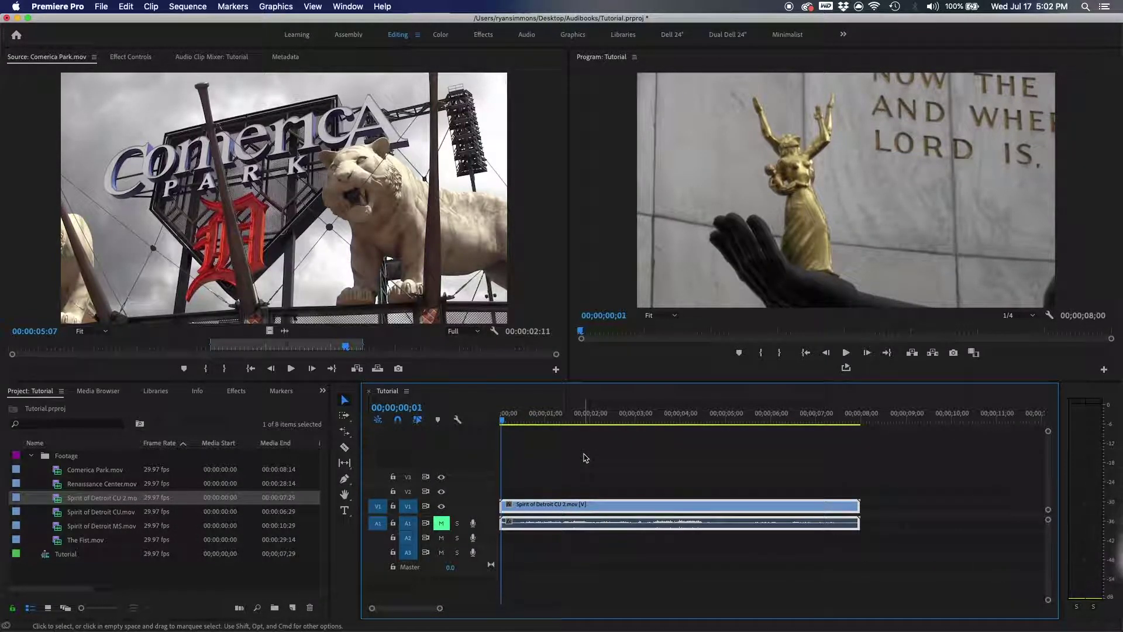
{"action": "key", "text": "Right"}
{"action": "key", "text": "Right"}
{"action": "key", "text": "Right"}
{"action": "key", "text": "Right"}
{"action": "key", "text": "Right"}
{"action": "key", "text": "Right"}
{"action": "key", "text": "Right"}
{"action": "key", "text": "Right"}
{"action": "key", "text": "Right"}
{"action": "key", "text": "Right"}
{"action": "key", "text": "Right"}
{"action": "key", "text": "Right"}
{"action": "key", "text": "Right"}
{"action": "key", "text": "Right"}
{"action": "key", "text": "Right"}
{"action": "key", "text": "Right"}
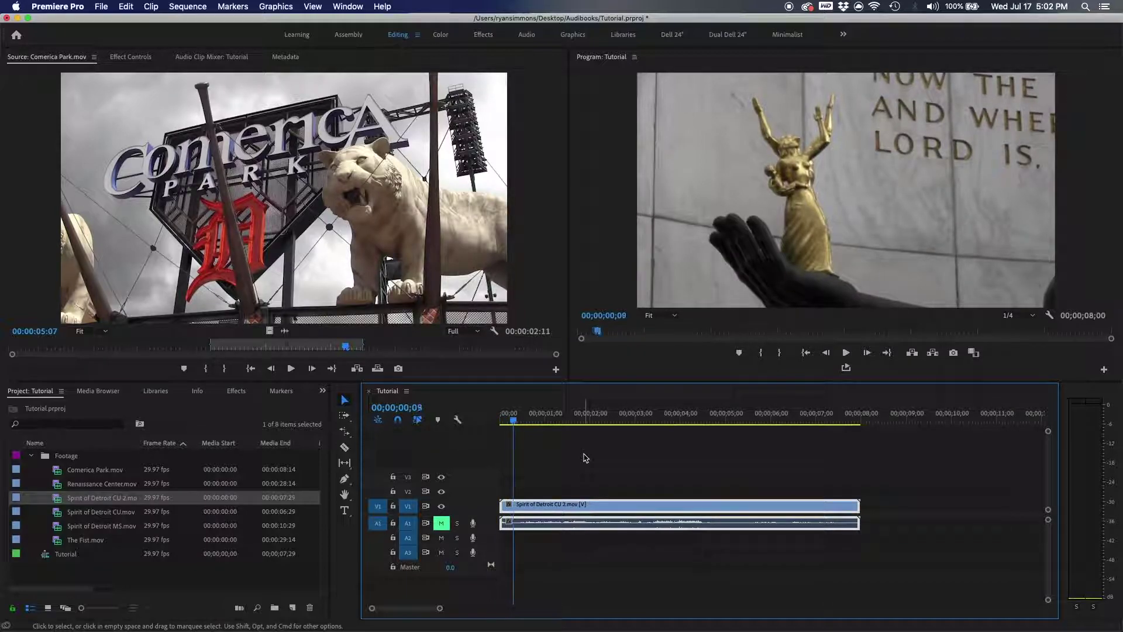
{"action": "key", "text": "Right"}
{"action": "key", "text": "Right"}
{"action": "key", "text": "Right"}
{"action": "key", "text": "Right"}
{"action": "key", "text": "Right"}
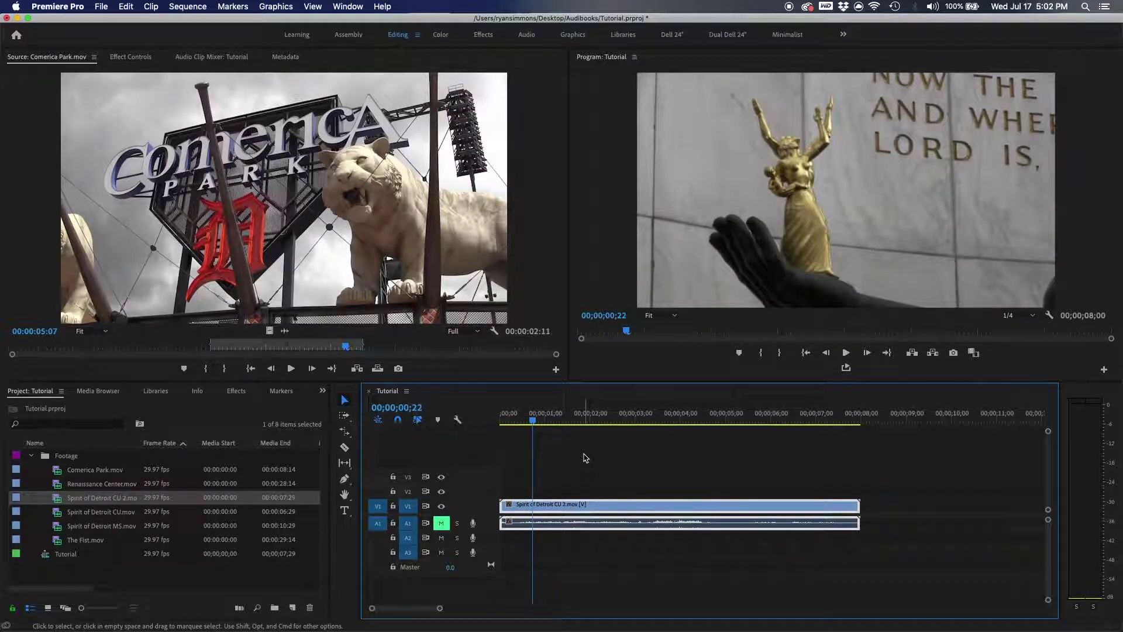
Jump the playhead between the start and end of the sequence, ending at 00;00;08;00
{"action": "key", "text": "Home"}
{"action": "key", "text": "End"}
{"action": "key", "text": "Home"}
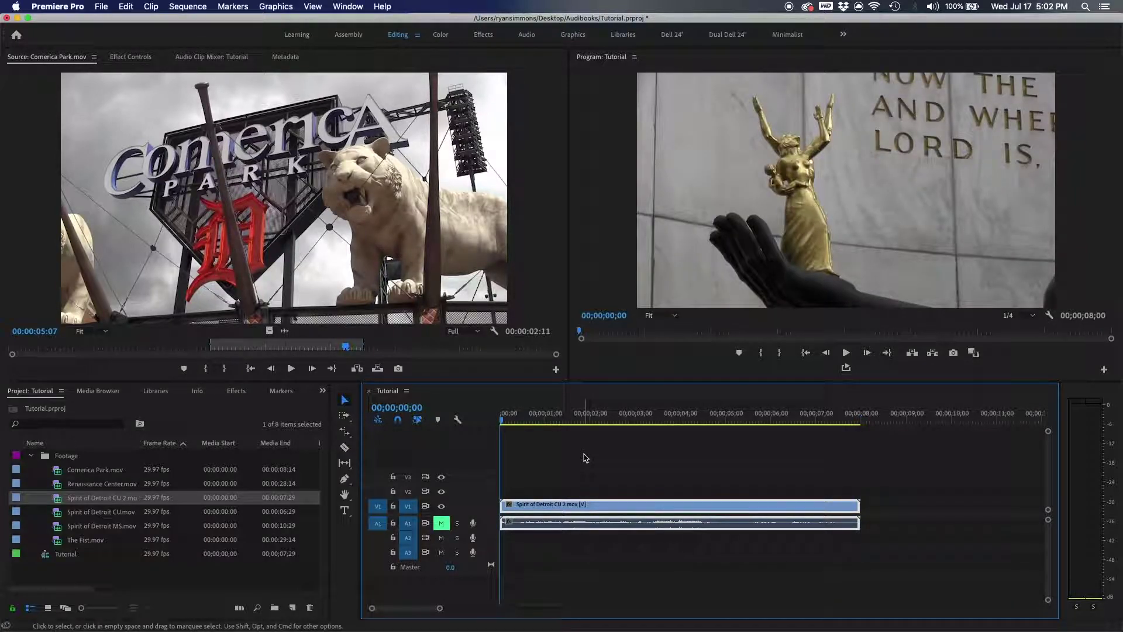
{"action": "key", "text": "End"}
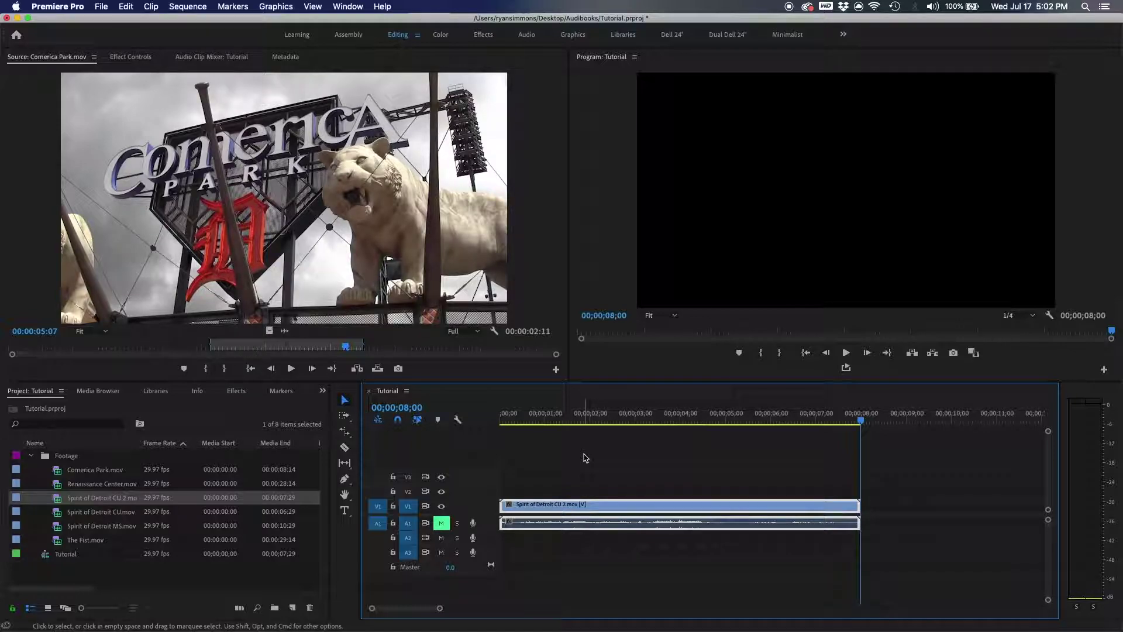
Split the Spirit of Detroit CU 2 clip at 00;00;06;03, 00;00;01;02 and 00;00;03;16
{"action": "left_click", "coordinate": [788, 473]}
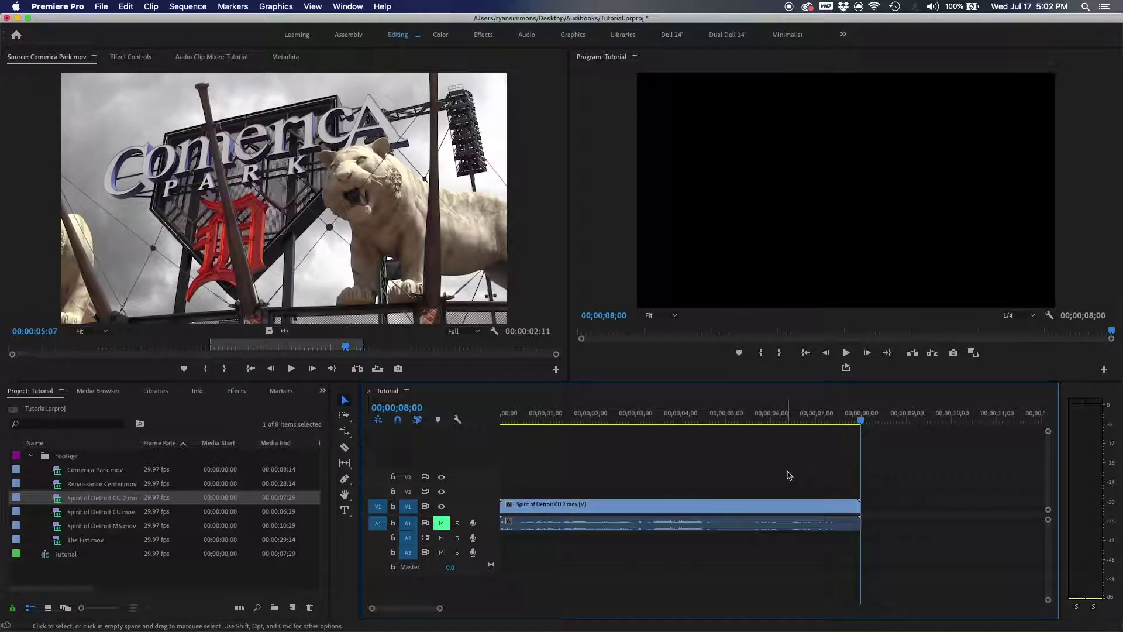
{"action": "left_click_drag", "start_coordinate": [807, 420], "coordinate": [775, 417]}
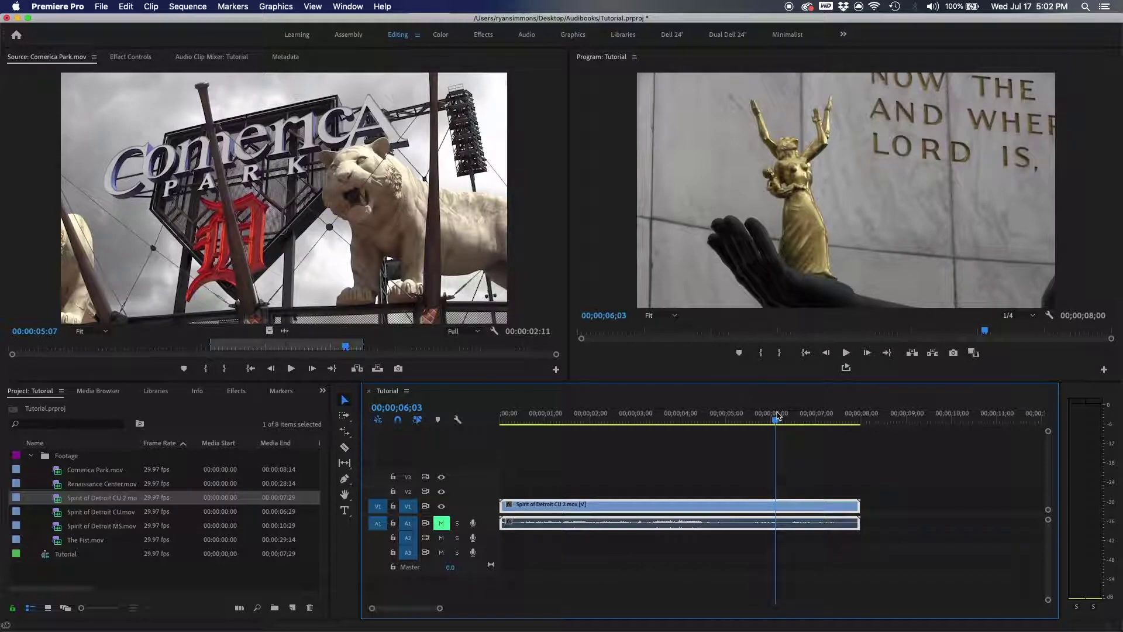
{"action": "key", "text": "super+k"}
{"action": "left_click_drag", "start_coordinate": [560, 423], "coordinate": [553, 426]}
{"action": "left_click", "coordinate": [550, 425]}
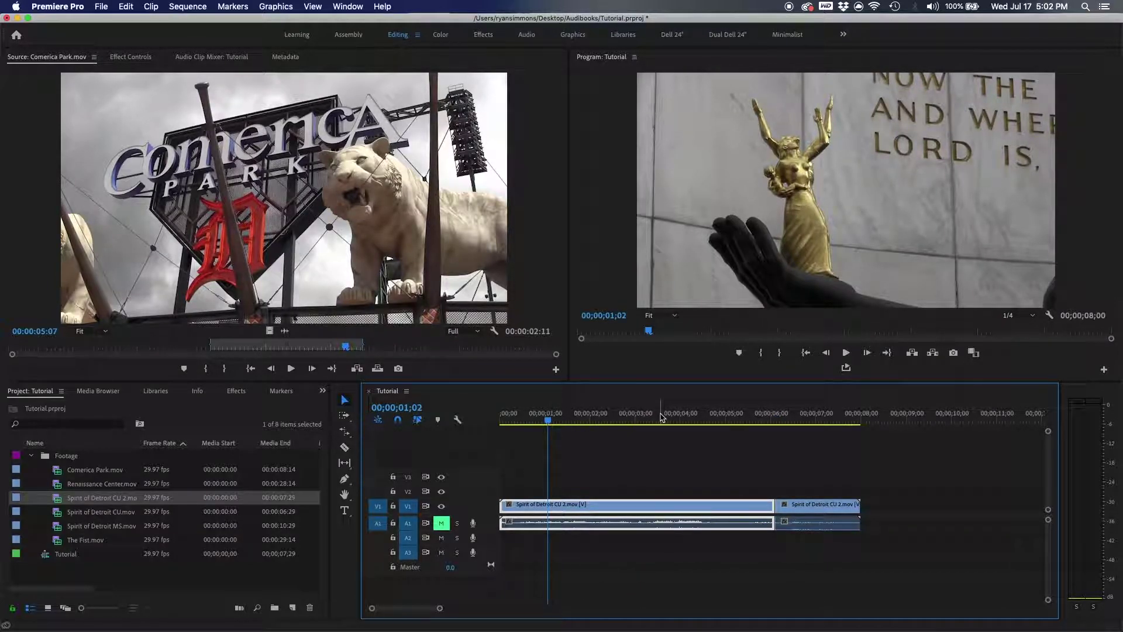
{"action": "key", "text": "super+k"}
{"action": "left_click", "coordinate": [659, 416]}
{"action": "key", "text": "super+k"}
Return the playhead to the sequence start, and jump forward and back through the cuts between the clip pieces
{"action": "left_click_drag", "start_coordinate": [793, 408], "coordinate": [503, 417]}
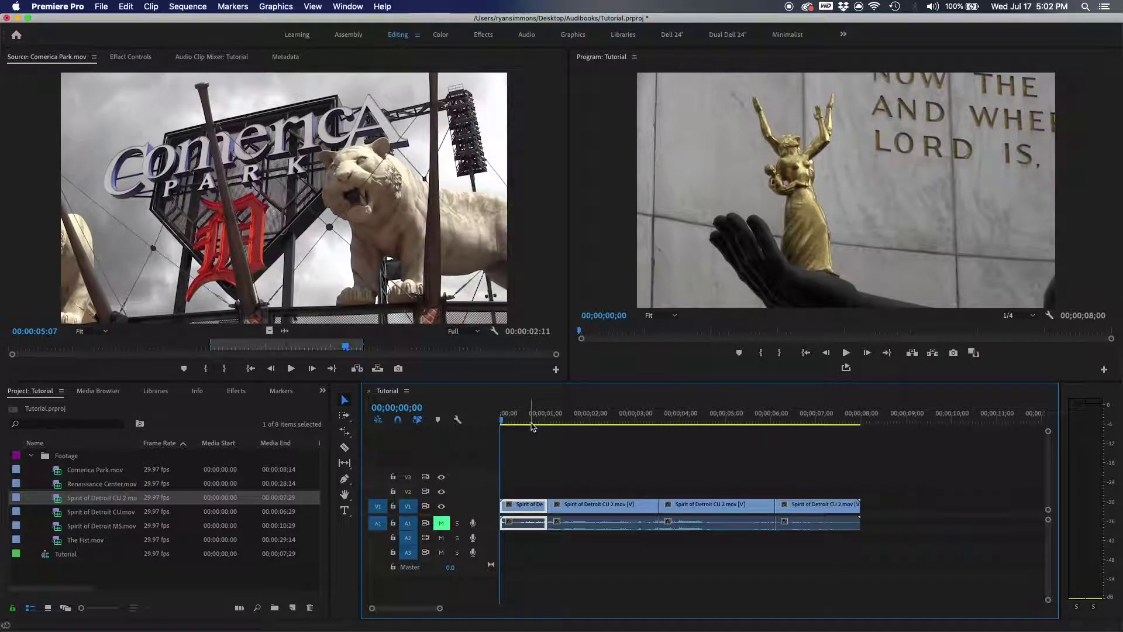
{"action": "key", "text": "Down"}
{"action": "key", "text": "Down"}
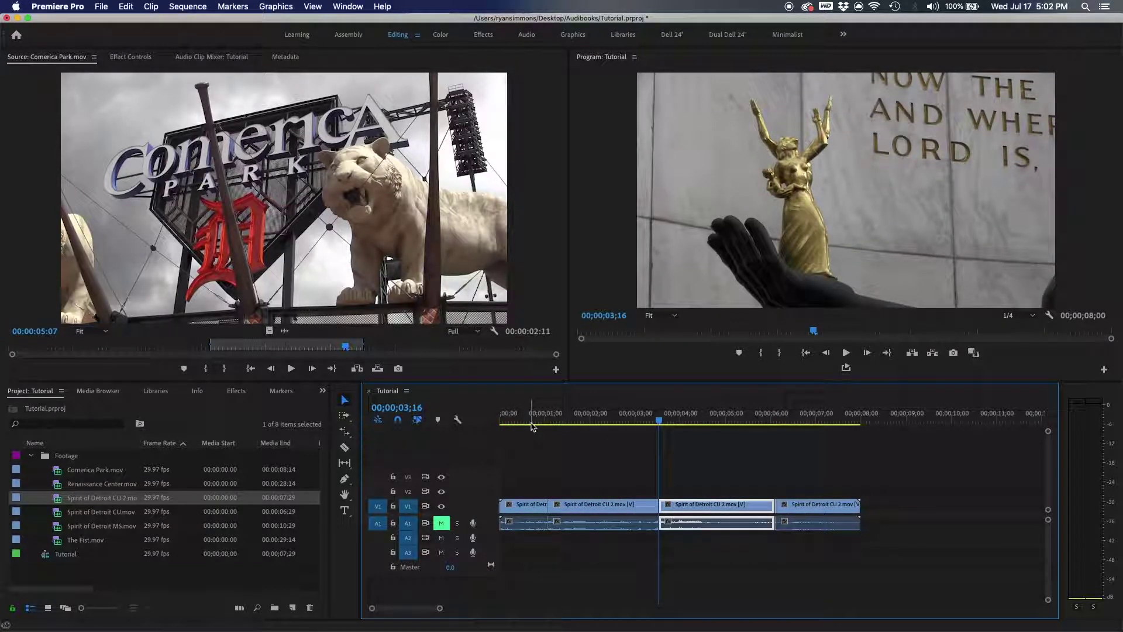
{"action": "key", "text": "Up"}
{"action": "key", "text": "Up"}
{"action": "key", "text": "Down"}
{"action": "key", "text": "Down"}
{"action": "key", "text": "Down"}
{"action": "key", "text": "Up"}
{"action": "key", "text": "Up"}
Place the playhead at 00;00;07;16 with nothing selected, and jump back over two edit points to 00;00;03;16
{"action": "left_click_drag", "start_coordinate": [808, 416], "coordinate": [839, 421]}
{"action": "left_click", "coordinate": [767, 483]}
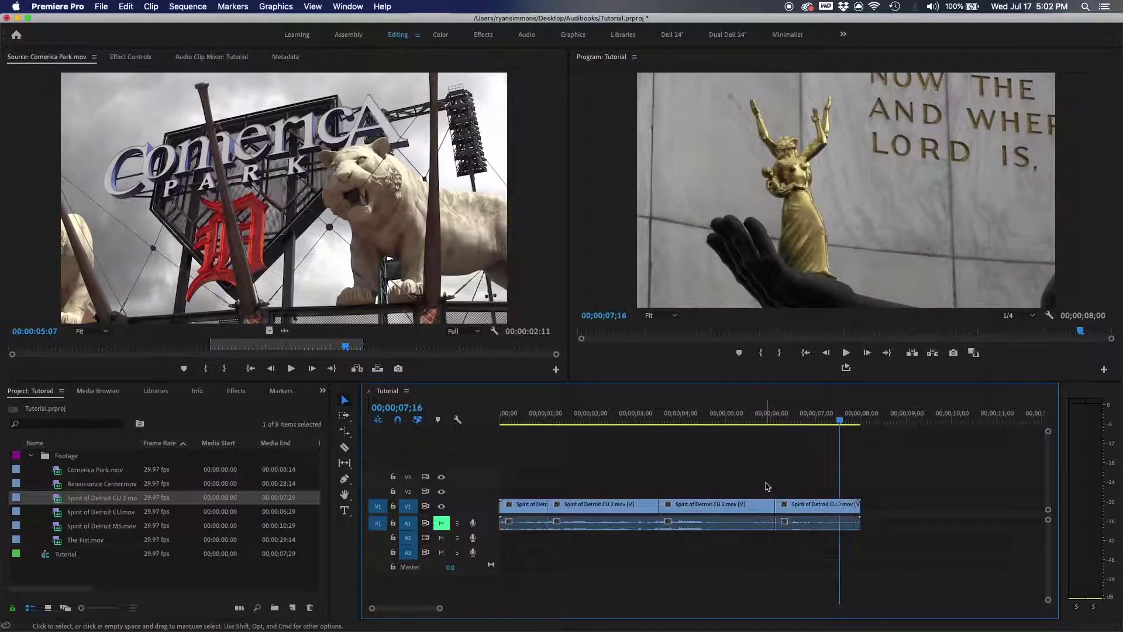
{"action": "key", "text": "Up"}
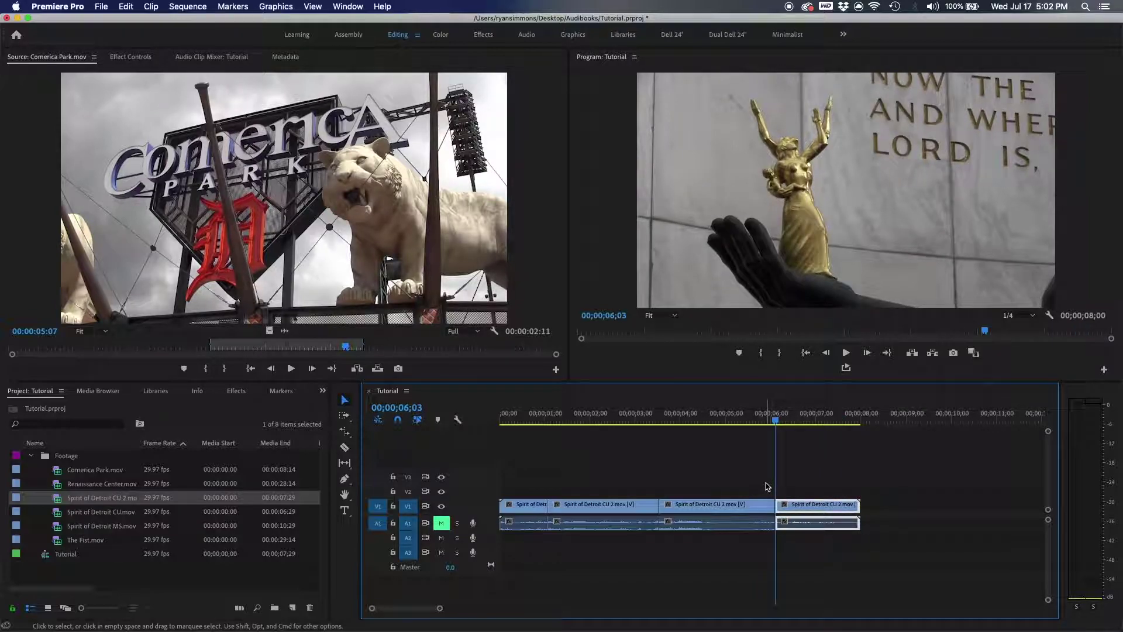
{"action": "key", "text": "Up"}
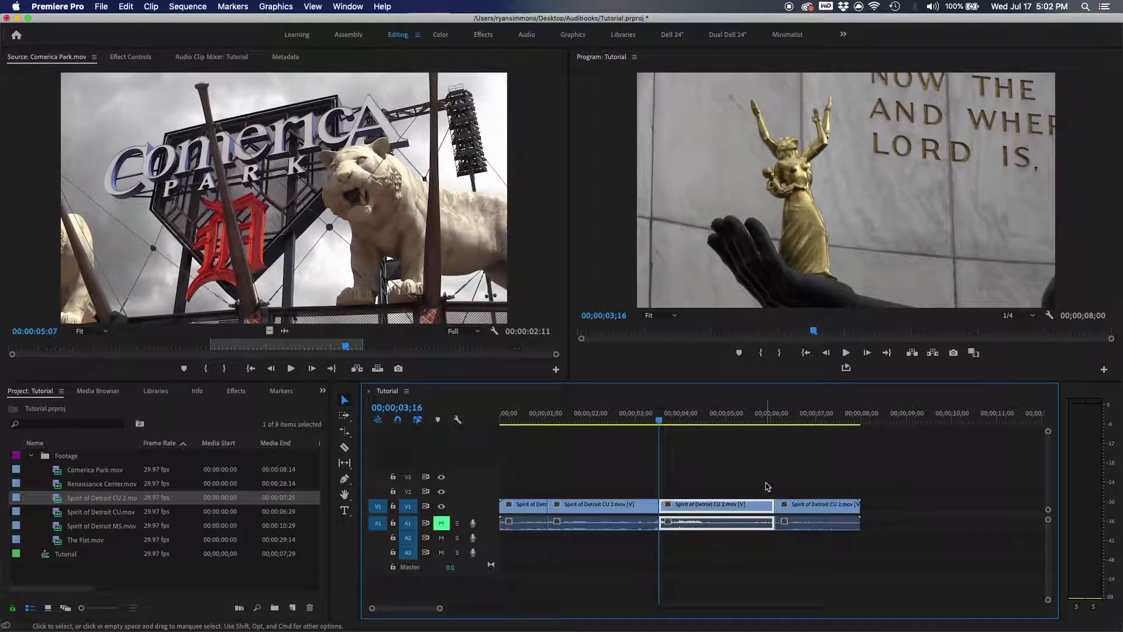
Place the playhead inside the third clip piece, and move it back and forth in five-frame jumps
{"action": "left_click_drag", "start_coordinate": [673, 413], "coordinate": [679, 412]}
{"action": "key", "text": "shift+Left"}
{"action": "key", "text": "shift+Right"}
{"action": "key", "text": "shift+Right"}
{"action": "key", "text": "shift+Right"}
{"action": "key", "text": "shift+Right"}
{"action": "key", "text": "shift+Right"}
{"action": "key", "text": "shift+Right"}
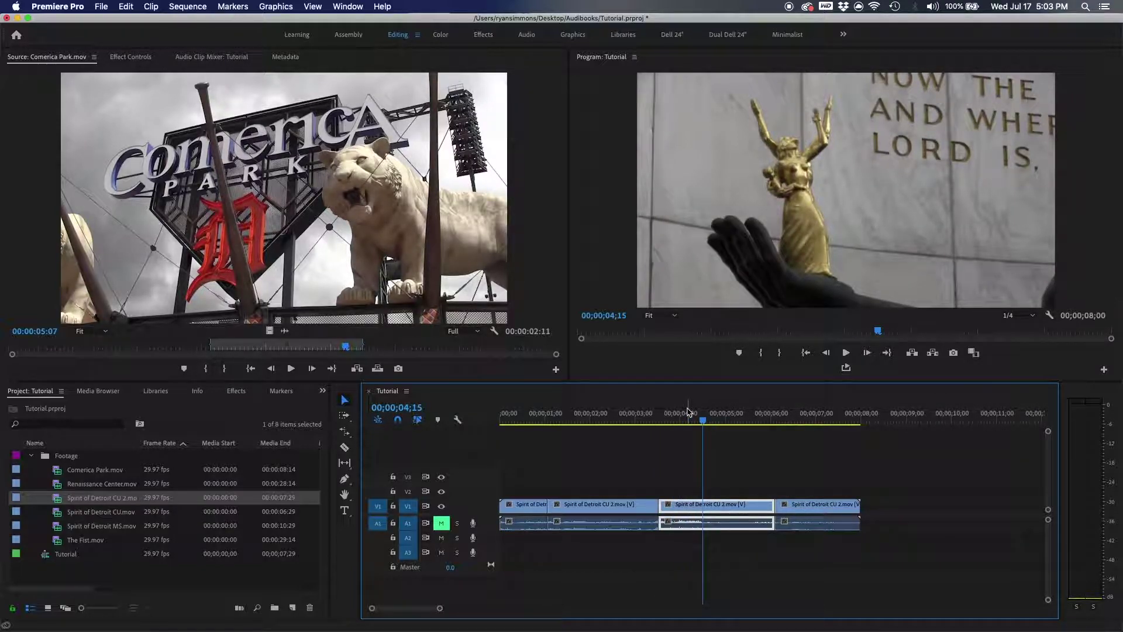
{"action": "key", "text": "shift+Left"}
{"action": "key", "text": "shift+Left"}
{"action": "key", "text": "shift+Left"}
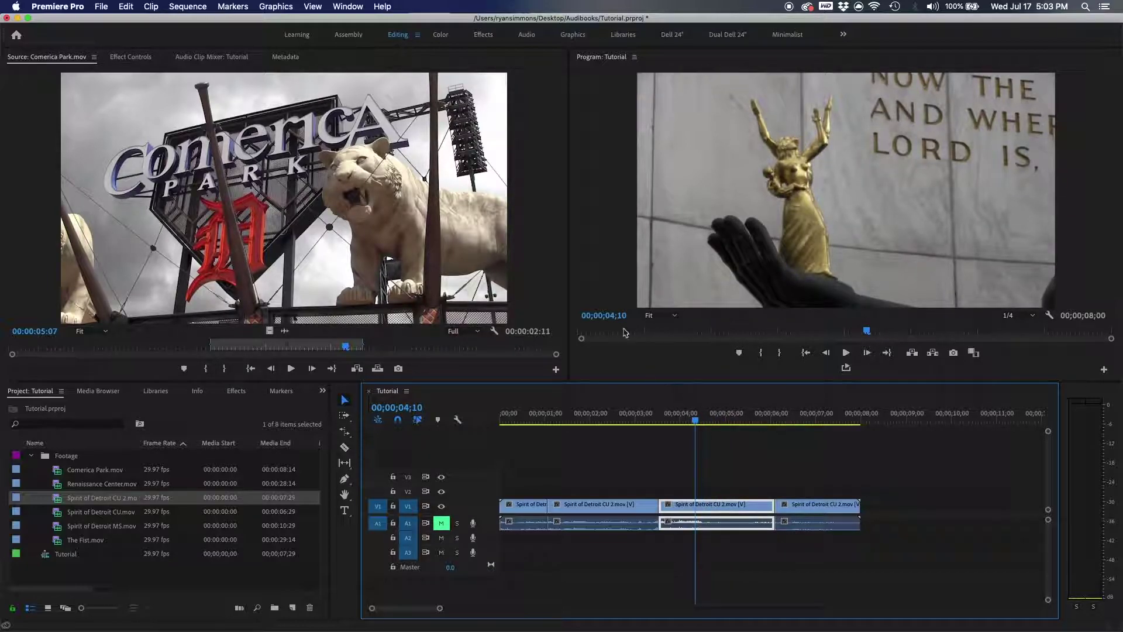
{"action": "key", "text": "shift+Left"}
{"action": "key", "text": "shift+Left"}
{"action": "key", "text": "shift+Left"}
{"action": "key", "text": "shift+Left"}
{"action": "key", "text": "shift+Right"}
{"action": "key", "text": "shift+Left"}
{"action": "key", "text": "shift+Right"}
{"action": "key", "text": "shift+Right"}
{"action": "key", "text": "shift+Right"}
{"action": "key", "text": "shift+Right"}
{"action": "key", "text": "shift+Right"}
Move the playhead by a mix of single frames and five-frame jumps, ending at 00;00;03;24
{"action": "key", "text": "shift+Right"}
{"action": "key", "text": "shift+Right"}
{"action": "key", "text": "shift+Right"}
{"action": "key", "text": "shift+Left"}
{"action": "key", "text": "shift+Left"}
{"action": "key", "text": "Left"}
{"action": "key", "text": "Left"}
{"action": "key", "text": "shift+Left"}
{"action": "key", "text": "shift+Left"}
{"action": "key", "text": "shift+Left"}
{"action": "key", "text": "shift+Left"}
{"action": "key", "text": "shift+Left"}
{"action": "key", "text": "shift+Left"}
{"action": "key", "text": "shift+Left"}
{"action": "key", "text": "shift+Left"}
{"action": "key", "text": "shift+Left"}
{"action": "key", "text": "shift+Left"}
{"action": "key", "text": "shift+Left"}
{"action": "key", "text": "shift+Right"}
{"action": "key", "text": "shift+Right"}
{"action": "key", "text": "shift+Right"}
{"action": "key", "text": "shift+Right"}
{"action": "key", "text": "shift+Right"}
{"action": "key", "text": "shift+Right"}
{"action": "key", "text": "shift+Right"}
{"action": "key", "text": "shift+Right"}
{"action": "key", "text": "shift+Right"}
{"action": "key", "text": "shift+Right"}
{"action": "key", "text": "shift+Right"}
{"action": "key", "text": "shift+Right"}
{"action": "key", "text": "shift+Right"}
{"action": "key", "text": "shift+Right"}
{"action": "key", "text": "Right"}
{"action": "key", "text": "Right"}
{"action": "key", "text": "Left"}
{"action": "key", "text": "Left"}
{"action": "key", "text": "Left"}
{"action": "key", "text": "Left"}
{"action": "key", "text": "shift+Left"}
{"action": "key", "text": "shift+Left"}
{"action": "key", "text": "shift+Left"}
{"action": "key", "text": "shift+Left"}
{"action": "key", "text": "shift+Left"}
{"action": "key", "text": "shift+Left"}
{"action": "key", "text": "shift+Left"}
{"action": "key", "text": "Left"}
{"action": "key", "text": "Left"}
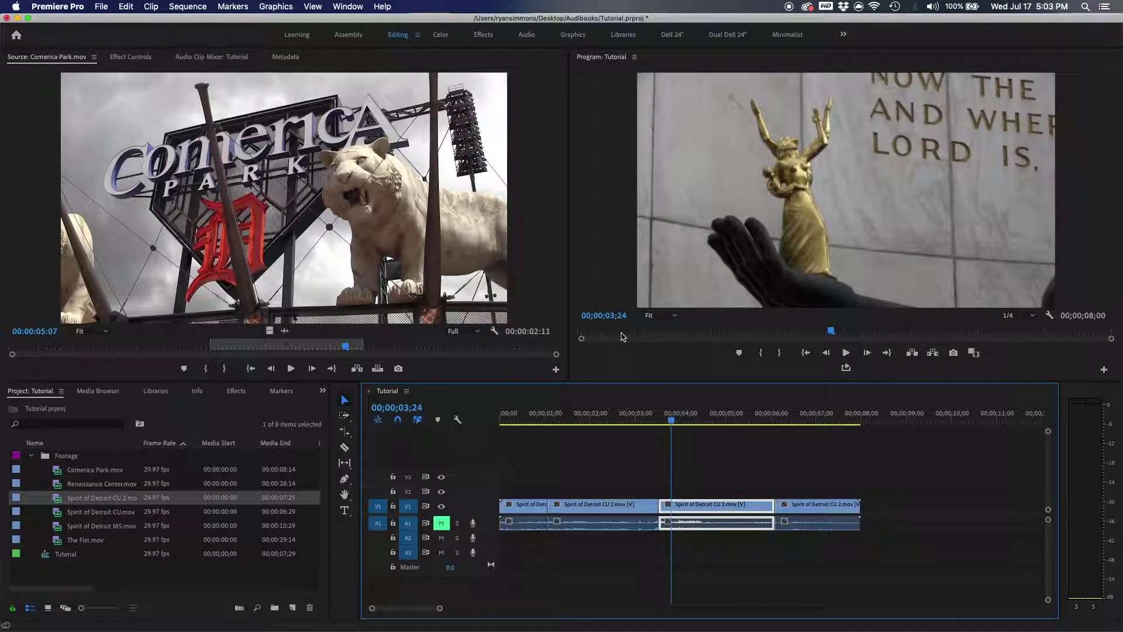
Move the playhead in five-frame jumps across the second and third clip pieces, between about 00;00;02;29 and 00;00;04;29
{"action": "key", "text": "shift+Right"}
{"action": "key", "text": "shift+Right"}
{"action": "key", "text": "shift+Right"}
{"action": "key", "text": "shift+Right"}
{"action": "key", "text": "shift+Right"}
{"action": "key", "text": "shift+Right"}
{"action": "key", "text": "shift+Right"}
{"action": "key", "text": "shift+Right"}
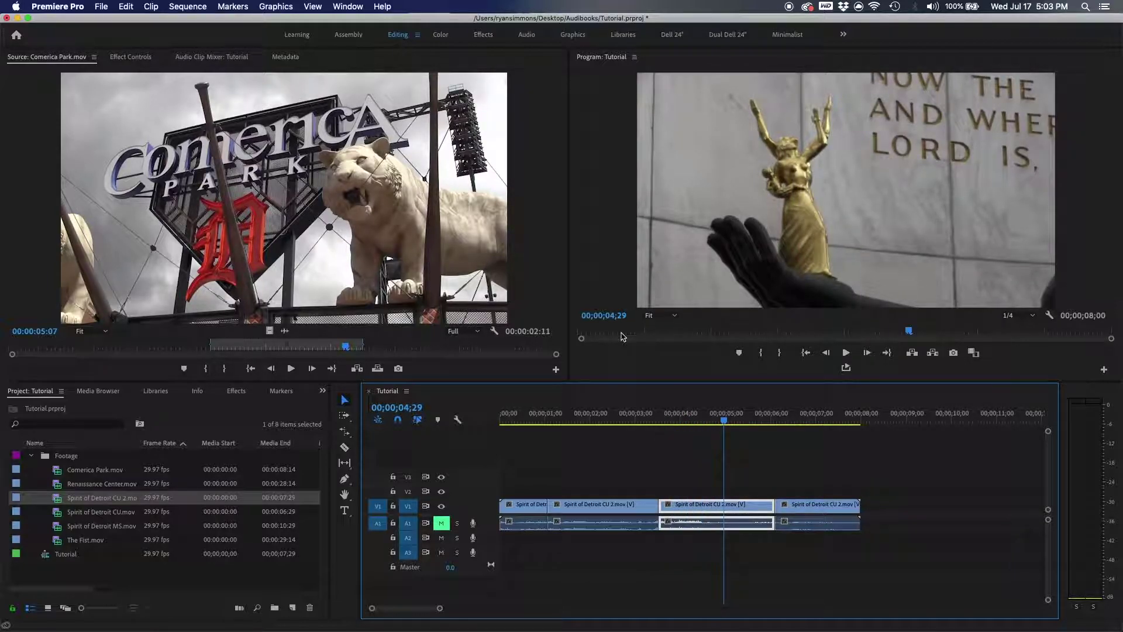
{"action": "key", "text": "shift+Right"}
{"action": "key", "text": "shift+Right"}
{"action": "key", "text": "shift+Right"}
{"action": "key", "text": "shift+Right"}
{"action": "key", "text": "shift+Left"}
{"action": "key", "text": "shift+Left"}
{"action": "key", "text": "shift+Left"}
{"action": "key", "text": "shift+Left"}
{"action": "key", "text": "shift+Left"}
{"action": "key", "text": "shift+Left"}
{"action": "key", "text": "shift+Left"}
{"action": "key", "text": "shift+Left"}
{"action": "key", "text": "shift+Left"}
{"action": "key", "text": "shift+Left"}
{"action": "key", "text": "shift+Left"}
{"action": "key", "text": "shift+Left"}
{"action": "key", "text": "shift+Left"}
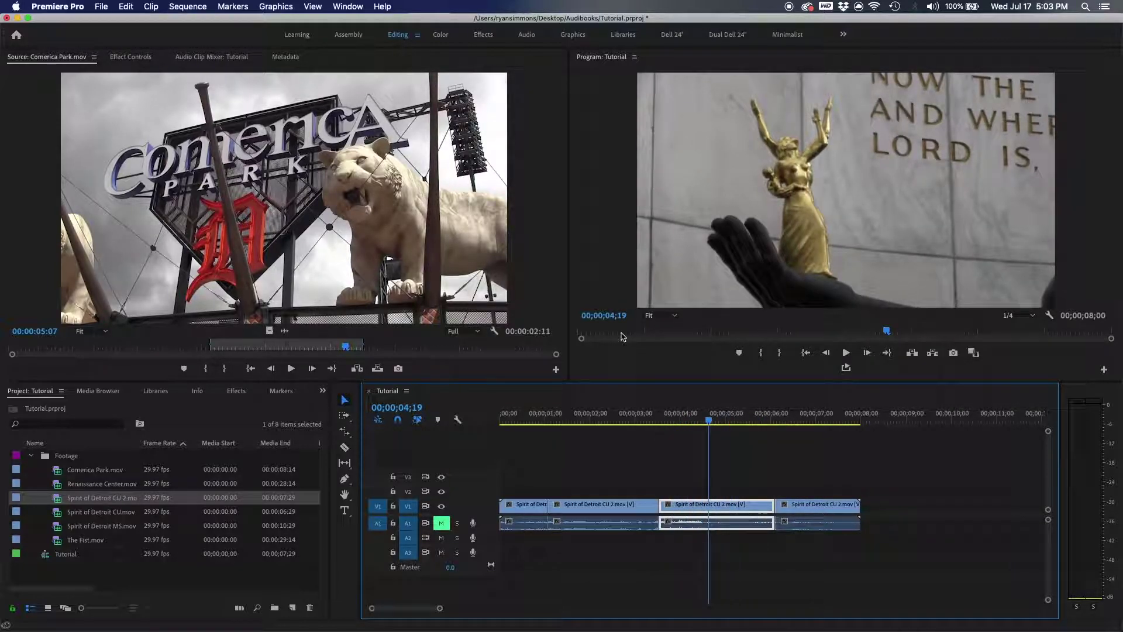
{"action": "key", "text": "shift+Left"}
{"action": "key", "text": "shift+Left"}
{"action": "key", "text": "shift+Left"}
{"action": "key", "text": "shift+Left"}
{"action": "key", "text": "shift+Left"}
{"action": "key", "text": "shift+Left"}
{"action": "key", "text": "shift+Left"}
{"action": "key", "text": "shift+Left"}
{"action": "key", "text": "shift+Right"}
{"action": "key", "text": "shift+Right"}
{"action": "key", "text": "shift+Right"}
{"action": "key", "text": "shift+Right"}
{"action": "key", "text": "shift+Right"}
{"action": "key", "text": "shift+Right"}
{"action": "key", "text": "shift+Right"}
{"action": "key", "text": "shift+Right"}
{"action": "key", "text": "shift+Right"}
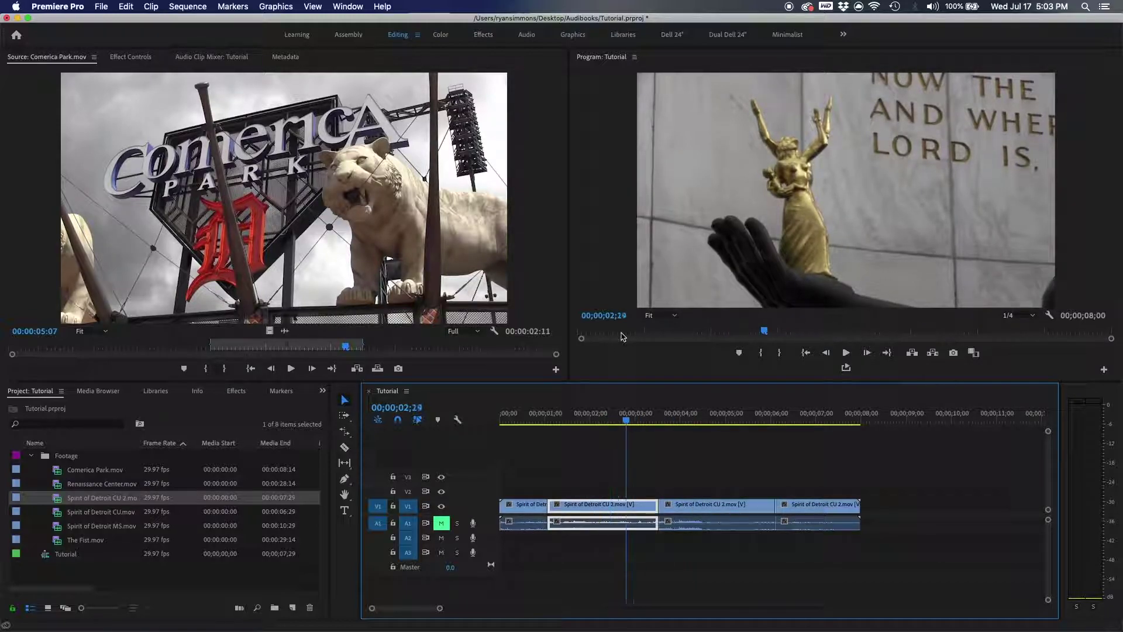
{"action": "key", "text": "shift+Right"}
{"action": "key", "text": "shift+Right"}
{"action": "key", "text": "shift+Right"}
{"action": "key", "text": "shift+Right"}
{"action": "key", "text": "shift+Right"}
{"action": "key", "text": "shift+Right"}
{"action": "key", "text": "shift+Right"}
{"action": "key", "text": "shift+Right"}
{"action": "key", "text": "shift+Right"}
{"action": "key", "text": "shift+Right"}
{"action": "key", "text": "shift+Right"}
{"action": "key", "text": "shift+Right"}
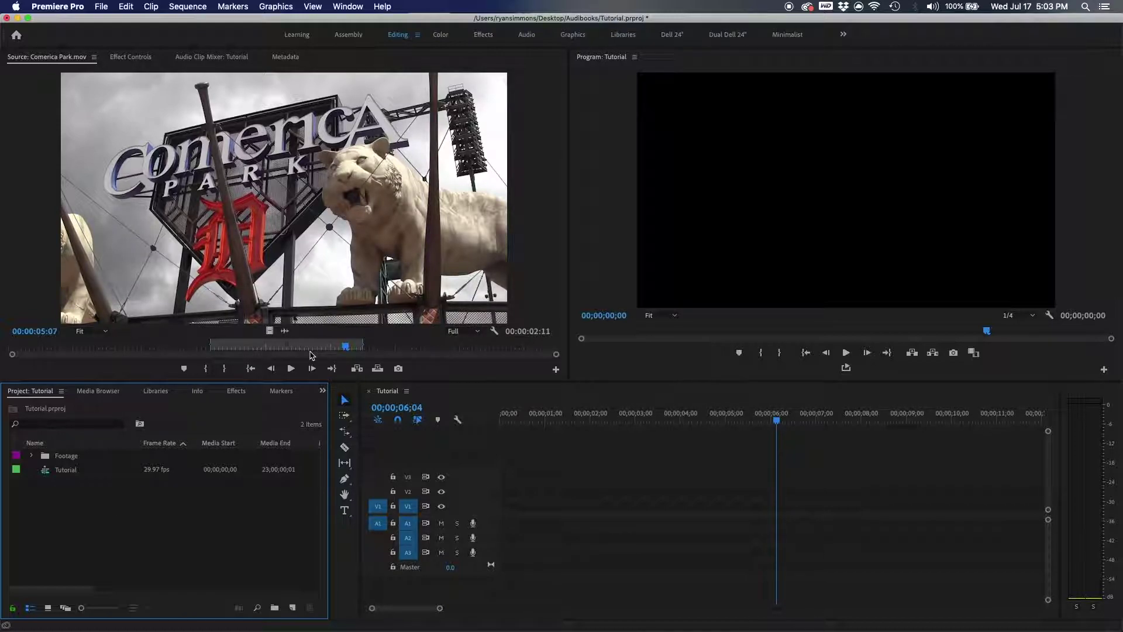
Clear the Comerica Park source clip's In and Out points, and place the full clip on V1 without a leading gap
{"action": "left_click_drag", "start_coordinate": [346, 348], "coordinate": [232, 352]}
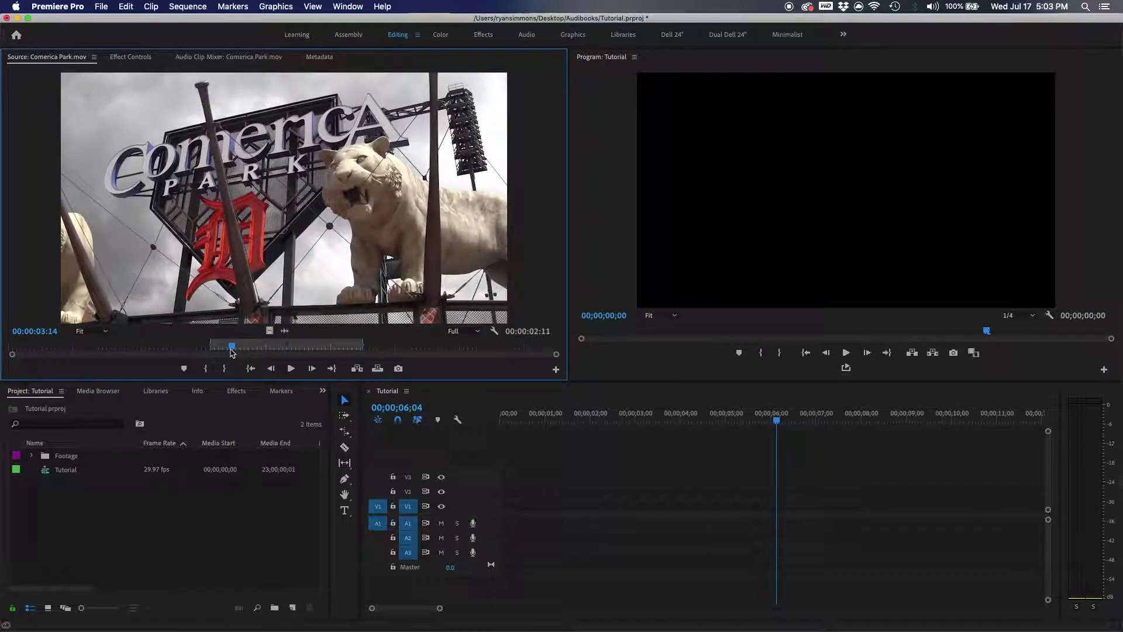
{"action": "key", "text": "alt+x"}
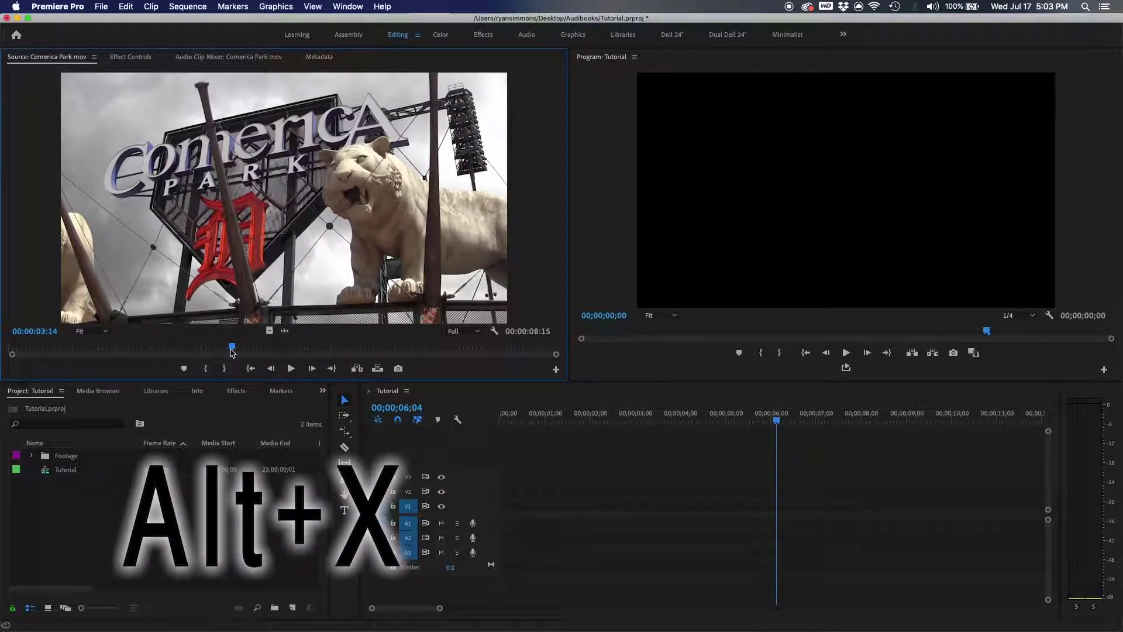
{"action": "left_click_drag", "start_coordinate": [262, 200], "coordinate": [563, 503]}
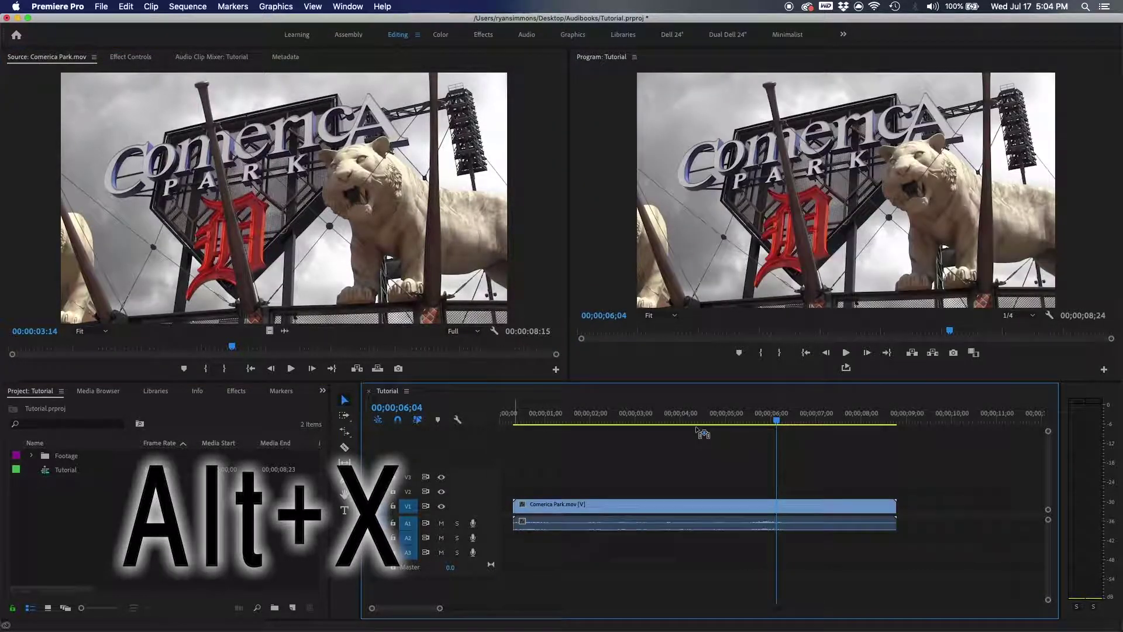
{"action": "left_click", "coordinate": [505, 513]}
{"action": "key", "text": "Delete"}
Mark a one-second In to Out range around 00;00;05;09 on the sequence, and render it
{"action": "mouse_move", "coordinate": [694, 417]}
{"action": "left_mouse_down"}
{"action": "mouse_move", "coordinate": [622, 422]}
{"action": "mouse_move", "coordinate": [766, 422]}
{"action": "mouse_move", "coordinate": [739, 422]}
{"action": "left_mouse_up"}
{"action": "key", "text": "i"}
{"action": "key", "text": "o"}
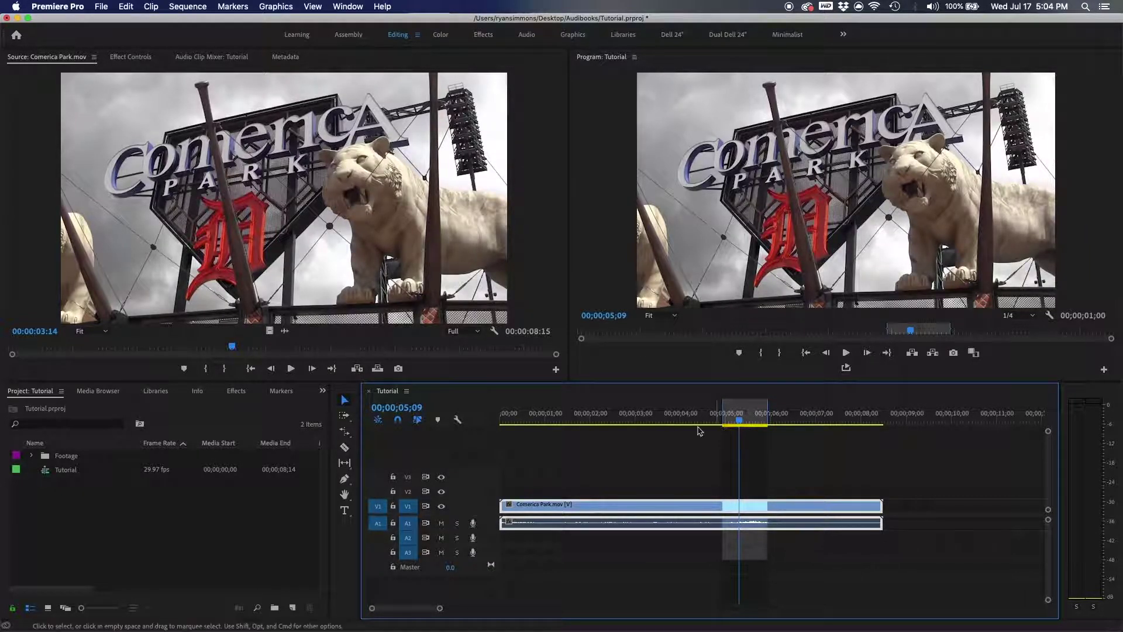
{"action": "key", "text": "Return"}
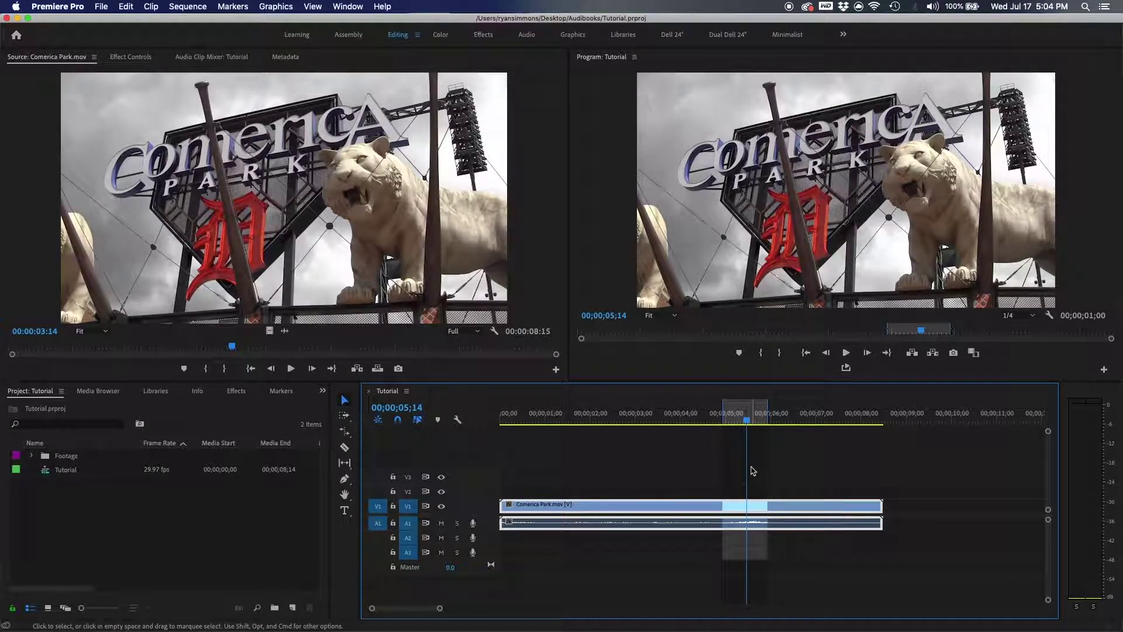
Clear the marked range, and mark a new one from 00;00;05;00 to 00;00;05;27
{"action": "key", "text": "alt+x"}
{"action": "mouse_move", "coordinate": [766, 442]}
{"action": "left_mouse_down"}
{"action": "mouse_move", "coordinate": [728, 423]}
{"action": "mouse_move", "coordinate": [718, 444]}
{"action": "mouse_move", "coordinate": [765, 425]}
{"action": "left_mouse_up"}
{"action": "key", "text": "i"}
{"action": "key", "text": "o"}
Clear the sequence's In point and Out point separately
{"action": "right_click", "coordinate": [758, 417]}
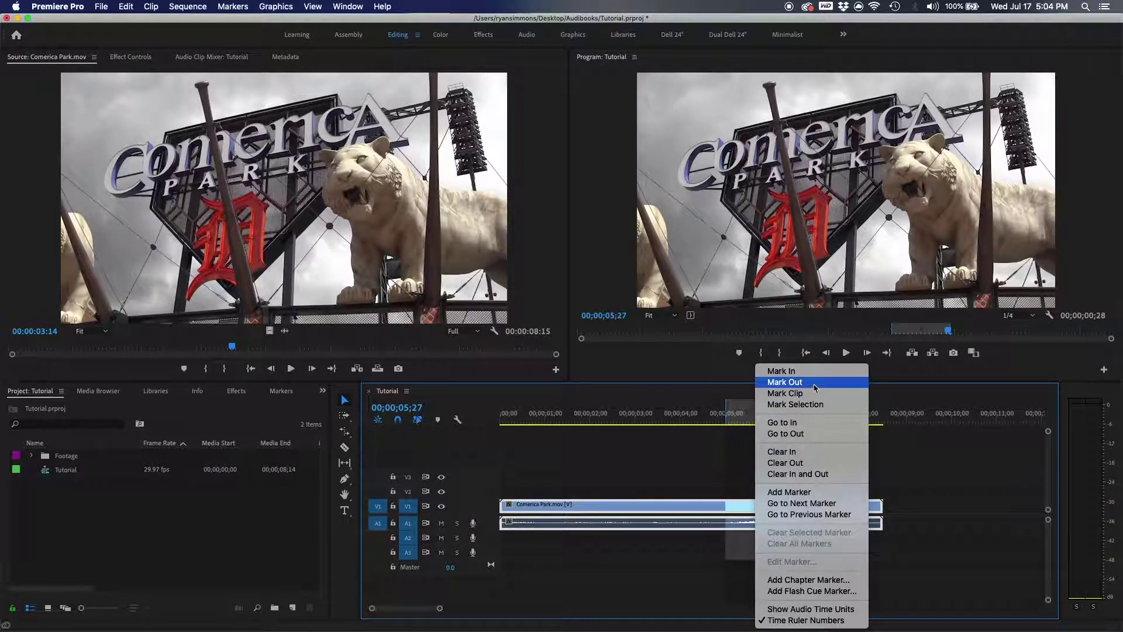
{"action": "left_click", "coordinate": [823, 453]}
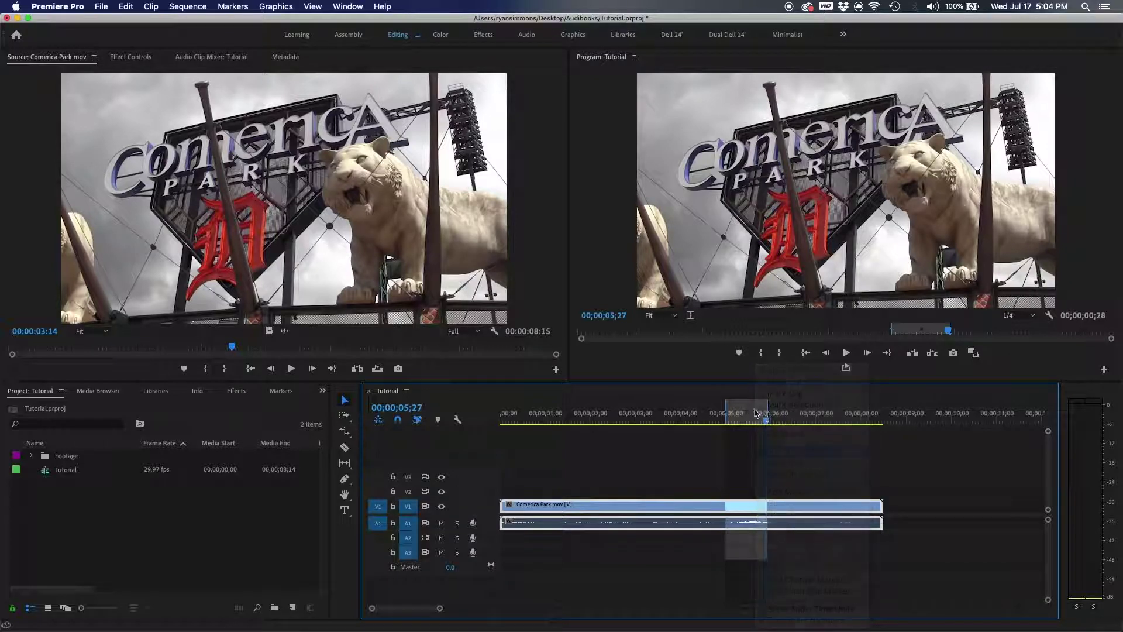
{"action": "right_click", "coordinate": [754, 416]}
{"action": "left_click", "coordinate": [795, 466]}
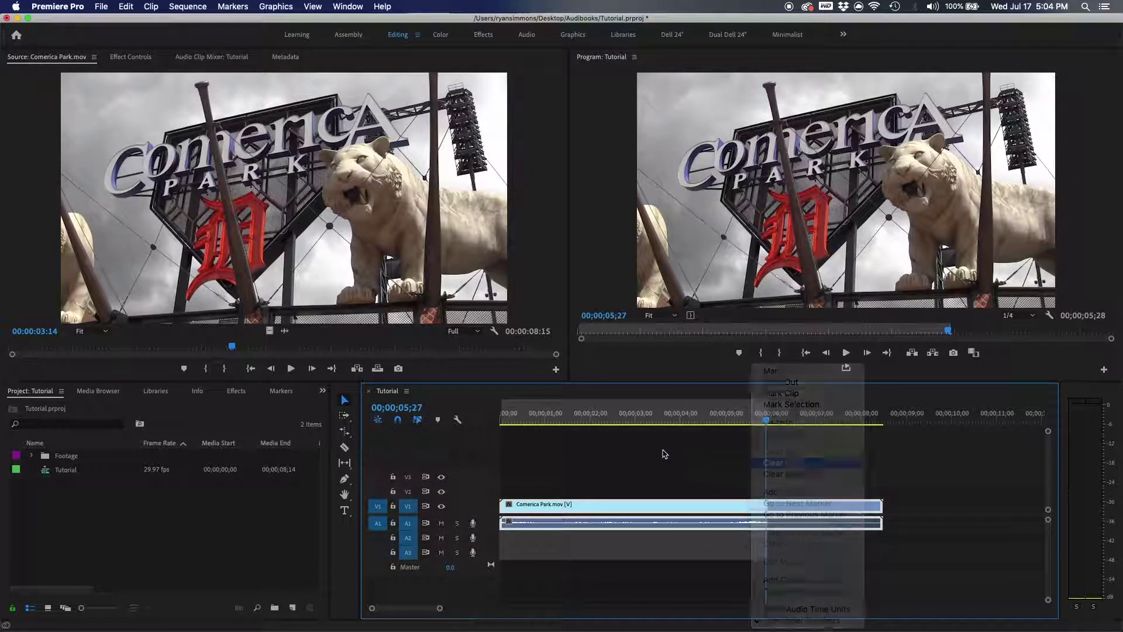
Mark a range from about 00;00;04;17 to 00;00;06;03, and clear its In and Out points together
{"action": "left_click", "coordinate": [707, 415]}
{"action": "key", "text": "i"}
{"action": "left_click", "coordinate": [776, 415]}
{"action": "key", "text": "o"}
{"action": "right_click", "coordinate": [739, 415]}
{"action": "left_click", "coordinate": [790, 478]}
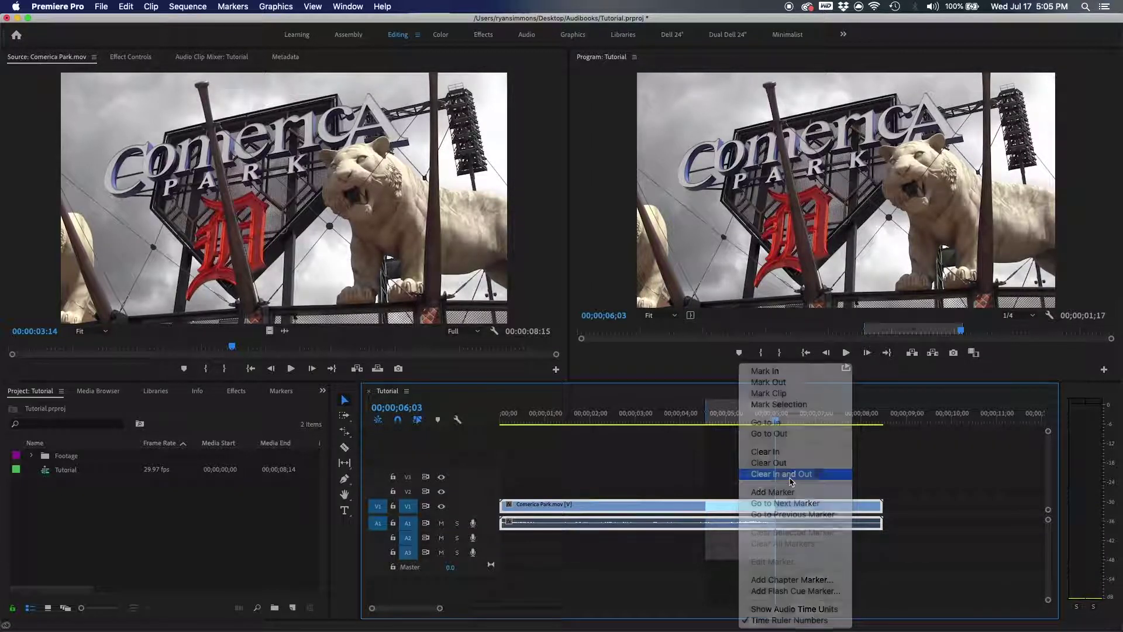
Mark a range from about 00;00;04;14 to 00;00;06;07 on the sequence, and clear both points at once
{"action": "left_click", "coordinate": [716, 420]}
{"action": "left_click", "coordinate": [701, 420]}
{"action": "key", "text": "i"}
{"action": "left_click", "coordinate": [781, 420]}
{"action": "key", "text": "o"}
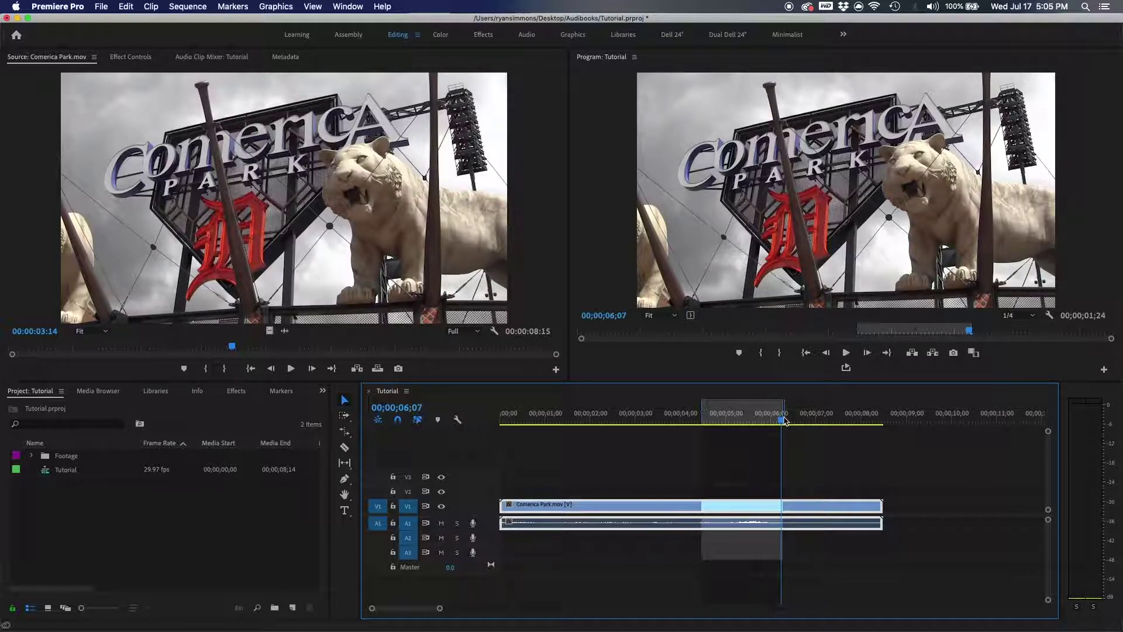
{"action": "key", "text": "alt+x"}
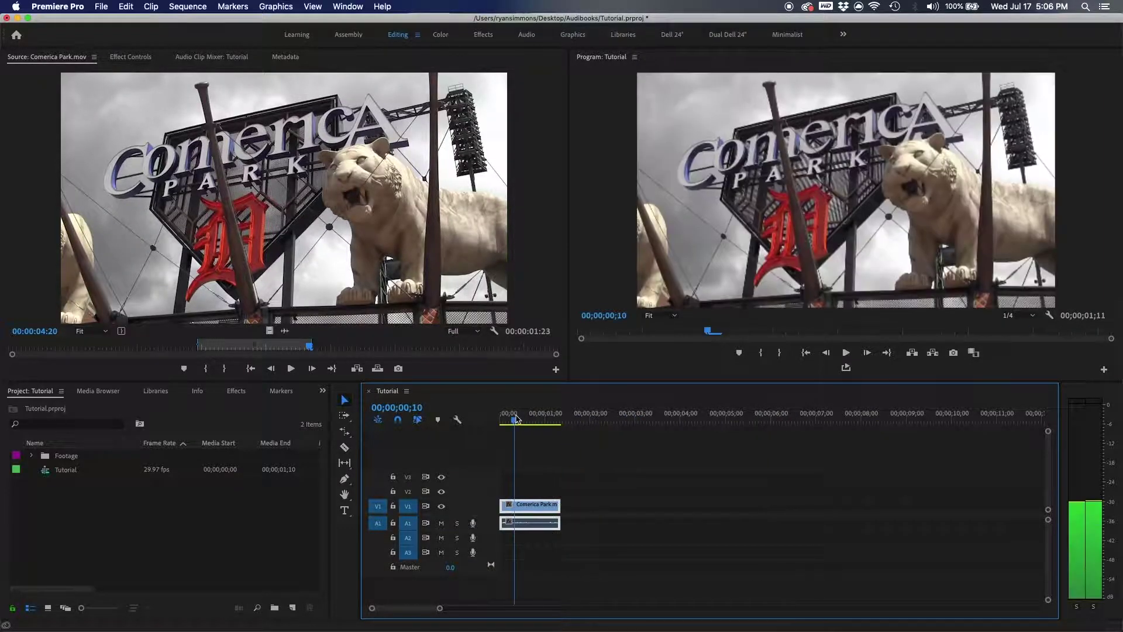
Duplicate the short Comerica Park clip along V1 into three spaced copies, the last one video only, and select the middle copy
{"action": "left_click", "coordinate": [539, 508]}
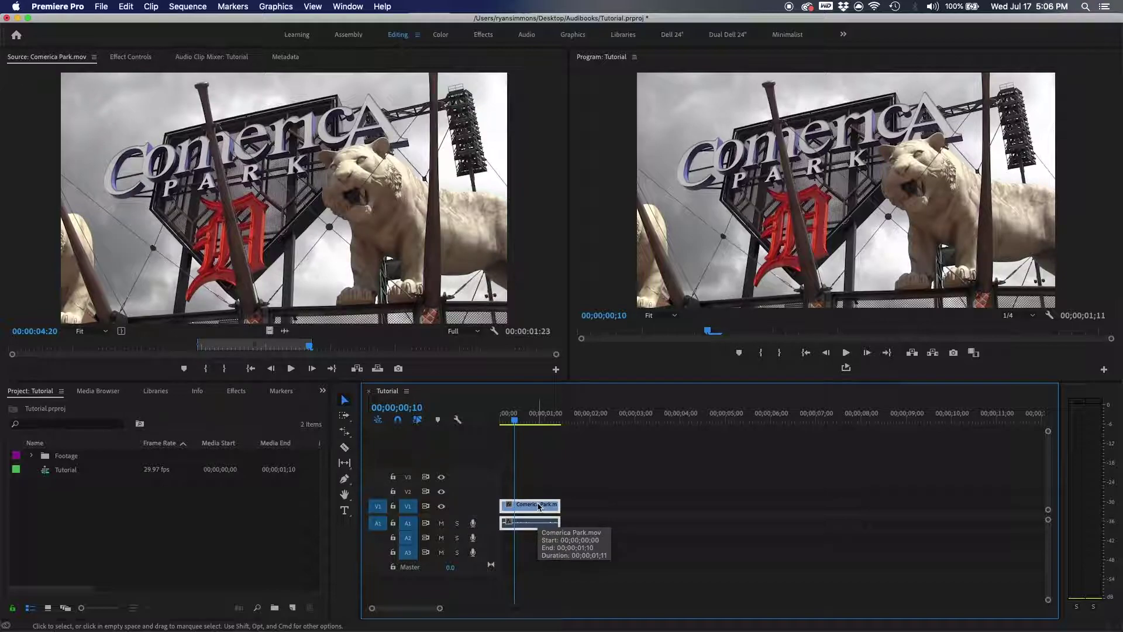
{"action": "left_click_drag", "start_coordinate": [532, 509], "coordinate": [873, 508]}
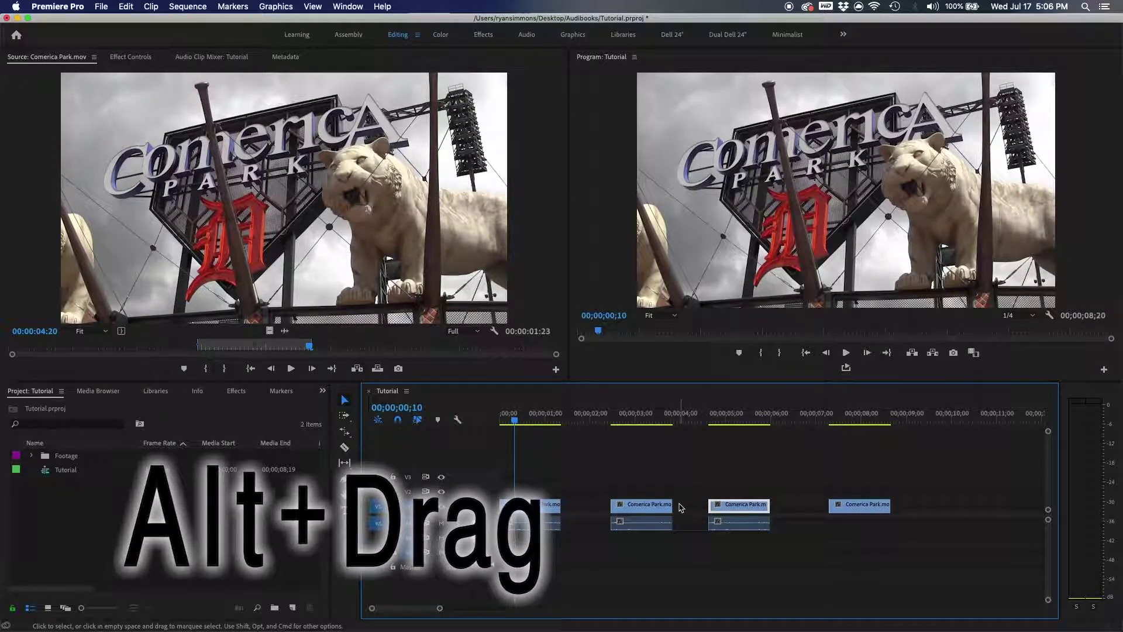
{"action": "left_click", "coordinate": [748, 526]}
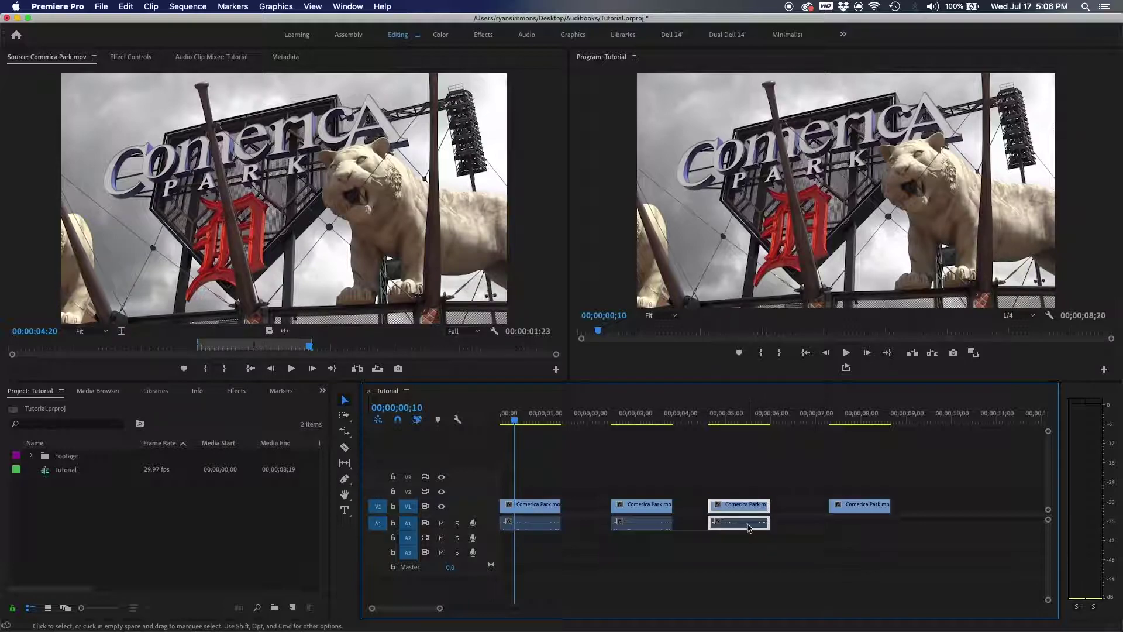
Copy the third clip's audio under the last video-only copy, and delete every Comerica Park clip except the first
{"action": "left_click_drag", "start_coordinate": [745, 525], "coordinate": [860, 524]}
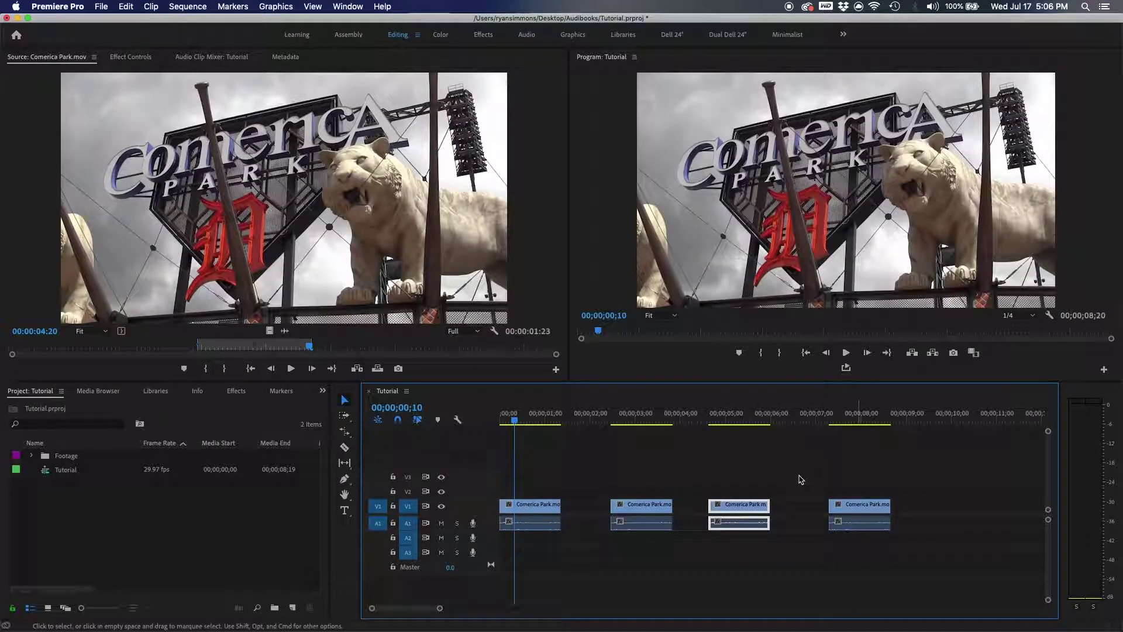
{"action": "left_click", "coordinate": [799, 476]}
{"action": "left_click", "coordinate": [875, 508]}
{"action": "key", "text": "Delete"}
{"action": "left_click_drag", "start_coordinate": [790, 468], "coordinate": [621, 539]}
{"action": "key", "text": "Delete"}
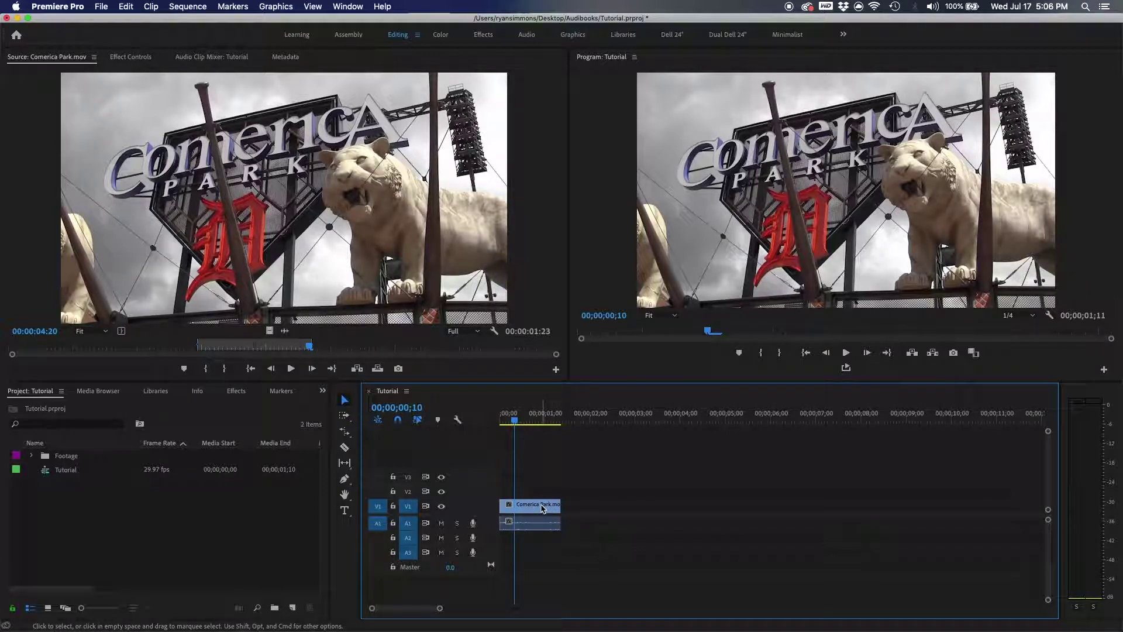
Place three video-only copies of the Comerica Park clip, two spaced along V1 and one on V3, and delete them
{"action": "left_click_drag", "start_coordinate": [524, 511], "coordinate": [733, 511]}
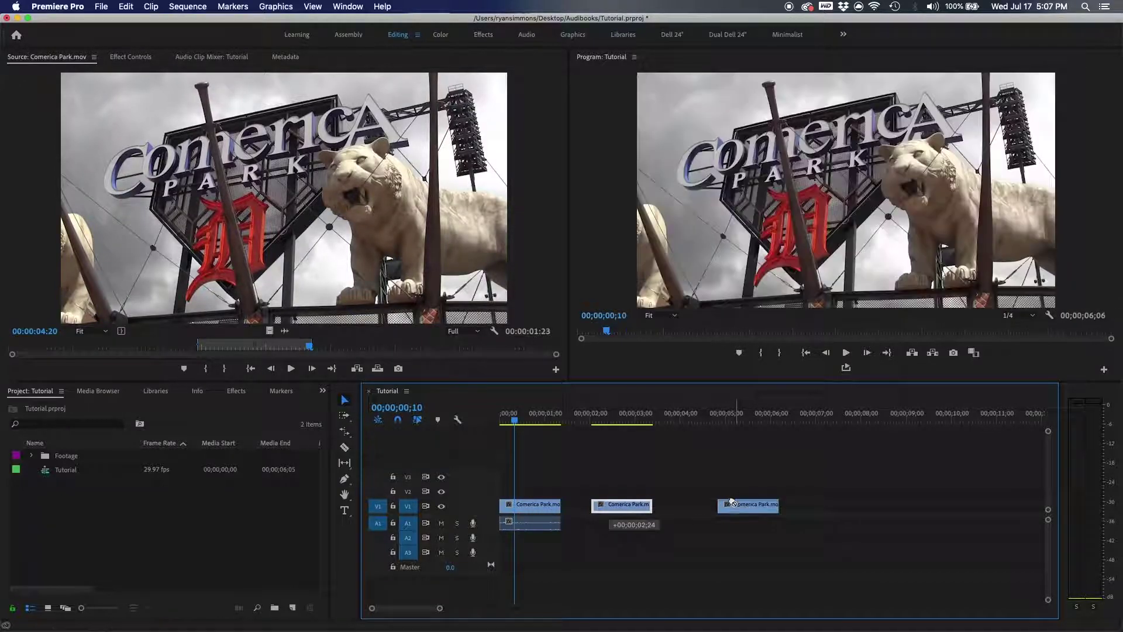
{"action": "left_click", "coordinate": [541, 512]}
{"action": "left_click_drag", "start_coordinate": [540, 512], "coordinate": [693, 477]}
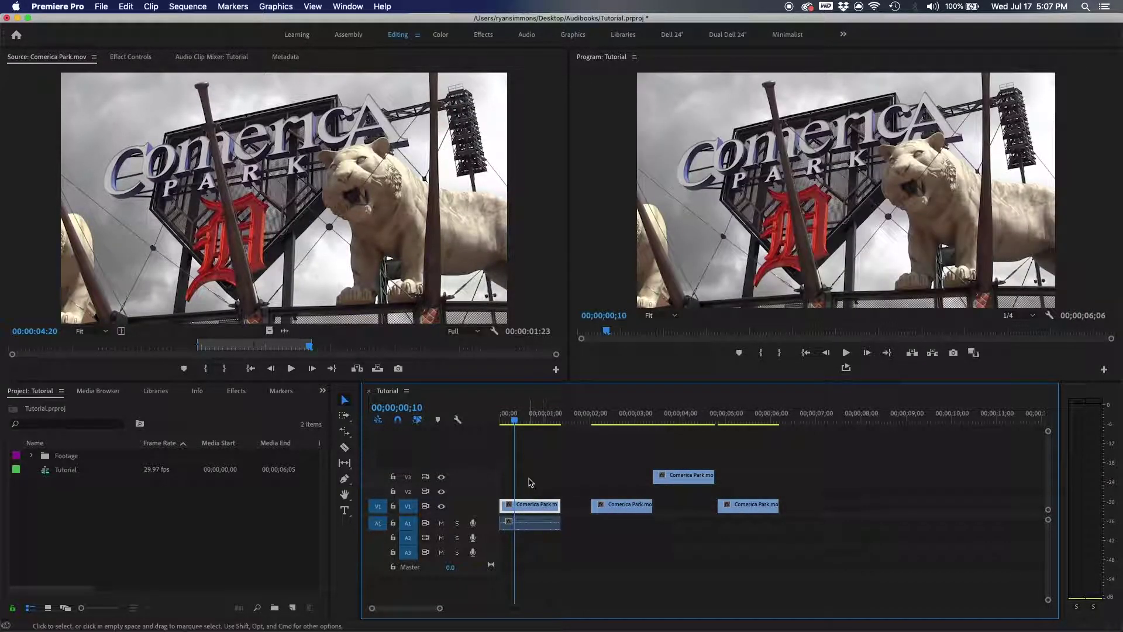
{"action": "left_click_drag", "start_coordinate": [553, 461], "coordinate": [543, 576]}
{"action": "left_click_drag", "start_coordinate": [624, 428], "coordinate": [737, 537]}
{"action": "key", "text": "Delete"}
Duplicate the Comerica Park clip with its audio at about 00;00;03;04, and delete the copy
{"action": "left_click_drag", "start_coordinate": [552, 479], "coordinate": [689, 526]}
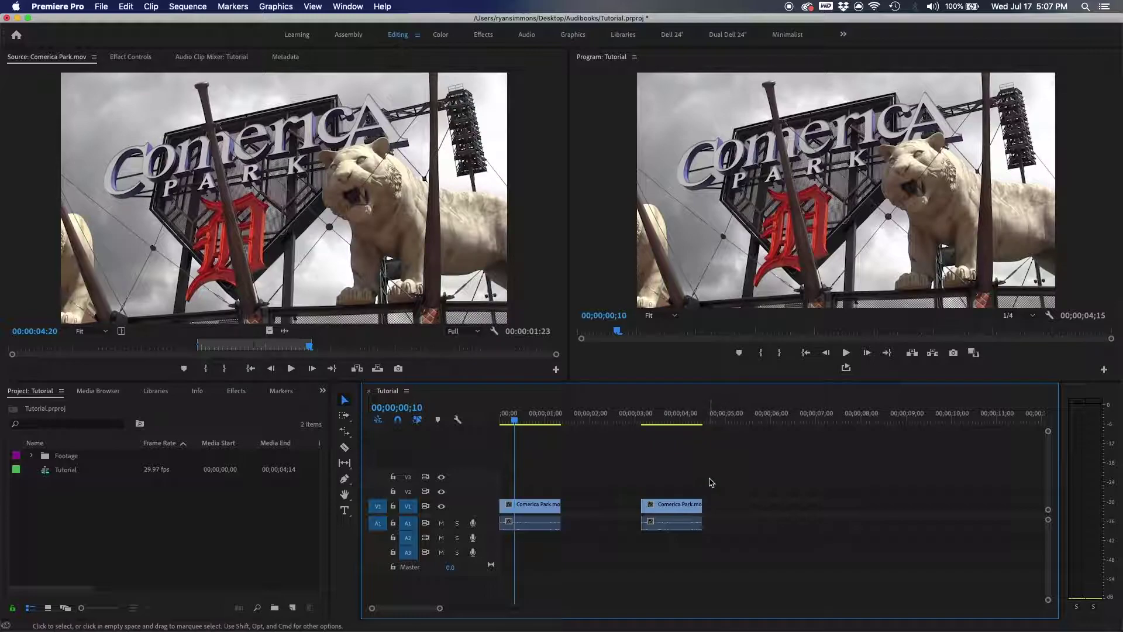
{"action": "left_click", "coordinate": [665, 528]}
{"action": "mouse_move", "coordinate": [665, 527]}
{"action": "left_mouse_down"}
{"action": "mouse_move", "coordinate": [852, 533]}
{"action": "mouse_move", "coordinate": [664, 549]}
{"action": "left_mouse_up"}
{"action": "key", "text": "Delete"}
Return the playhead to the start of the sequence and delete only the audio of the Comerica Park clip
{"action": "left_click_drag", "start_coordinate": [576, 534], "coordinate": [525, 500]}
{"action": "left_click", "coordinate": [533, 421]}
{"action": "left_click_drag", "start_coordinate": [533, 421], "coordinate": [500, 421]}
{"action": "left_click", "coordinate": [519, 556]}
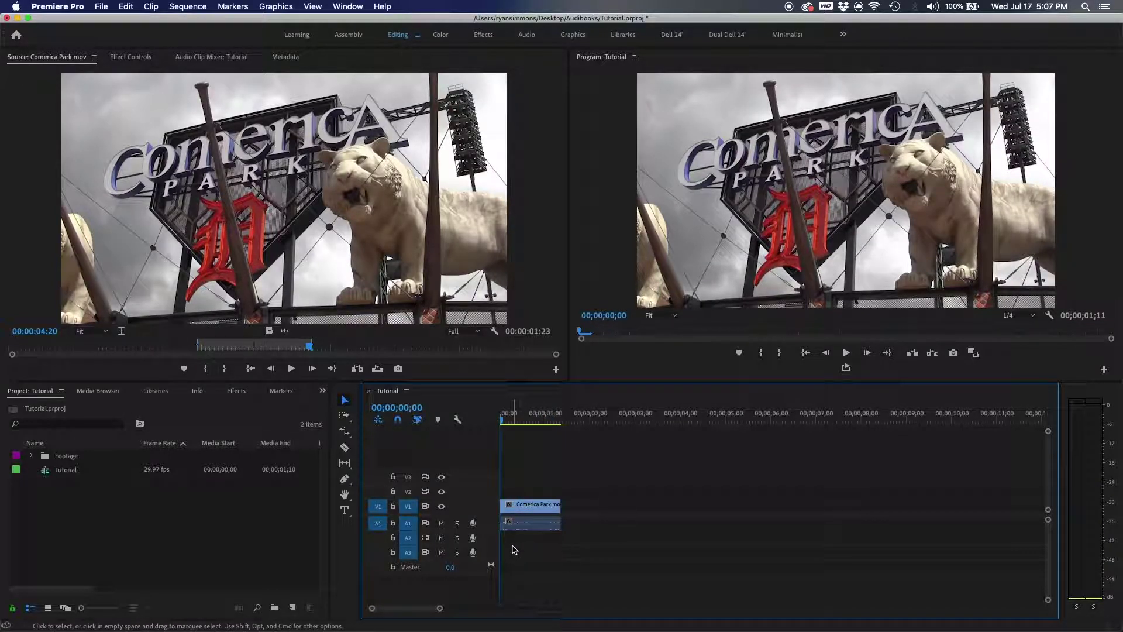
{"action": "left_click", "coordinate": [535, 527]}
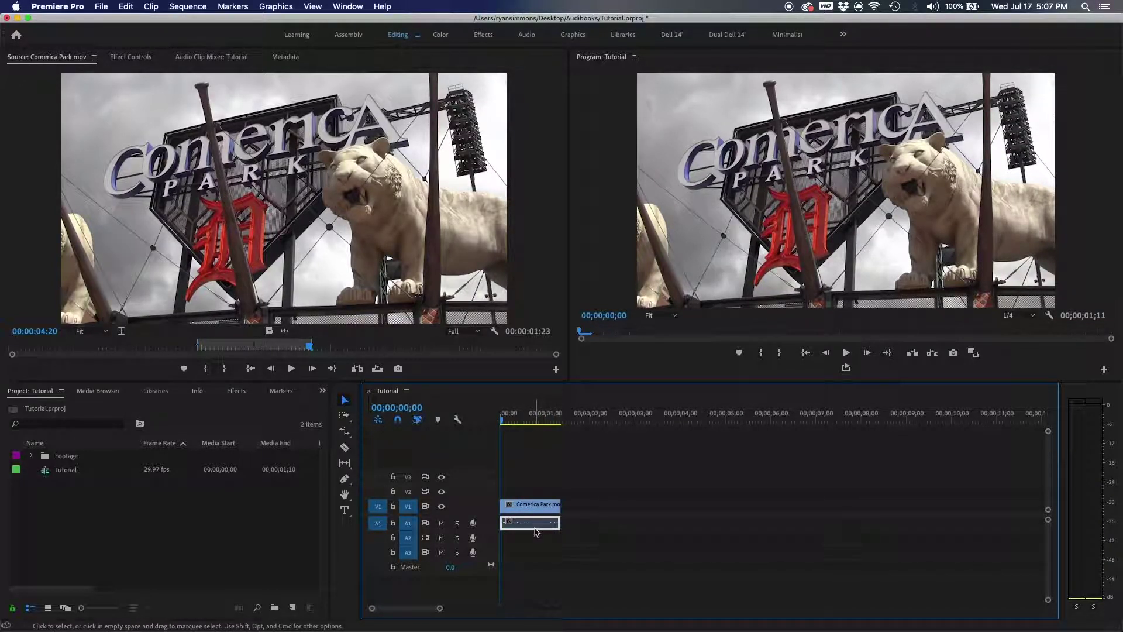
{"action": "key", "text": "Delete"}
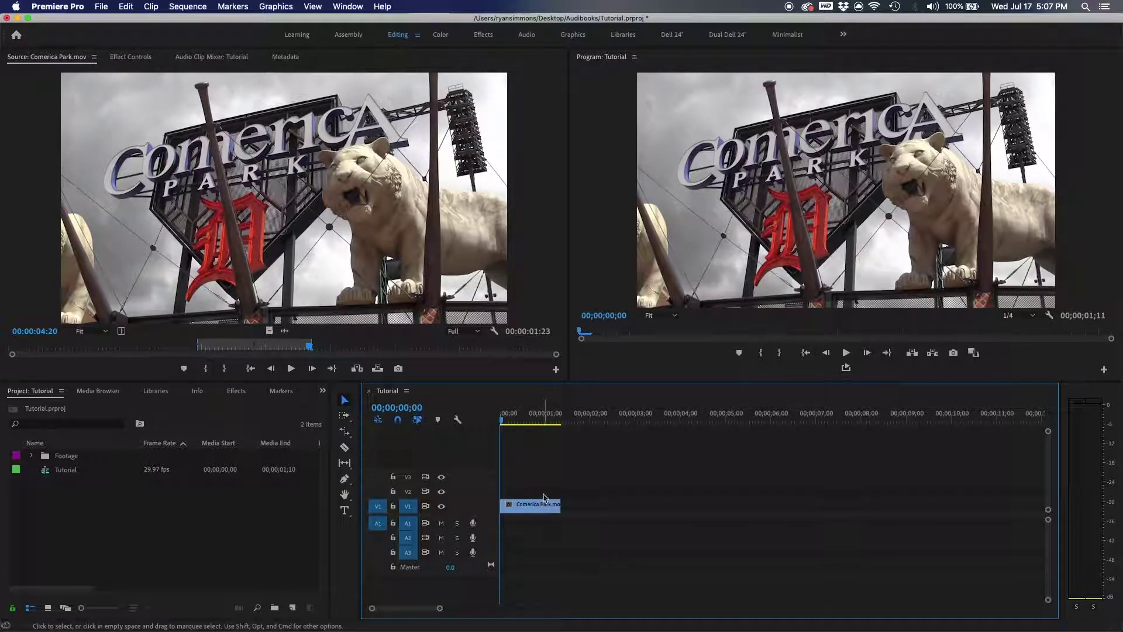
Duplicate the clip at about 00;00;02;18, place the playhead at 00;00;03;18, and slide the copy against the first clip's end with snapping off
{"action": "left_click", "coordinate": [533, 505]}
{"action": "left_click_drag", "start_coordinate": [526, 510], "coordinate": [643, 509]}
{"action": "left_click_drag", "start_coordinate": [637, 419], "coordinate": [662, 422]}
{"action": "left_click_drag", "start_coordinate": [643, 509], "coordinate": [587, 507]}
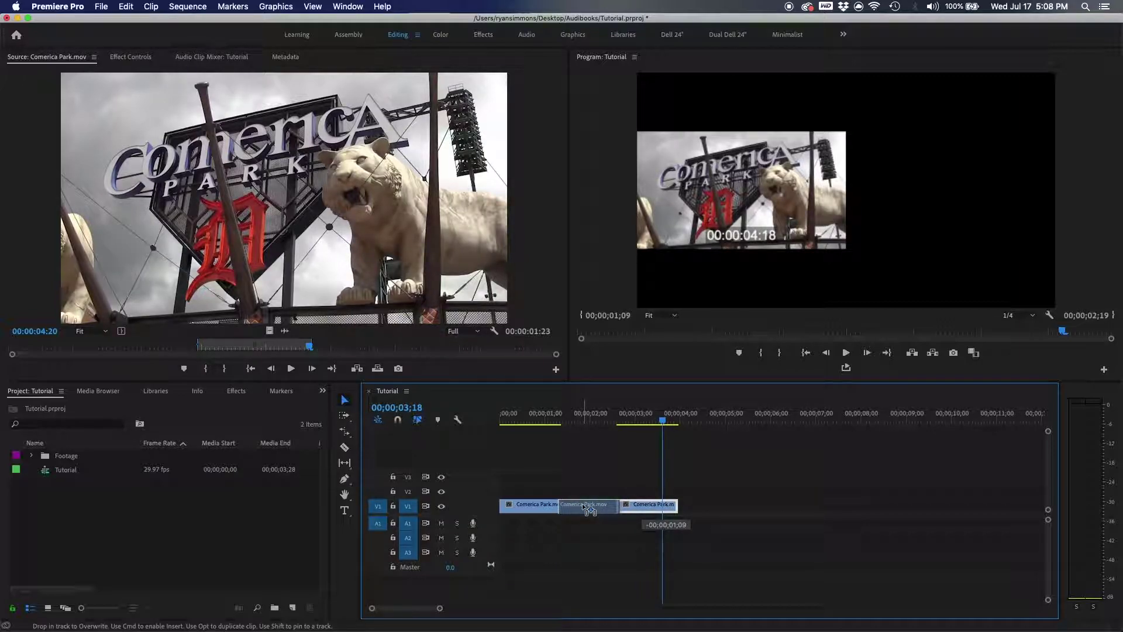
With snapping on, slide the copy between the first clip's end and the playhead, and delete it with the playhead parked at 00;00;02;08
{"action": "mouse_move", "coordinate": [592, 507]}
{"action": "left_mouse_down"}
{"action": "mouse_move", "coordinate": [580, 511]}
{"action": "mouse_move", "coordinate": [609, 508]}
{"action": "left_mouse_up"}
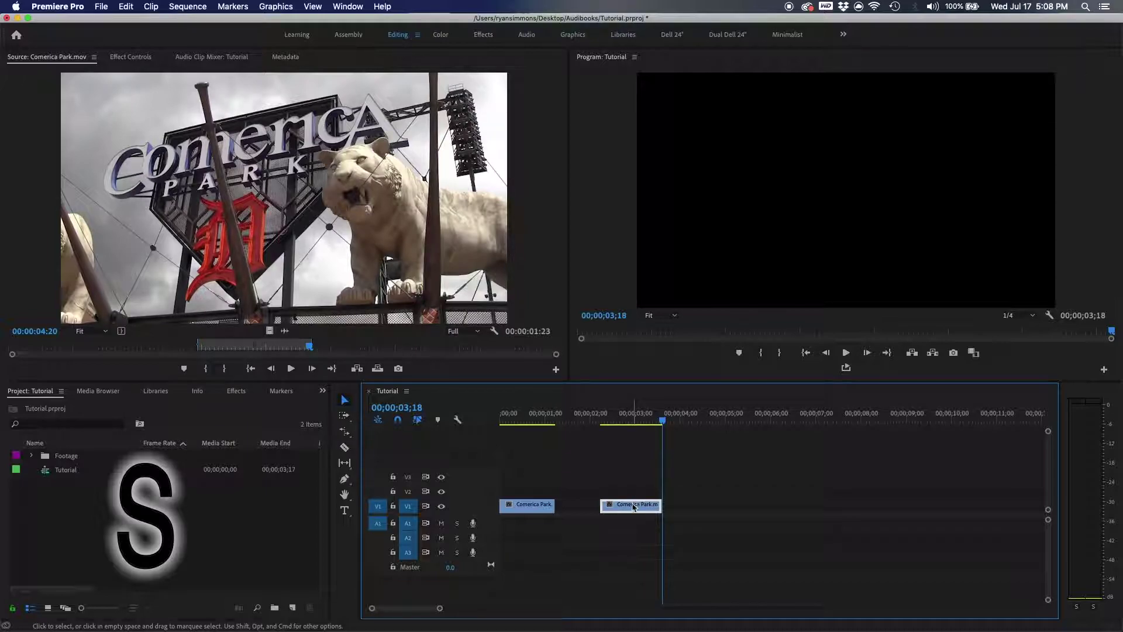
{"action": "left_click_drag", "start_coordinate": [629, 511], "coordinate": [595, 515]}
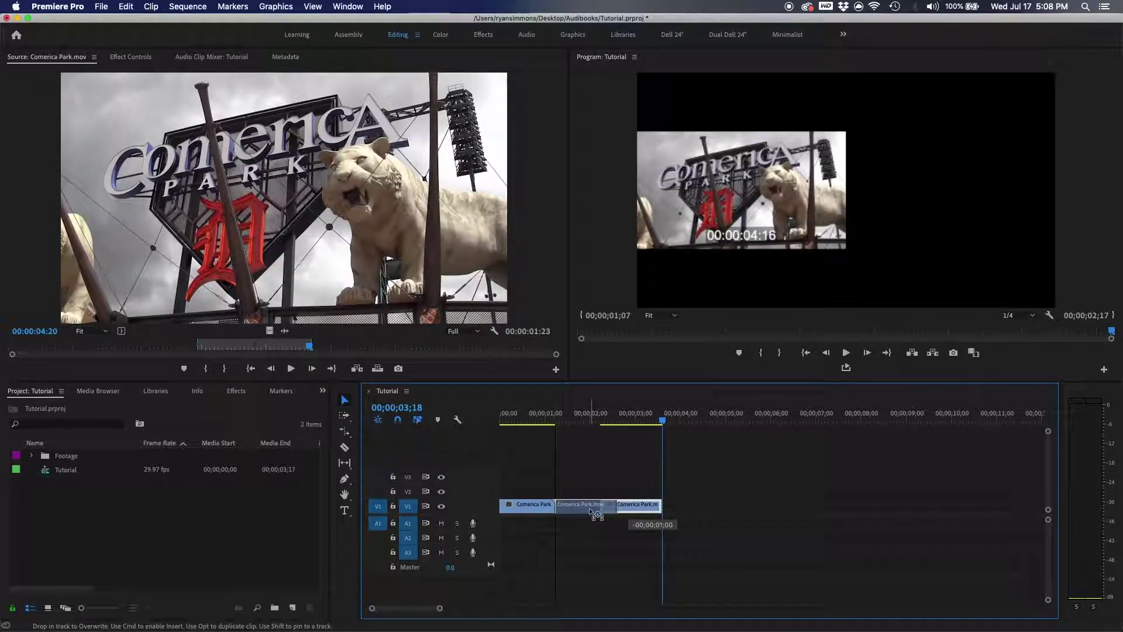
{"action": "mouse_move", "coordinate": [596, 515]}
{"action": "left_mouse_down"}
{"action": "mouse_move", "coordinate": [587, 510]}
{"action": "mouse_move", "coordinate": [596, 510]}
{"action": "left_mouse_up"}
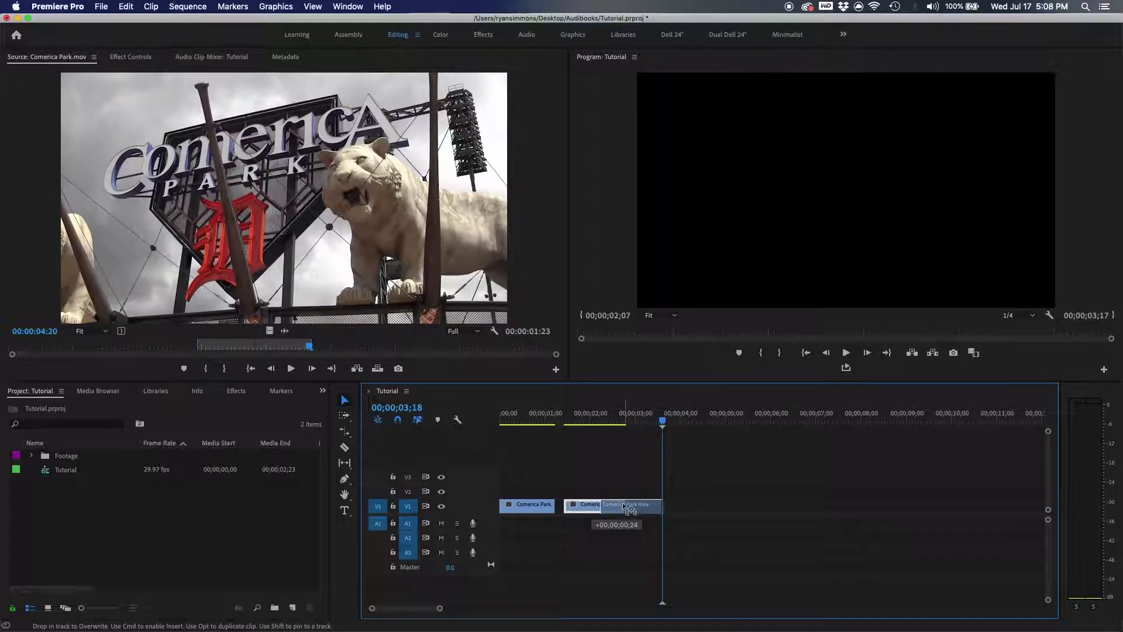
{"action": "left_click_drag", "start_coordinate": [627, 508], "coordinate": [580, 507]}
{"action": "left_click", "coordinate": [608, 414]}
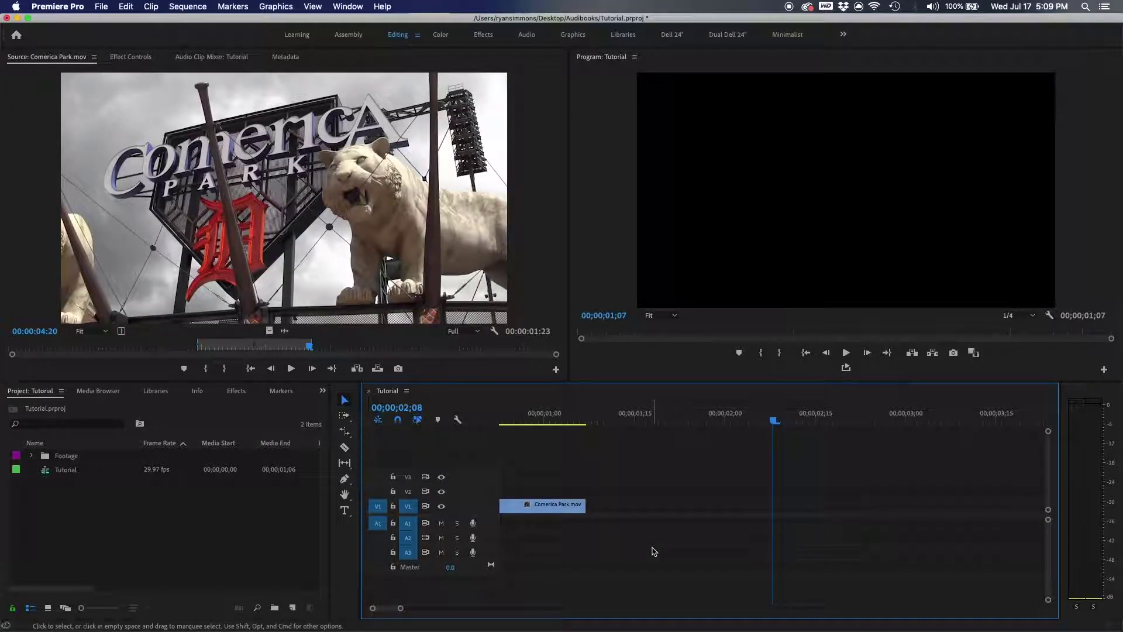
Save the project, and pan the zoomed-in timeline with the Hand tool before zooming it back out and restoring the Selection tool
{"action": "key", "text": "super+s"}
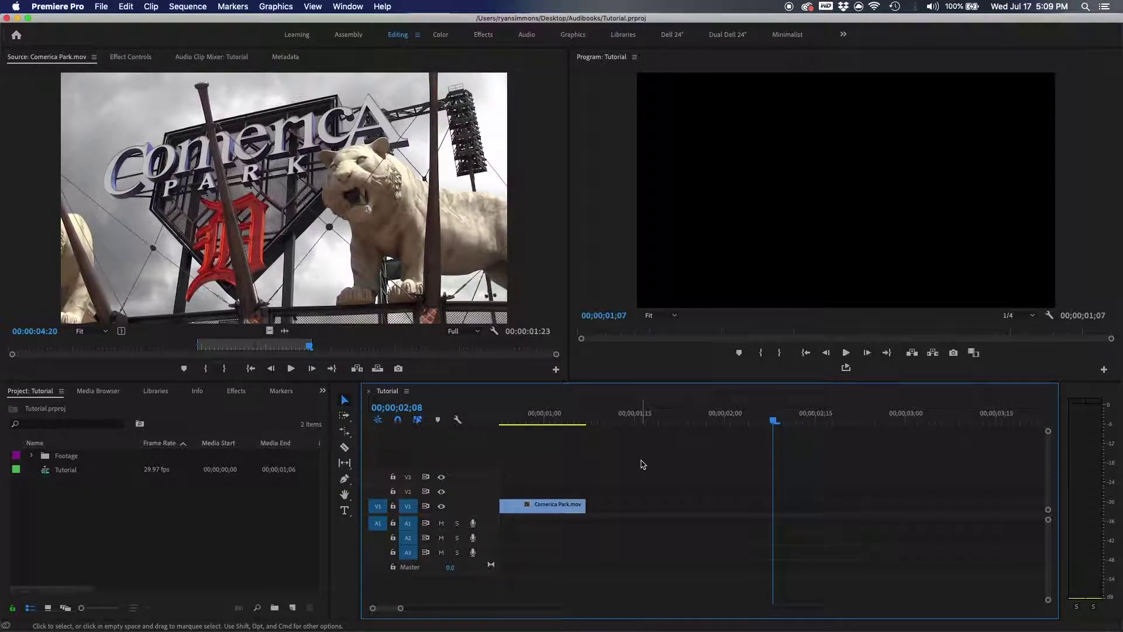
{"action": "key", "text": "h"}
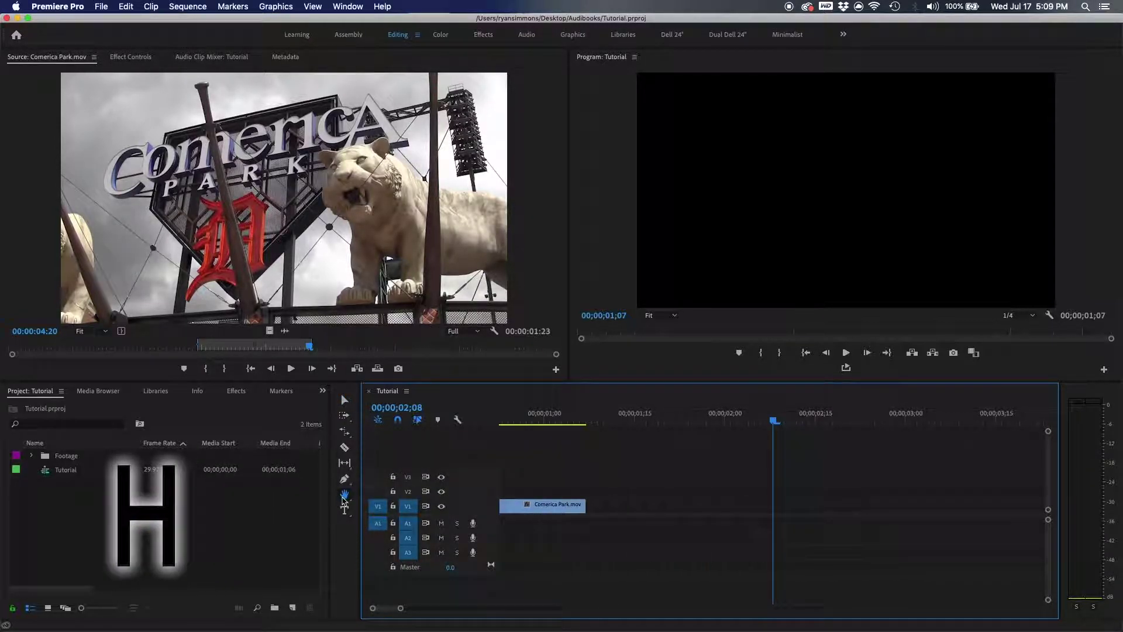
{"action": "left_click_drag", "start_coordinate": [851, 499], "coordinate": [912, 492]}
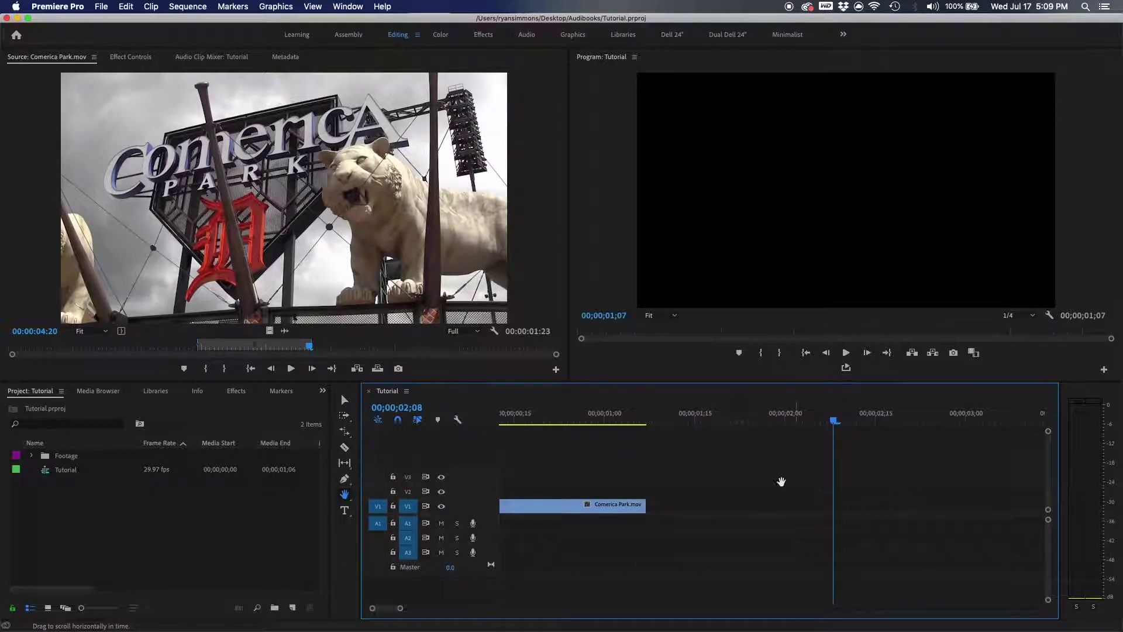
{"action": "key", "text": "minus"}
{"action": "key", "text": "minus"}
{"action": "key", "text": "v"}
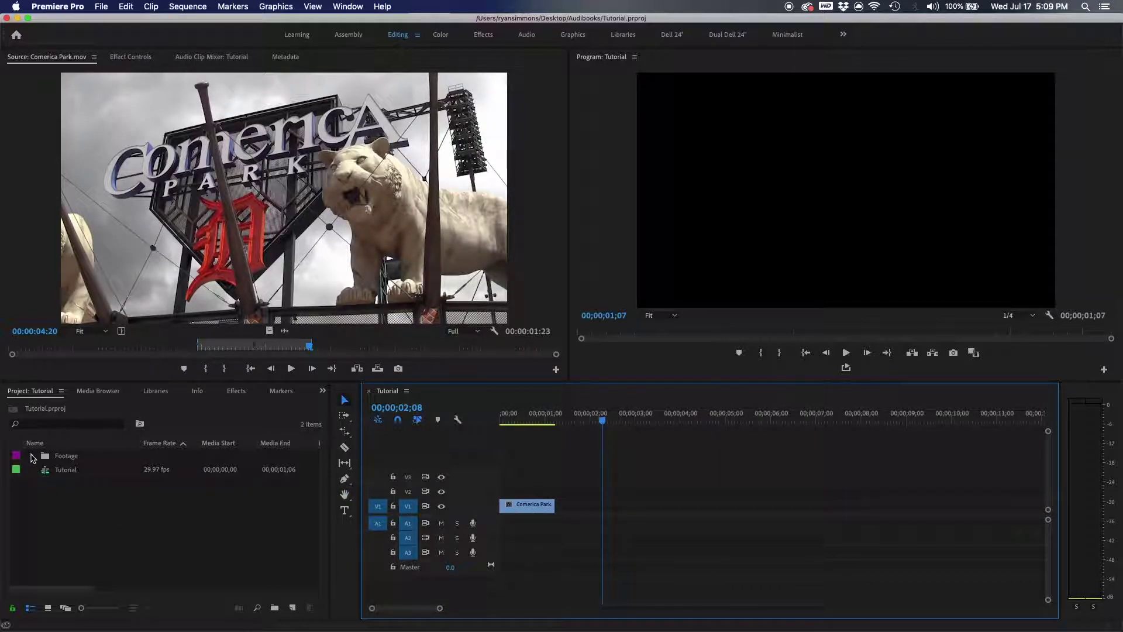
Add all six clips from the Footage bin to V1, directly after the short Comerica Park clip
{"action": "left_click", "coordinate": [33, 457]}
{"action": "left_click", "coordinate": [64, 476]}
{"action": "left_click", "coordinate": [61, 538], "text": "shift"}
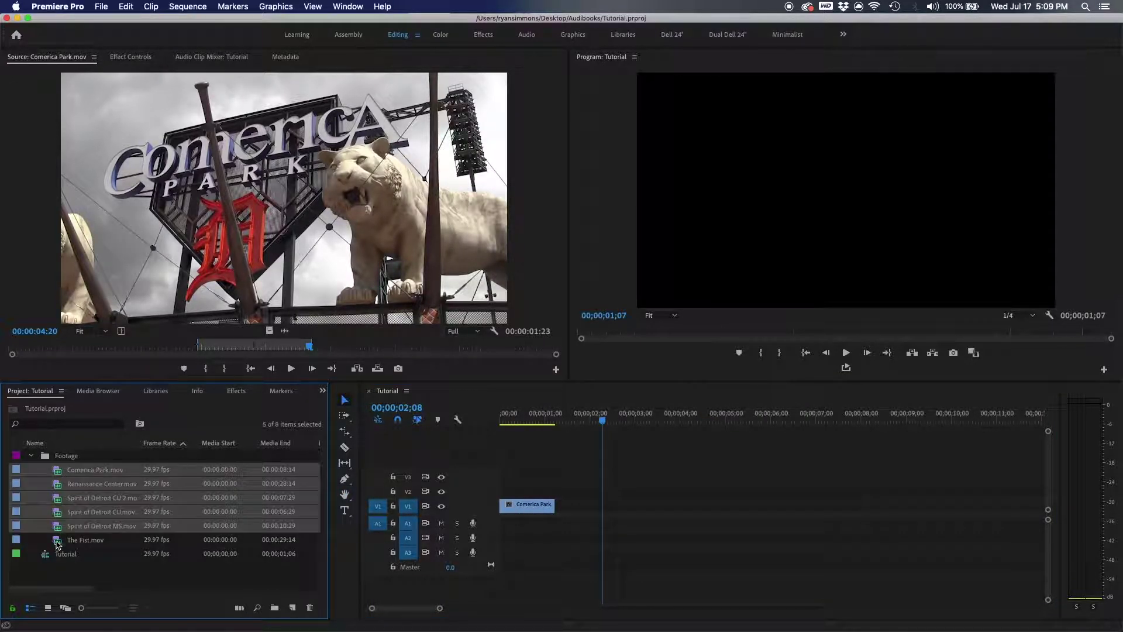
{"action": "left_click_drag", "start_coordinate": [61, 538], "coordinate": [568, 509]}
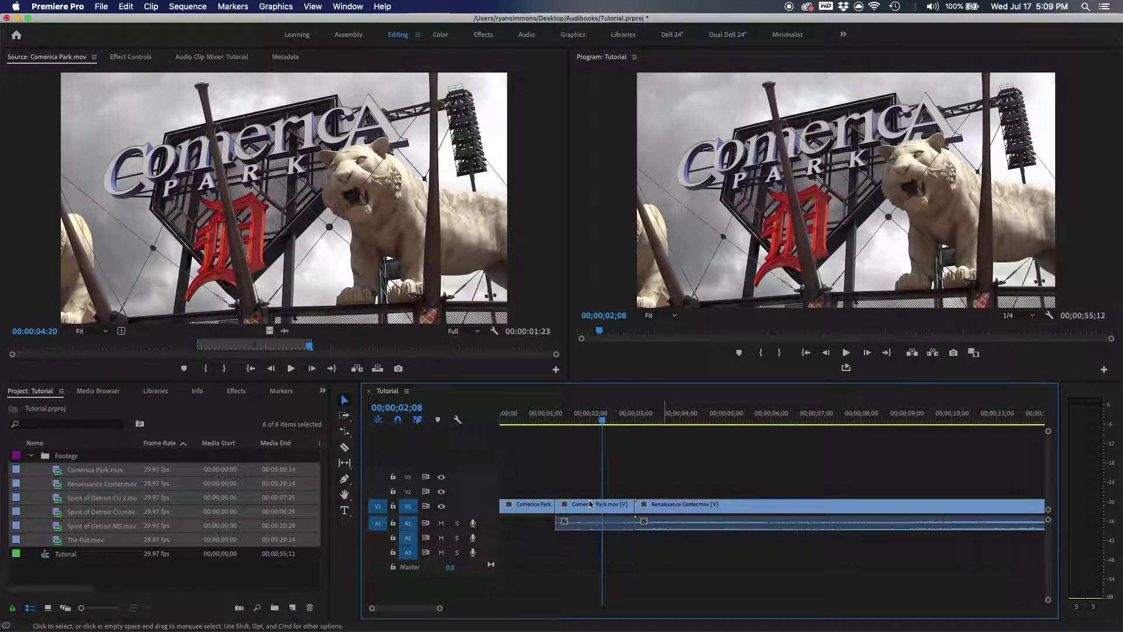
Look along the added clips with the Hand tool, and zoom the timeline until the whole sequence fits
{"action": "key", "text": "h"}
{"action": "scroll", "coordinate": [747, 461], "scroll_direction": "down", "scroll_amount": 5}
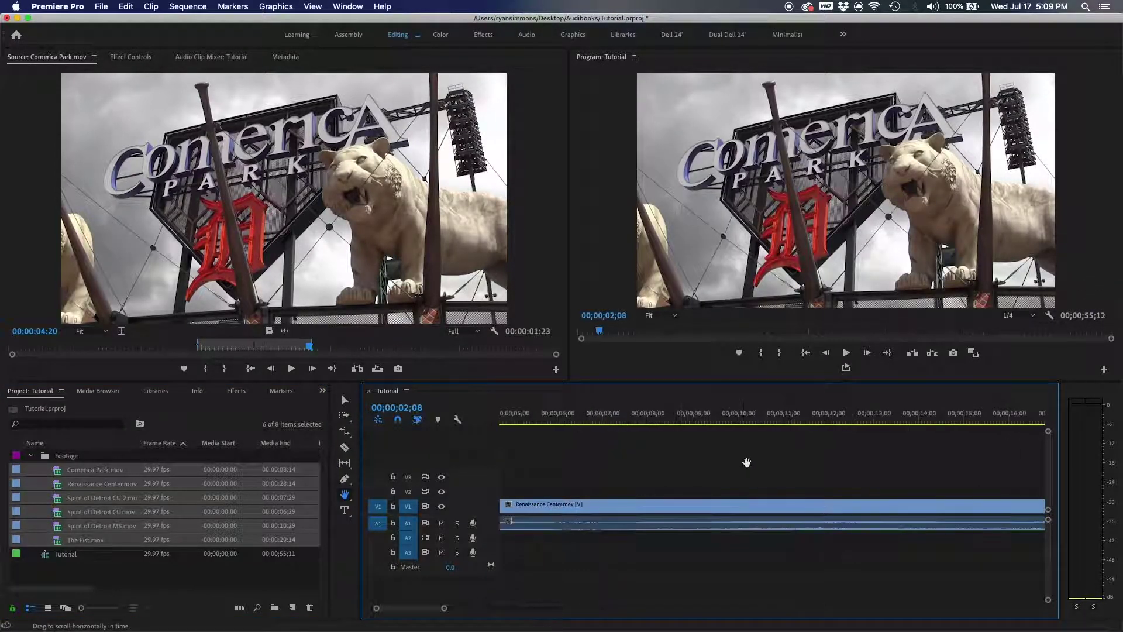
{"action": "scroll", "coordinate": [743, 472], "scroll_direction": "down", "scroll_amount": 5}
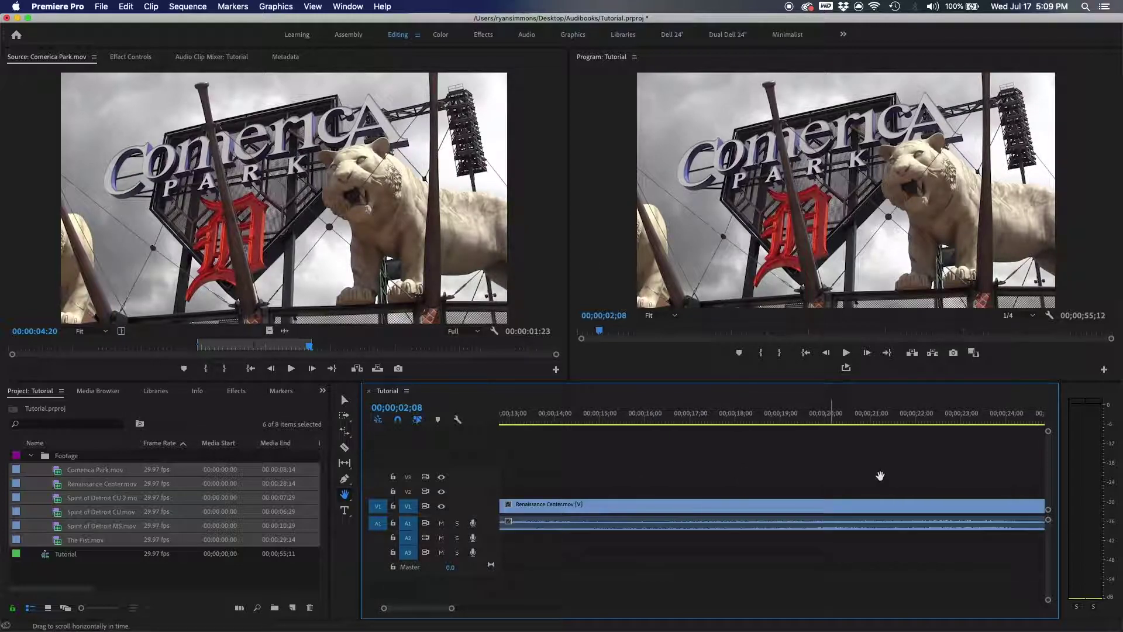
{"action": "left_click_drag", "start_coordinate": [857, 479], "coordinate": [585, 482]}
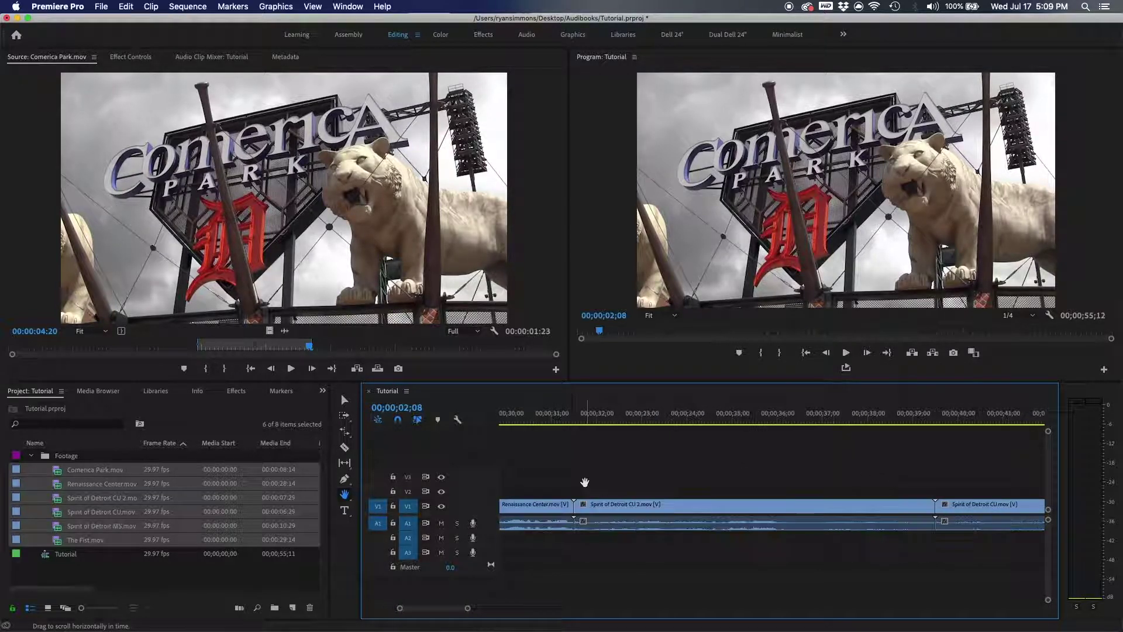
{"action": "left_click_drag", "start_coordinate": [925, 479], "coordinate": [560, 482]}
{"action": "left_click_drag", "start_coordinate": [875, 481], "coordinate": [532, 480]}
{"action": "mouse_move", "coordinate": [453, 610]}
{"action": "left_mouse_down"}
{"action": "mouse_move", "coordinate": [504, 613]}
{"action": "mouse_move", "coordinate": [417, 615]}
{"action": "mouse_move", "coordinate": [440, 613]}
{"action": "left_mouse_up"}
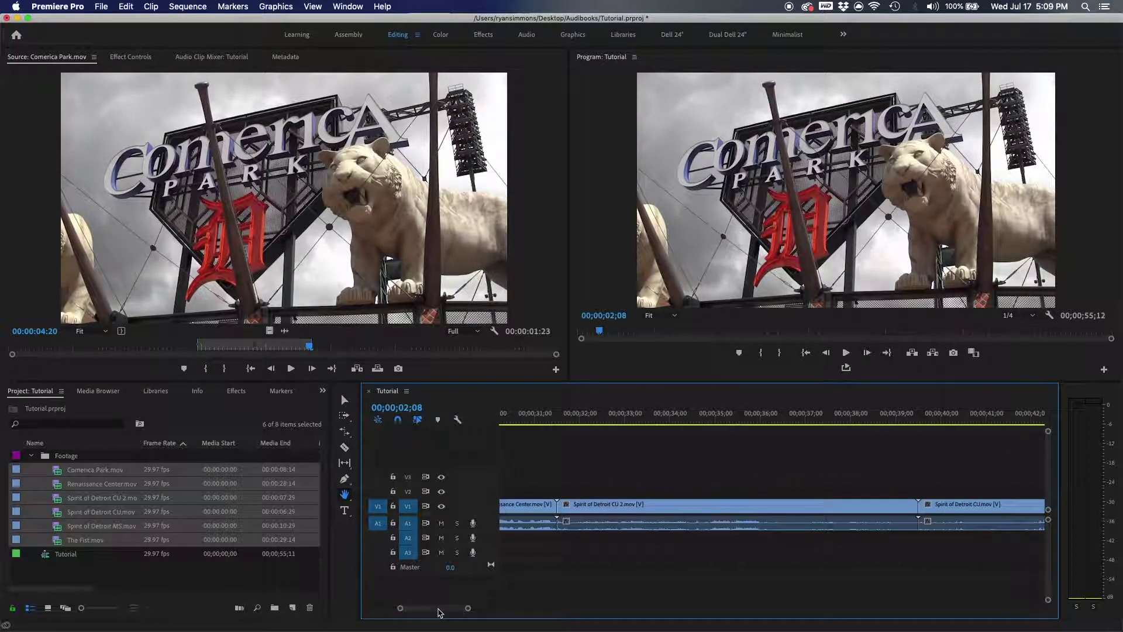
{"action": "key", "text": "minus"}
{"action": "key", "text": "minus"}
{"action": "key", "text": "minus"}
{"action": "key", "text": "minus"}
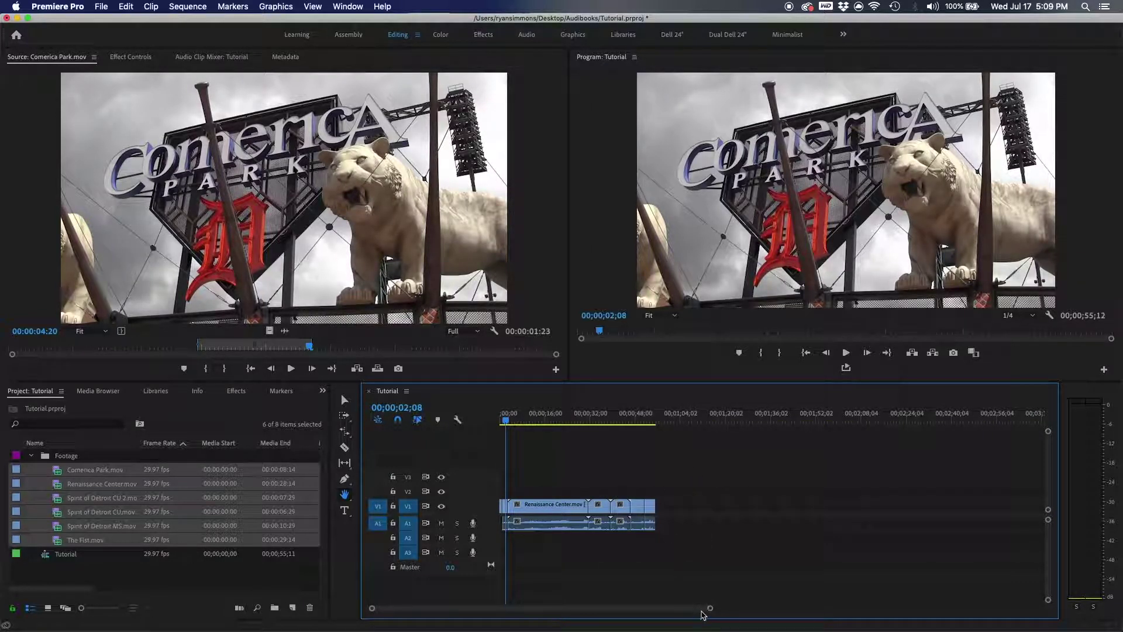
{"action": "key", "text": "equal"}
{"action": "key", "text": "equal"}
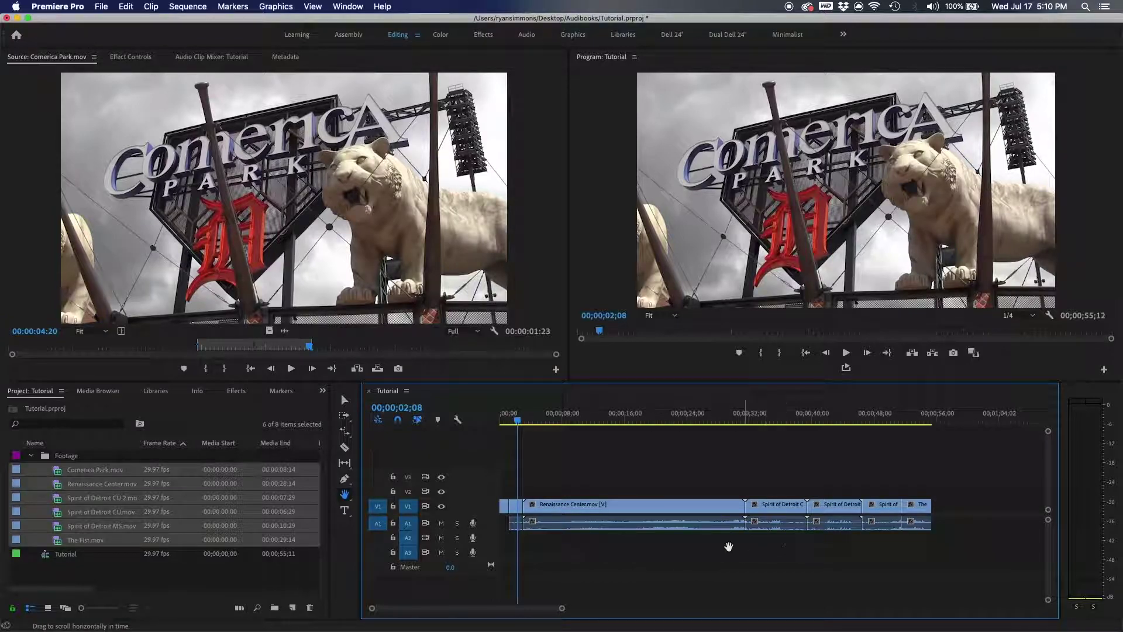
{"action": "left_click_drag", "start_coordinate": [731, 544], "coordinate": [851, 533]}
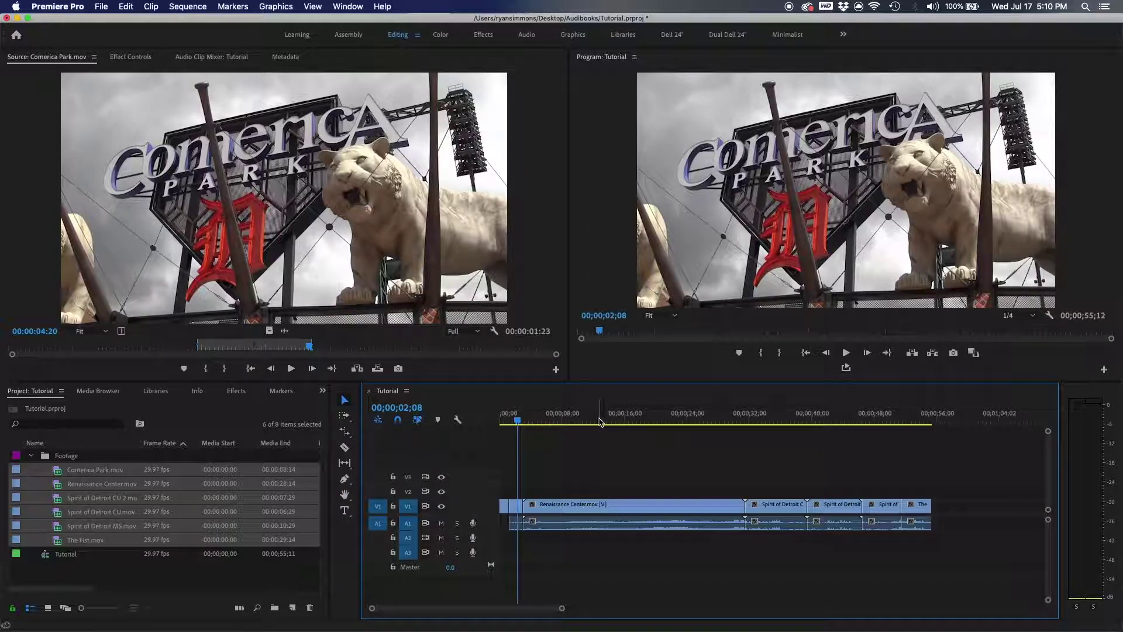
Move the playhead to 00;00;27;02, and inspect the Renaissance Center image at 400% in the Program monitor using the Hand tool
{"action": "left_click", "coordinate": [663, 416]}
{"action": "left_click_drag", "start_coordinate": [655, 419], "coordinate": [711, 415]}
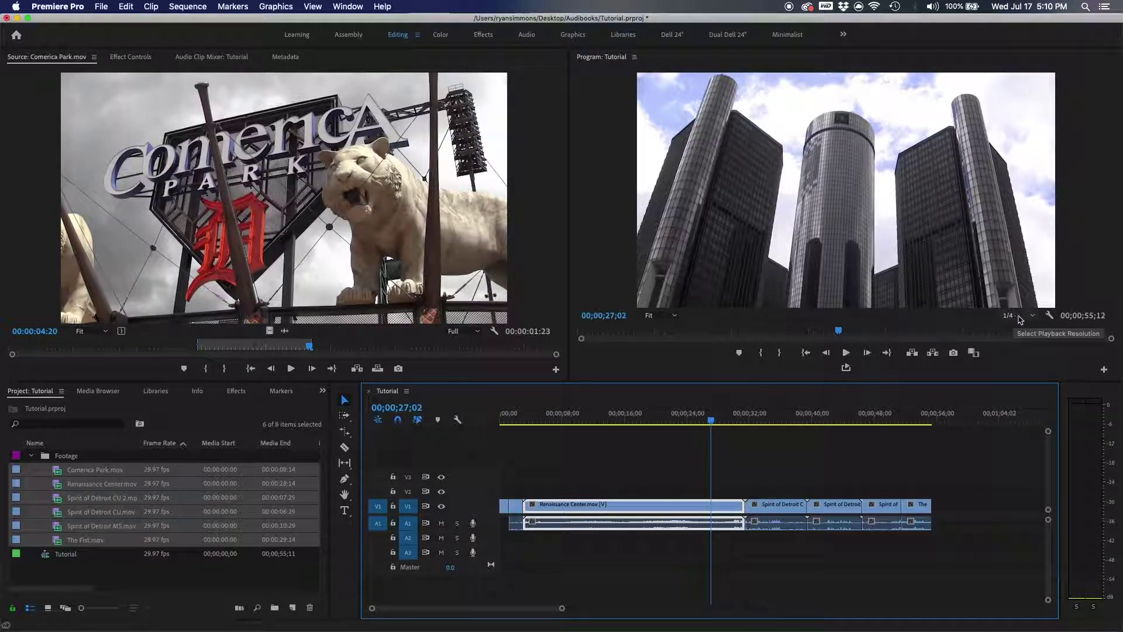
{"action": "left_click", "coordinate": [664, 316]}
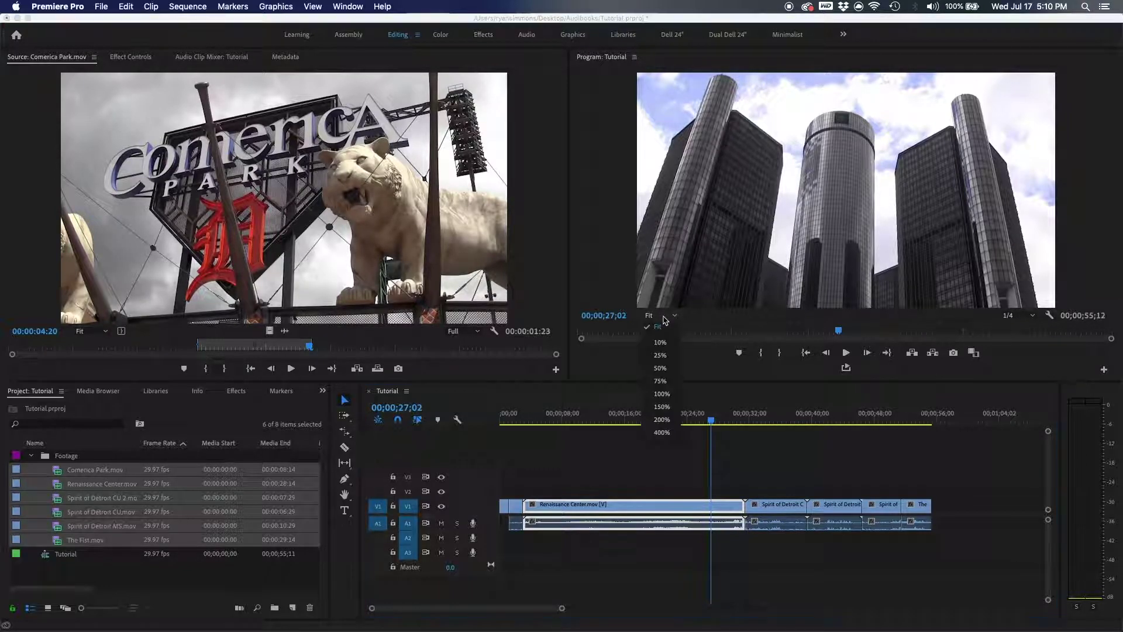
{"action": "left_click", "coordinate": [662, 433]}
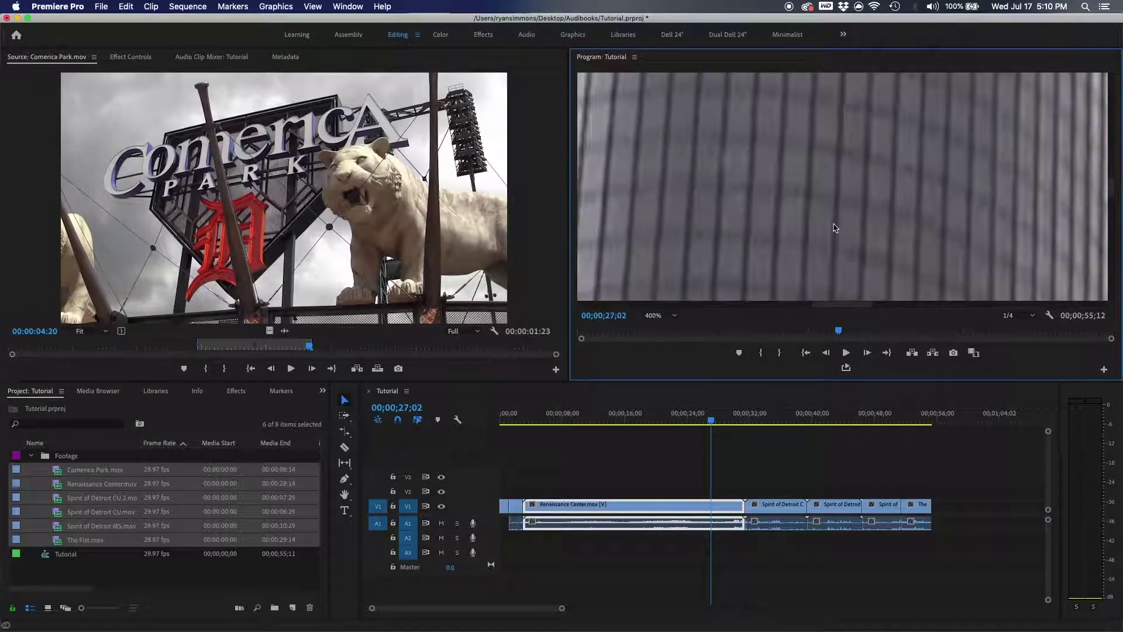
{"action": "key", "text": "h"}
{"action": "left_click_drag", "start_coordinate": [840, 205], "coordinate": [1012, 231]}
{"action": "left_click_drag", "start_coordinate": [730, 146], "coordinate": [870, 168]}
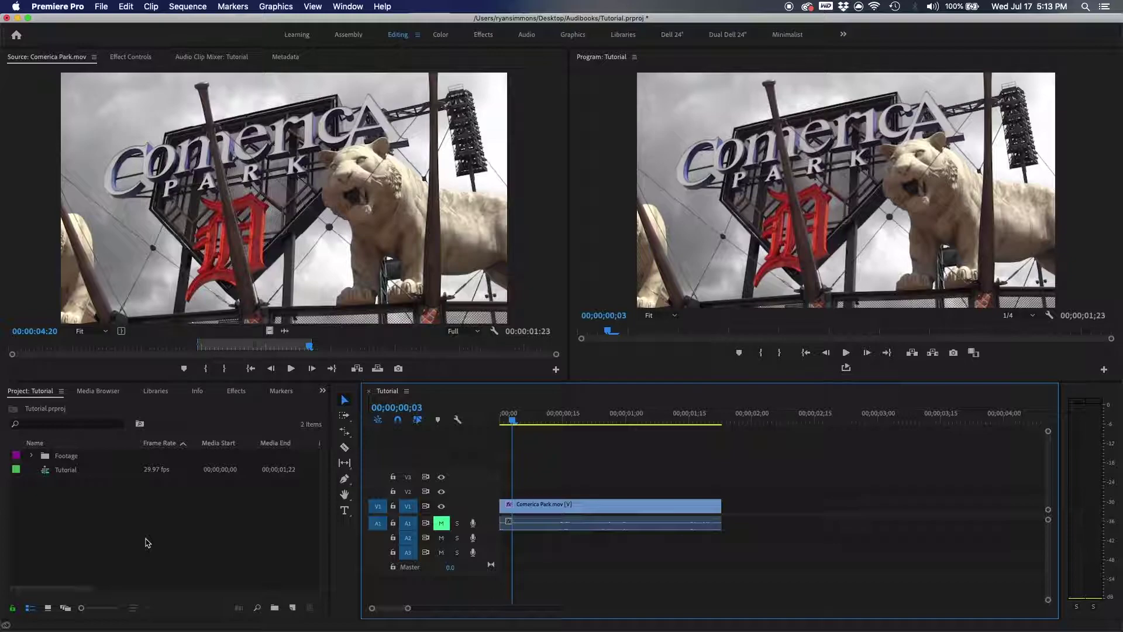
Move the playhead to 00;00;00;08 and examine the Warp Stabilizer settings of the Comerica Park clip
{"action": "key", "text": "Return"}
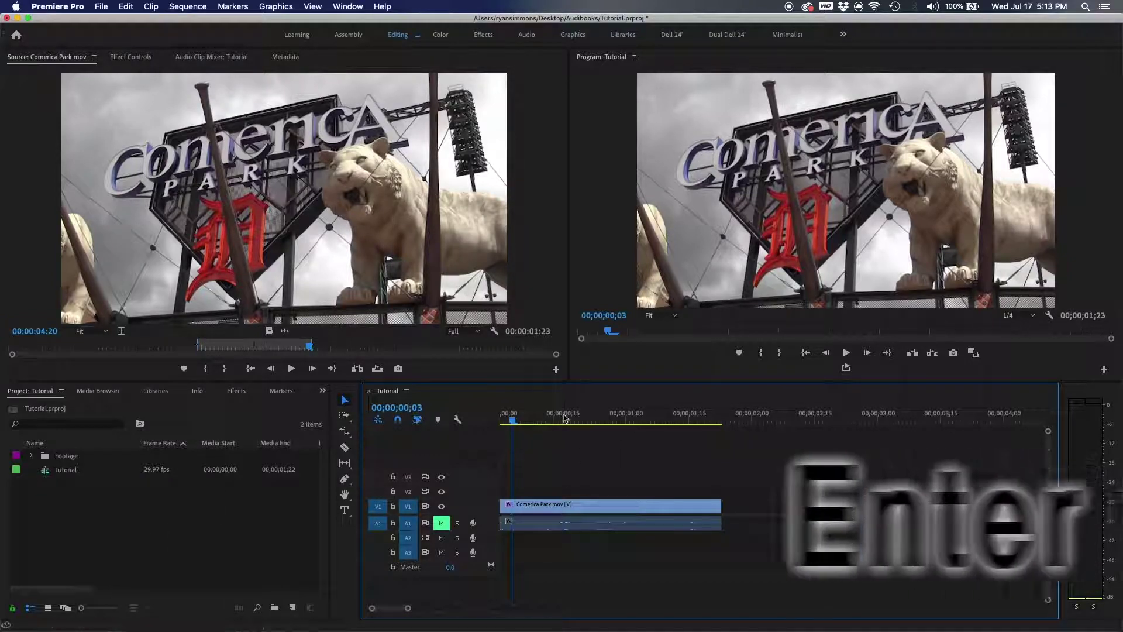
{"action": "left_click_drag", "start_coordinate": [611, 415], "coordinate": [533, 429]}
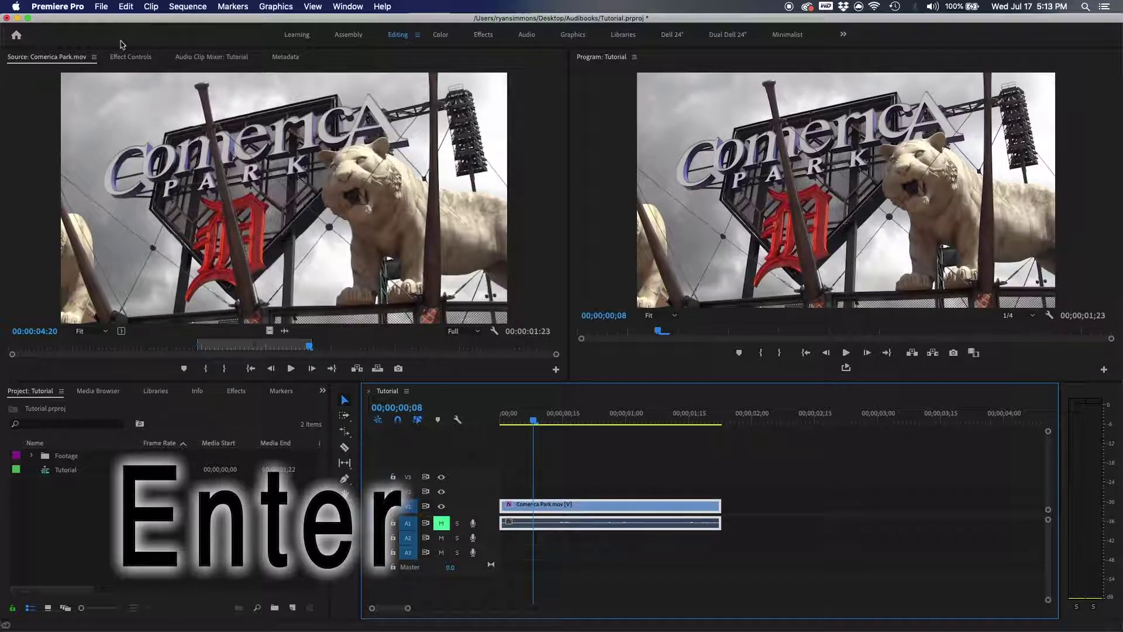
{"action": "left_click", "coordinate": [130, 57]}
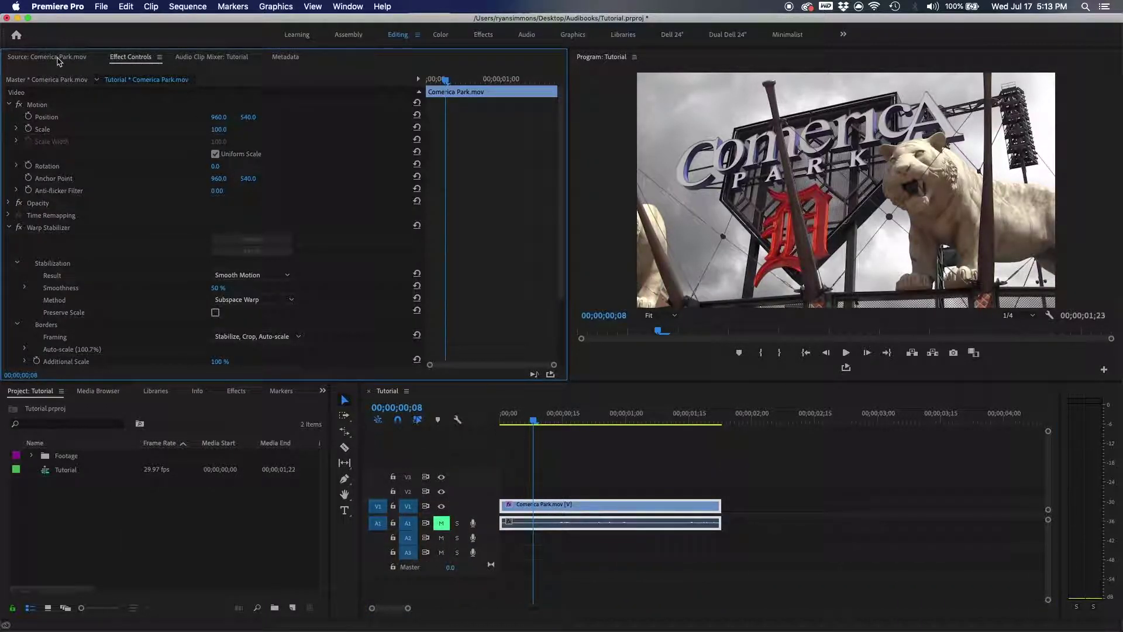
{"action": "left_click", "coordinate": [60, 58]}
Select everything in the sequence and move the playhead to 00;00;00;05
{"action": "left_click", "coordinate": [665, 475]}
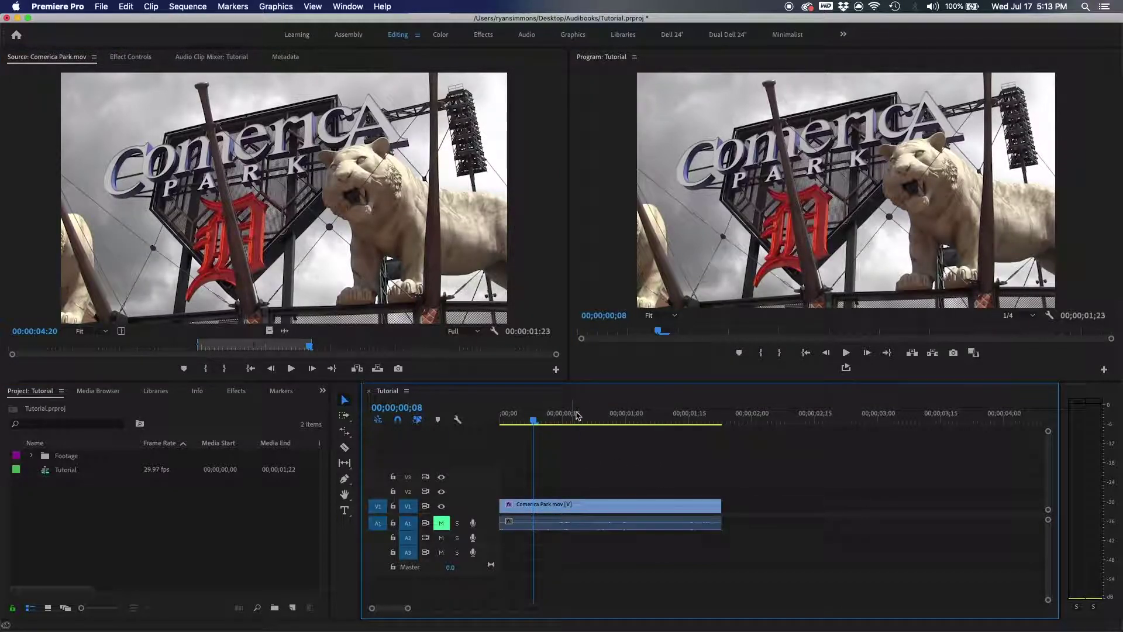
{"action": "key", "text": "super+a"}
{"action": "left_click_drag", "start_coordinate": [555, 416], "coordinate": [521, 418]}
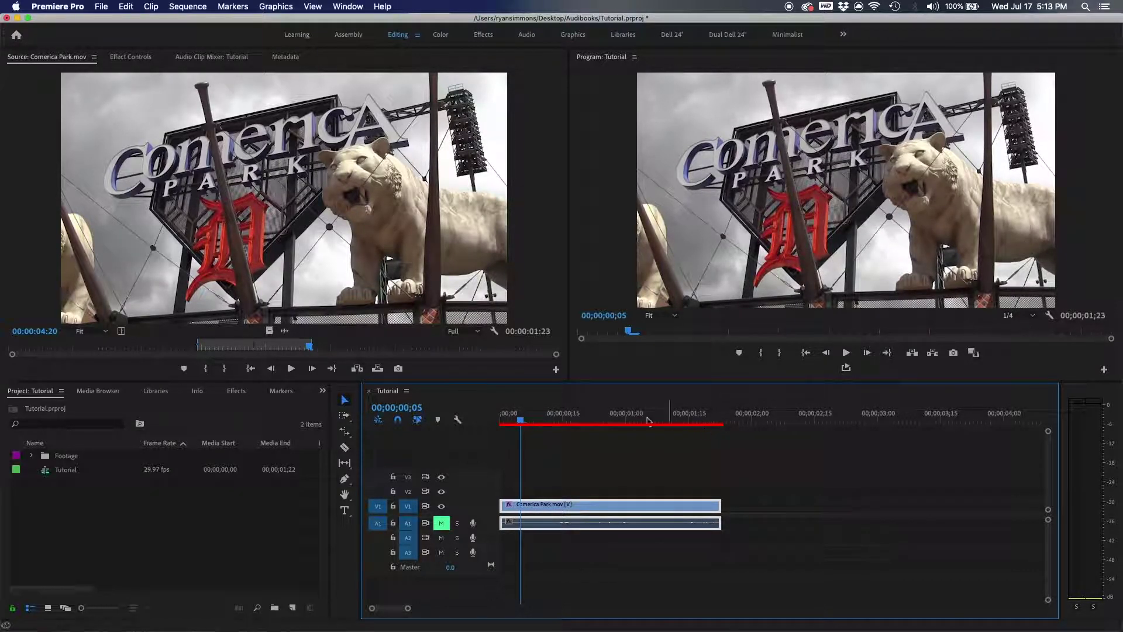
Play through the Comerica Park clip, append Spirit of Detroit CU.mov after it in the sequence, and place the playhead at 00;00;01;13
{"action": "left_click_drag", "start_coordinate": [523, 417], "coordinate": [588, 418]}
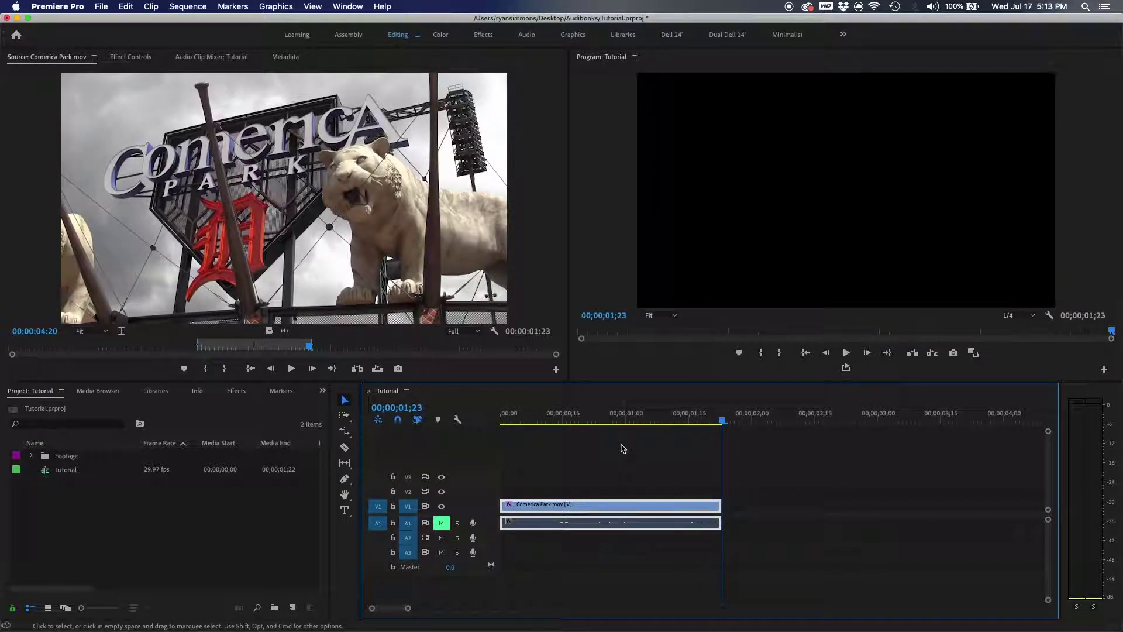
{"action": "key", "text": "space"}
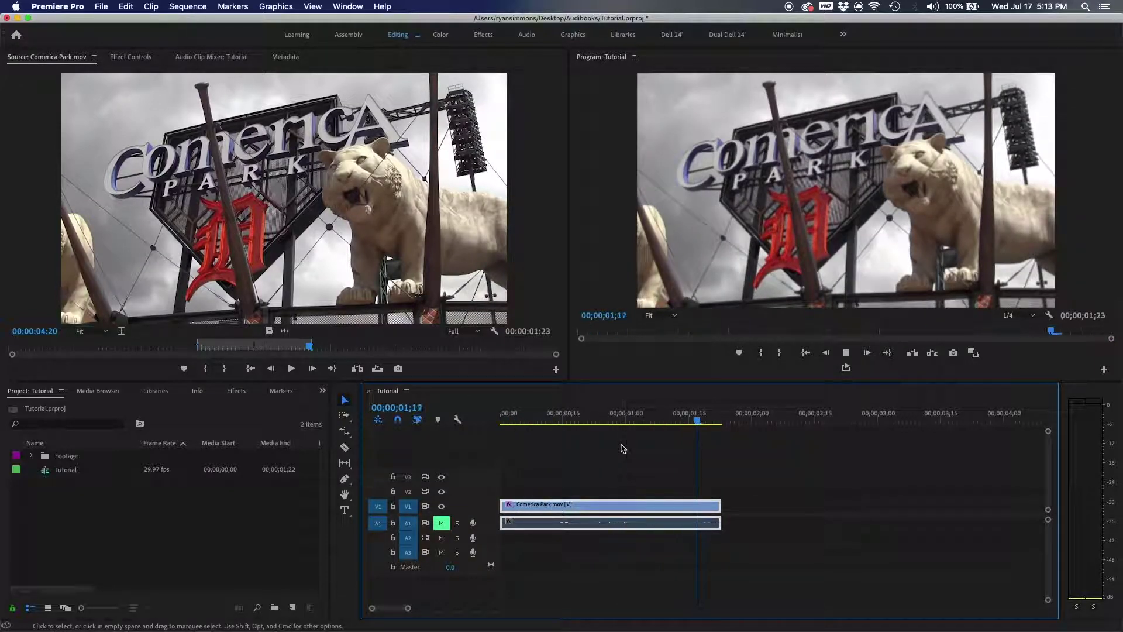
{"action": "mouse_move", "coordinate": [644, 416]}
{"action": "left_mouse_down"}
{"action": "mouse_move", "coordinate": [557, 429]}
{"action": "mouse_move", "coordinate": [702, 424]}
{"action": "mouse_move", "coordinate": [635, 420]}
{"action": "left_mouse_up"}
{"action": "key", "text": "super+k"}
{"action": "key", "text": "x"}
{"action": "key", "text": "Return"}
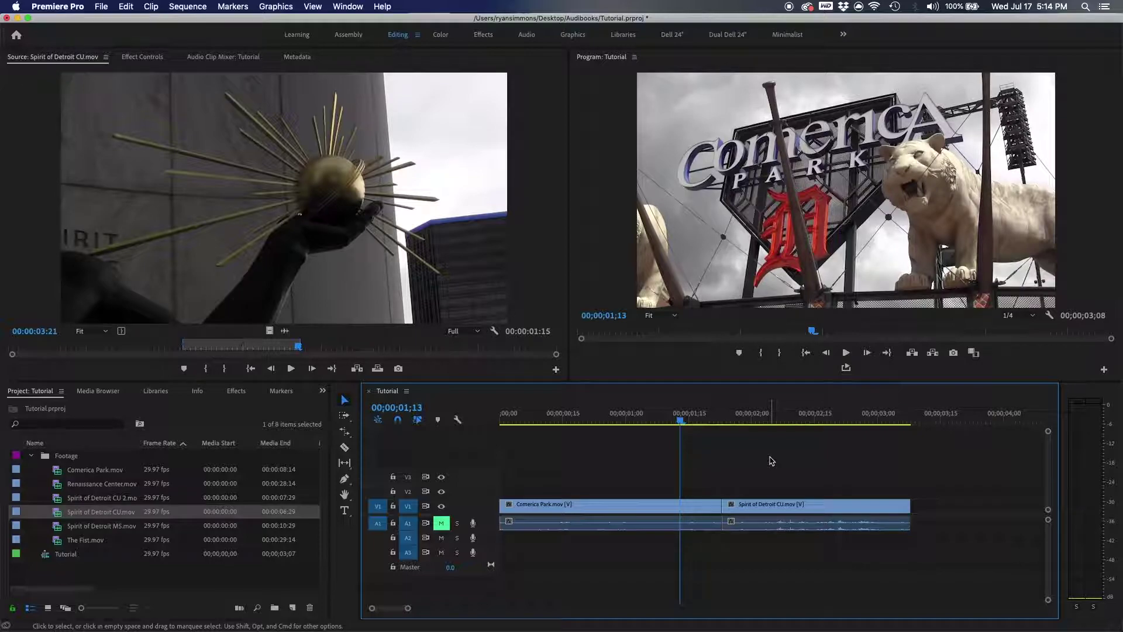
Open the export settings for the Tutorial sequence and keep H.264 as the format
{"action": "key", "text": "super+m"}
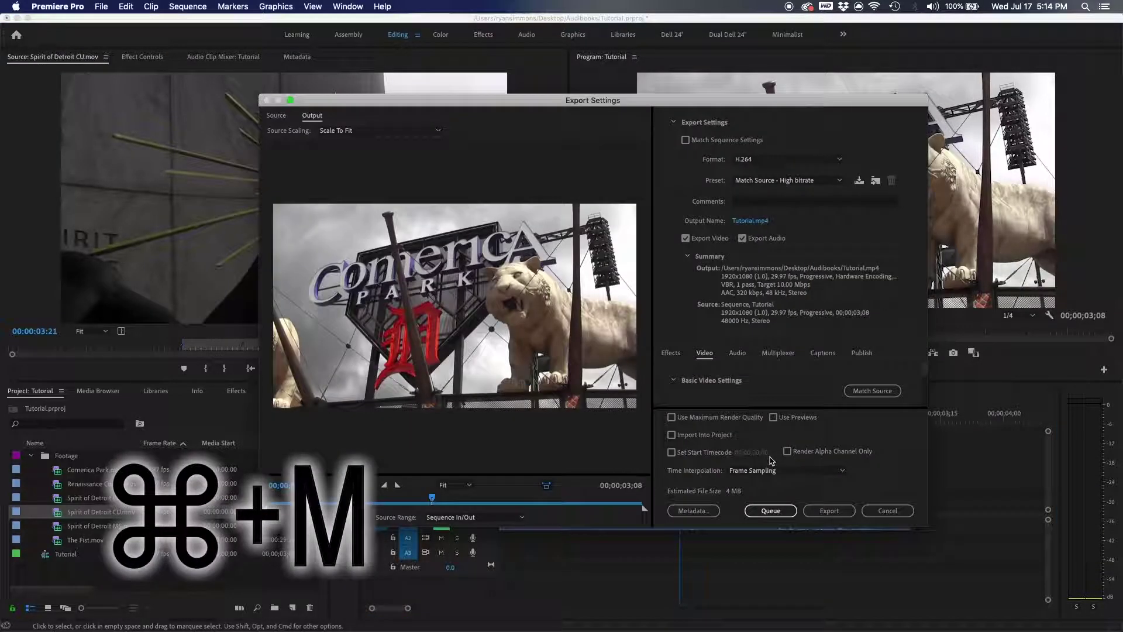
{"action": "left_click", "coordinate": [759, 161]}
{"action": "left_click", "coordinate": [759, 162]}
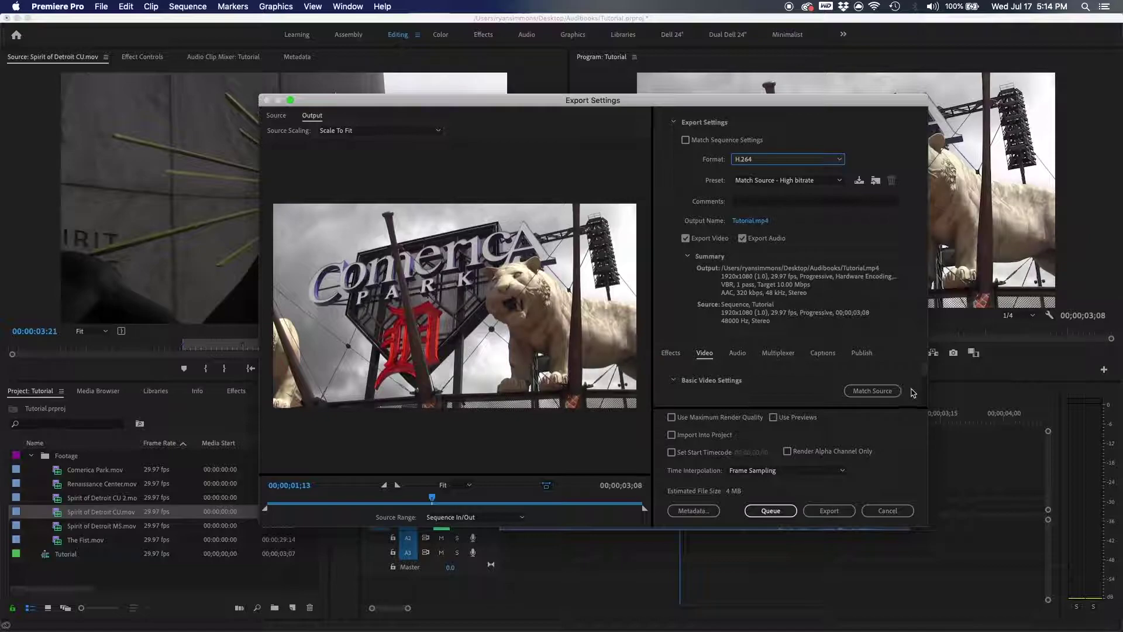
{"action": "mouse_move", "coordinate": [923, 375]}
{"action": "left_mouse_down"}
{"action": "mouse_move", "coordinate": [923, 407]}
{"action": "mouse_move", "coordinate": [921, 353]}
{"action": "left_mouse_up"}
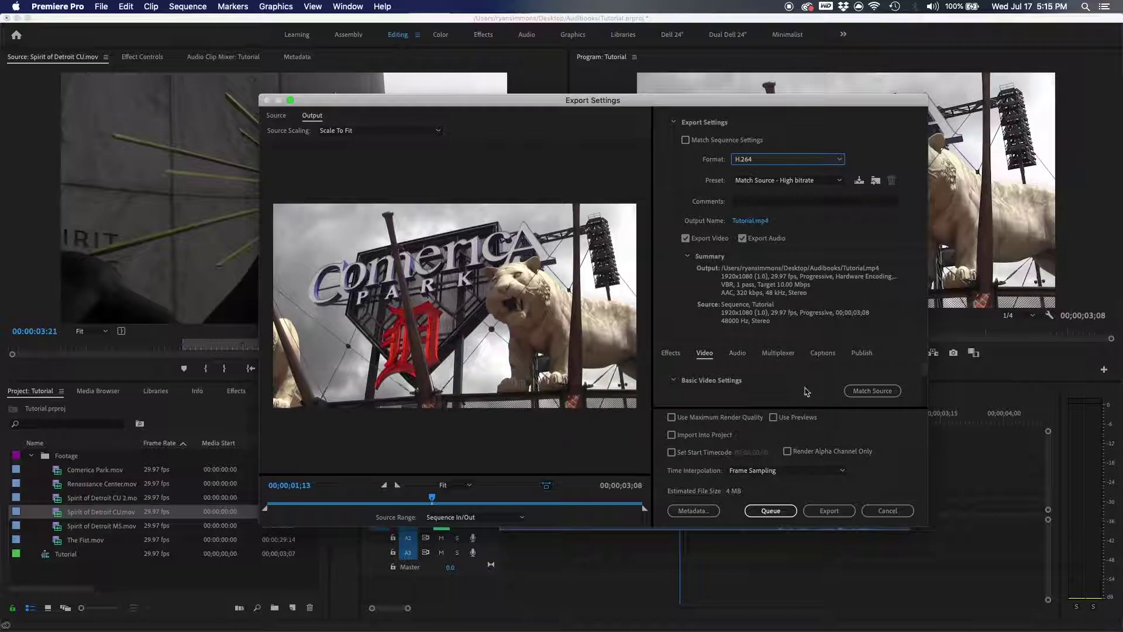
Review the queue option for the export and move the Export Settings window up to uncover the timeline clips
{"action": "left_click", "coordinate": [771, 511]}
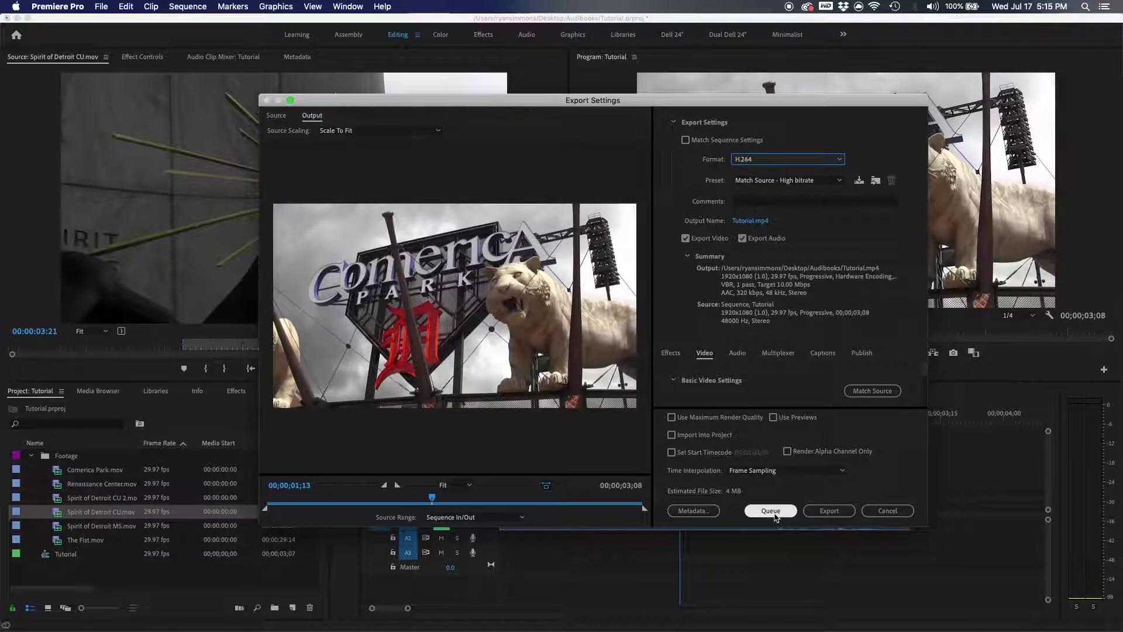
{"action": "left_click", "coordinate": [769, 511]}
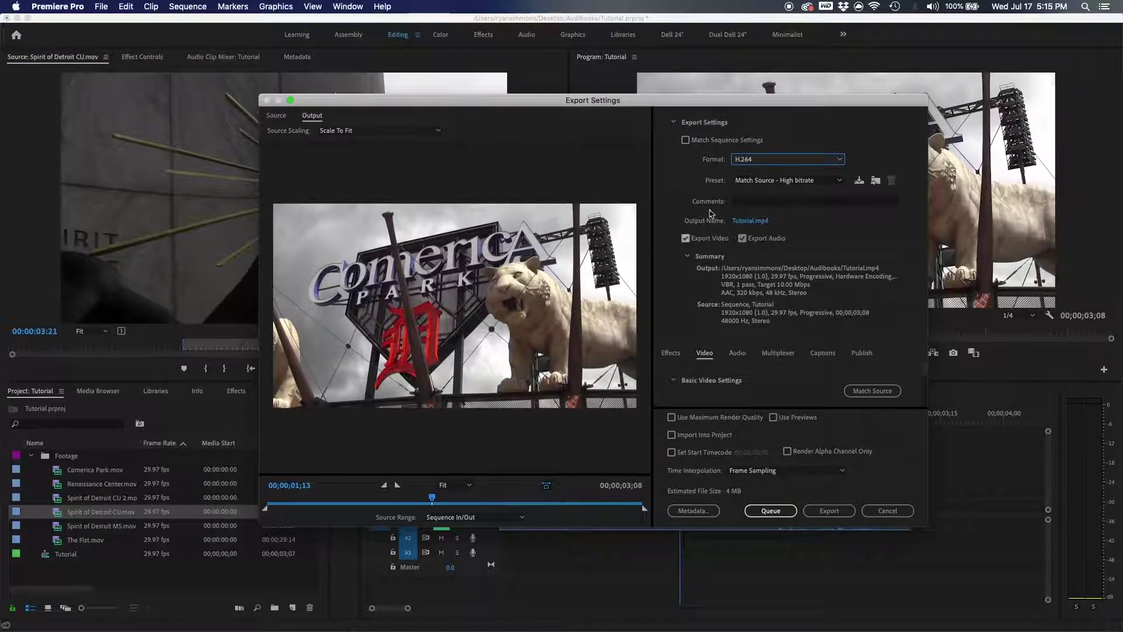
{"action": "left_click_drag", "start_coordinate": [663, 104], "coordinate": [644, 74]}
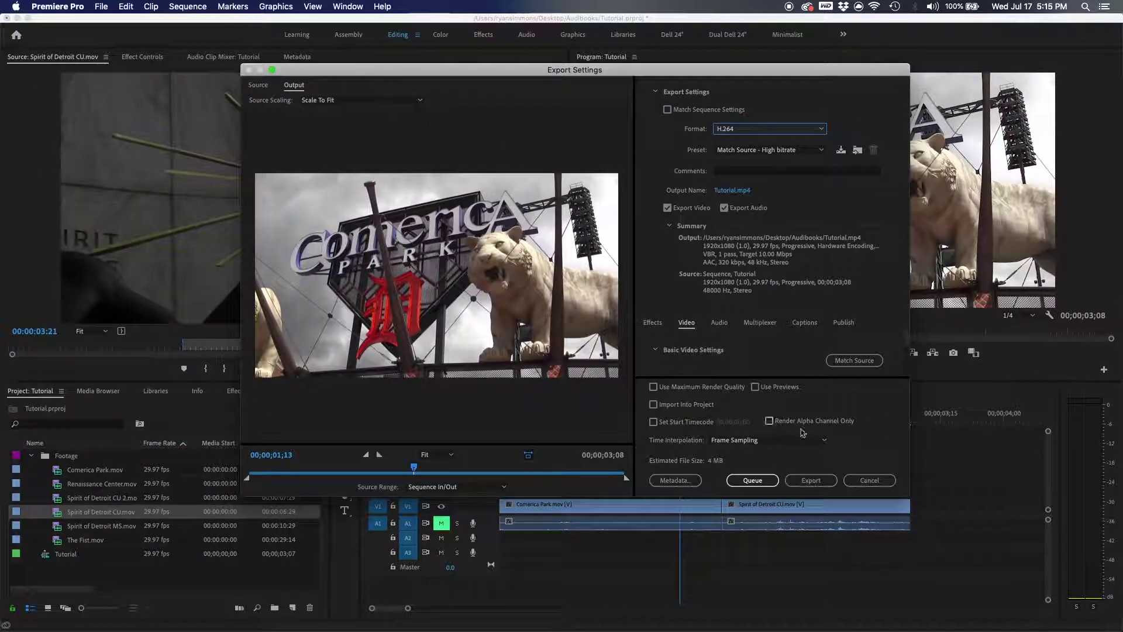